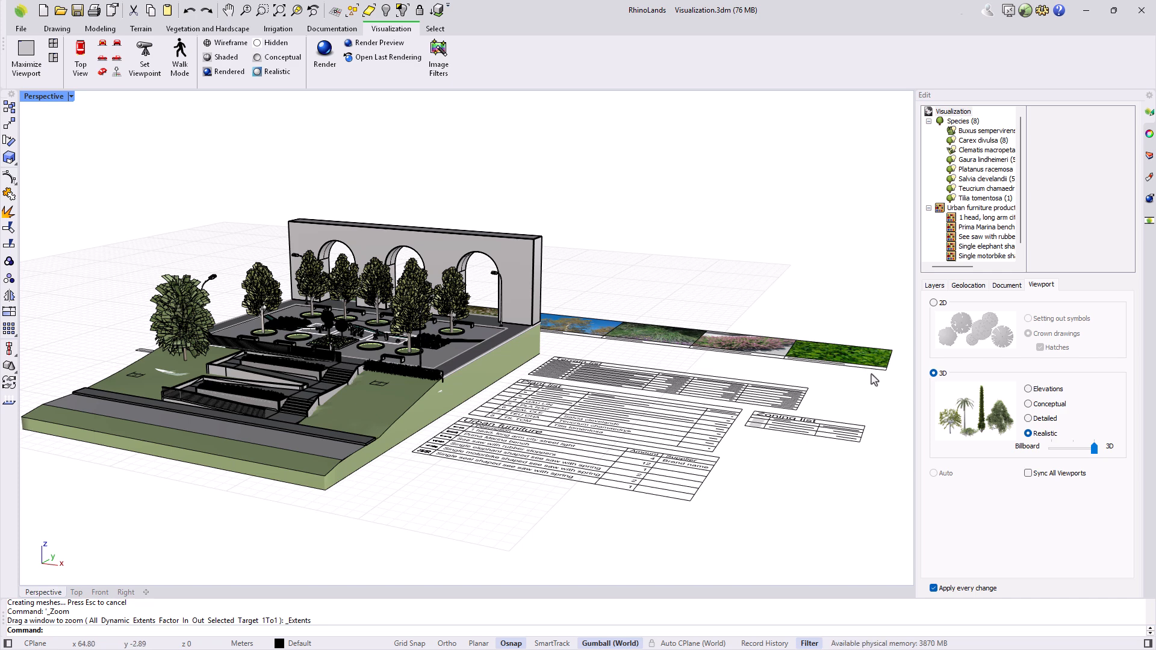
- Turn off the visibility of the Documentation and Shadows layers
click(1150, 157)
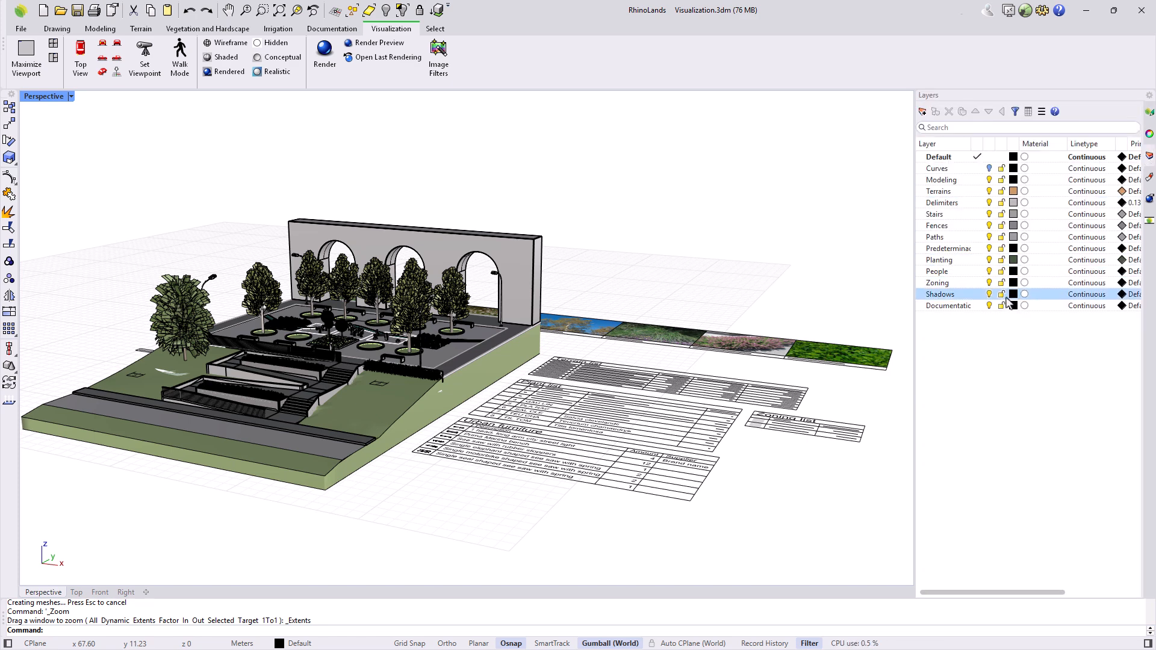
click(986, 308)
click(988, 306)
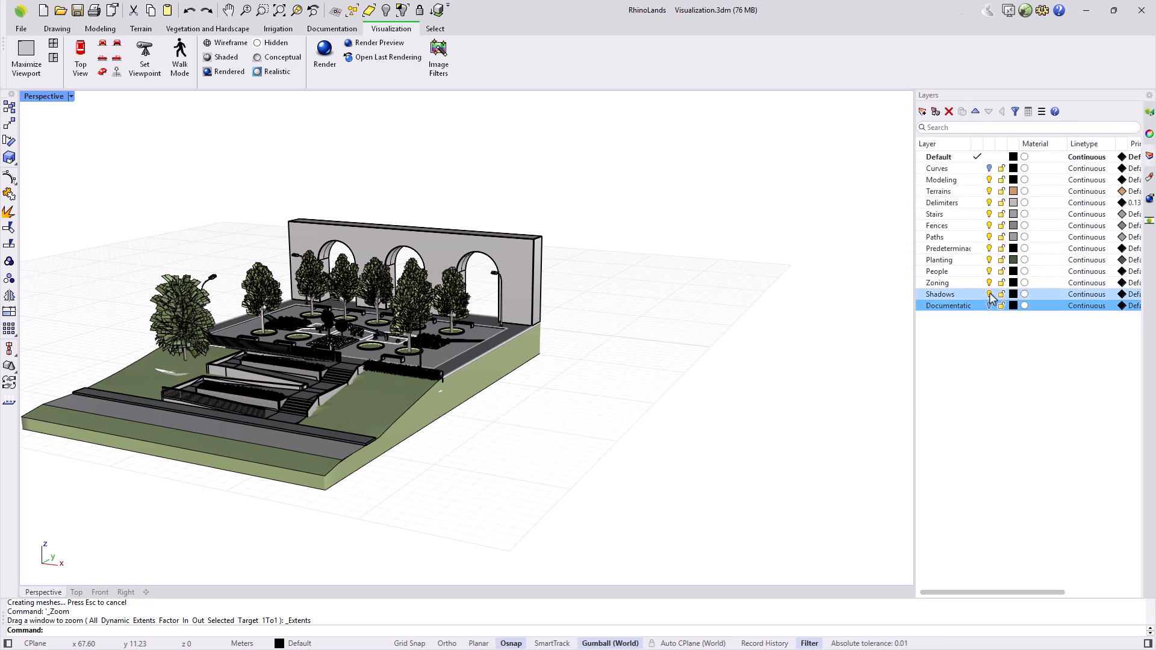
click(989, 295)
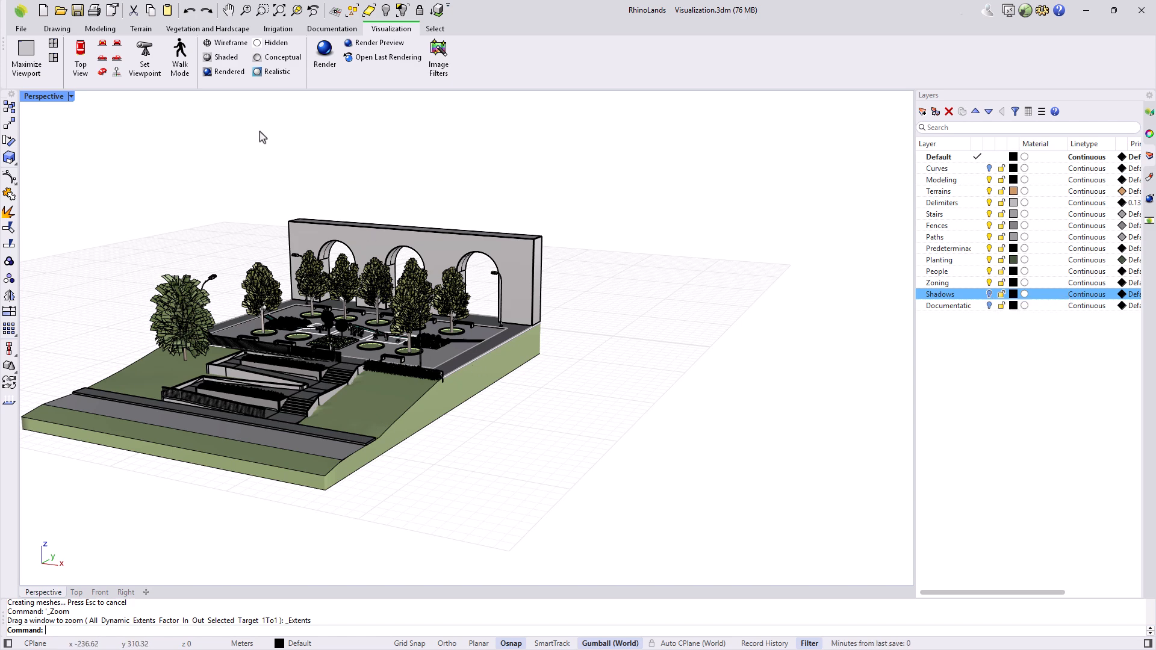
- Set the perspective view to the Rendered display mode and frame the plaza with its trees and arched wall
click(229, 72)
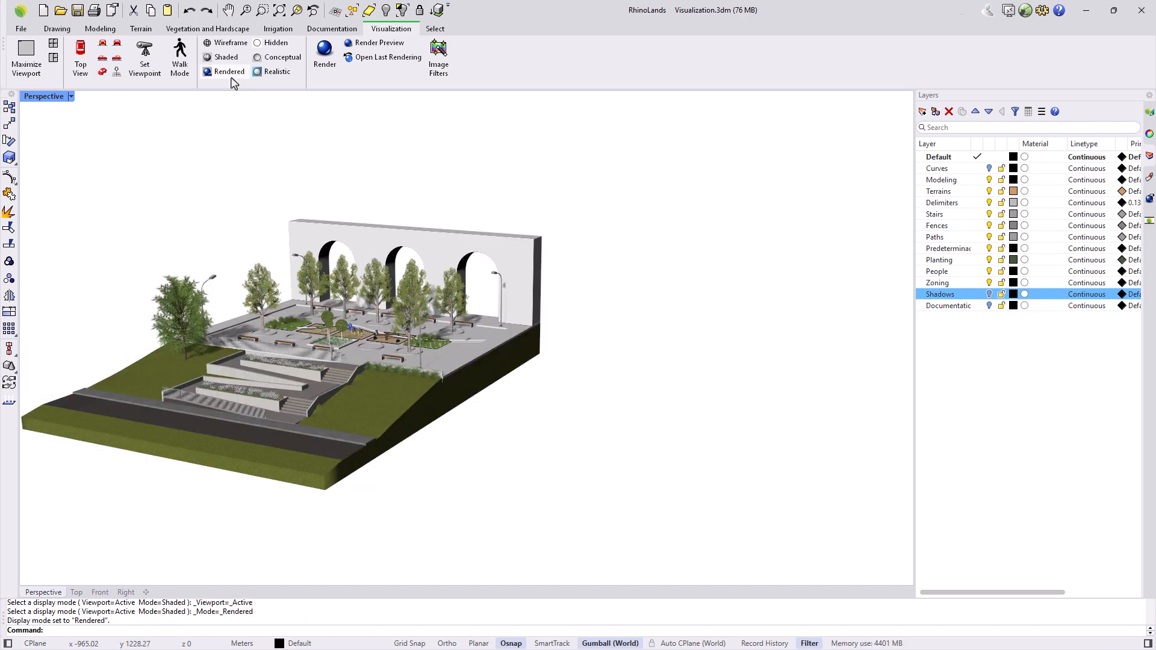
click(279, 11)
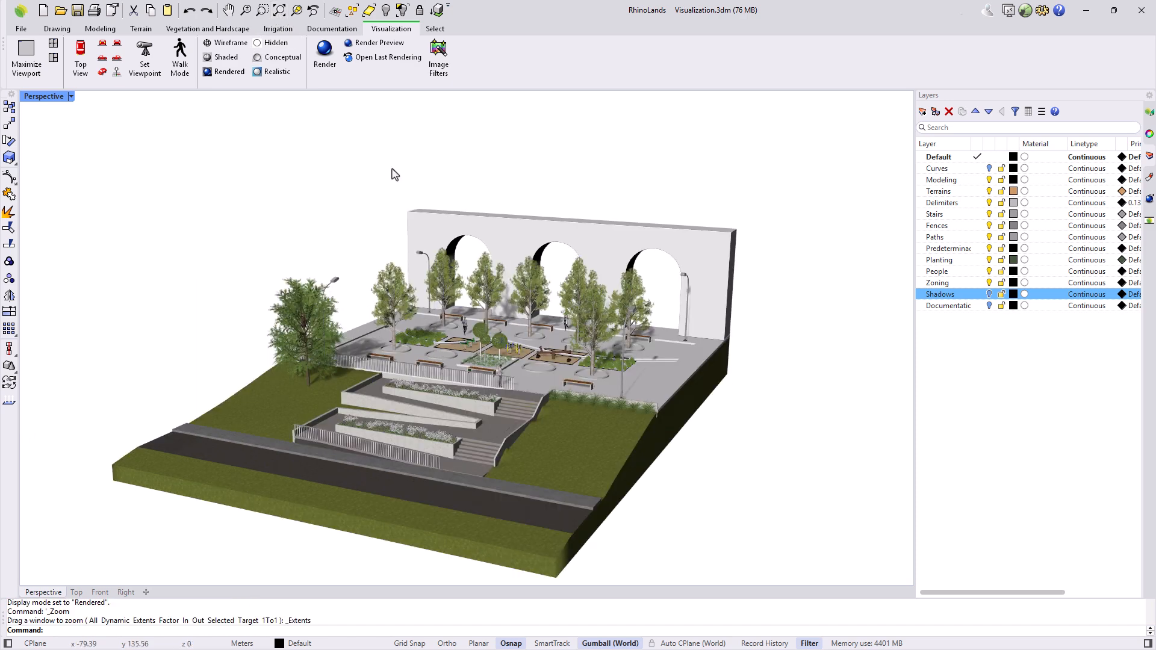
scroll(540, 431, up, 5)
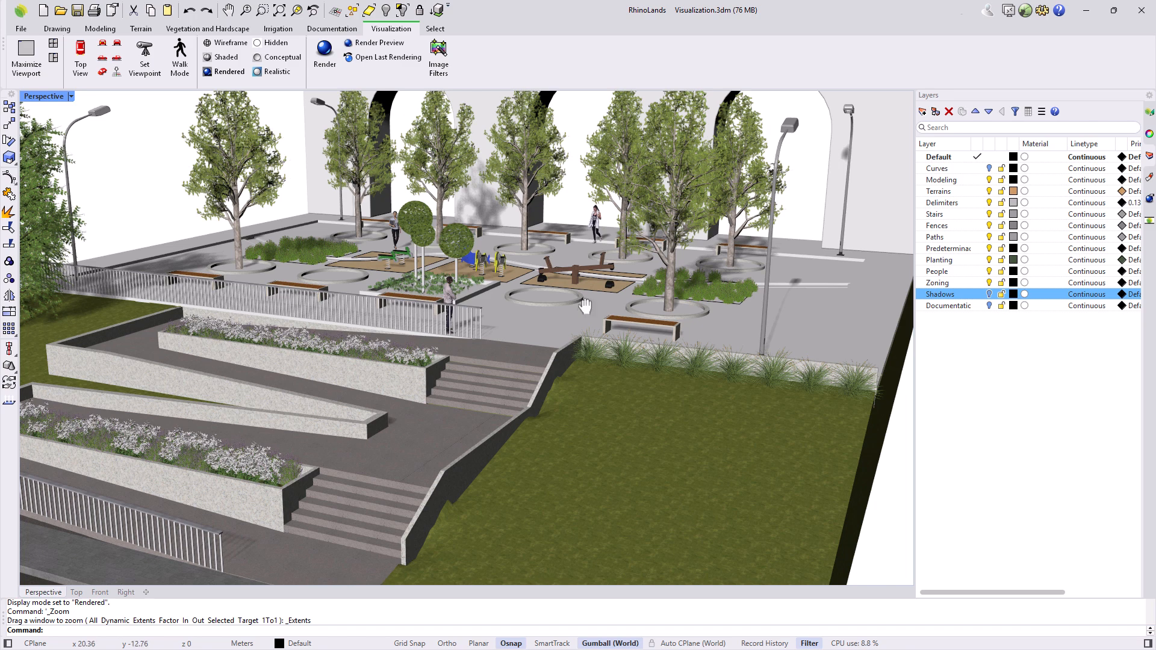
scroll(577, 337, down, 5)
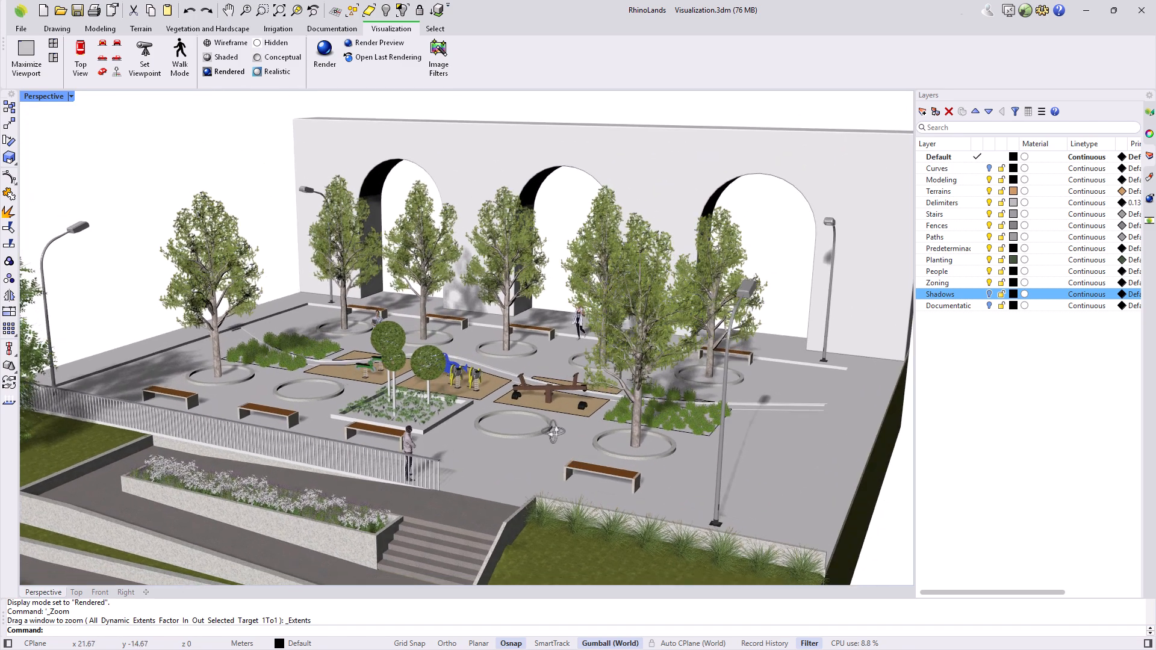
scroll(554, 431, up, 2)
click(820, 477)
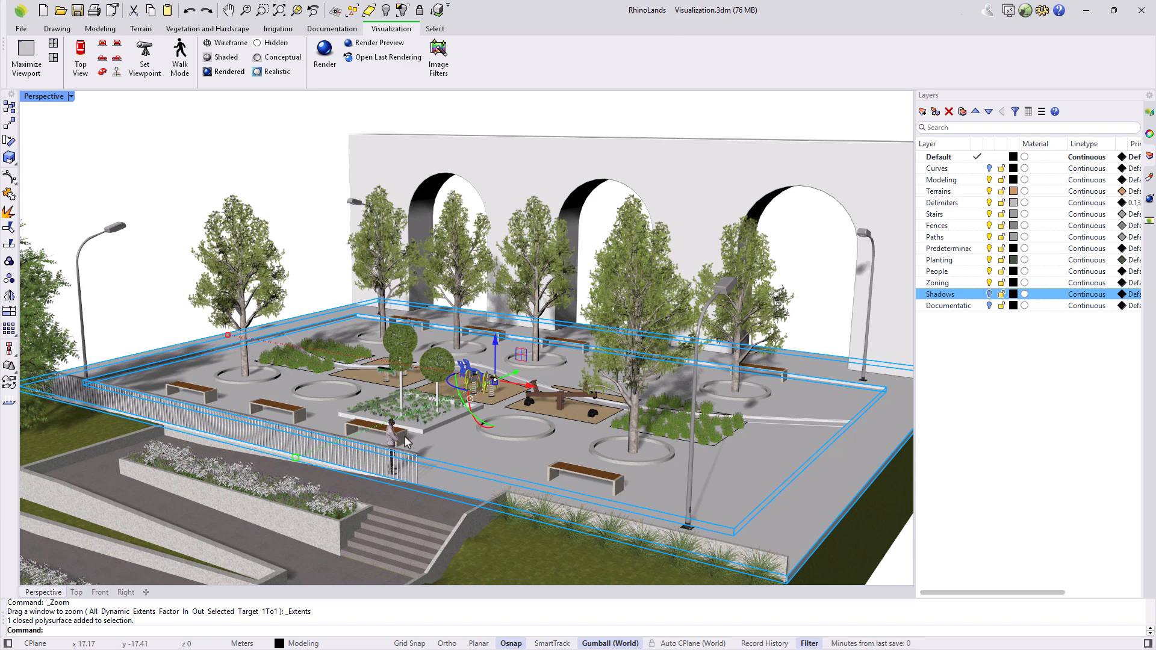
scroll(455, 463, down, 1)
scroll(800, 460, up, 1)
key(Escape)
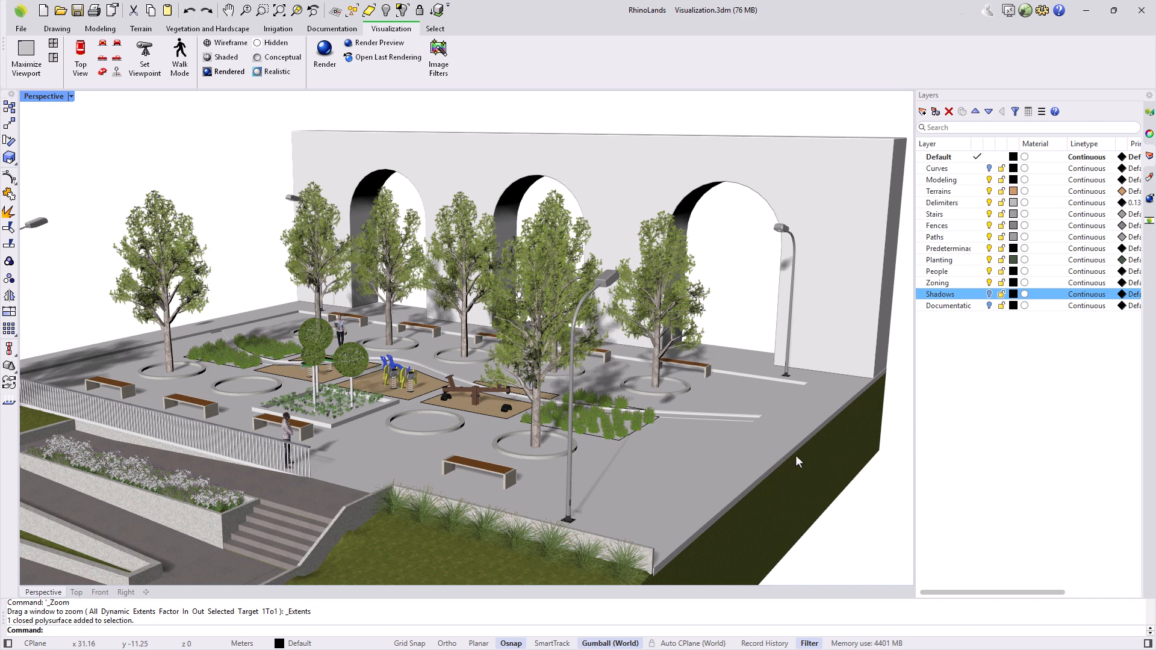
- Import the Grass dark material from the Organic > Grass folder of the material library
click(1148, 179)
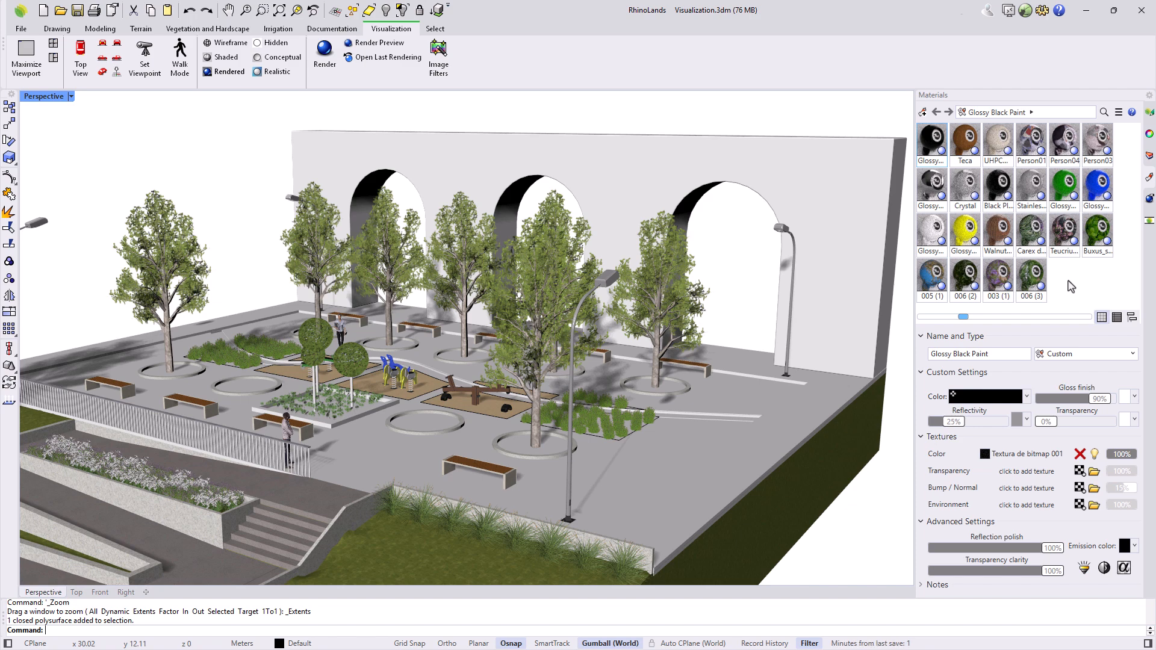
click(922, 113)
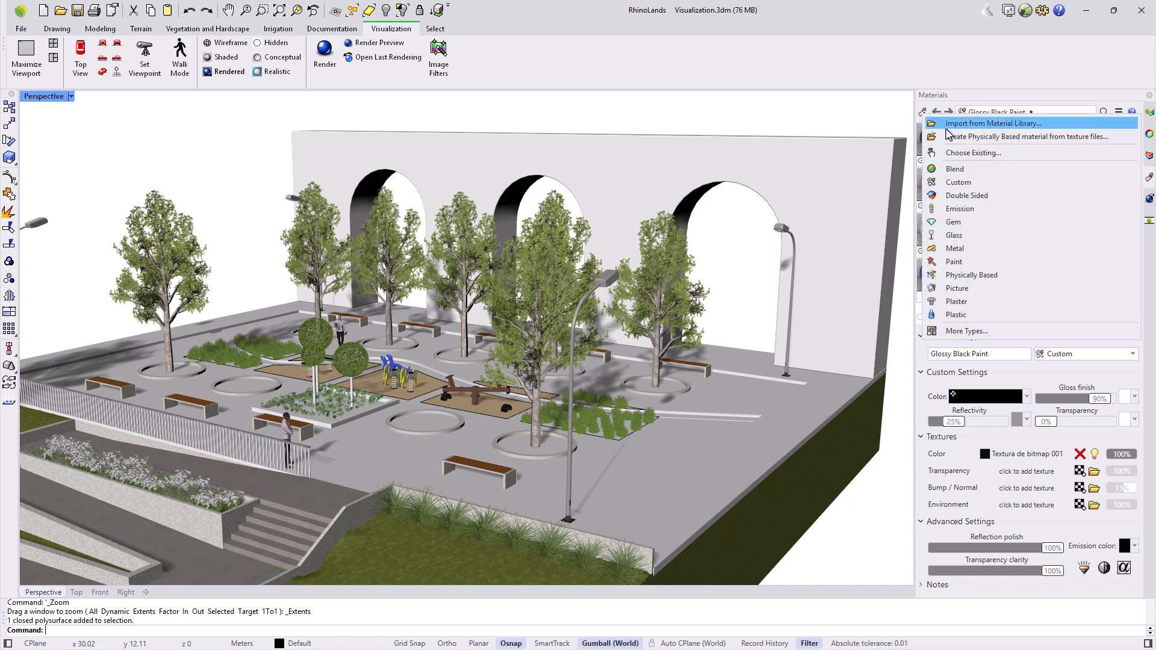
click(993, 124)
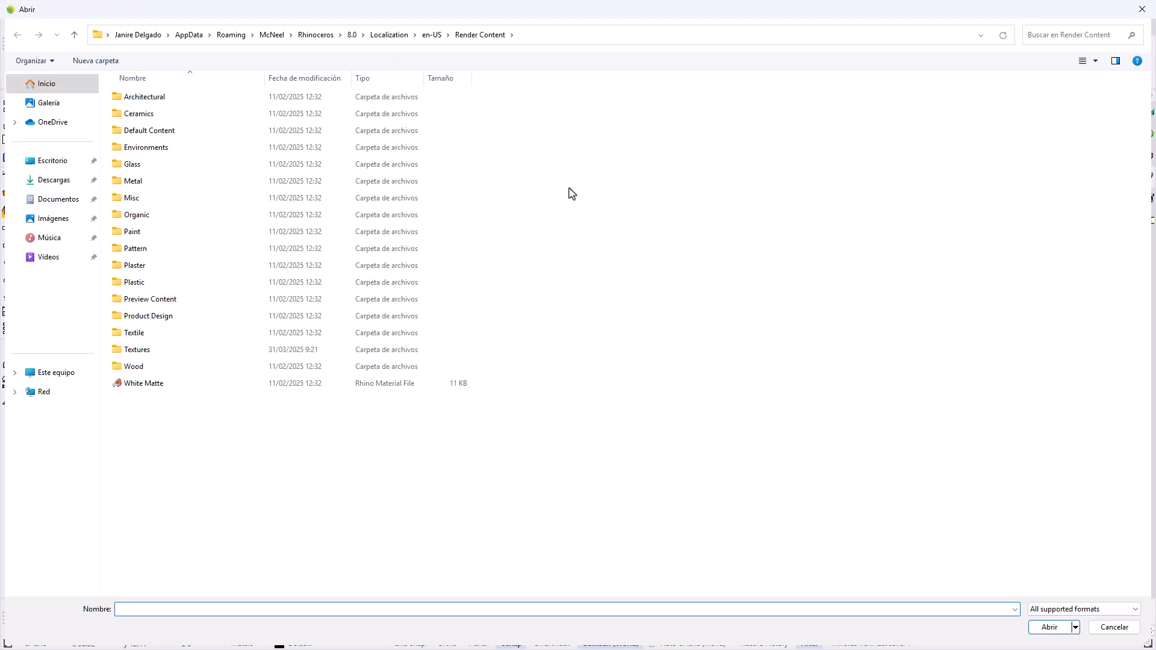
double_click(155, 115)
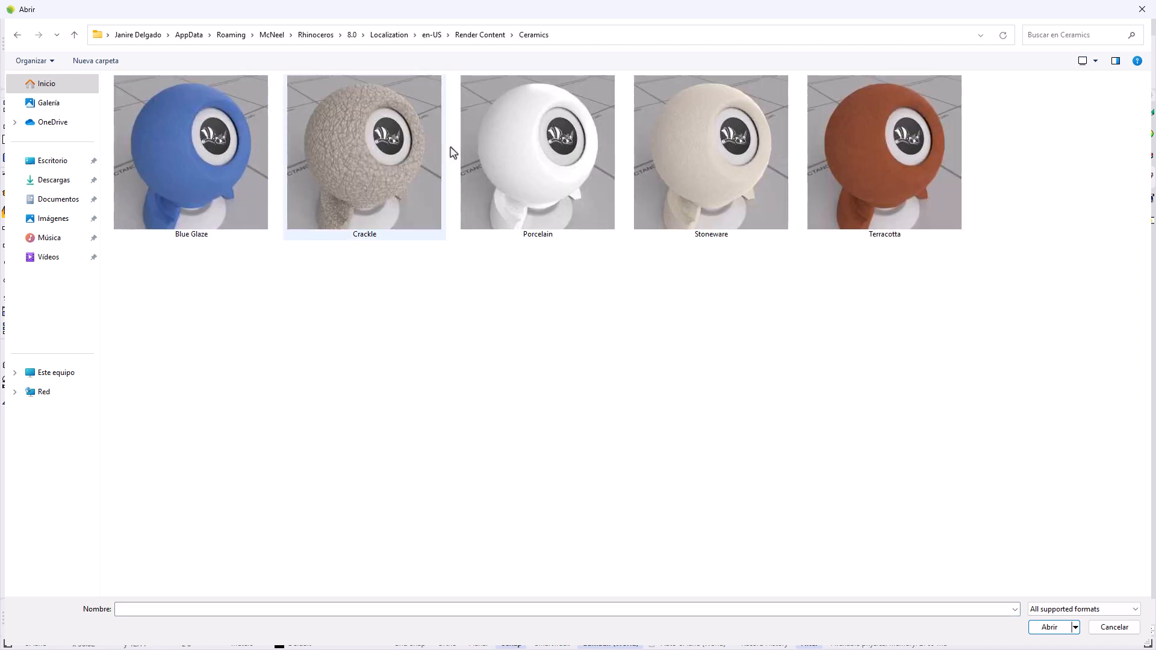
click(17, 36)
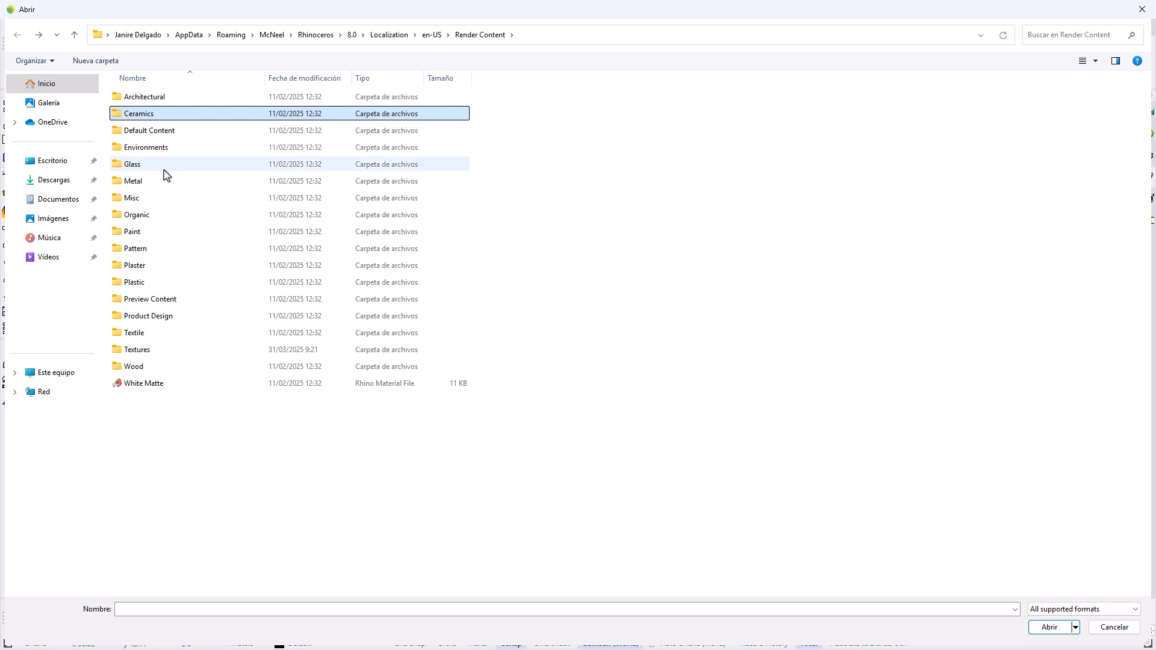
double_click(146, 218)
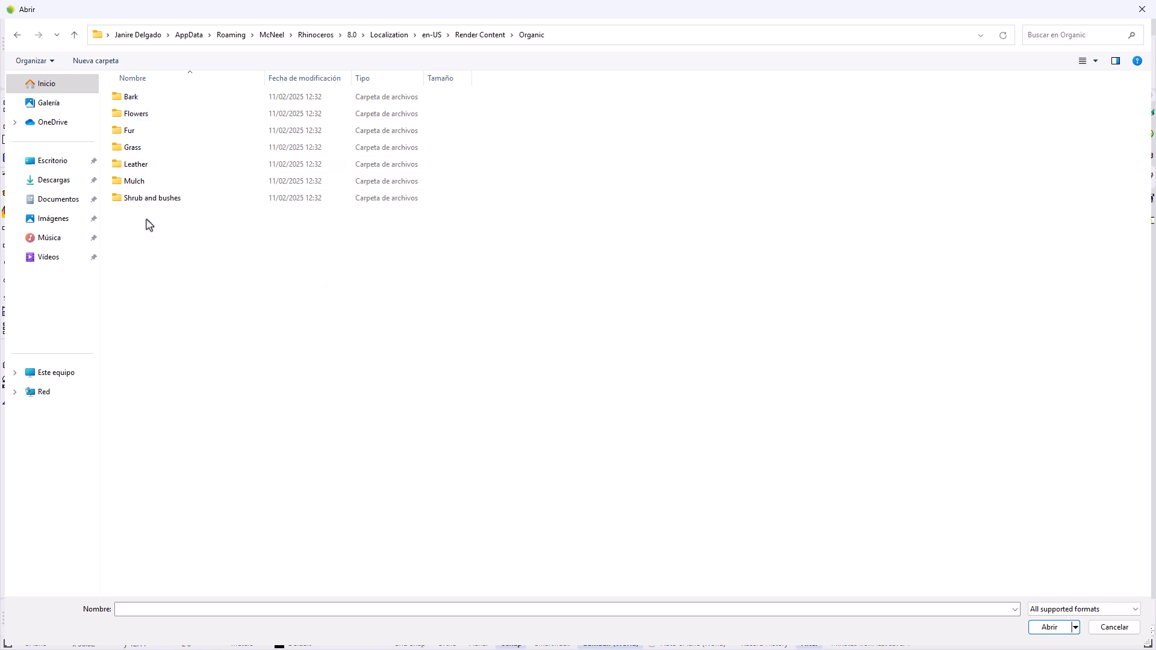
double_click(145, 152)
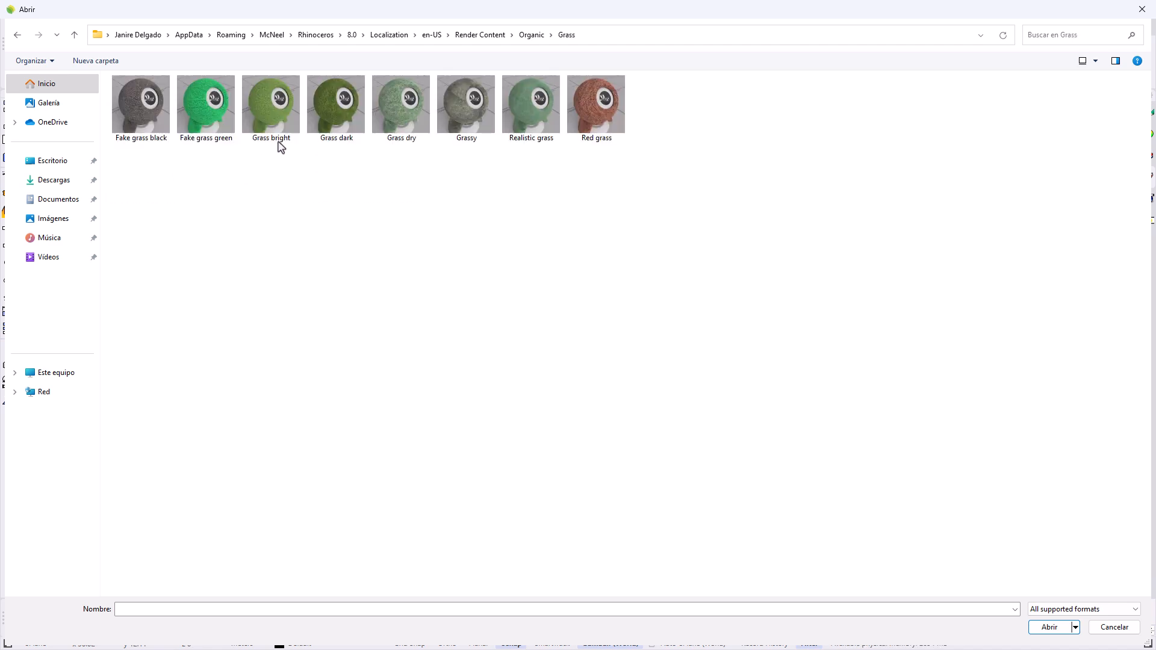
click(334, 111)
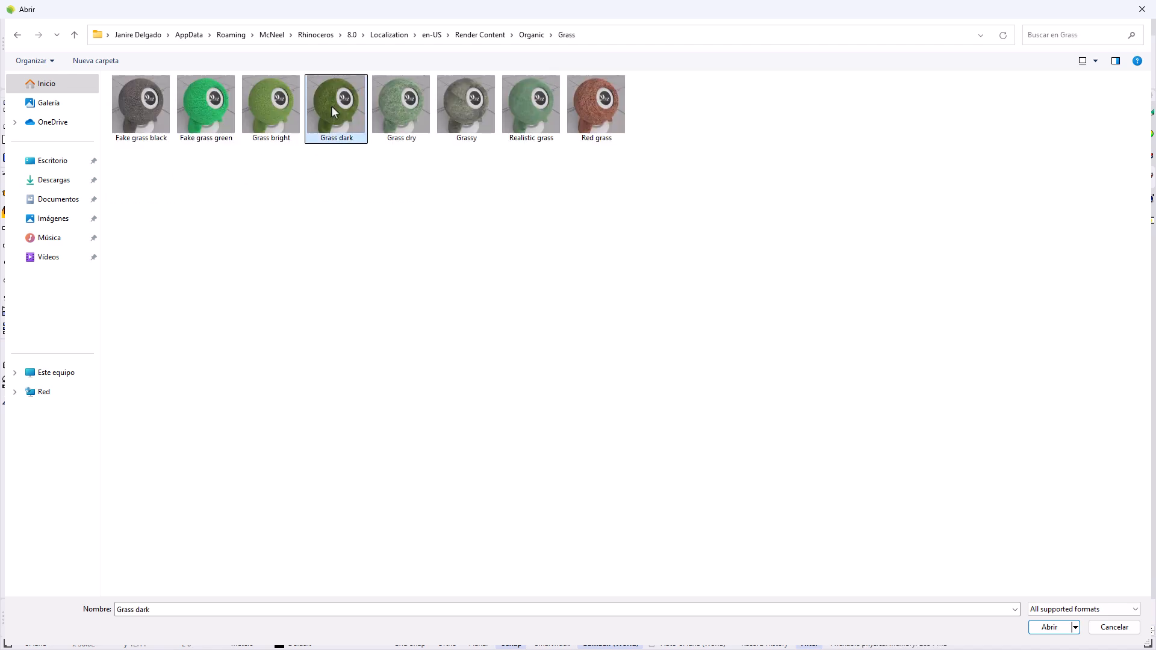
click(1058, 633)
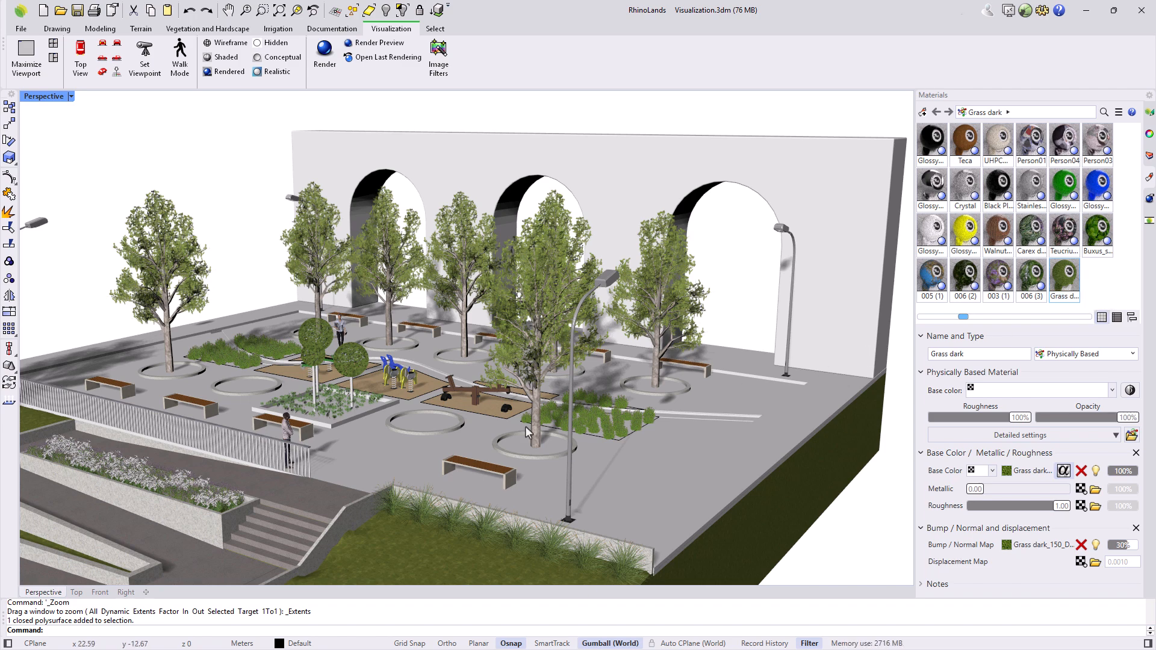
- Assign the Grass dark material to the four front circular planter surfaces and the rectangular planter surface on the plaza
click(515, 448)
shift+click(422, 415)
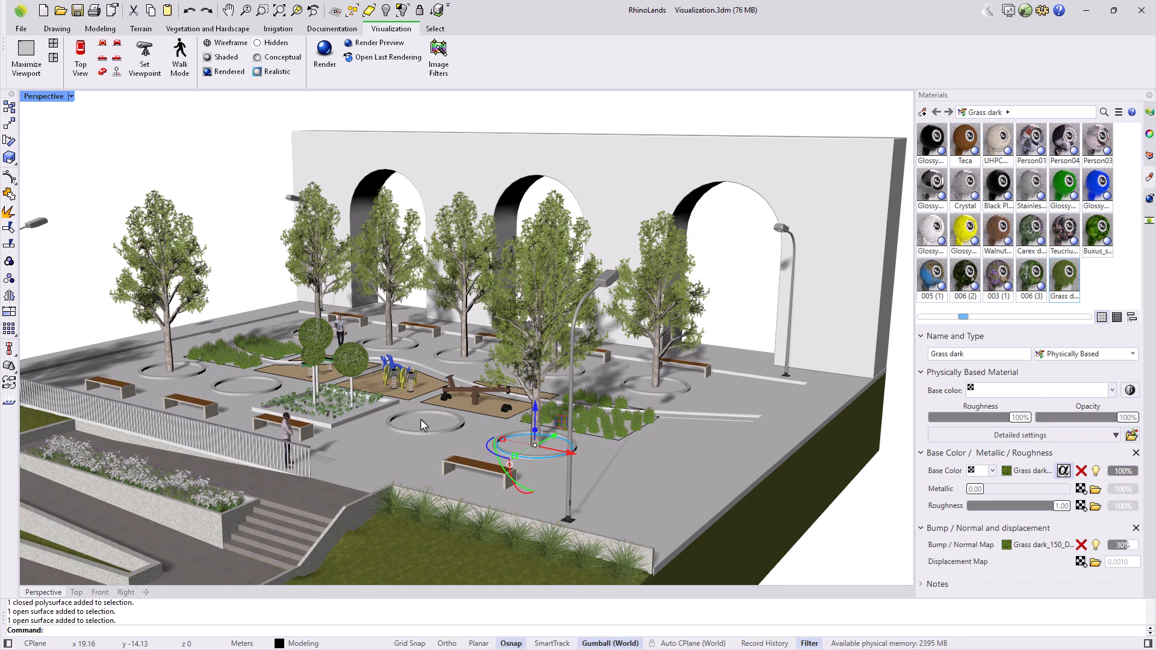
shift+click(337, 406)
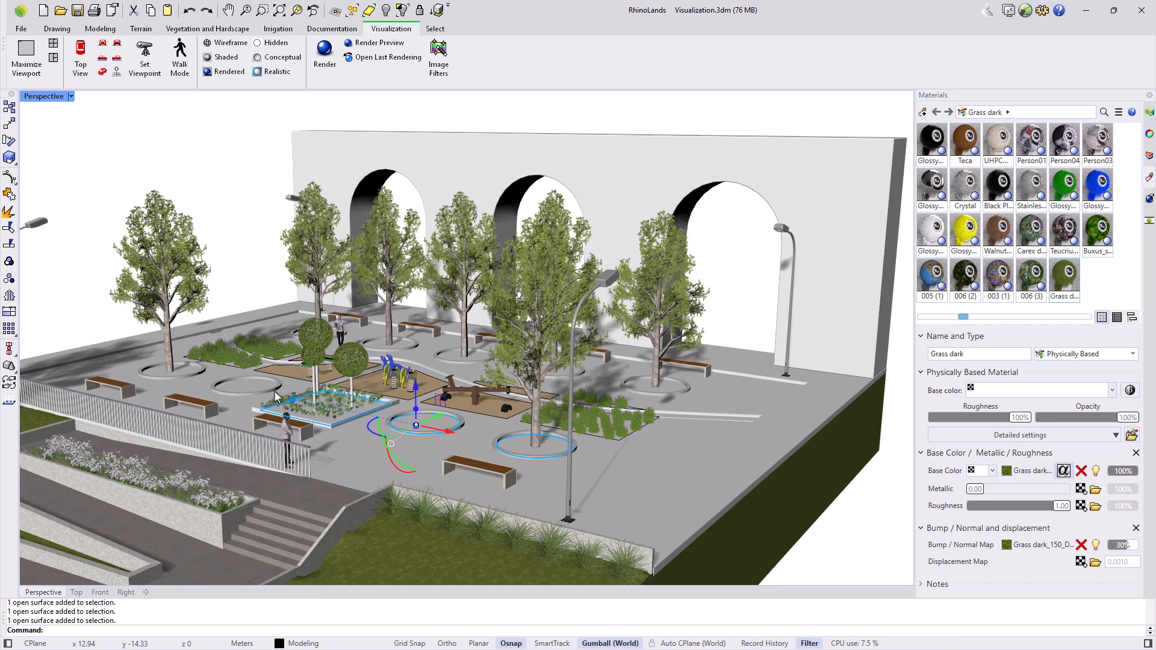
shift+click(247, 384)
shift+click(182, 368)
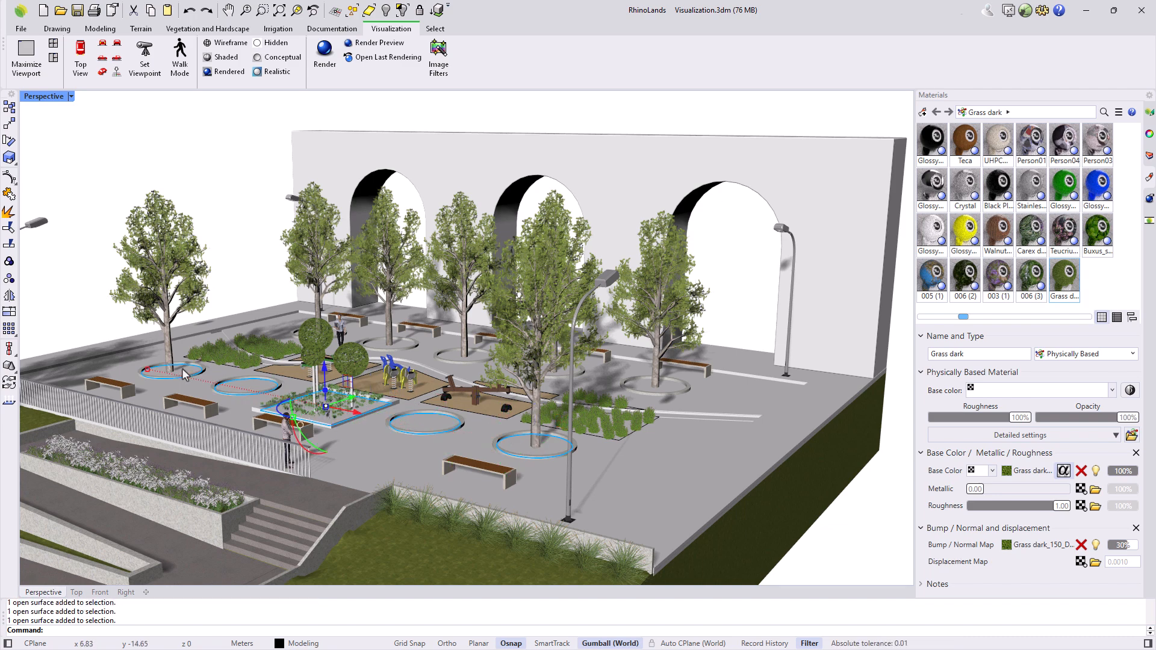
right_click(1066, 275)
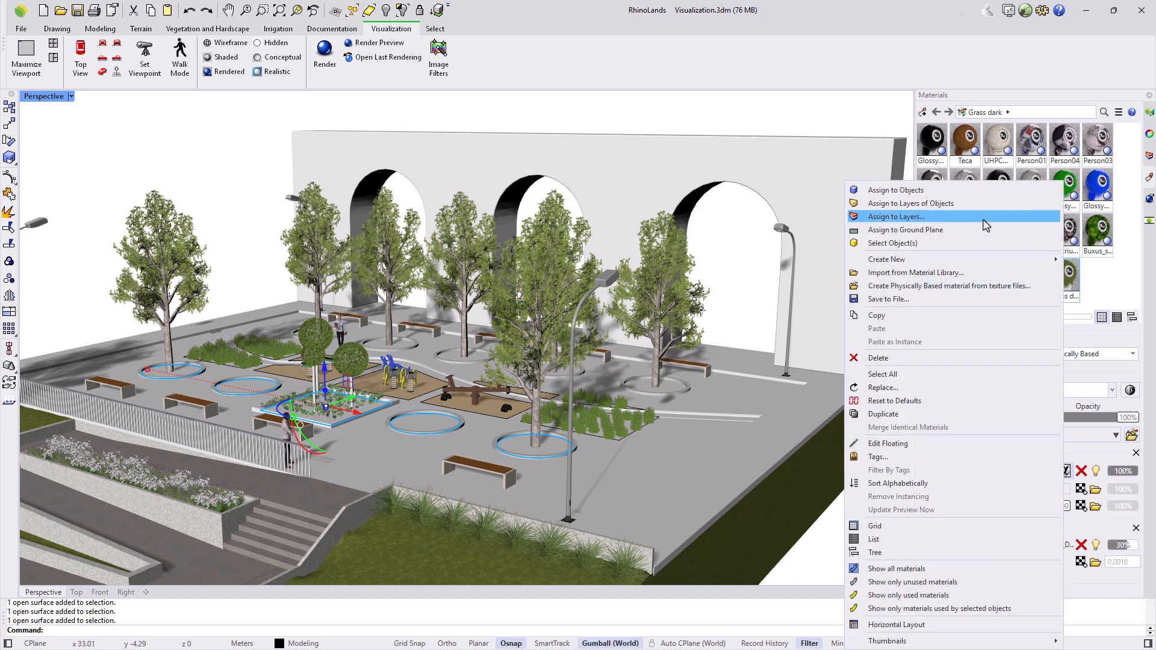
click(895, 191)
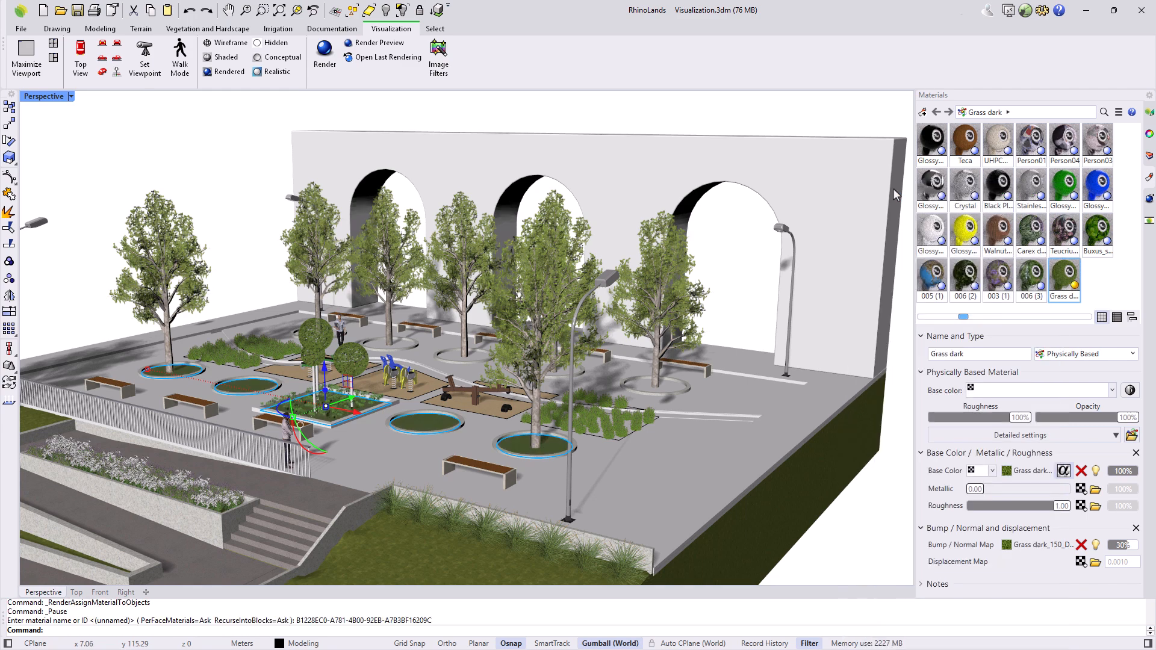
right_click(1067, 288)
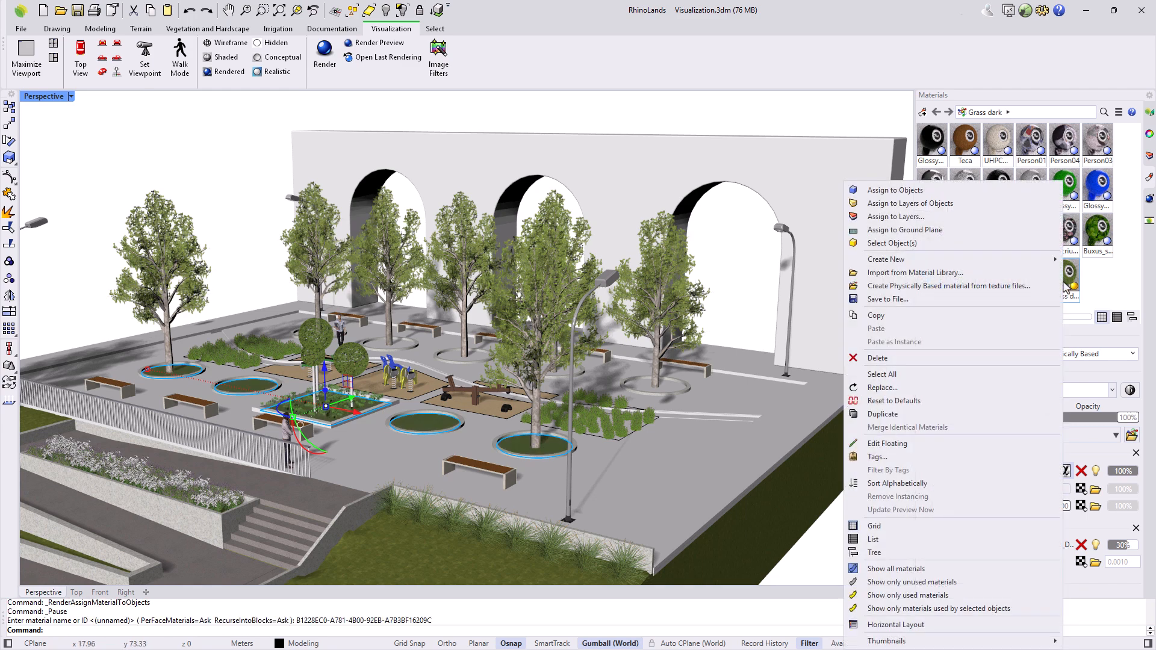
click(937, 203)
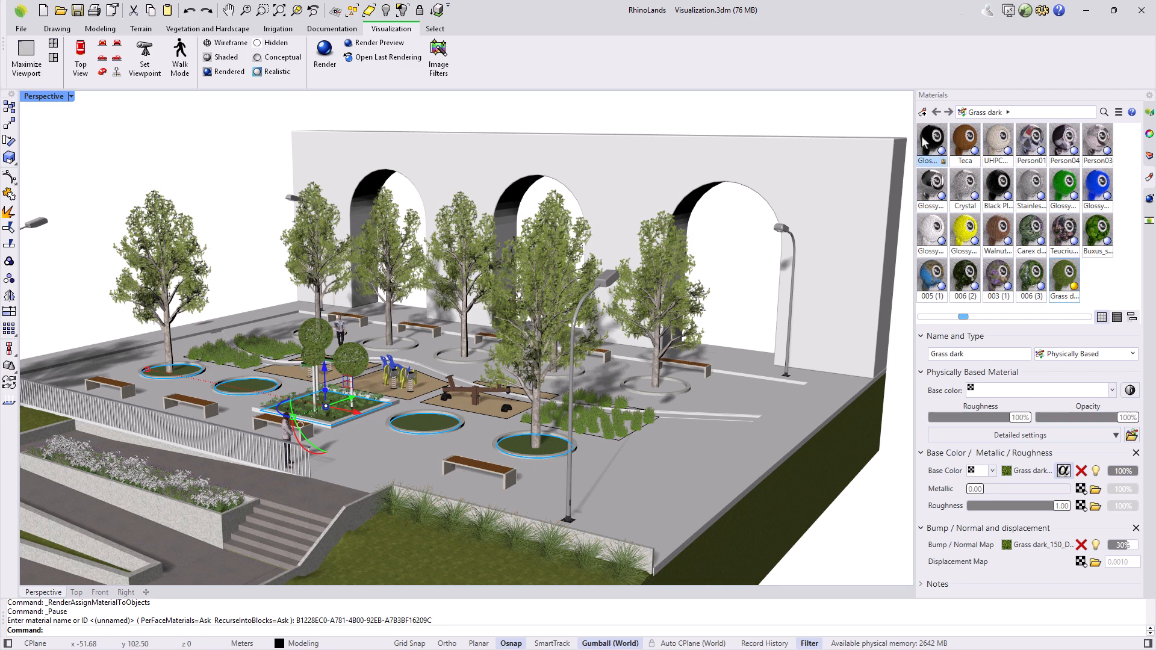
- Create a new Custom material and change its type to Plastic
click(923, 114)
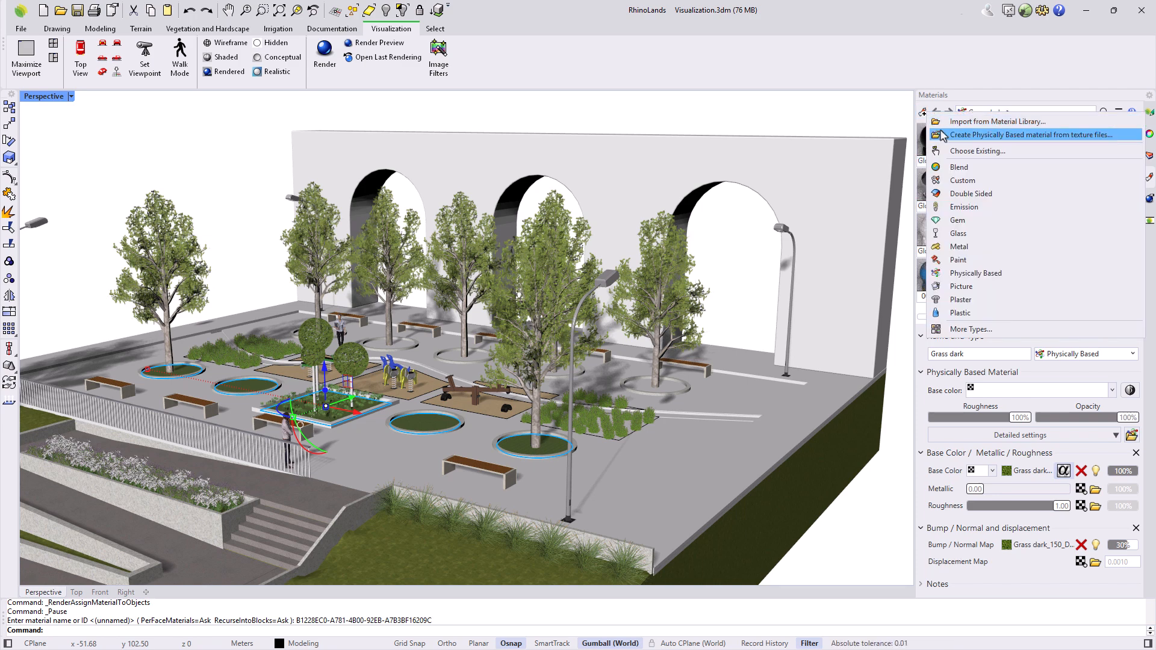
click(961, 181)
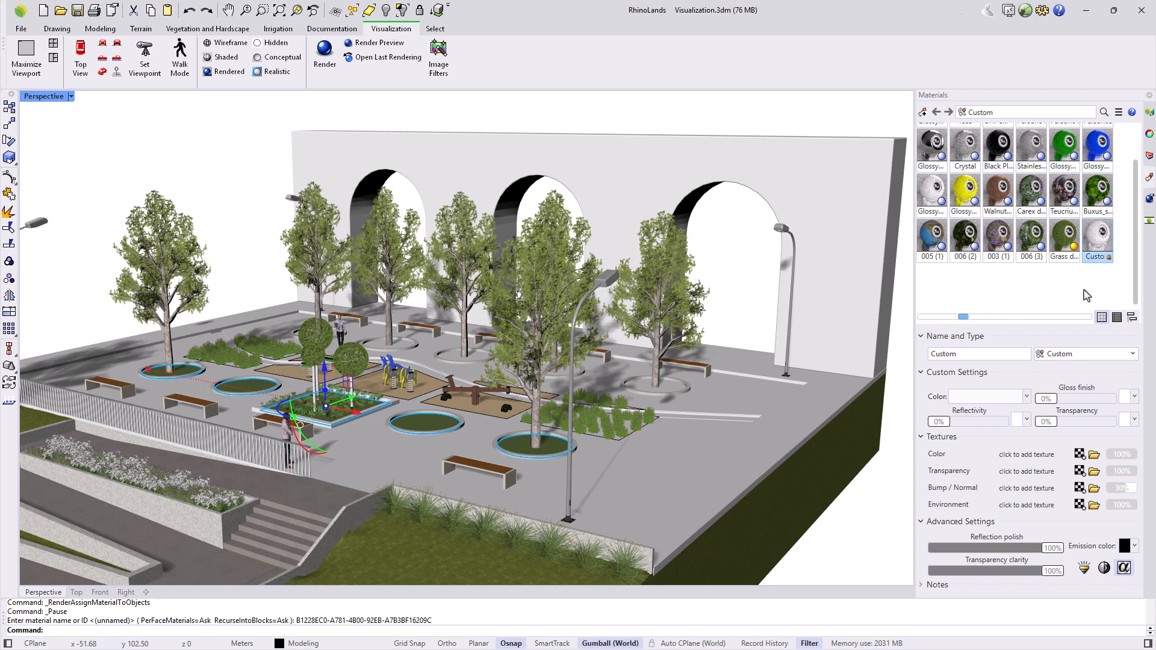
click(1123, 360)
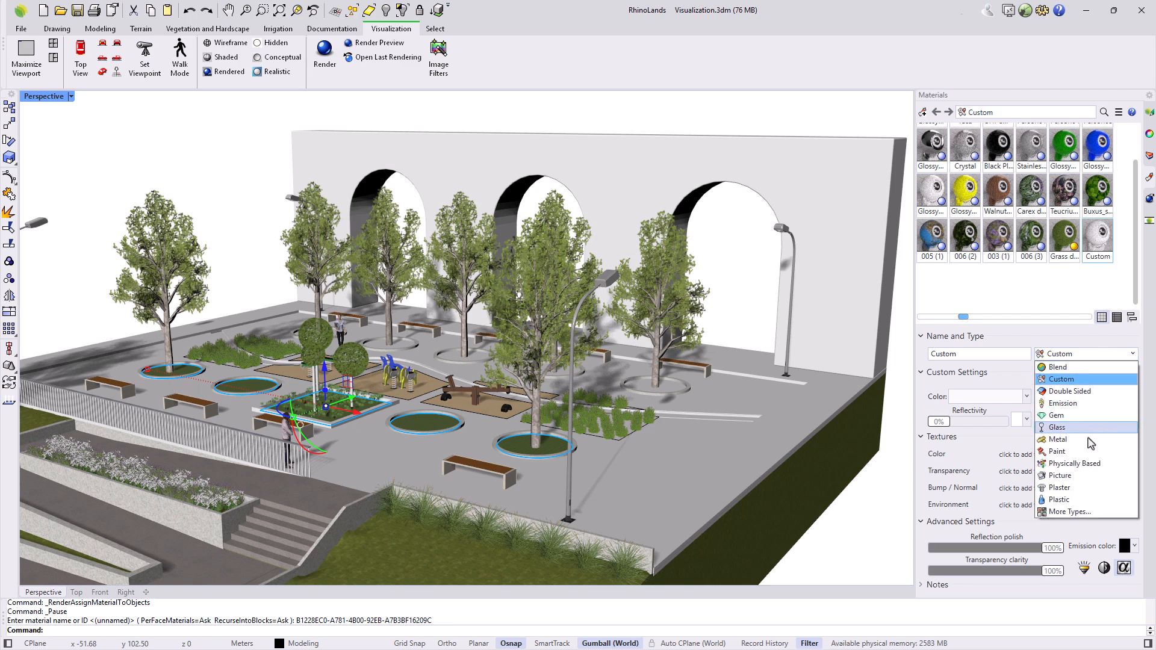
click(1076, 500)
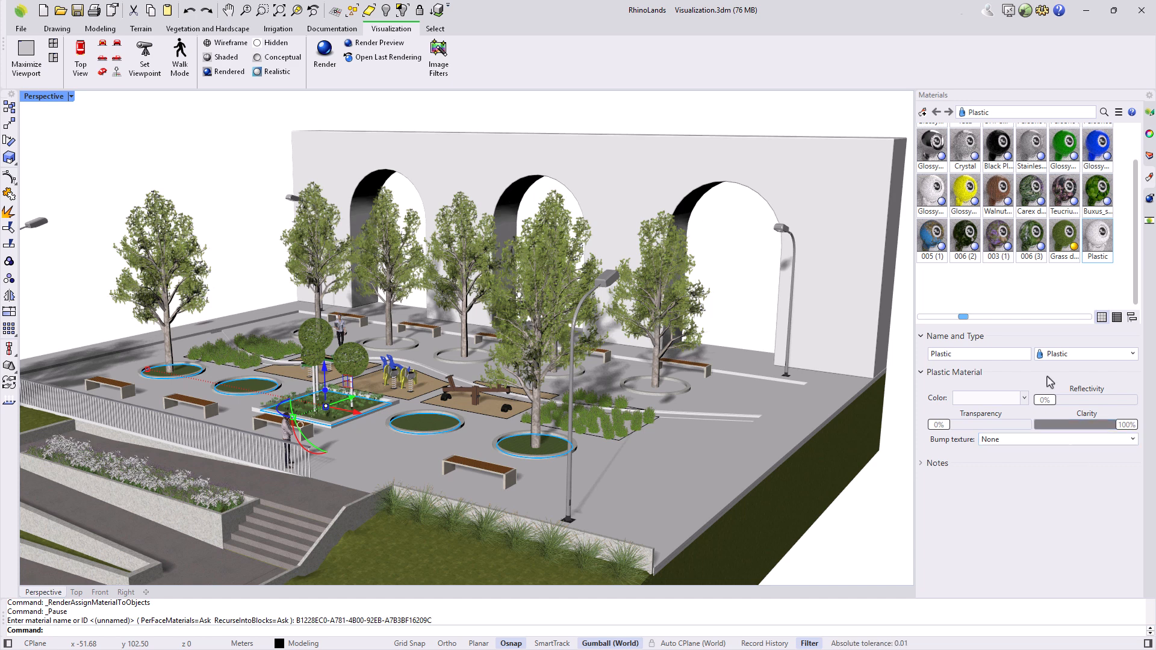
- Set the Plastic material's colour to a light red with saturation 52
click(990, 398)
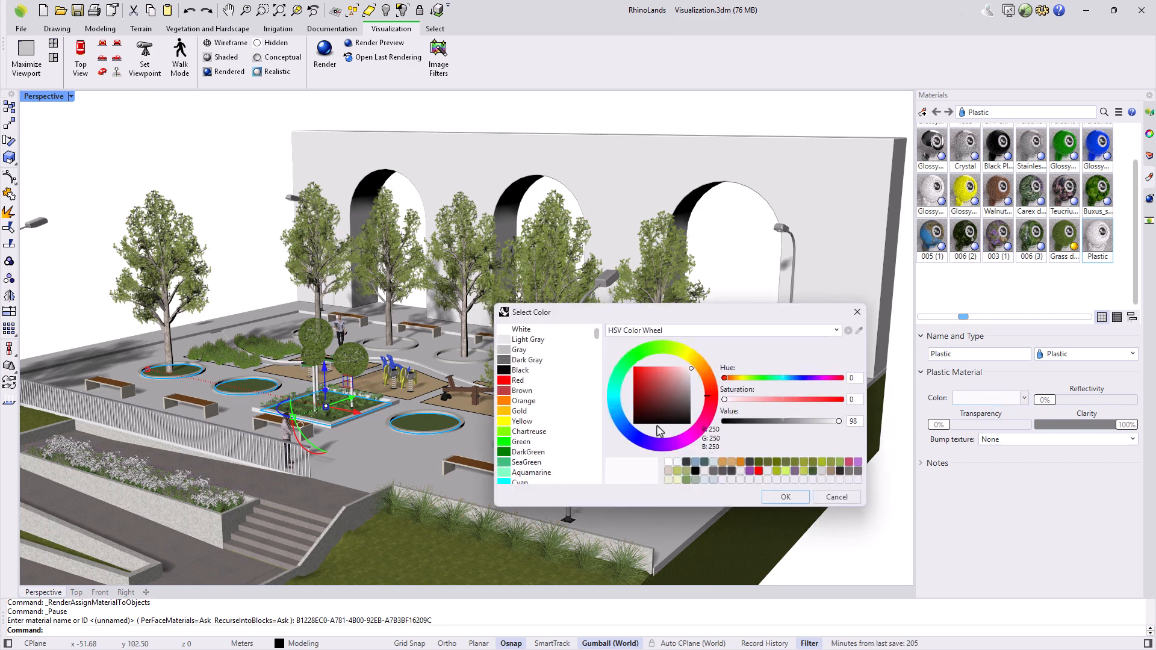
click(784, 400)
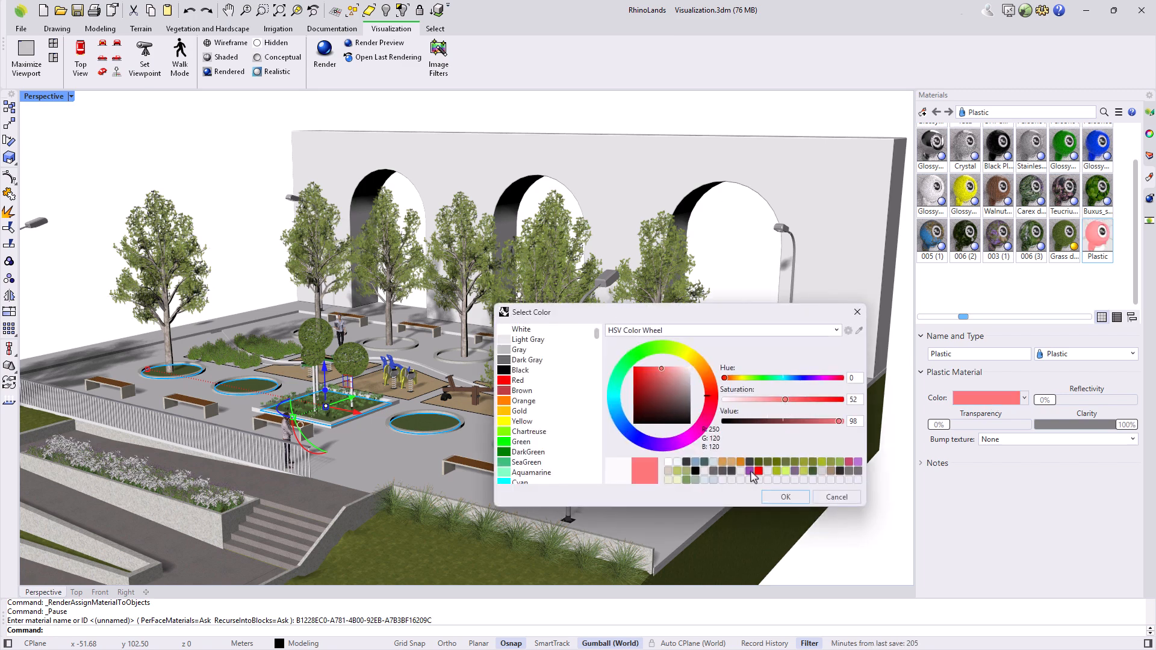
click(780, 499)
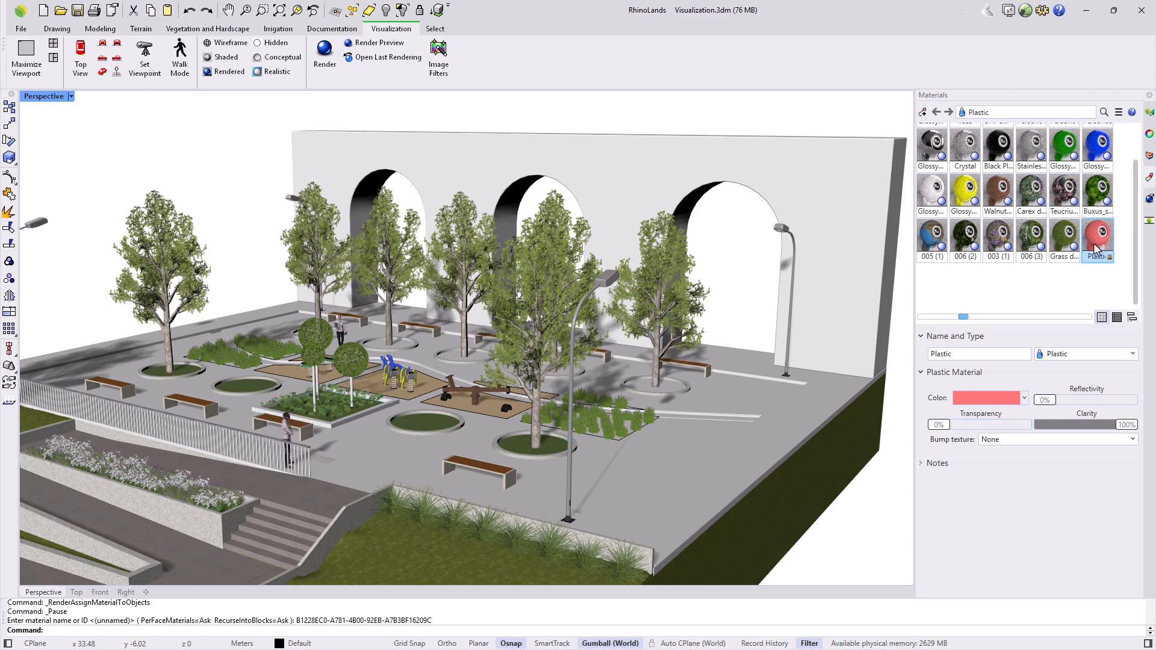
- Delete the Plastic material from the document
right_click(1096, 248)
click(968, 357)
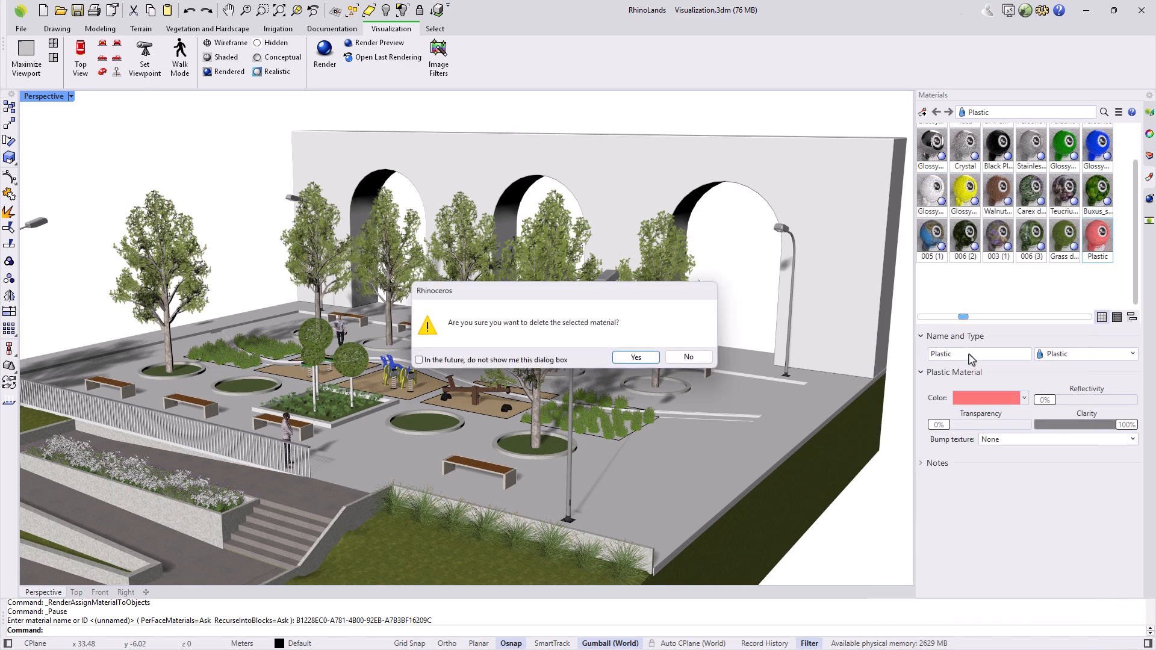
click(647, 358)
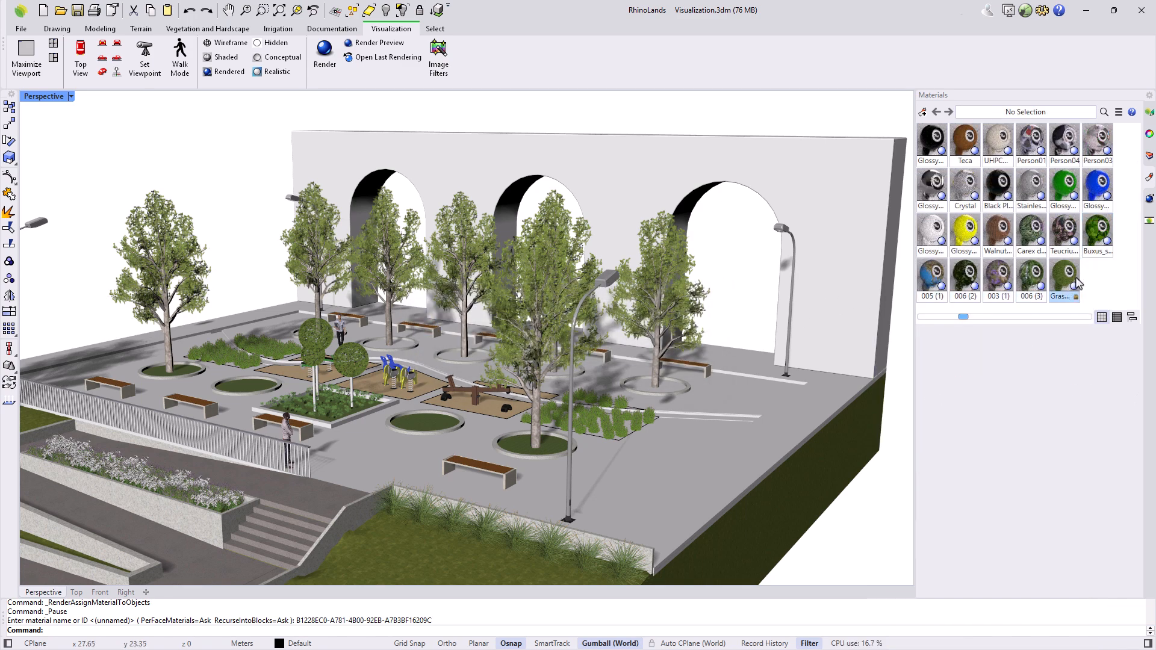
- Switch to the ambientCG website in the browser and browse its Paving Stones collection
click(920, 112)
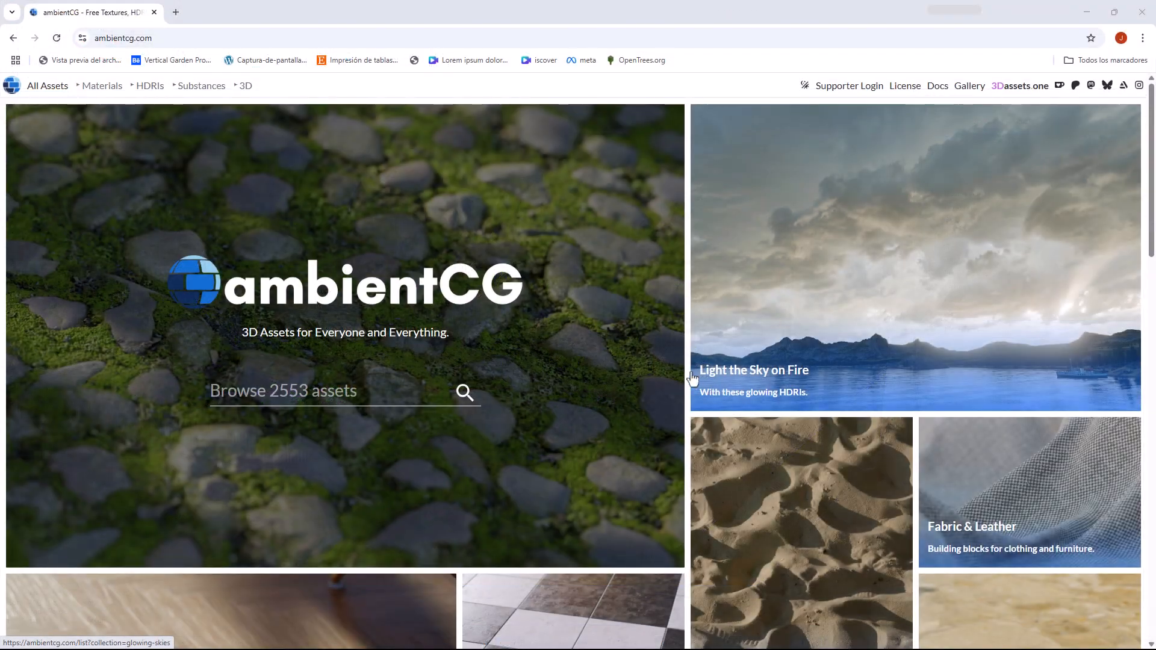
scroll(602, 380, down, 8)
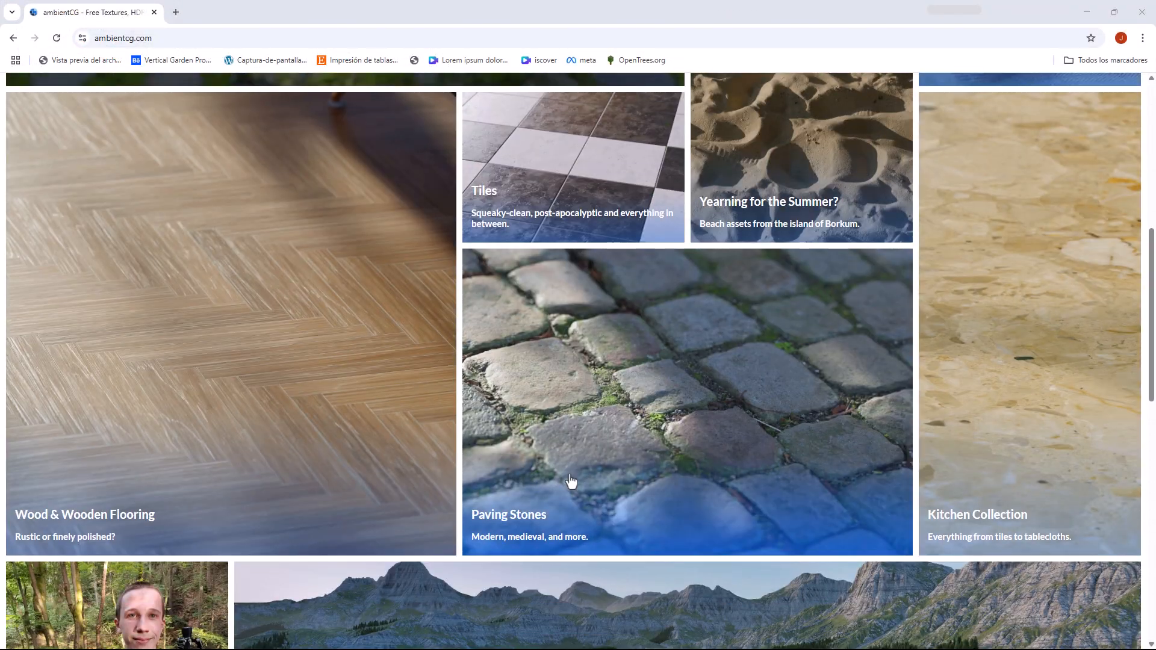
click(570, 481)
scroll(662, 457, down, 7)
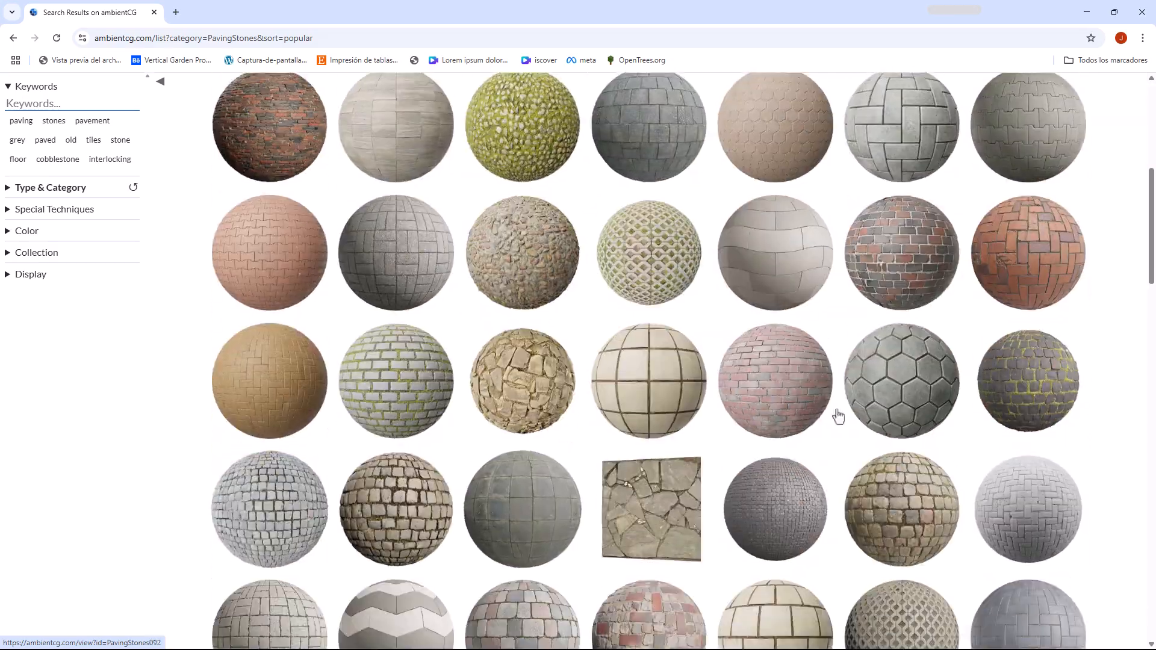
drag(1150, 239, 1122, 622)
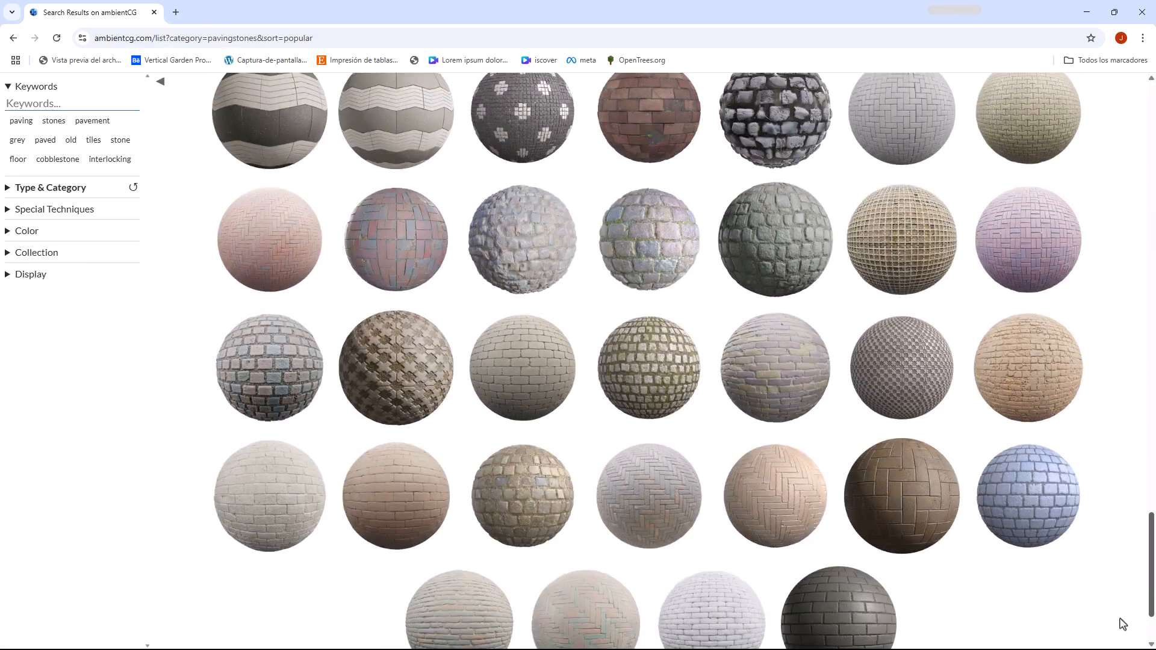
- Download the light grey Paving Stones 019 maps as the 1K-JPG zip and return to RhinoLands
click(251, 500)
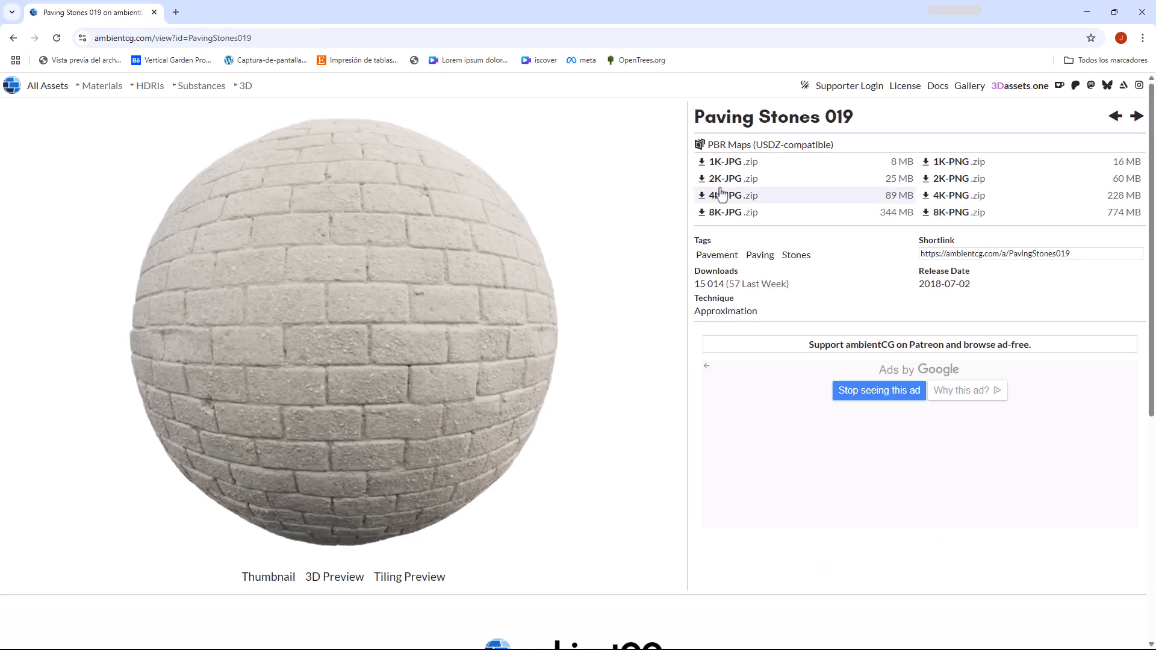
click(718, 167)
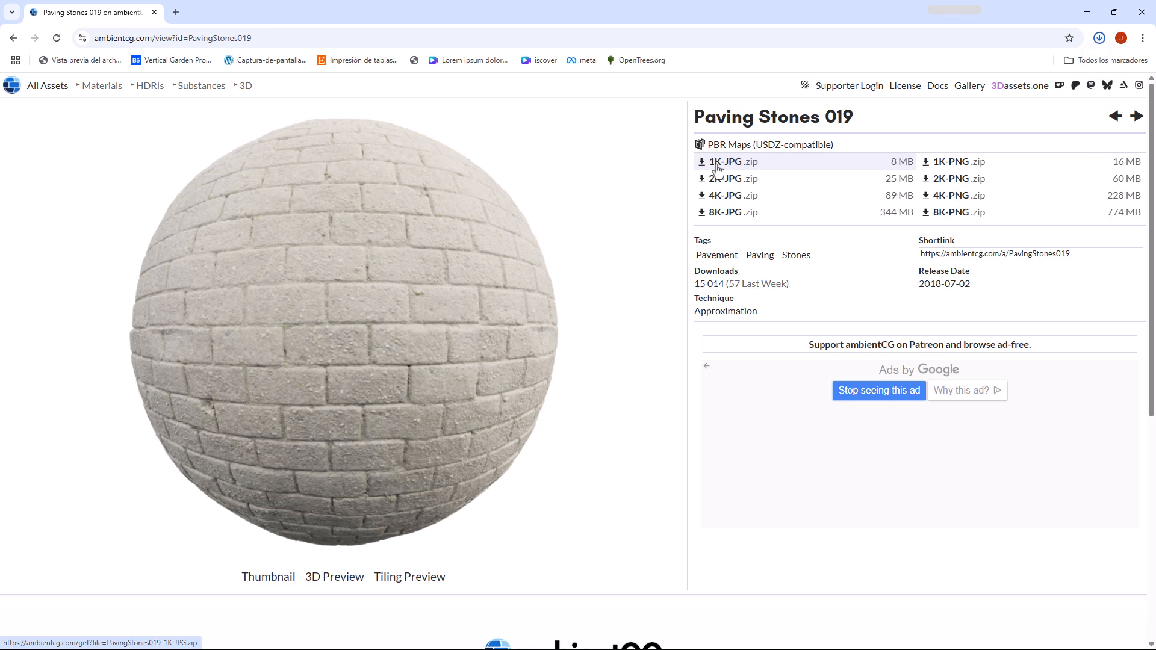
click(1084, 11)
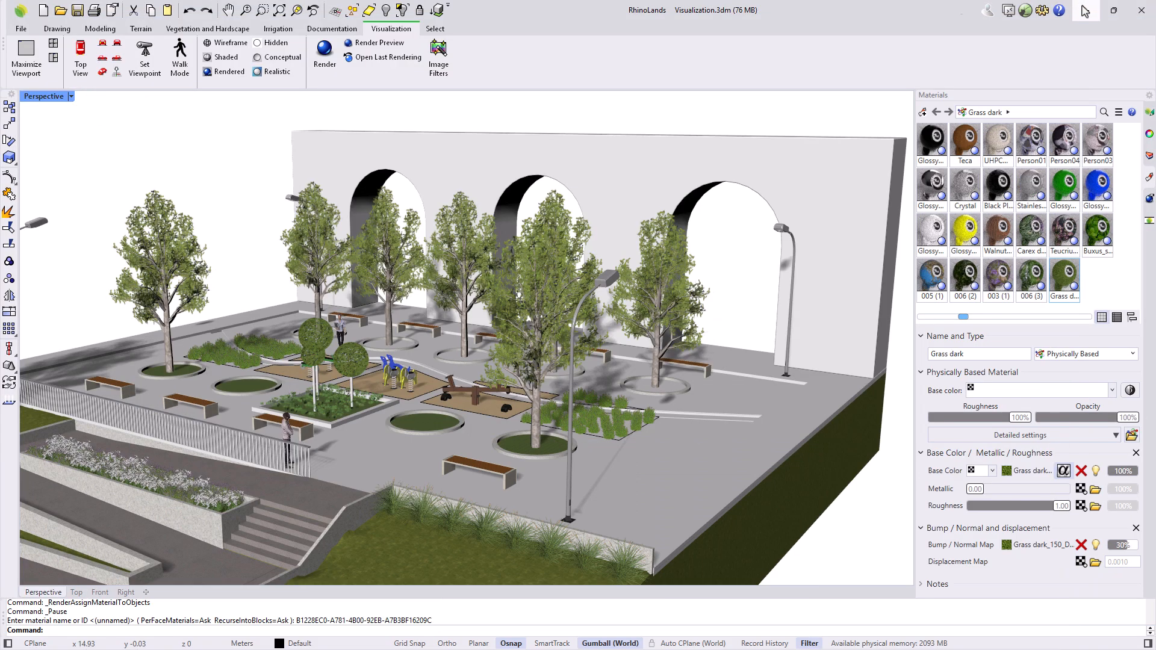
- Create a Physically Based material from the downloaded PavingStones019_1K-JPG archive and assign it to the plaza's outer paving border
click(922, 113)
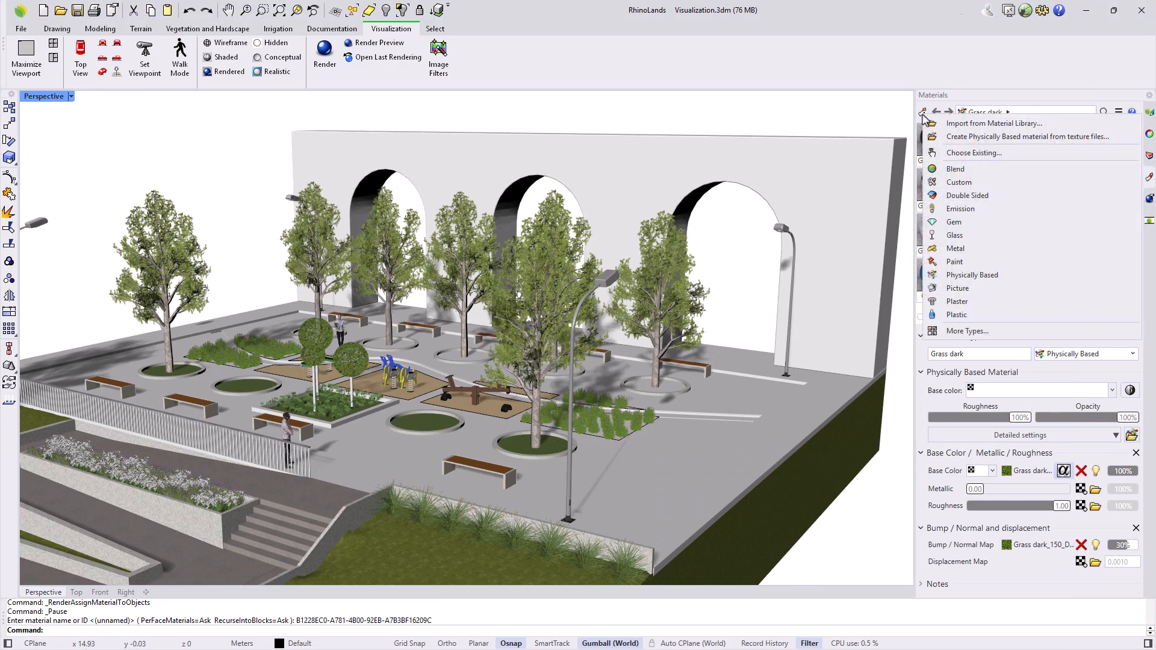
click(978, 137)
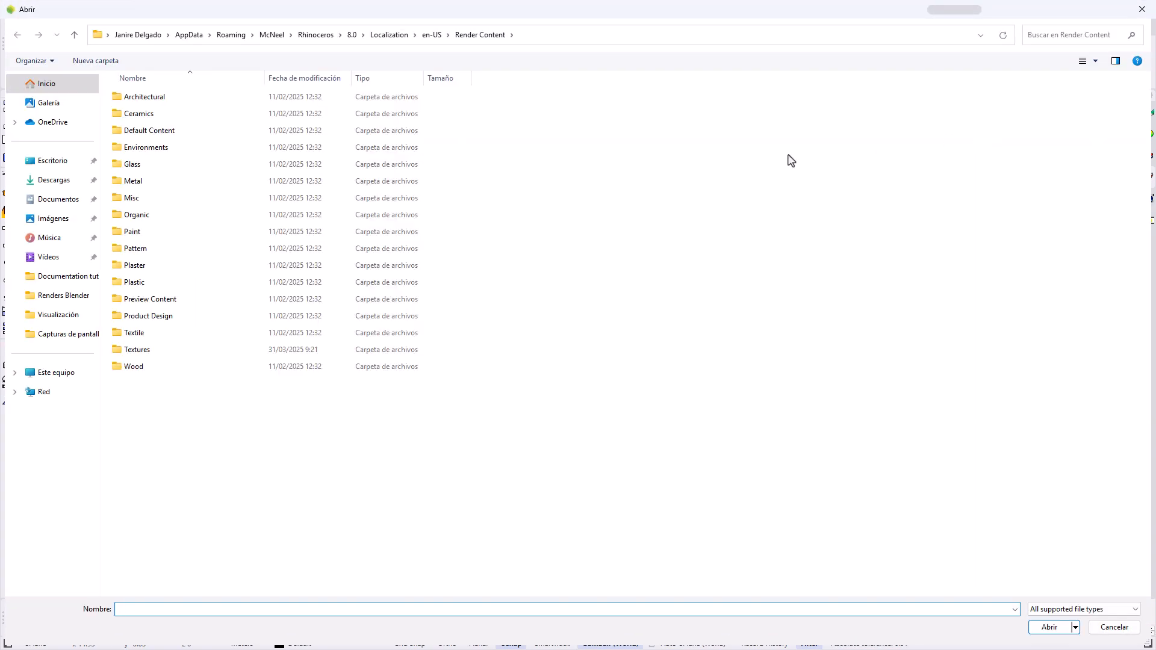
click(133, 140)
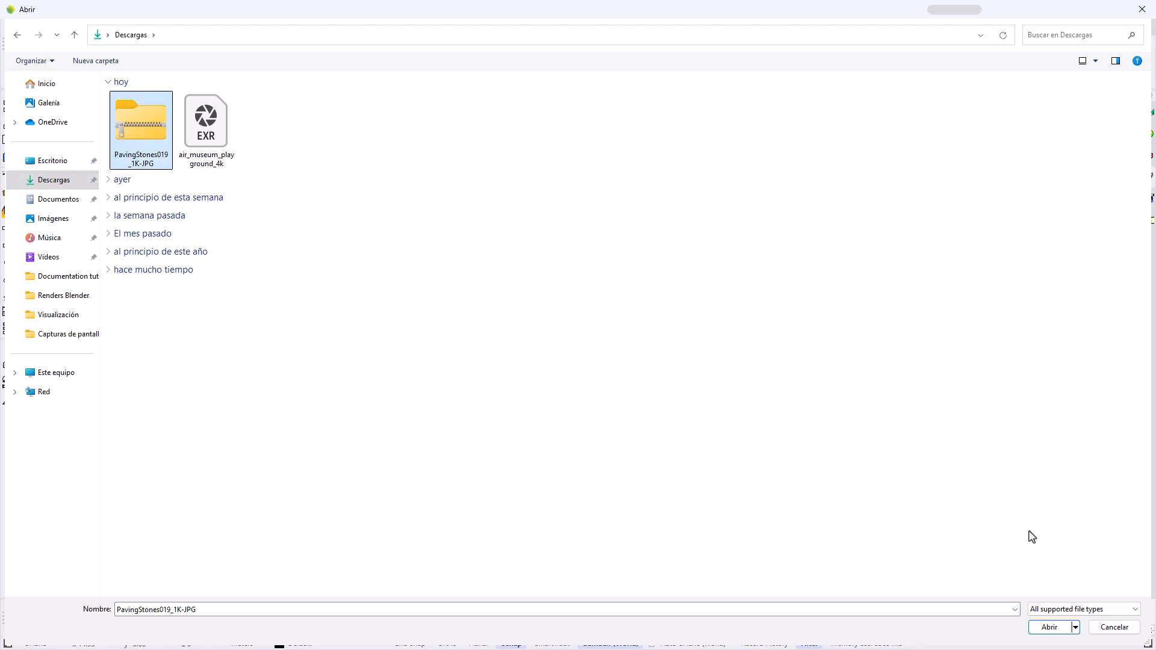
click(1052, 627)
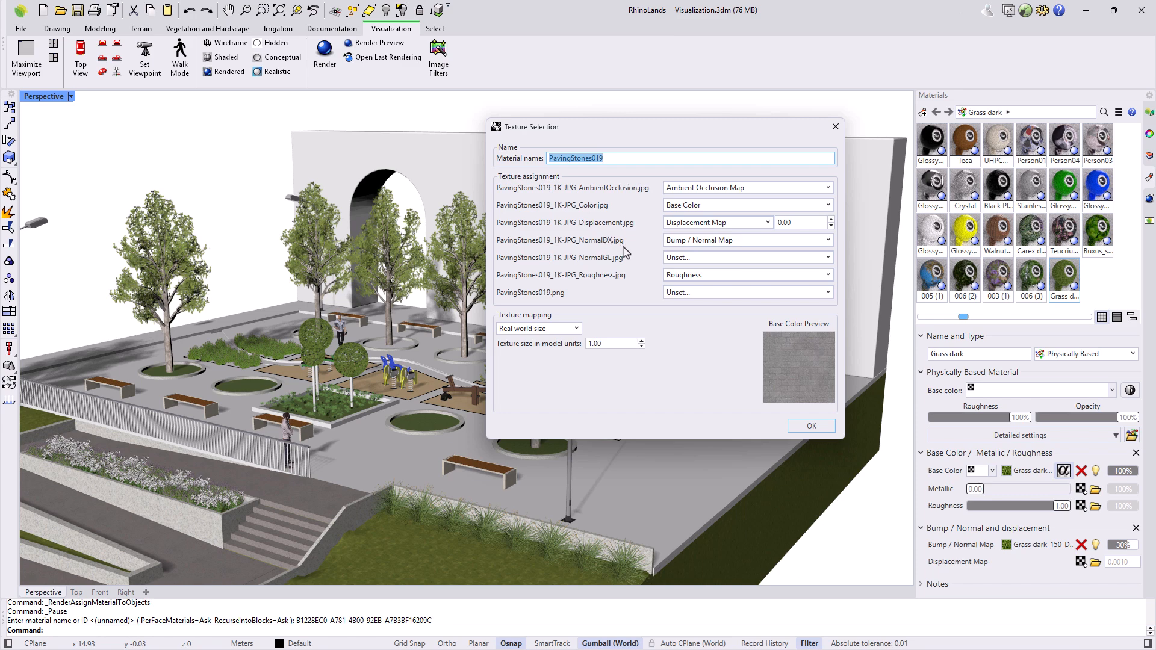
click(824, 426)
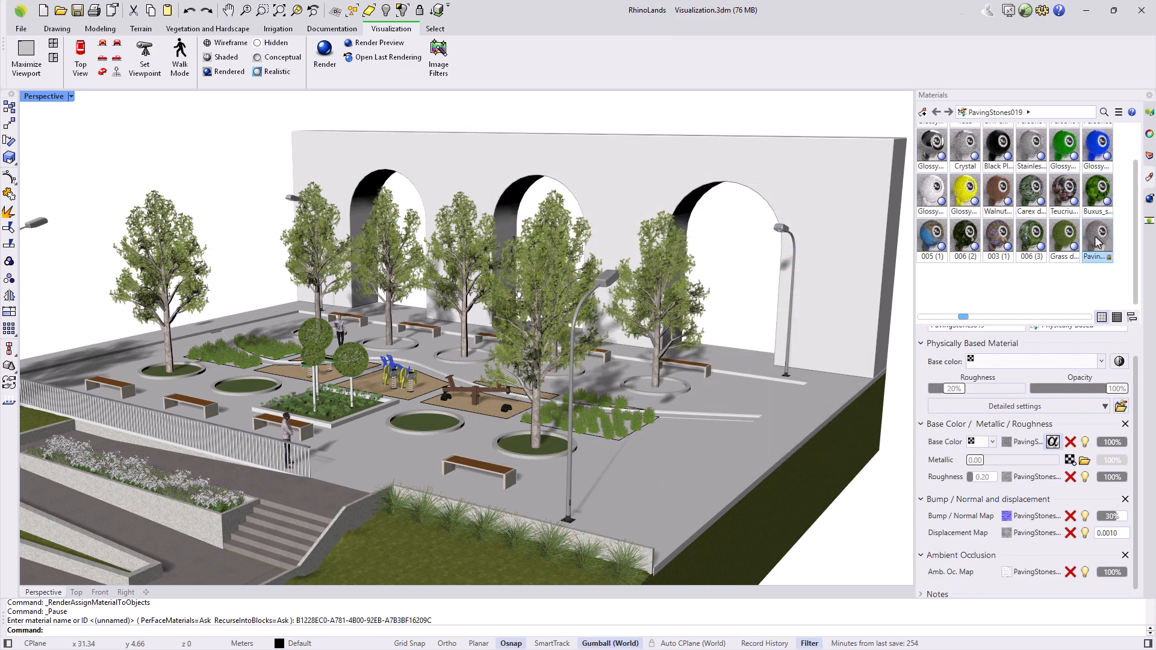
drag(929, 361, 811, 410)
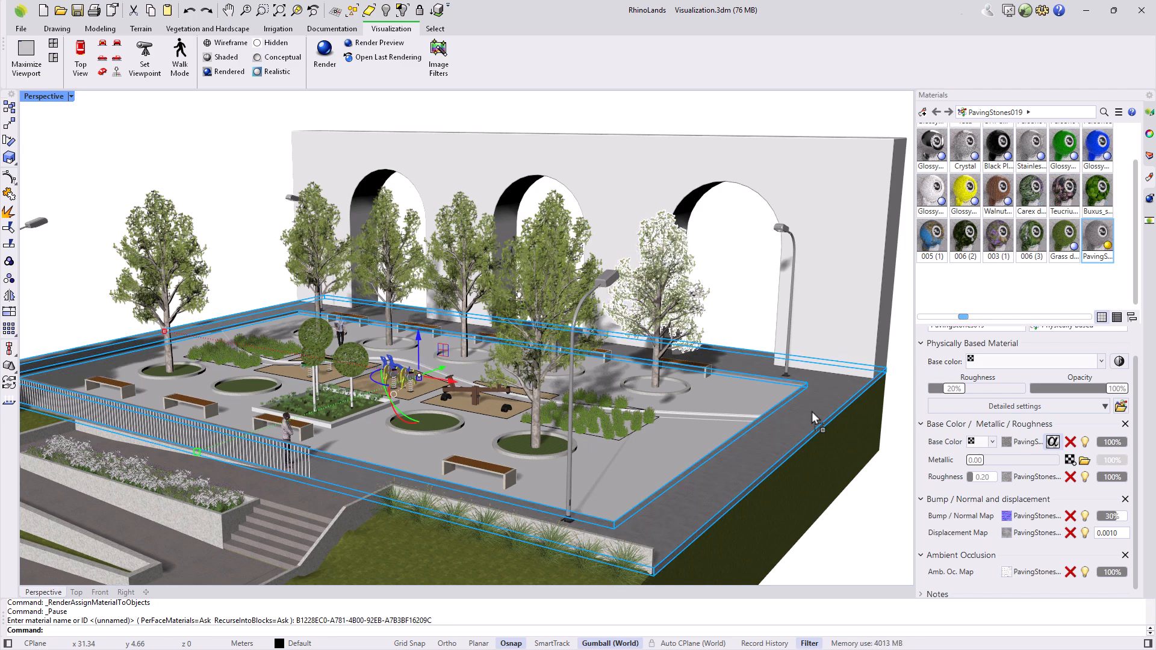
key(ctrl+z)
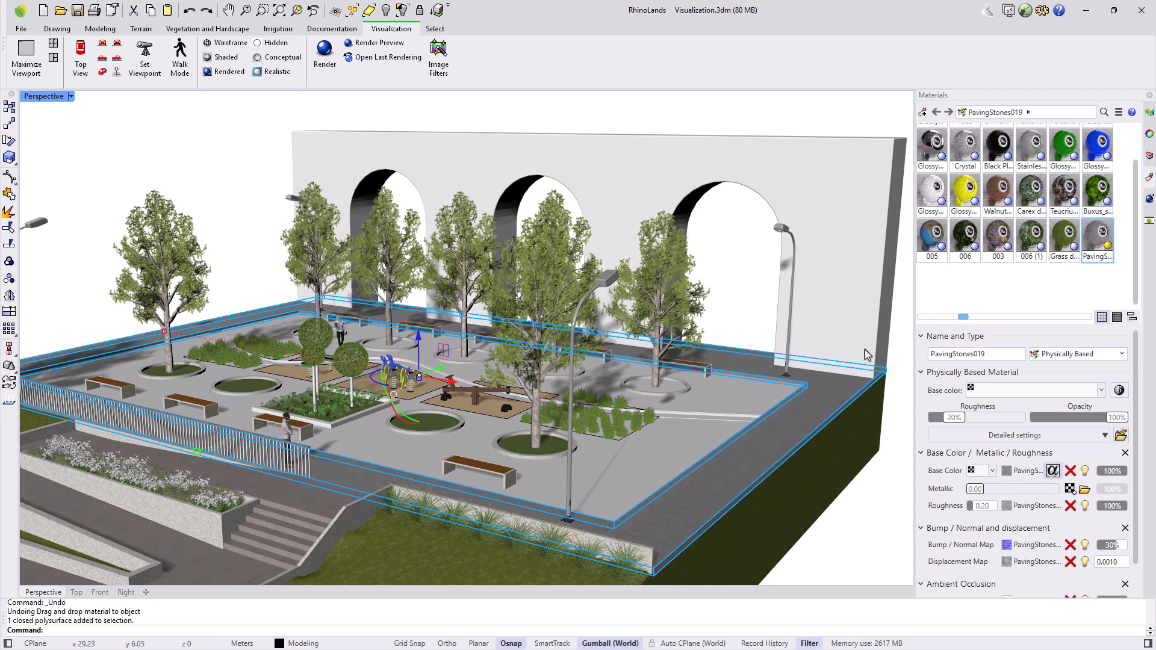
- Import the Gray and red old brick wall material from the library's Architectural > Wall > Brick > English bond folder and assign it to the arched wall
click(927, 117)
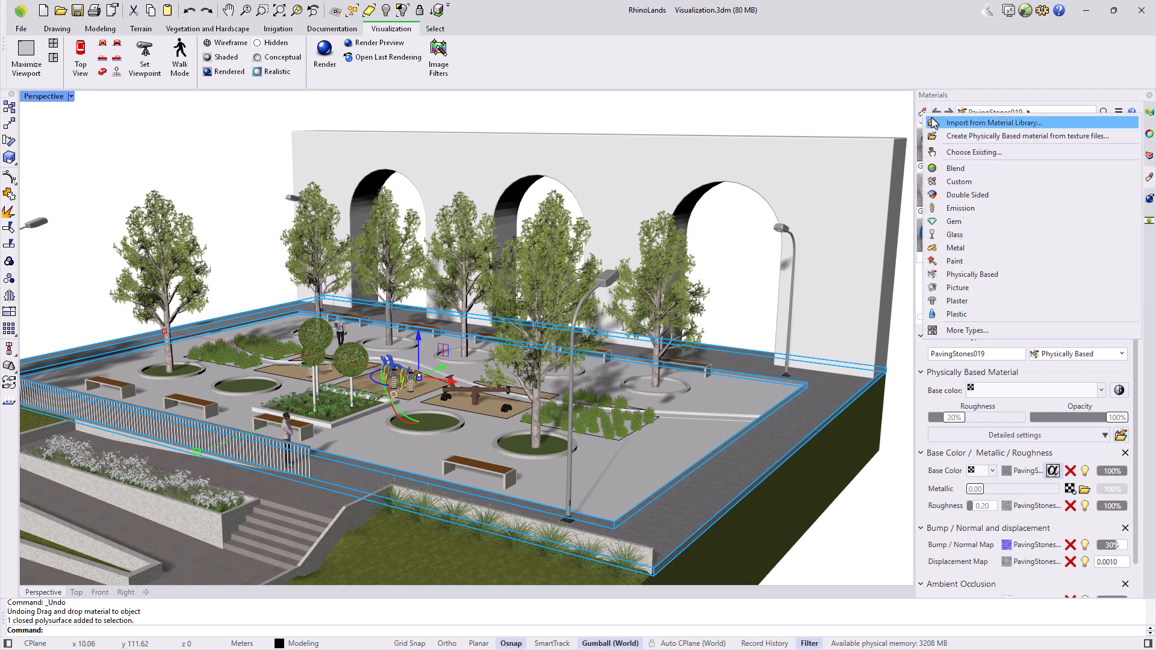
click(942, 122)
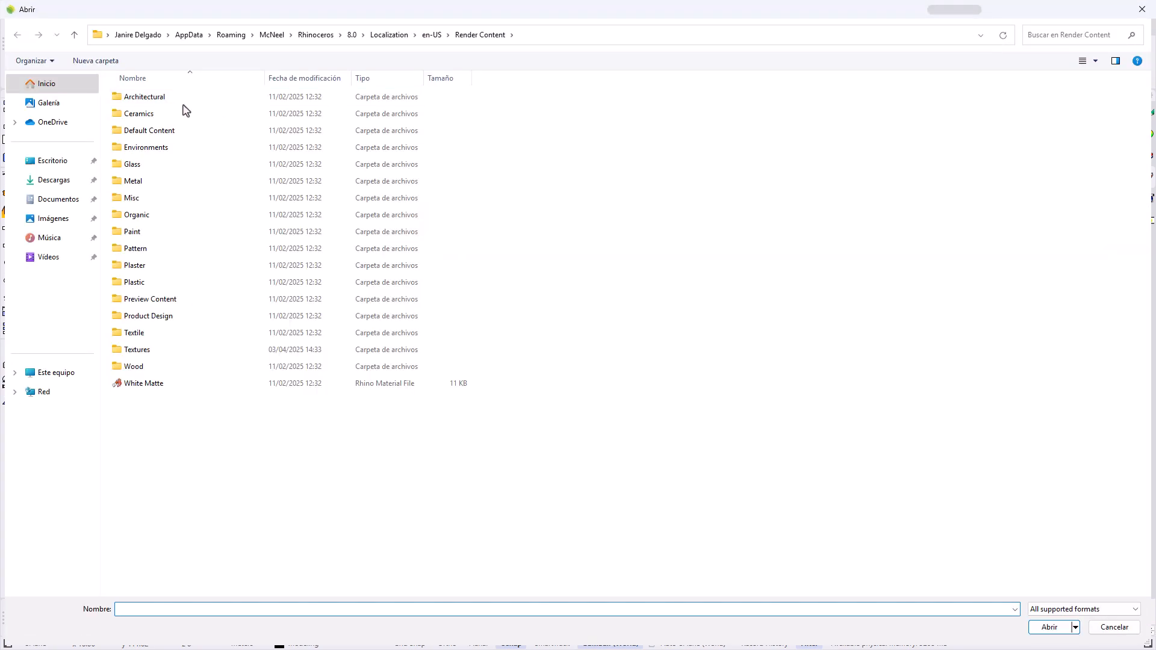
click(172, 100)
double_click(172, 100)
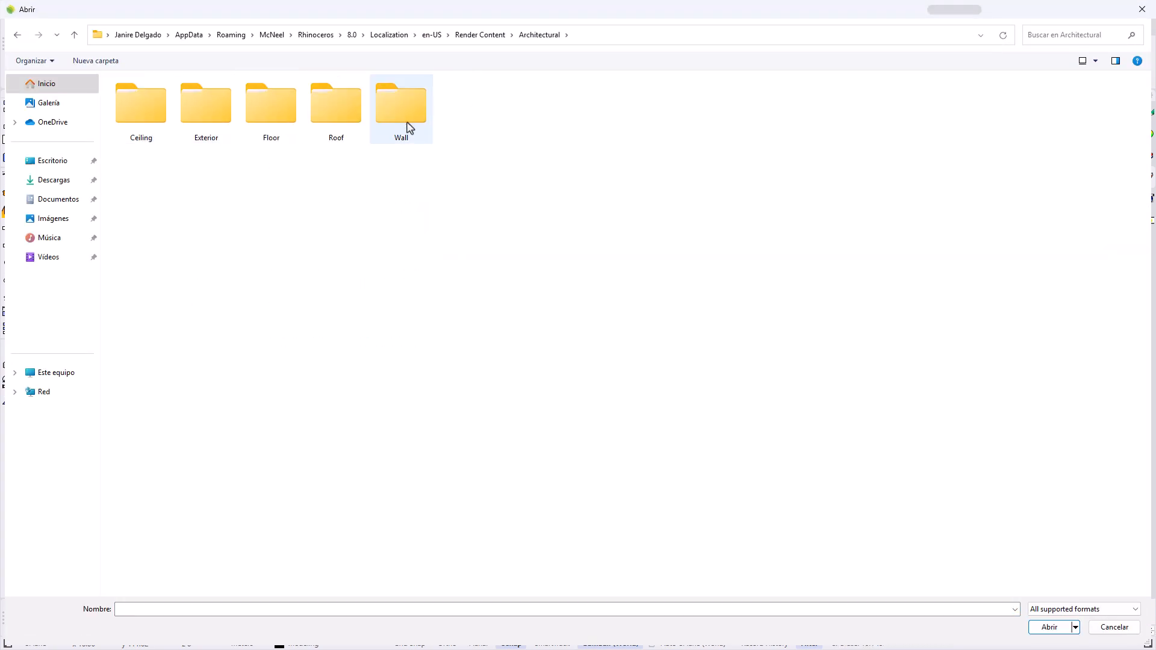
double_click(405, 124)
double_click(186, 101)
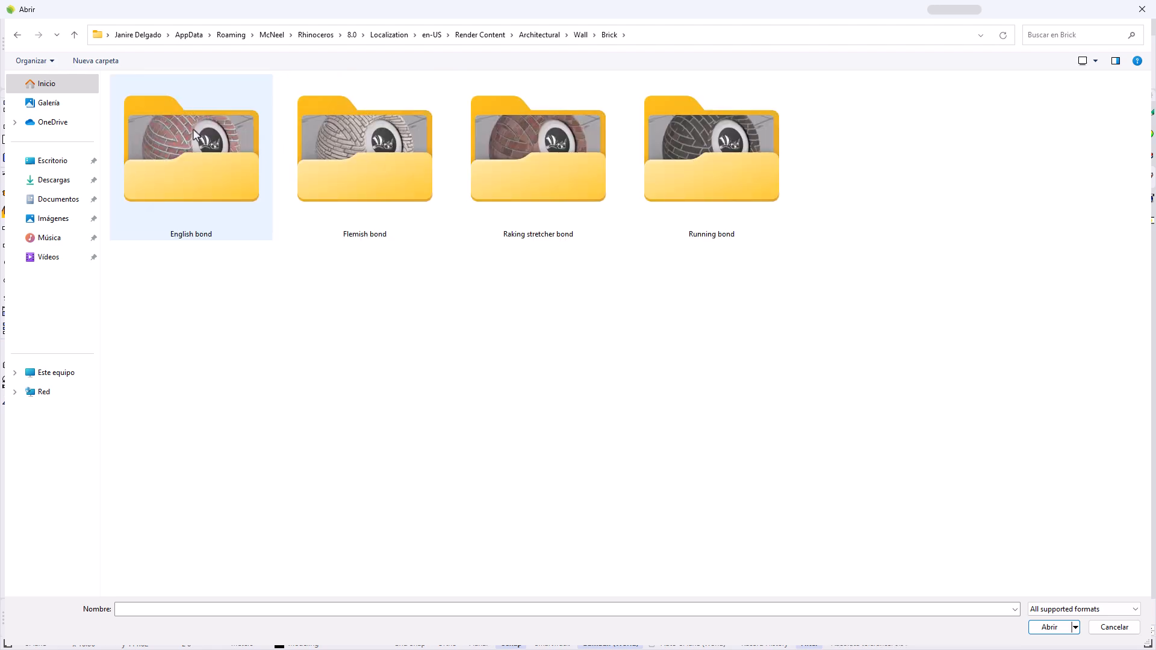
double_click(193, 128)
click(396, 180)
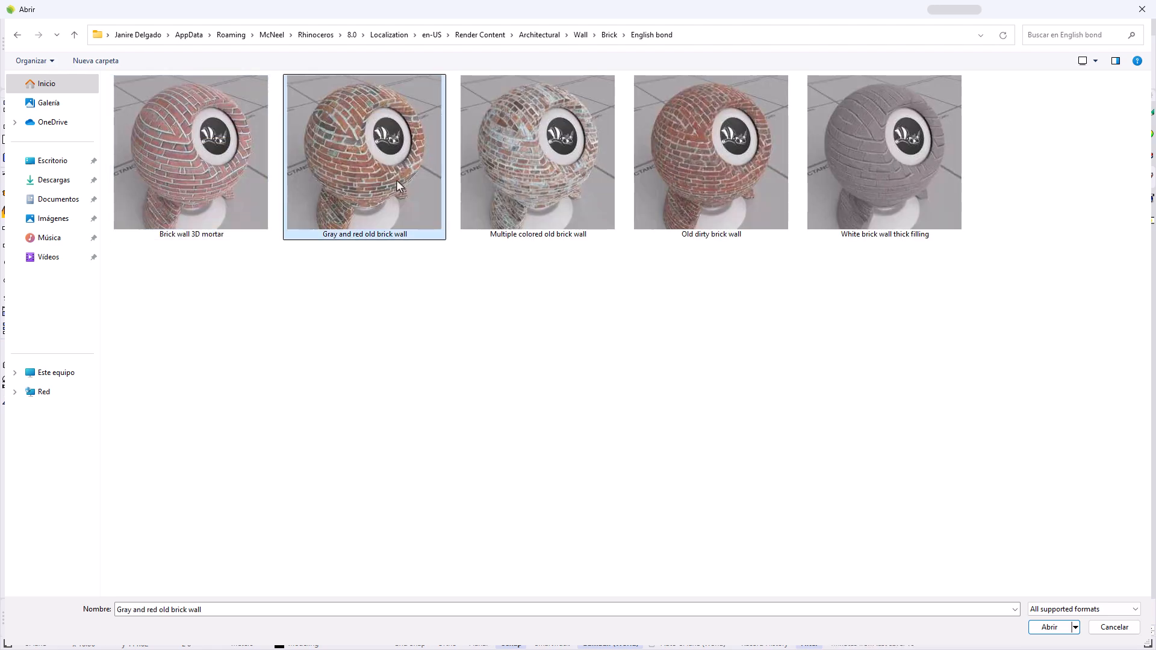
double_click(396, 180)
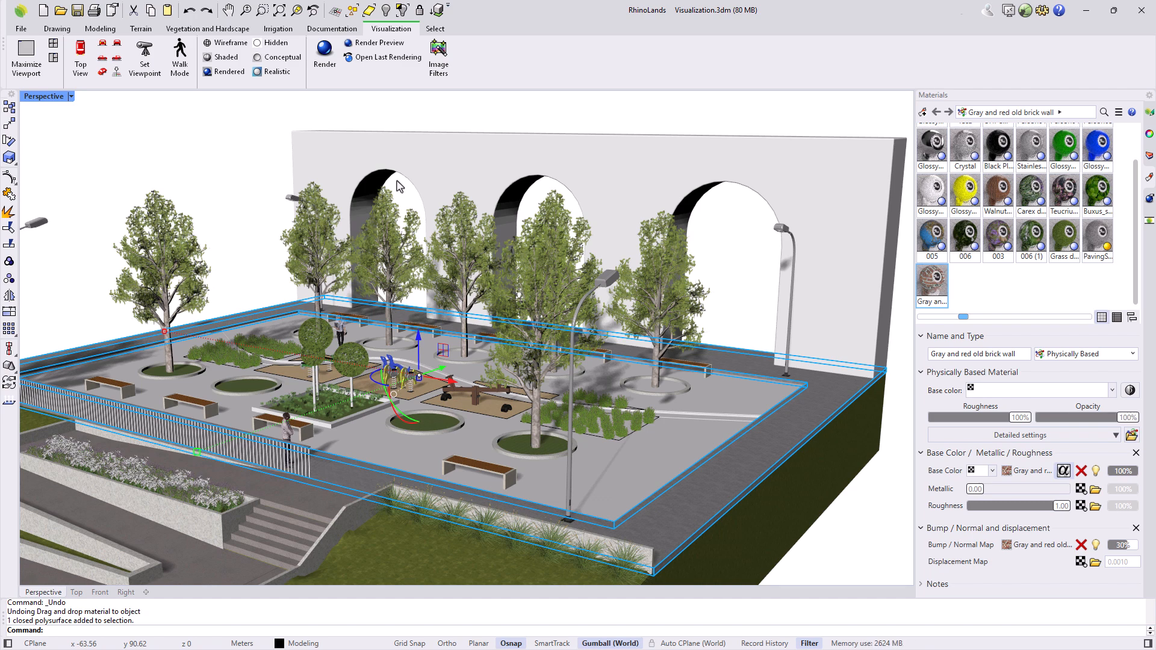
drag(930, 293, 835, 251)
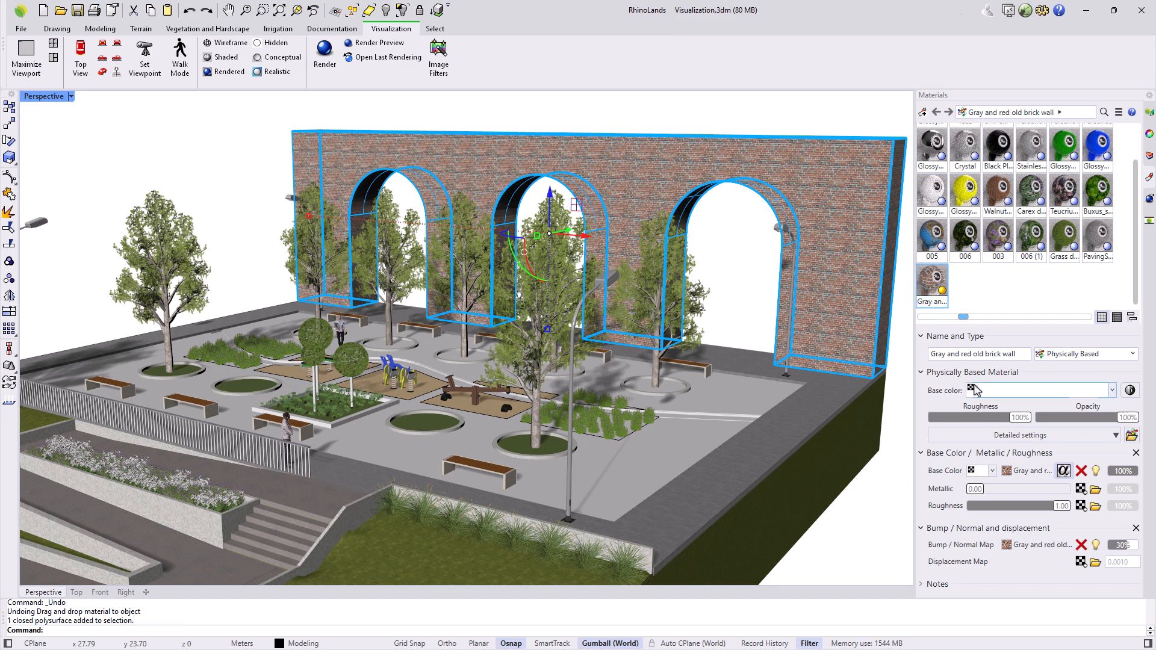
- Check the brick base colour texture's mapping and automatically fix its WCS/OCS box-style setting so it follows the arched wall's texture mapping
click(1030, 472)
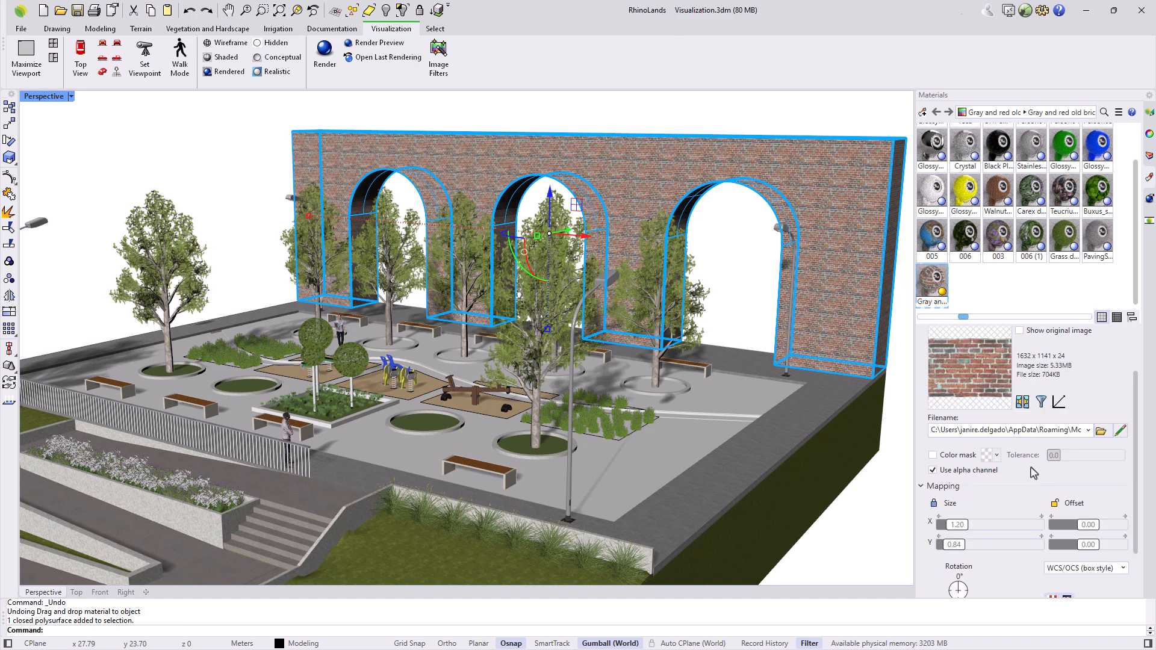
scroll(1023, 470, down, 2)
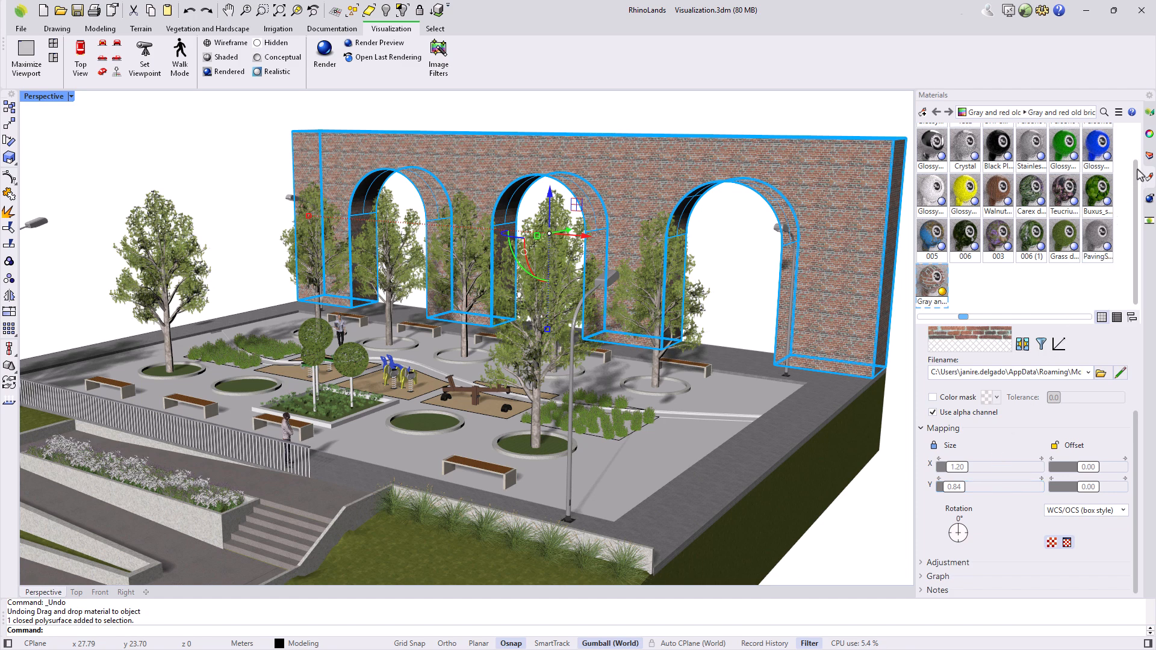
click(1149, 138)
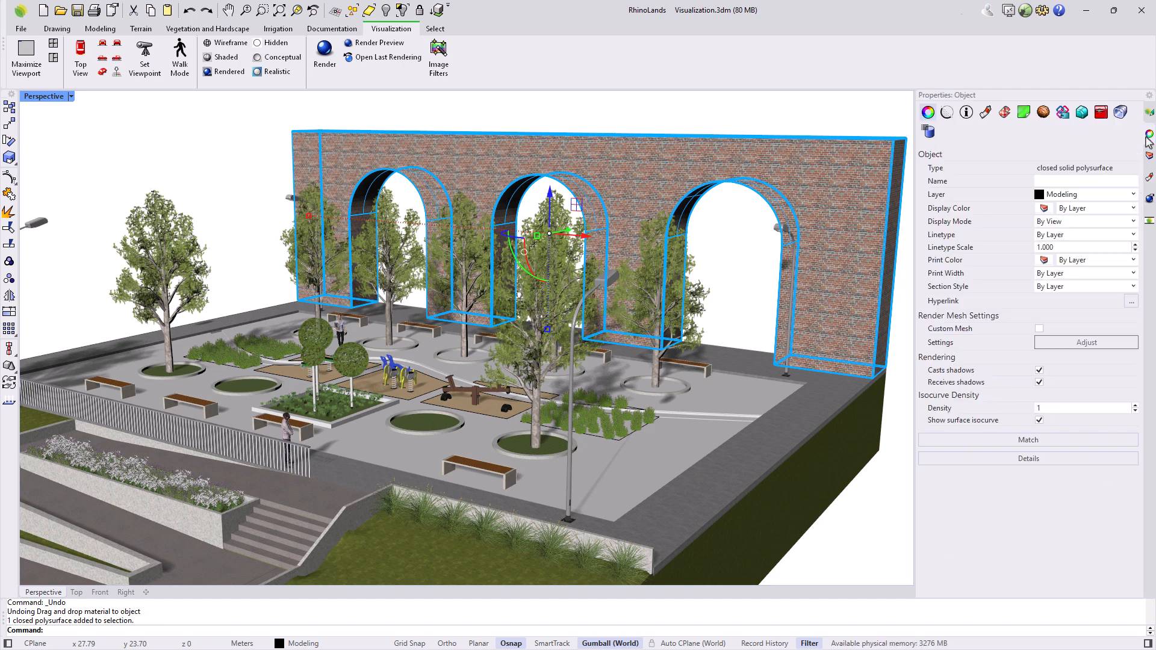
click(1004, 113)
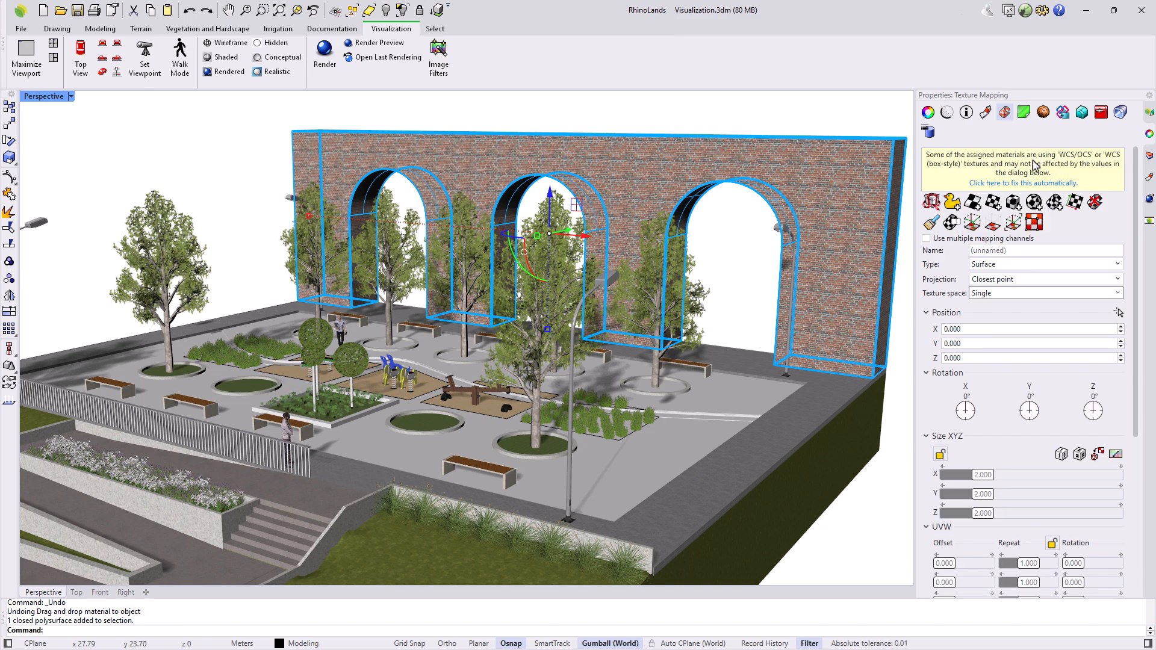
click(1013, 185)
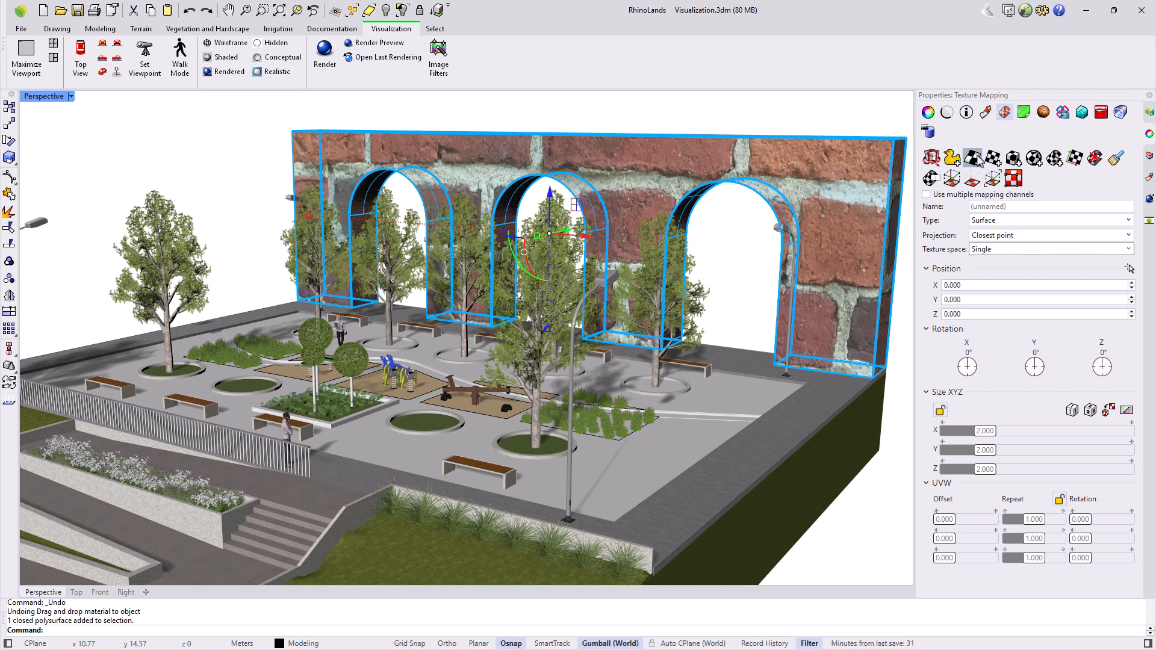
click(1013, 159)
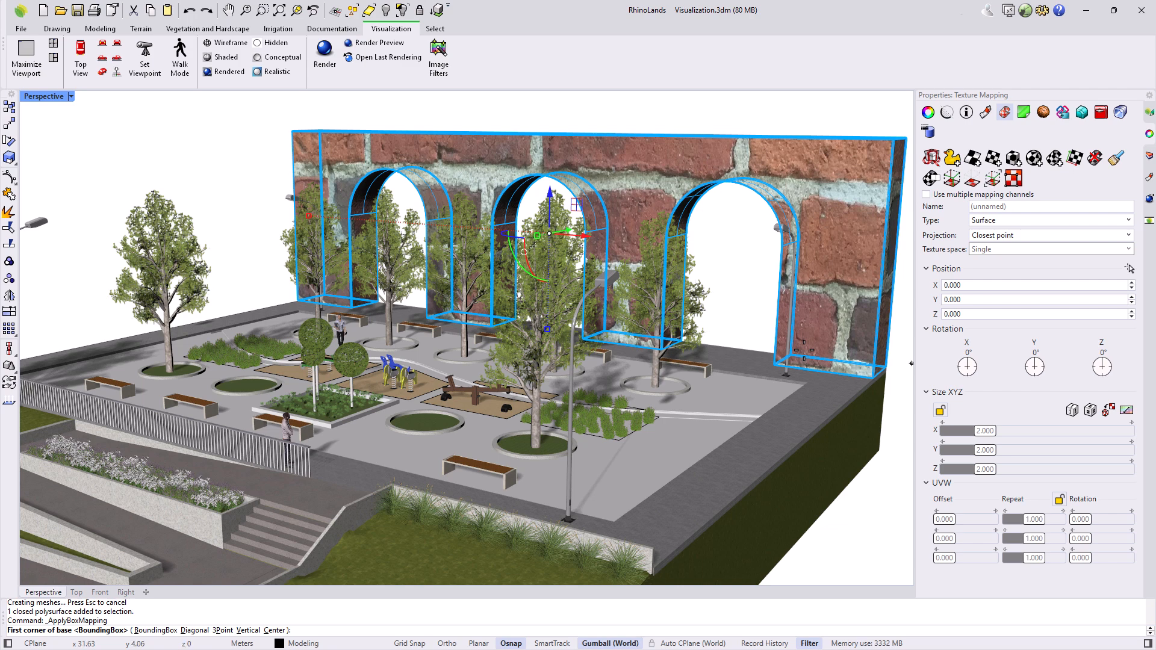
scroll(805, 348, down, 5)
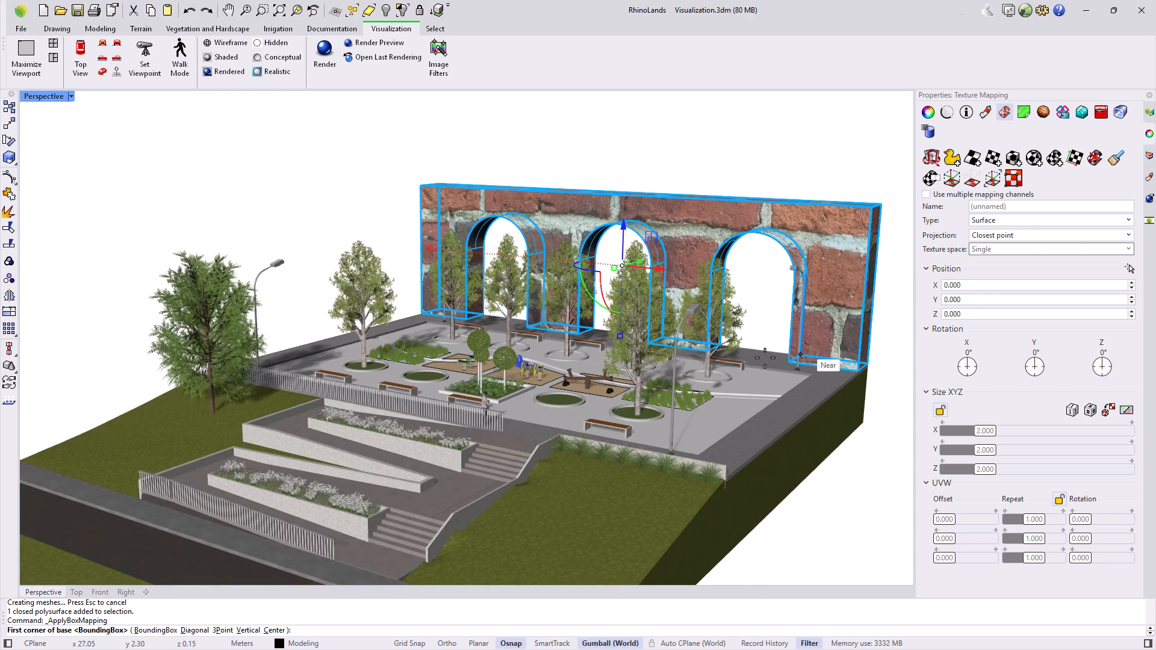
key(Return)
key(Return)
shift+right_drag(771, 335, 732, 378)
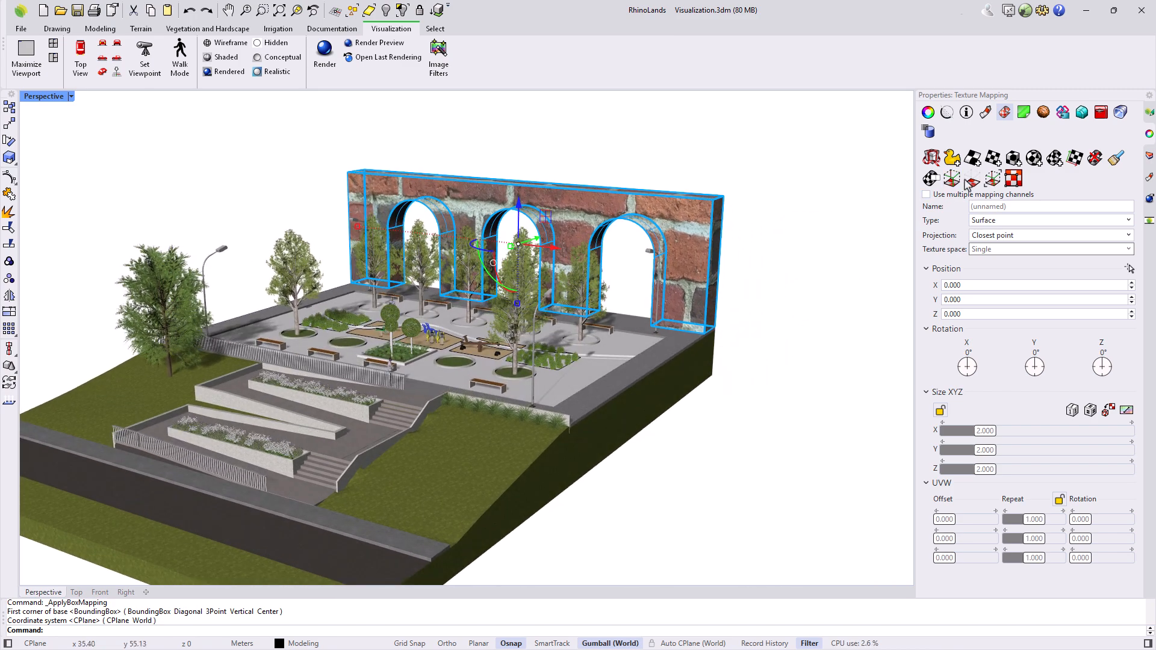
- Apply capped box mapping to the arched wall using a box about 6.39 × 2.67 × 2.79 m beside the terrain, and show its mapping widget
click(1013, 158)
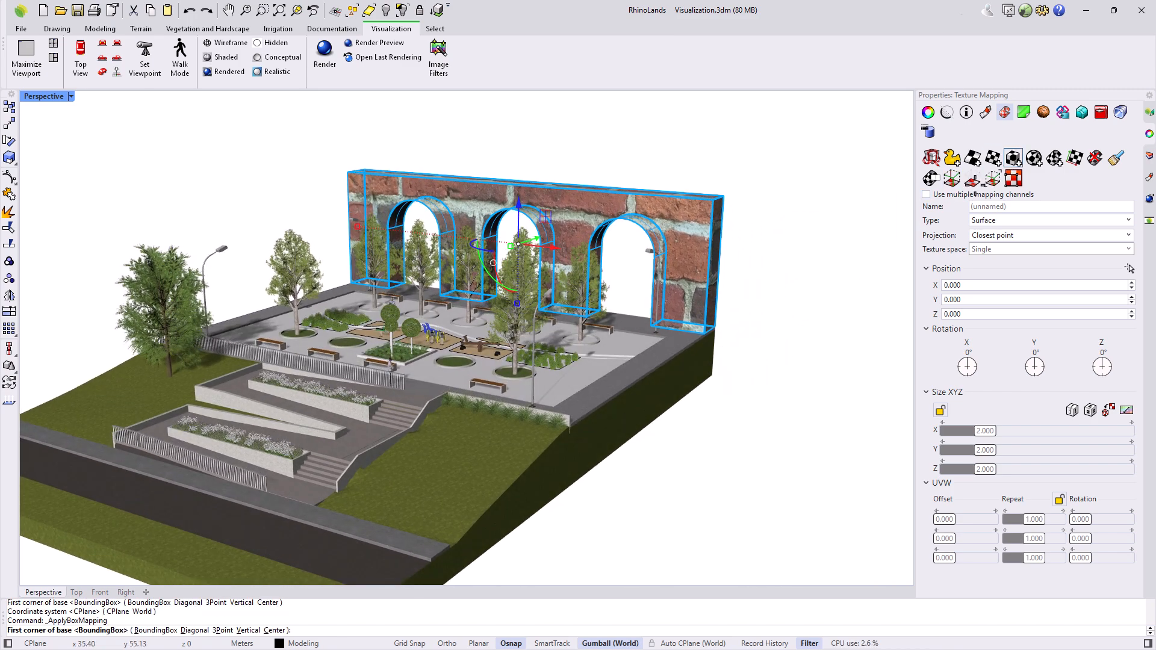
click(783, 314)
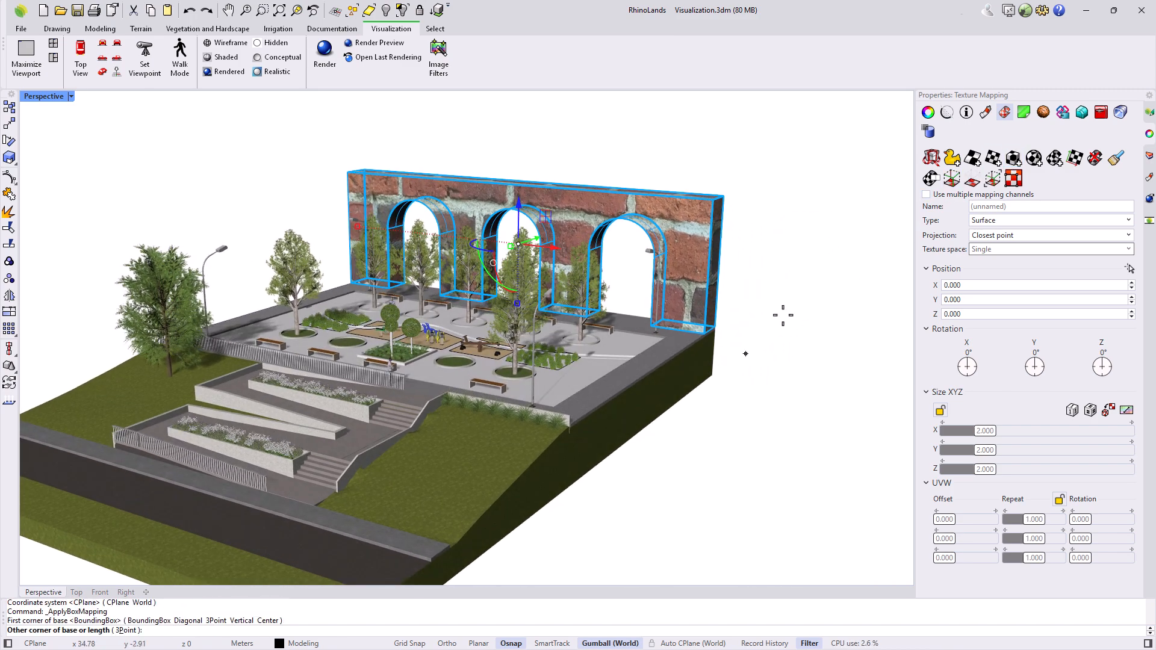
click(856, 360)
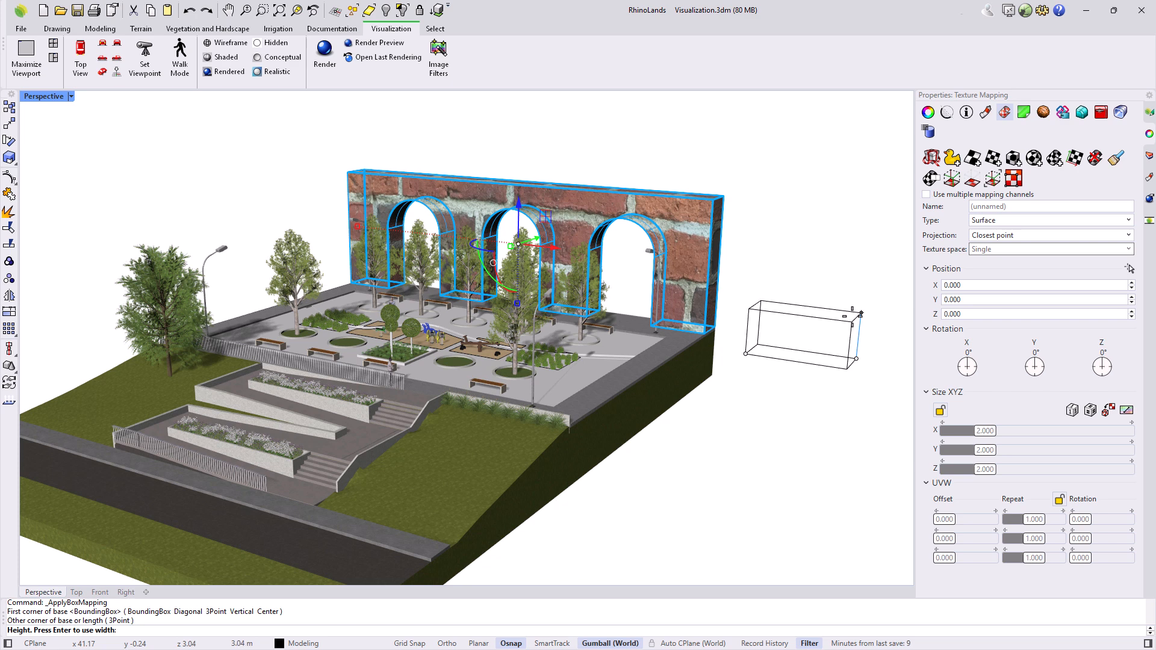
click(860, 314)
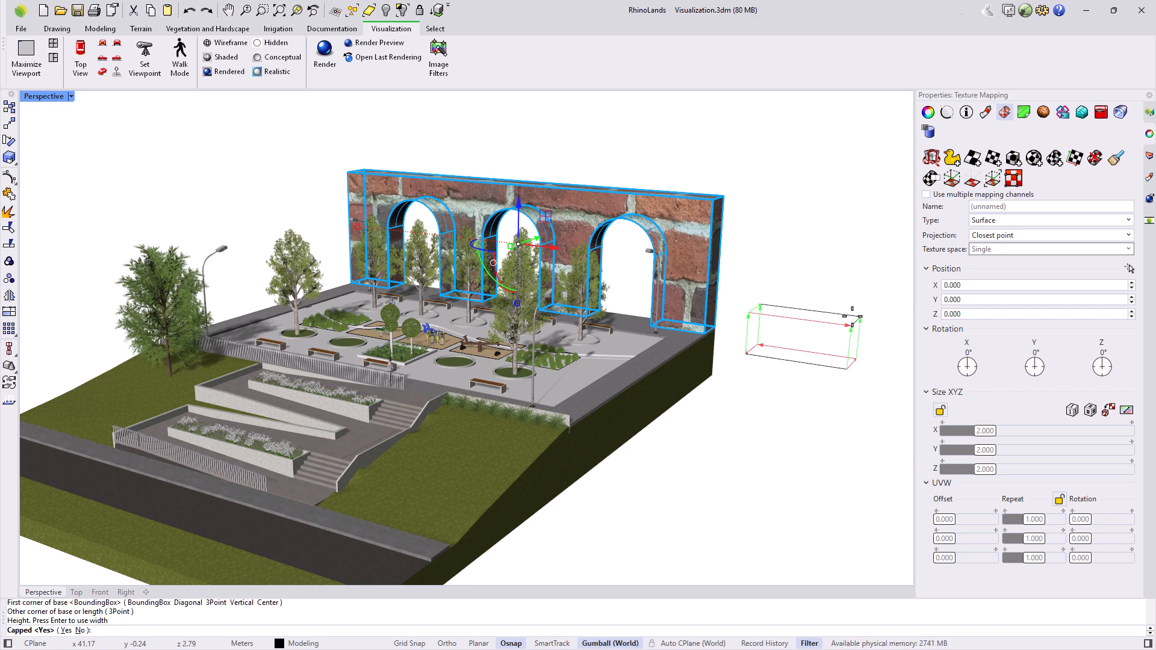
click(66, 630)
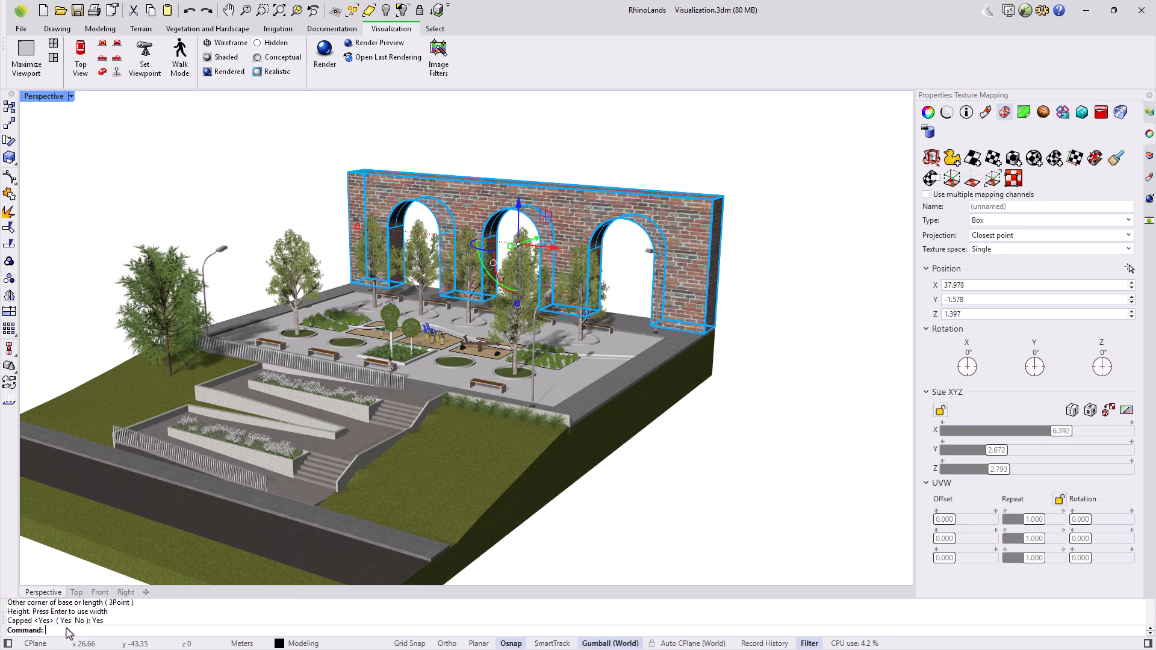
click(950, 179)
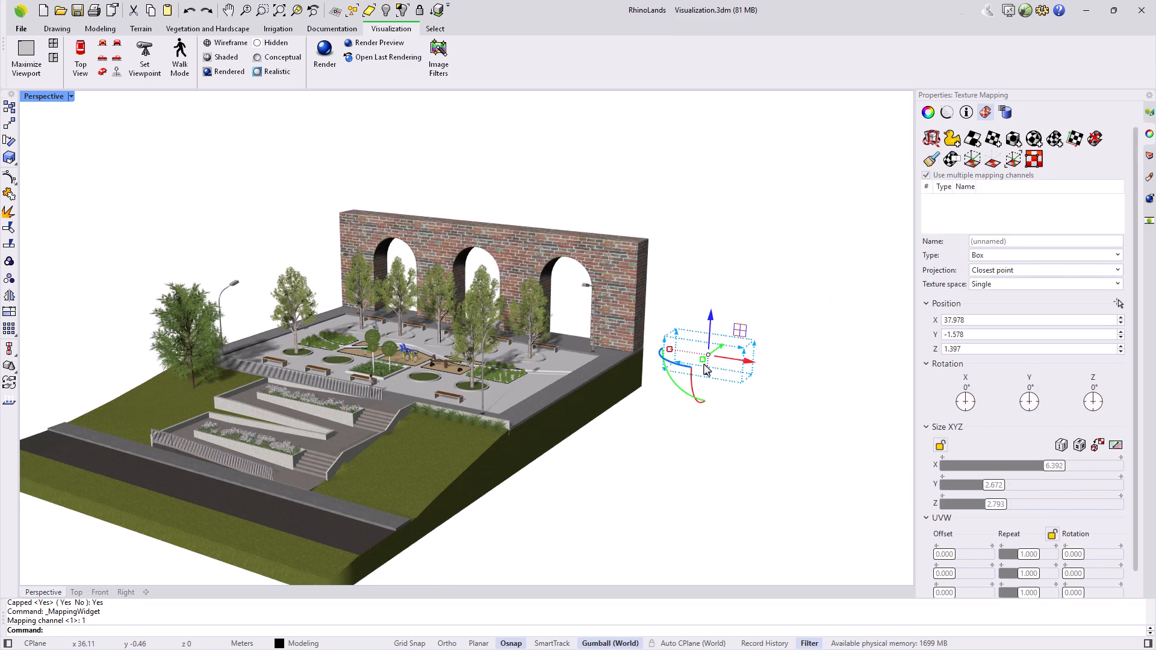
- Stretch the arched wall's box mapping widget along Y to about 5.4 m
scroll(679, 372, up, 6)
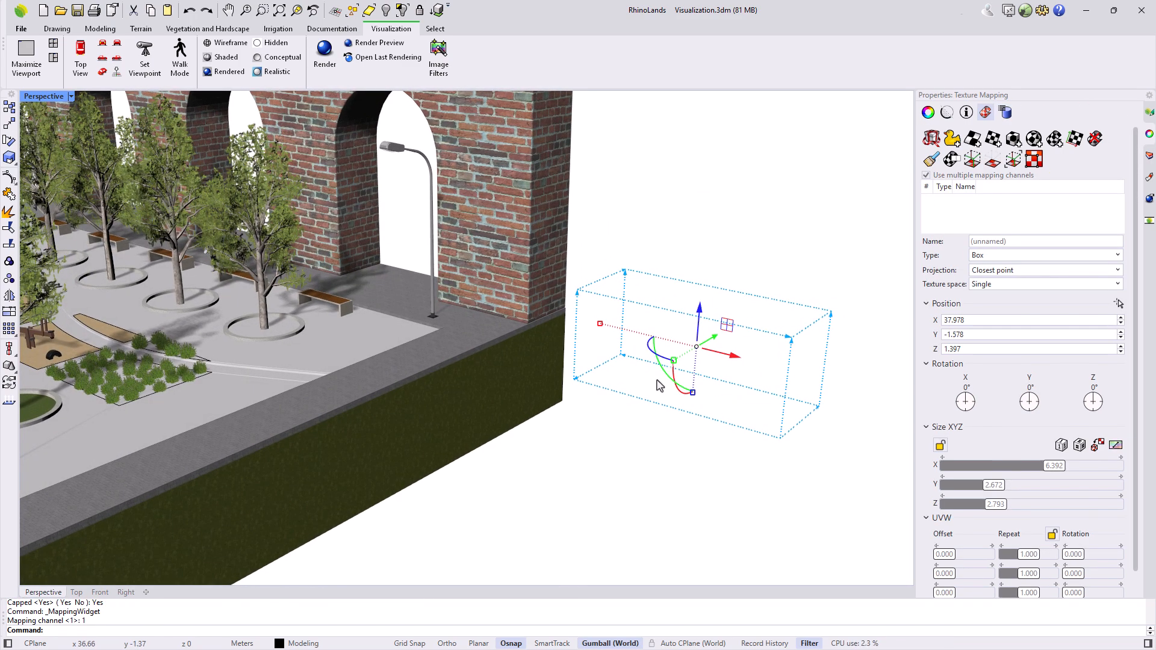
drag(672, 360, 653, 384)
click(649, 452)
scroll(655, 453, down, 3)
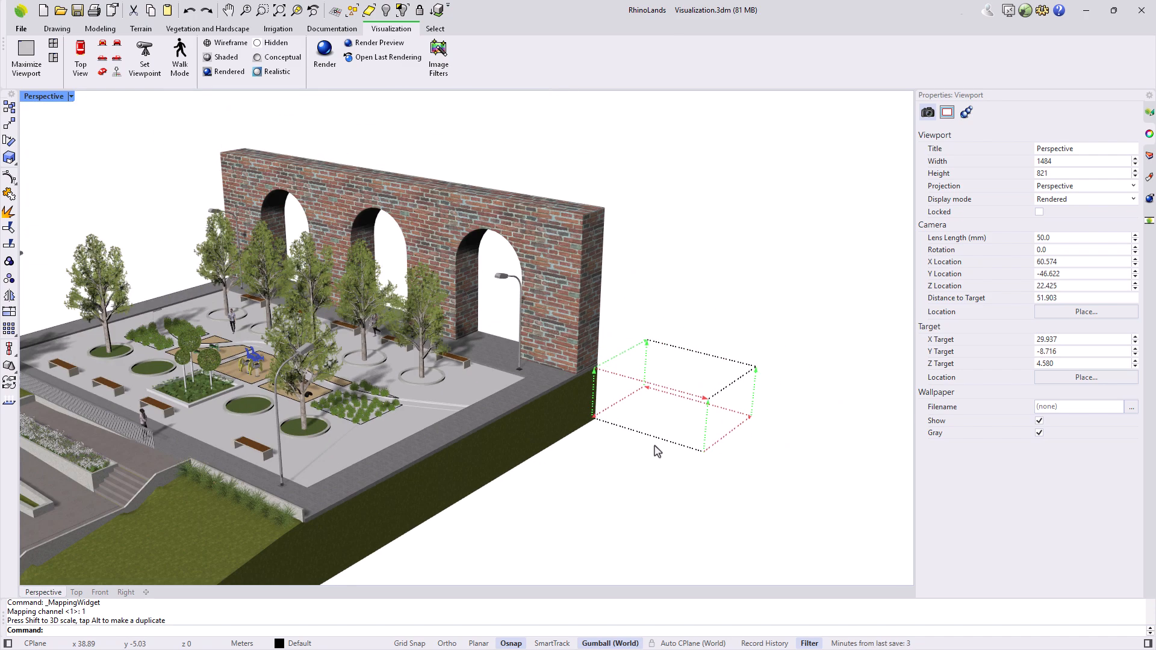
- Automatically fix the outer paving border's WCS/OCS box-style texture setting and apply capped bounding-box mapping to it in the World coordinate system
click(539, 393)
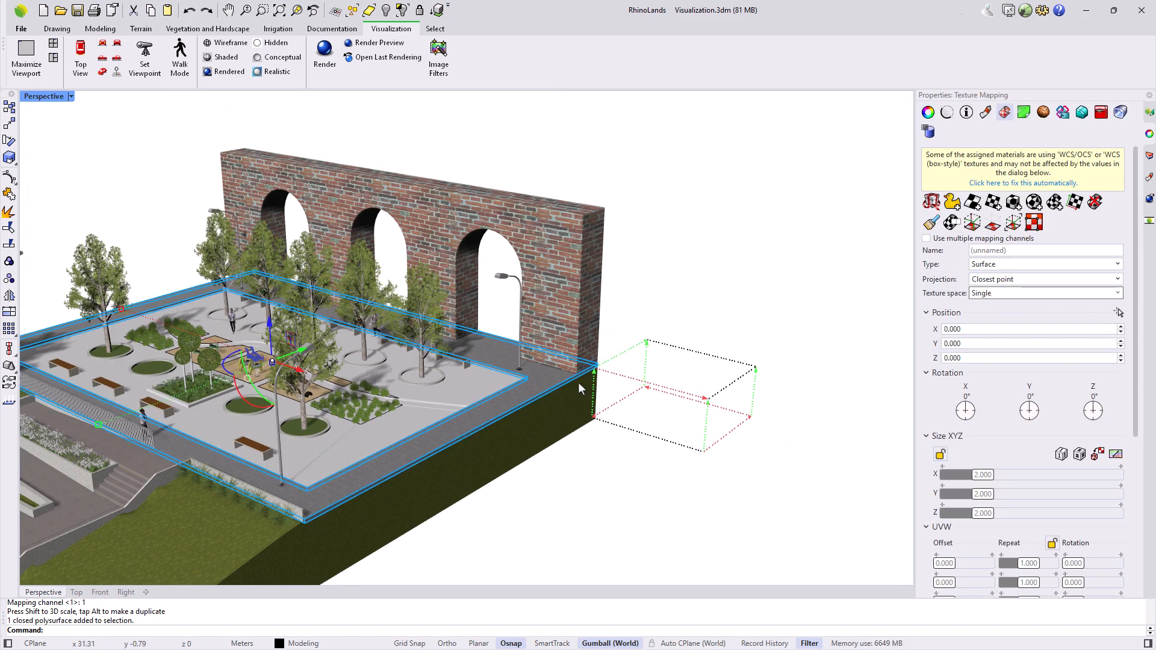
click(1023, 183)
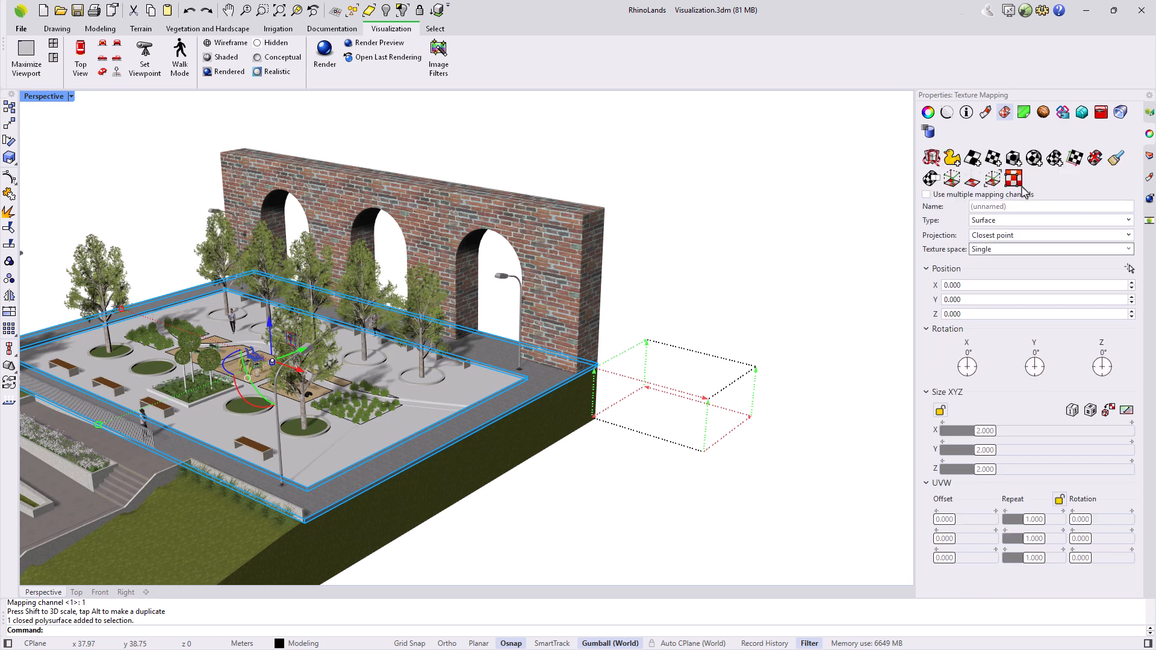
click(1013, 157)
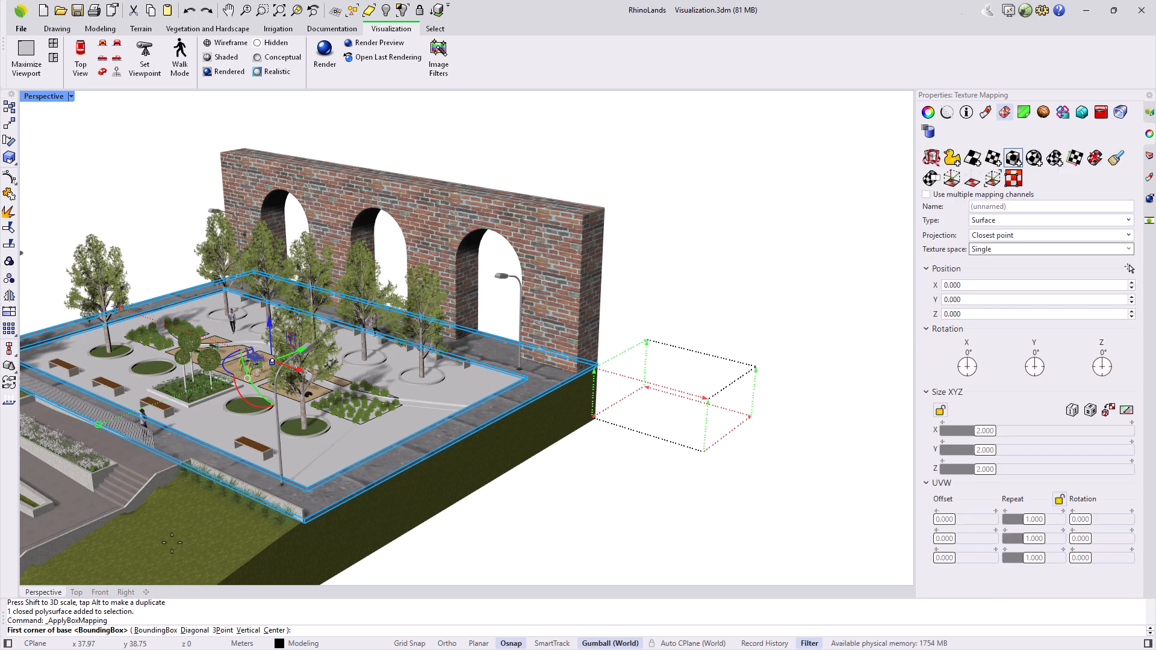
click(155, 630)
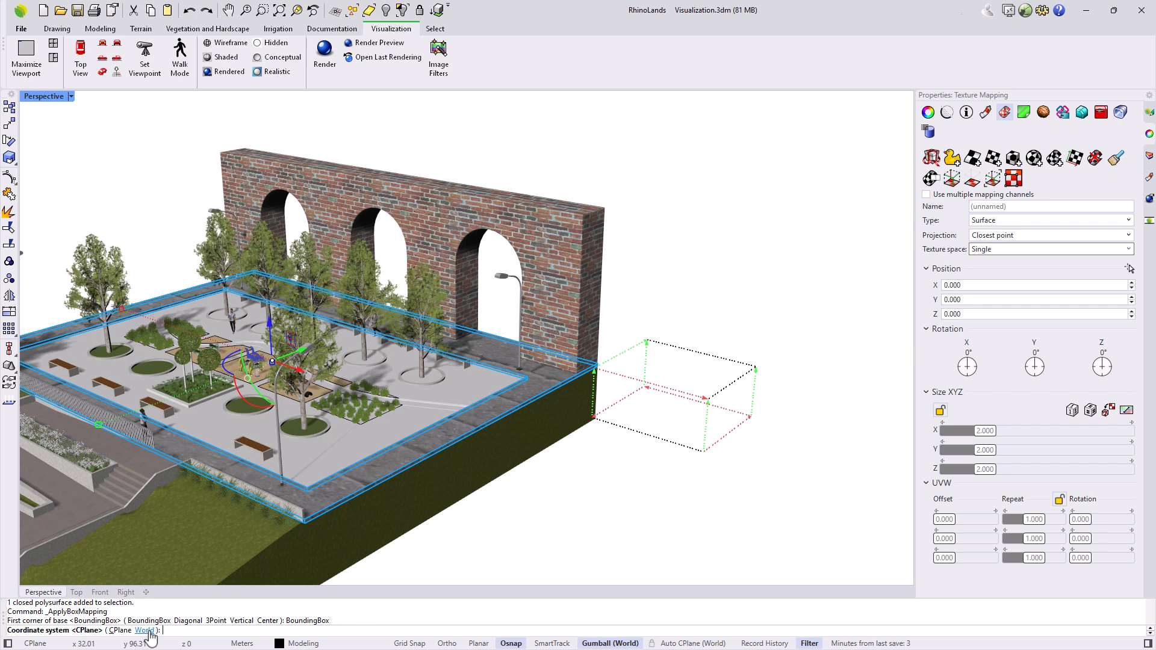
click(148, 631)
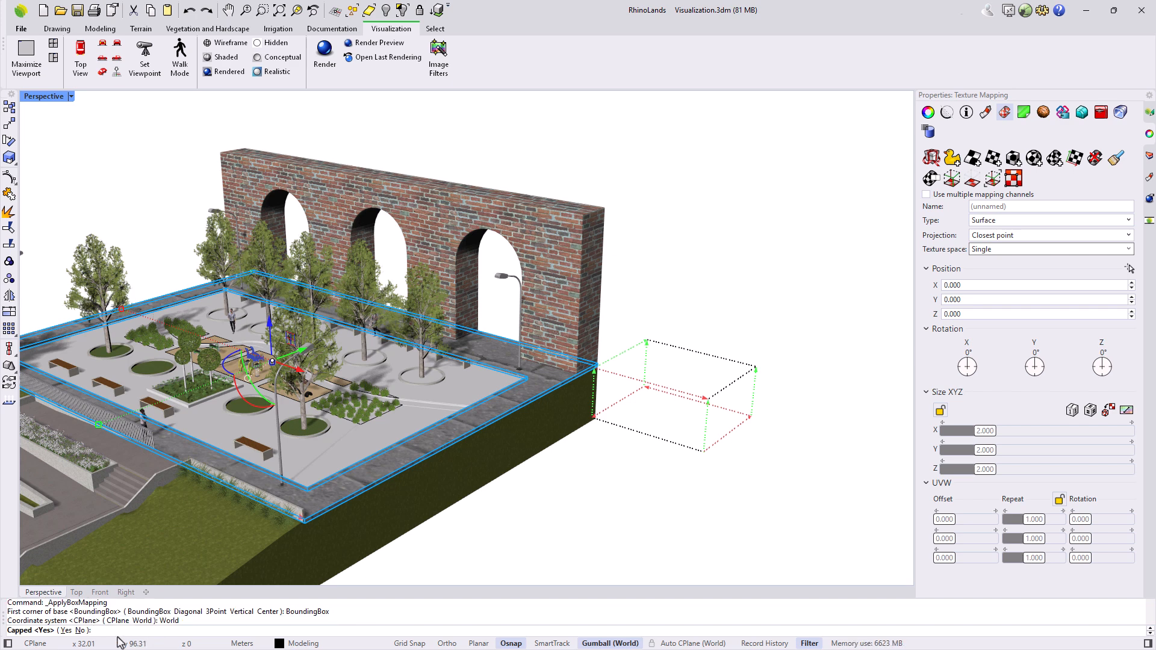
click(66, 630)
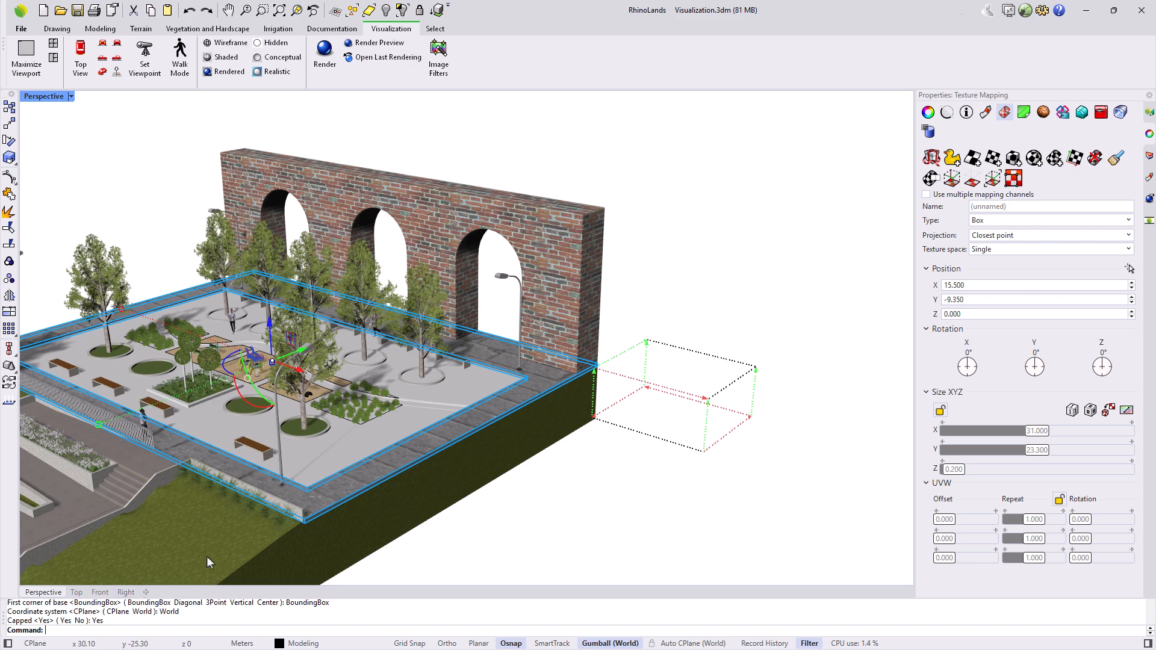
scroll(411, 539, down, 2)
scroll(75, 415, up, 2)
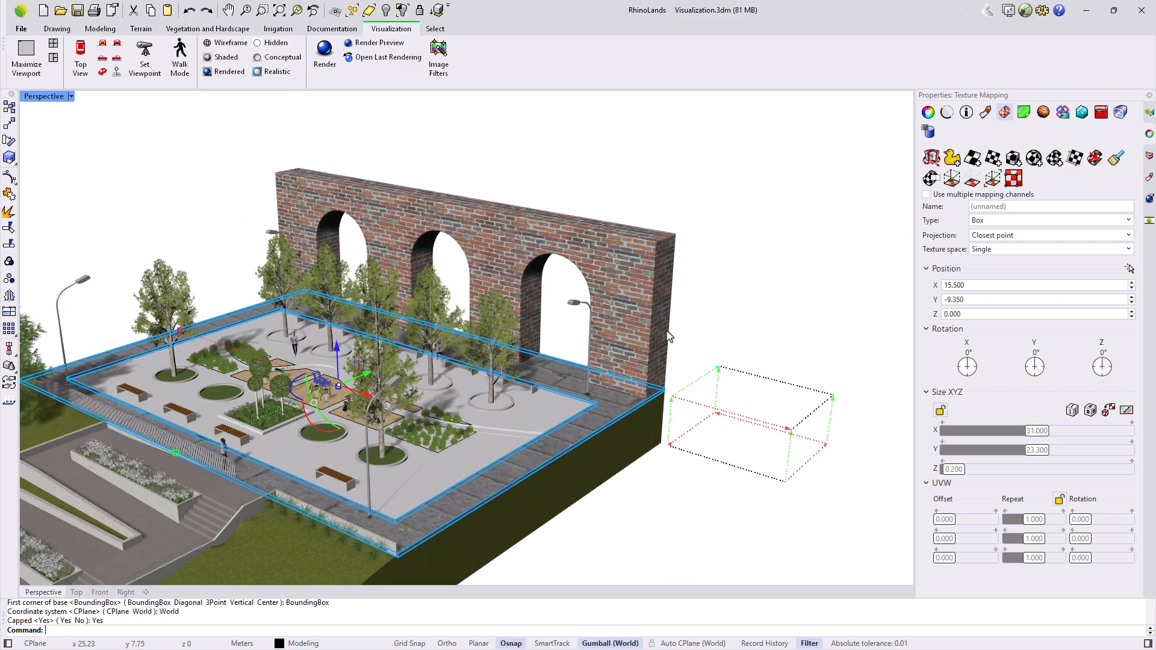
- Show the mapping widget of the outer paving border to check its box, and hide it again
click(951, 179)
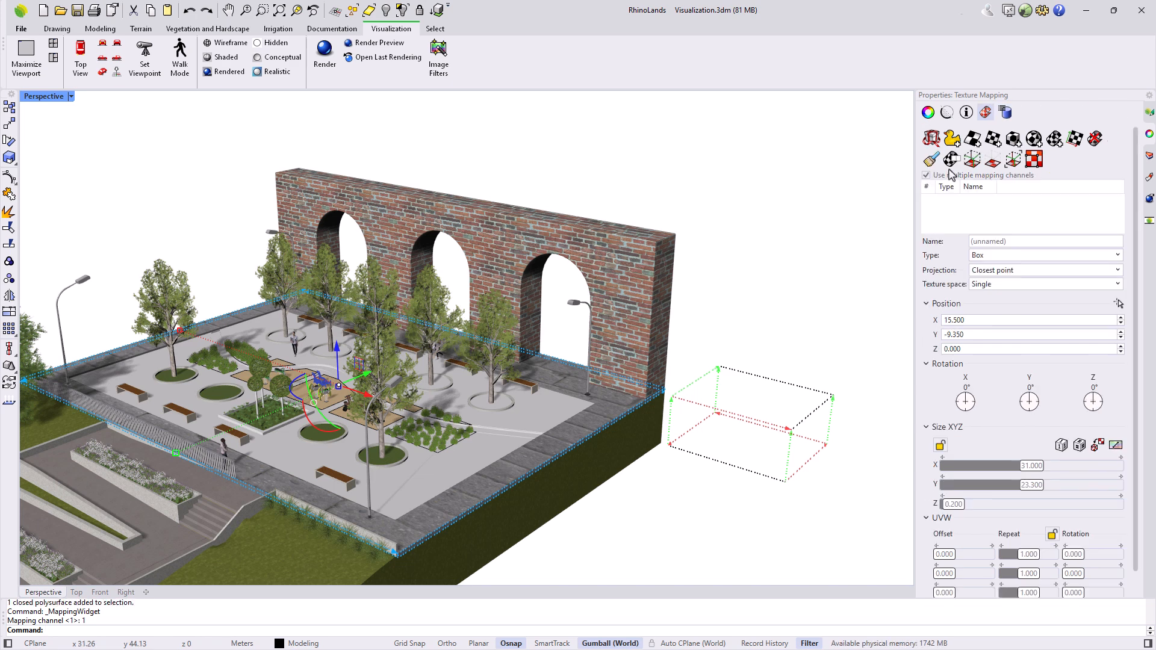
click(989, 163)
click(781, 319)
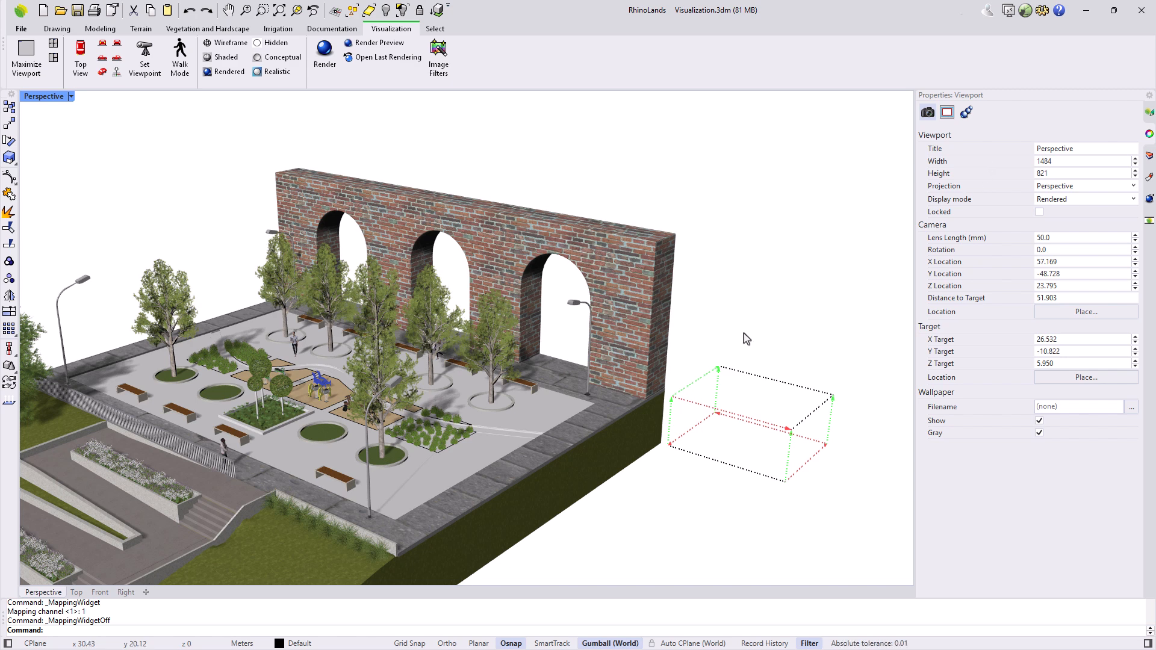
- Lock the size proportions of the outer paving border's box mapping and shrink it to about 7.10 × 5.34 m in X and Y
click(536, 448)
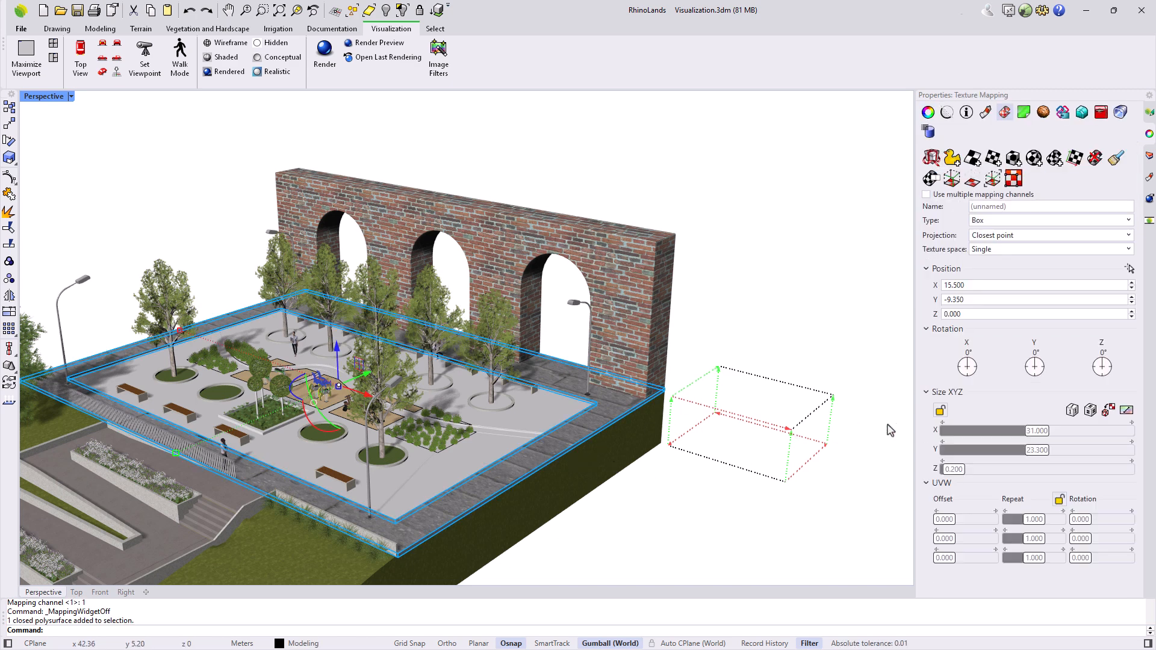
click(940, 412)
drag(1035, 442, 971, 444)
scroll(472, 508, up, 8)
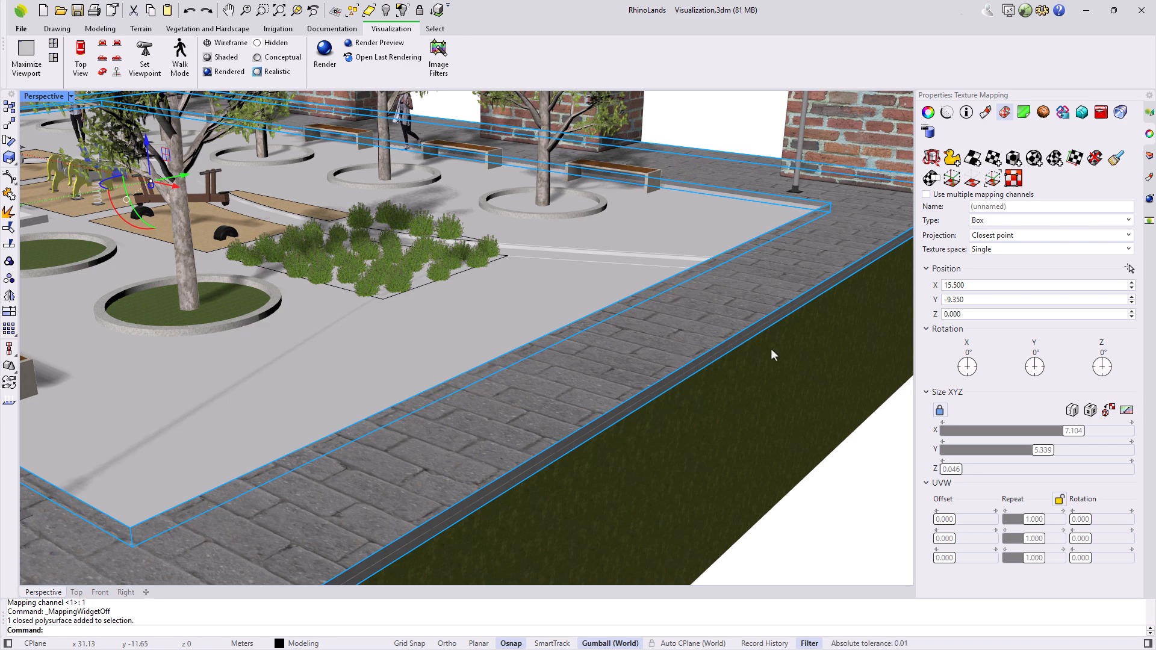
- Unlock the mapping size proportions and set the paving border's Z mapping size to about 6.54 m
click(939, 411)
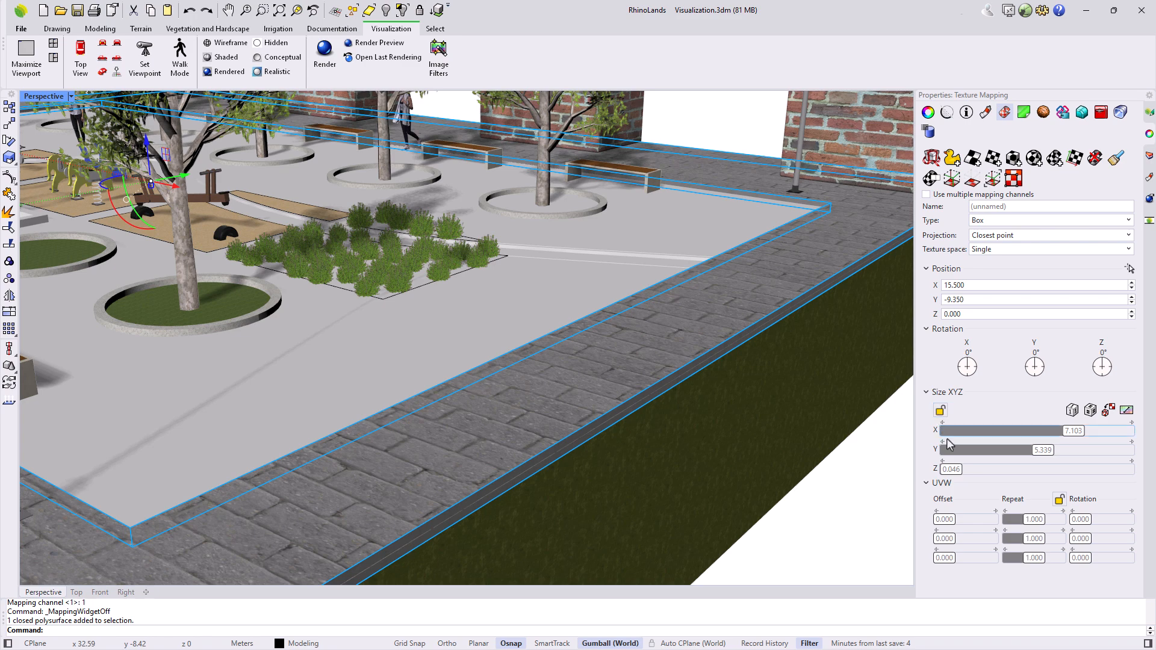
drag(951, 467, 1062, 480)
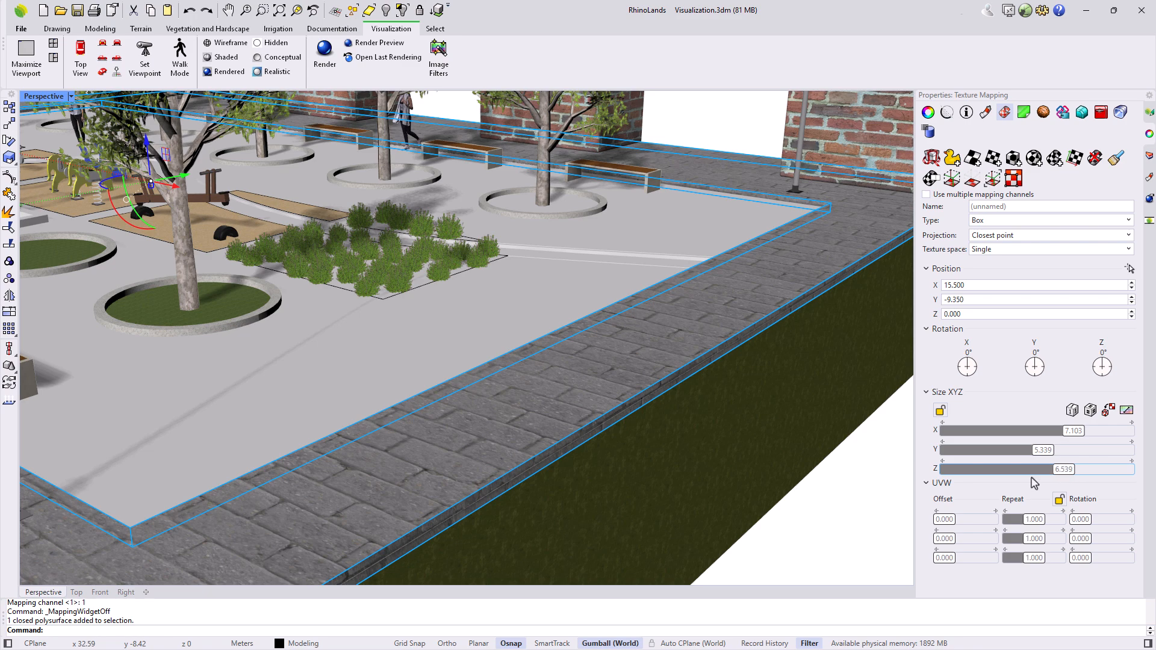
click(813, 504)
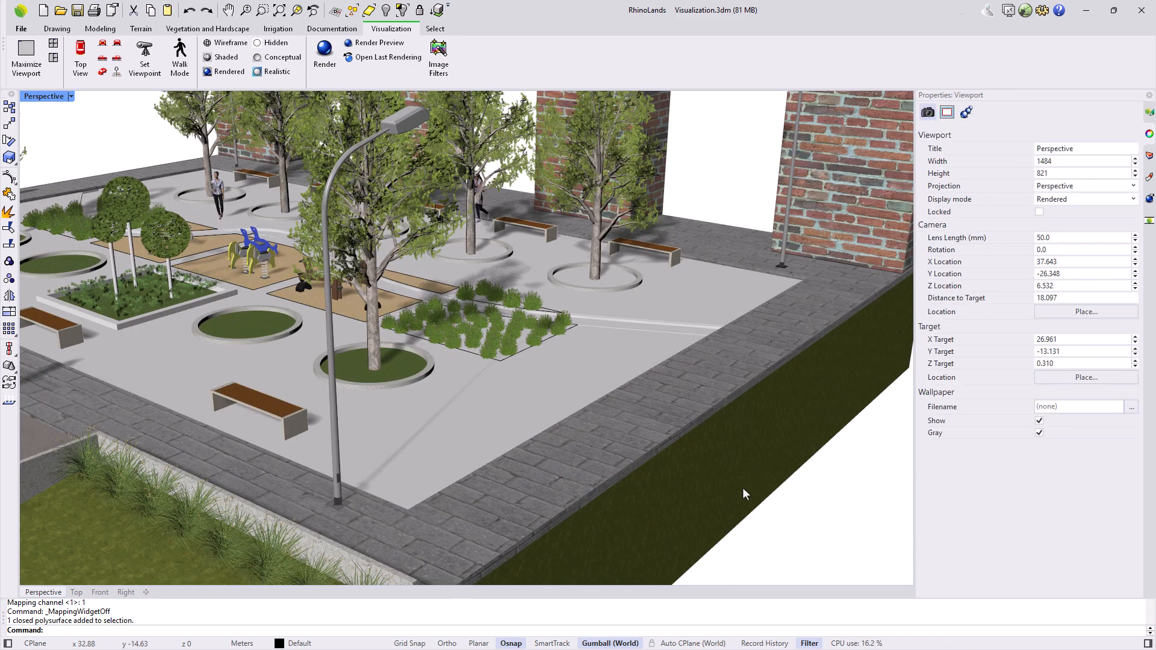
- Turn off the mapping widget of the arched wall and deselect the wall
scroll(742, 486, down, 8)
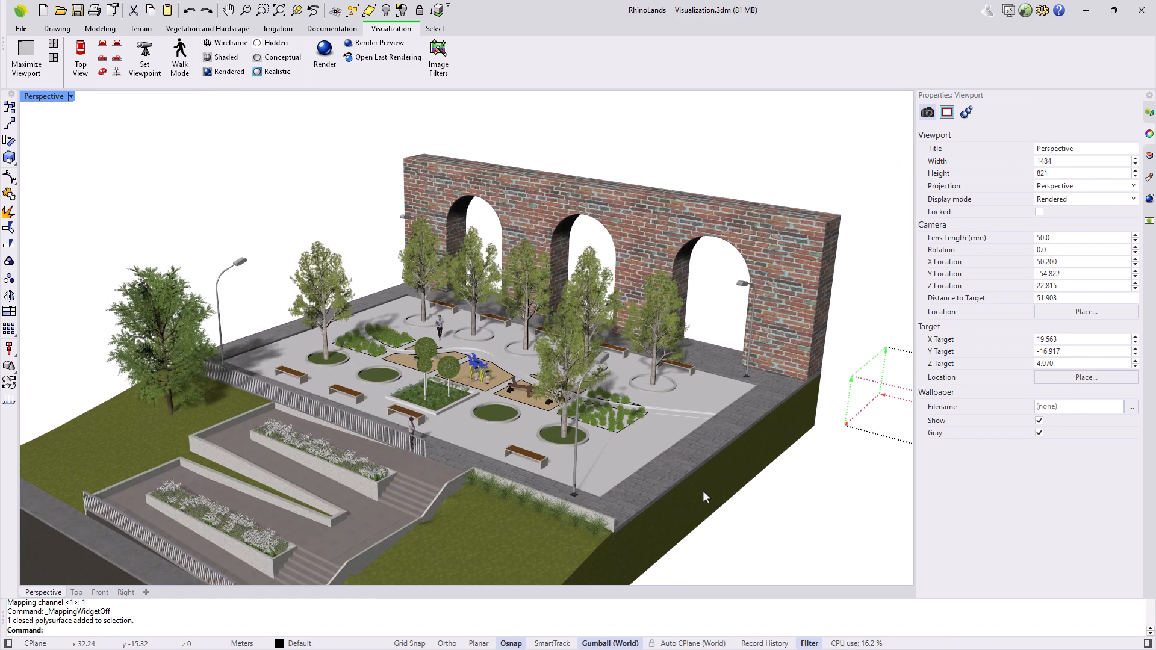
click(779, 323)
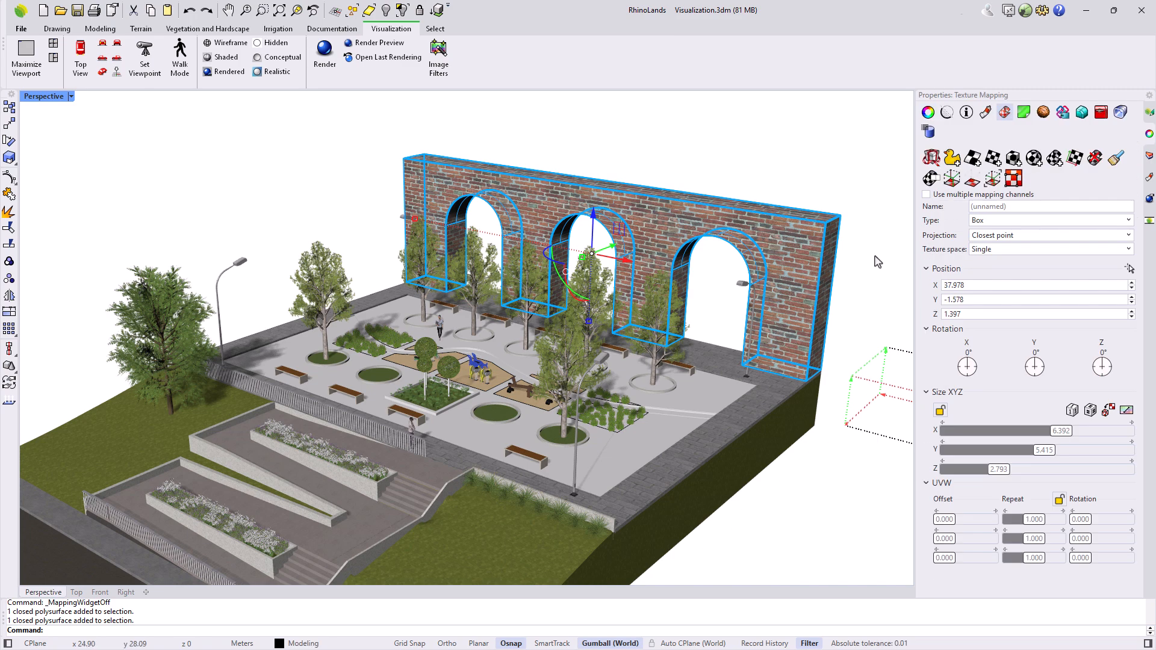
click(972, 179)
click(867, 346)
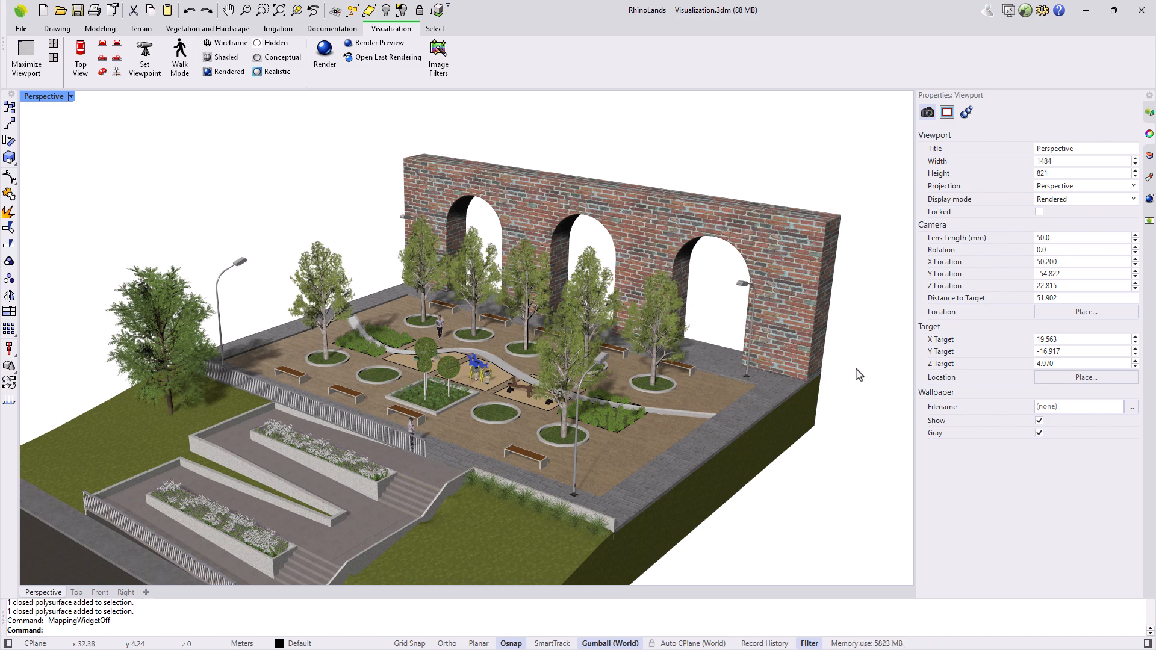
- Move the perspective camera lower and closer, looking across the ramps, stairs and lawn toward the arched wall
scroll(556, 352, down, 4)
right_drag(469, 448, 497, 422)
scroll(478, 422, up, 4)
scroll(481, 423, up, 3)
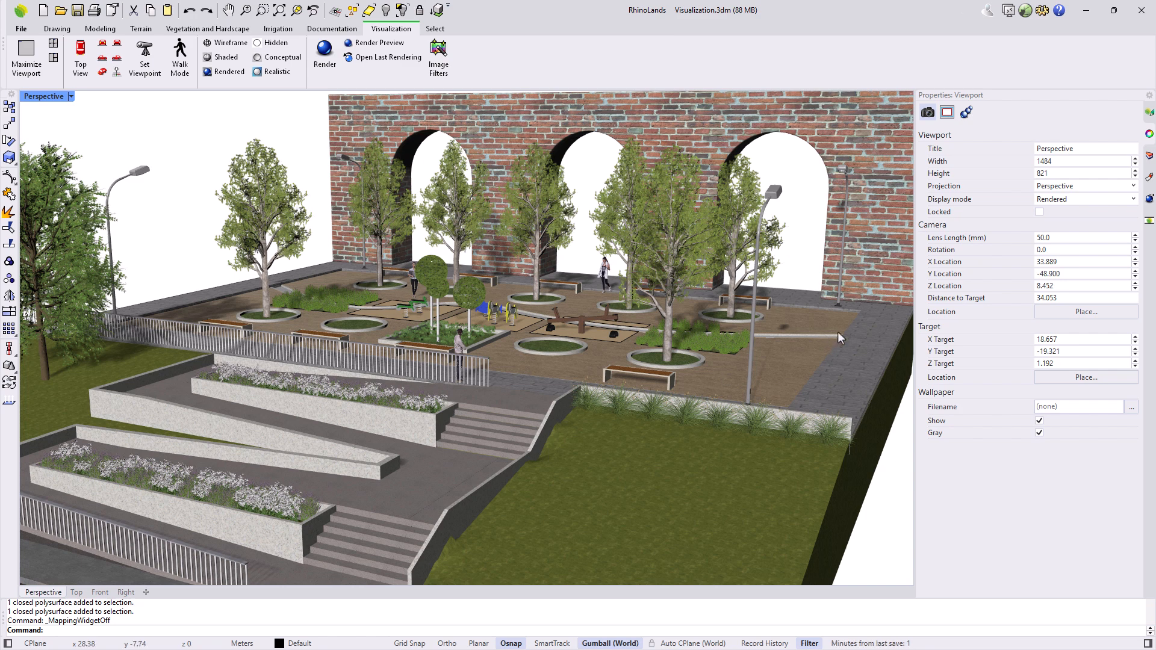
- Try a wide 30 mm lens length for the perspective camera and move closer to the stairs
drag(1055, 239, 1034, 239)
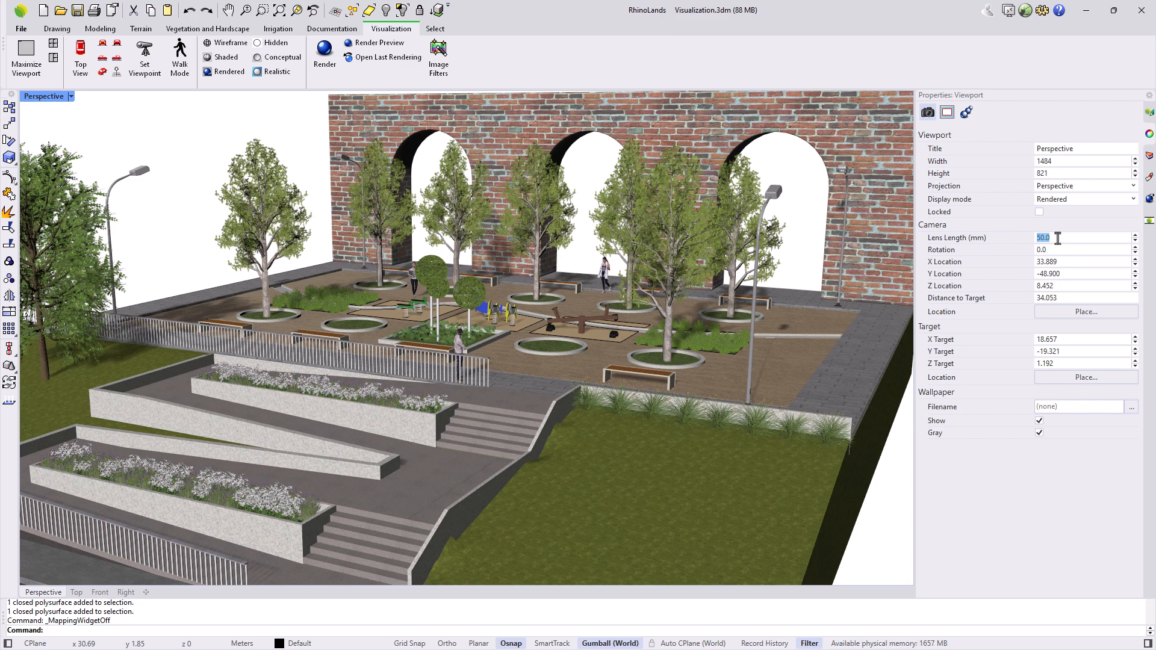
text(30)
key(Return)
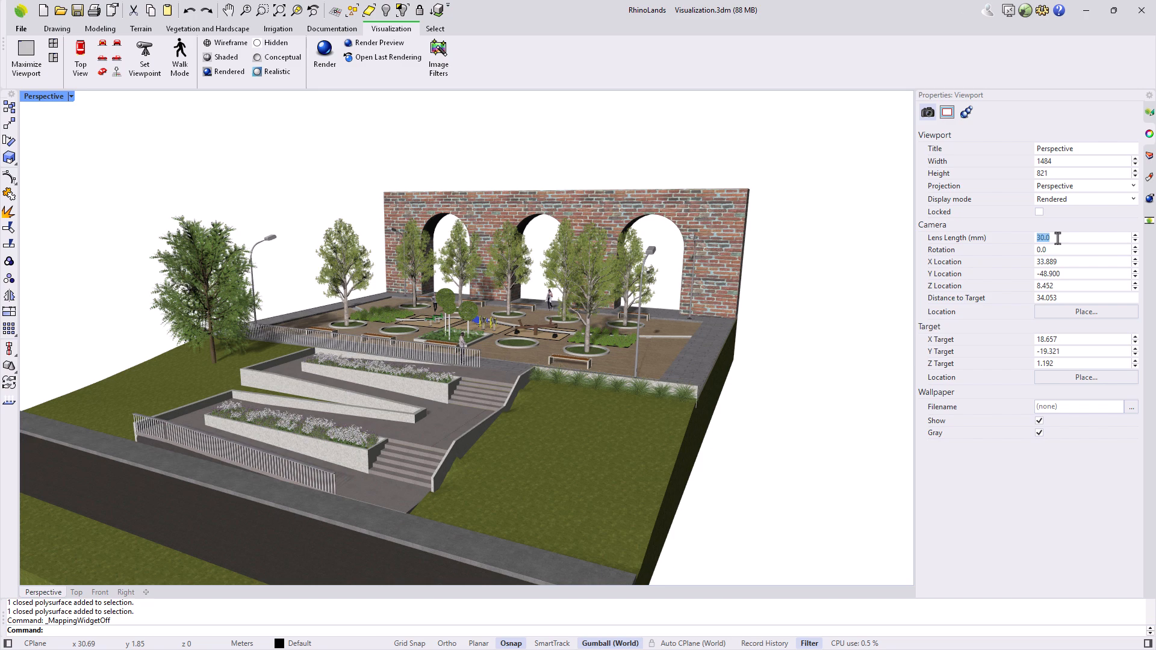
scroll(504, 391, up, 5)
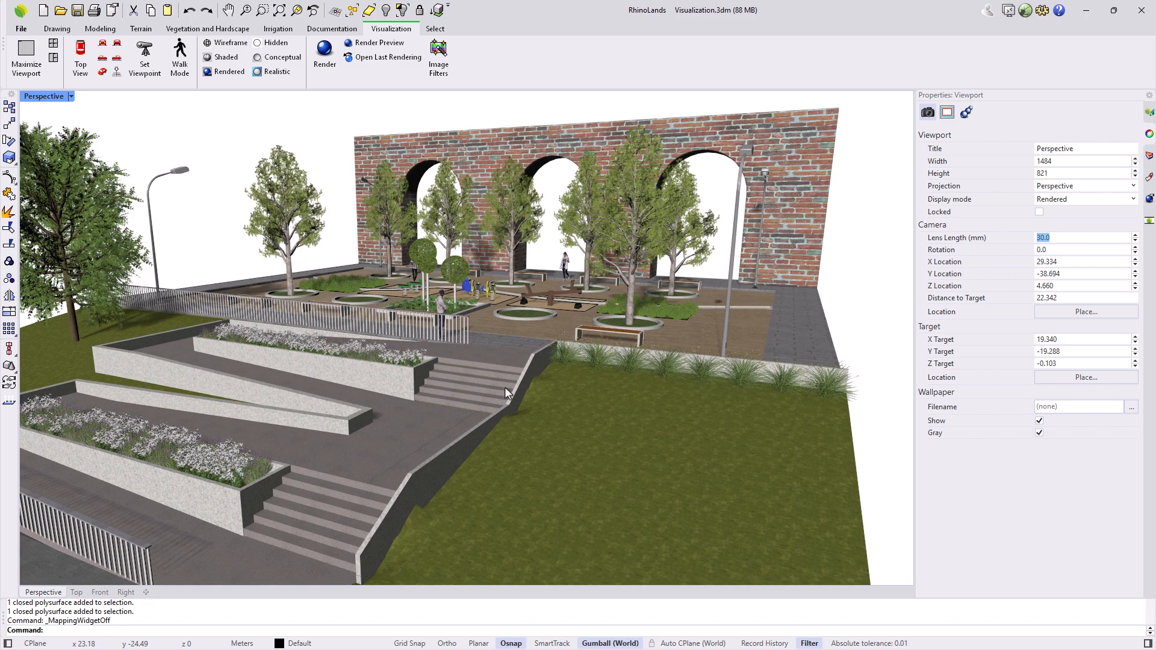
scroll(503, 392, up, 2)
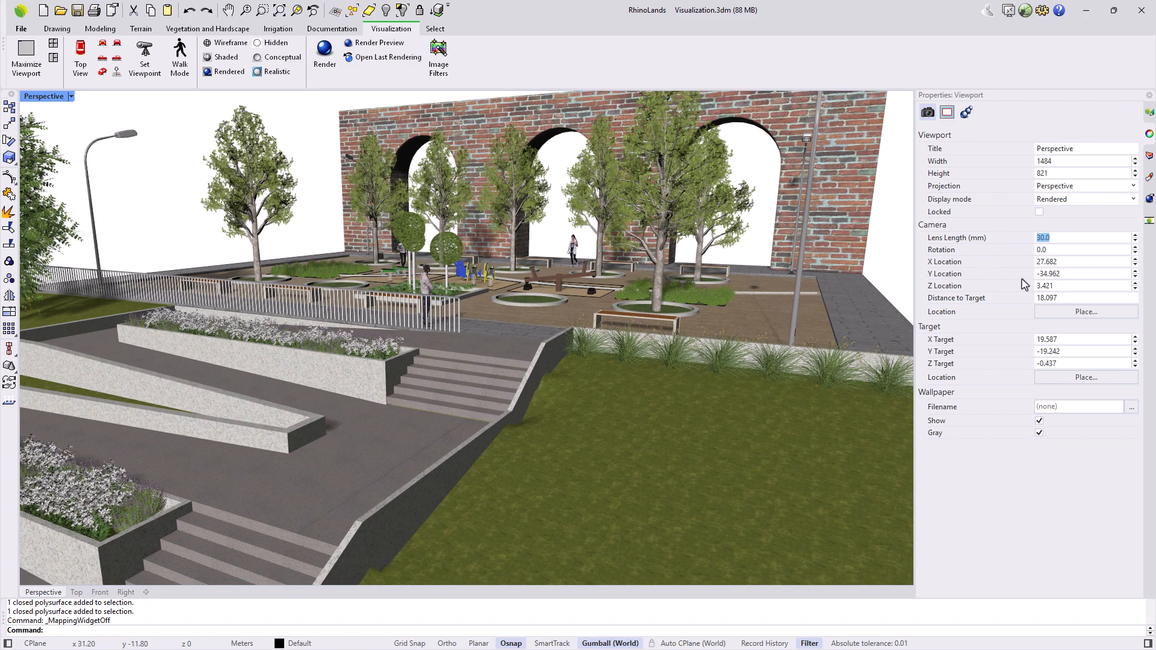
- Try an 80 mm lens length for the perspective camera and back away from the stairs
text(80)
key(Return)
scroll(553, 333, down, 8)
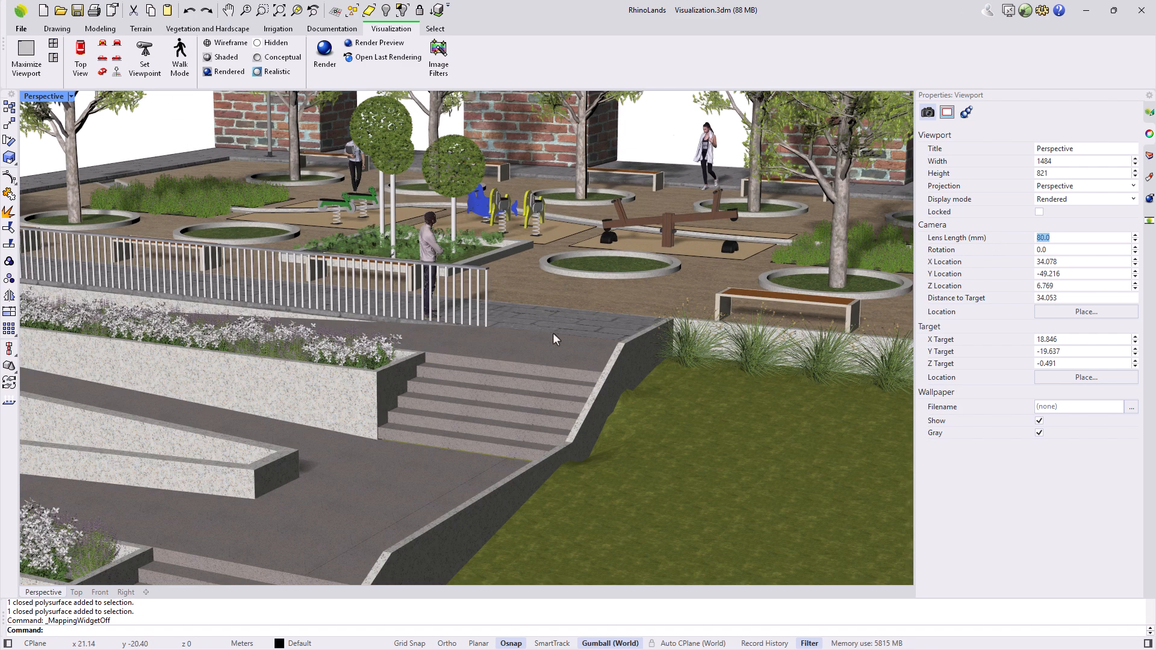
- Set the camera's lens length to 40 mm and frame the stairs, flower beds and plaza in front of the arched wall
text(40)
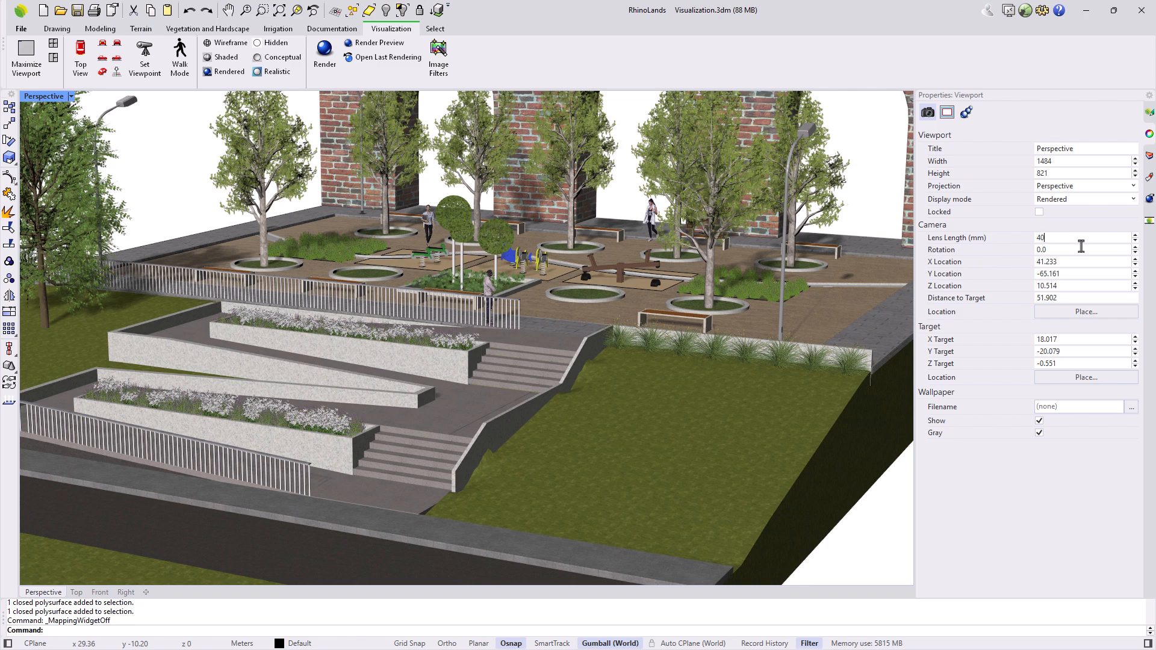
key(Return)
scroll(518, 298, up, 6)
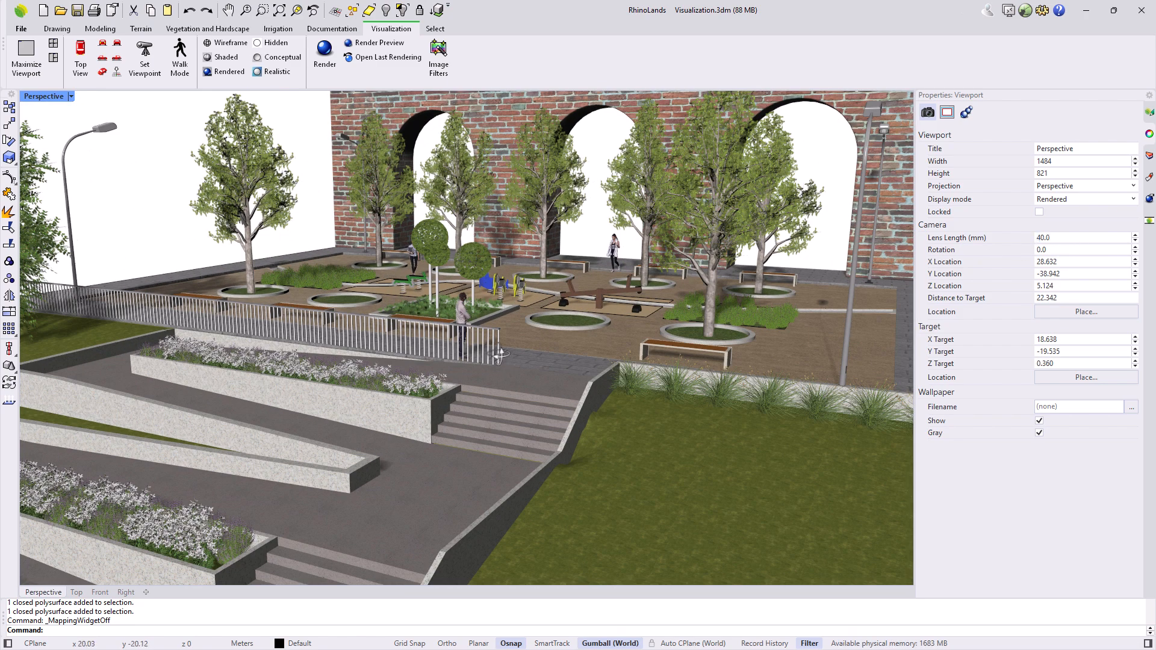
right_drag(500, 355, 503, 359)
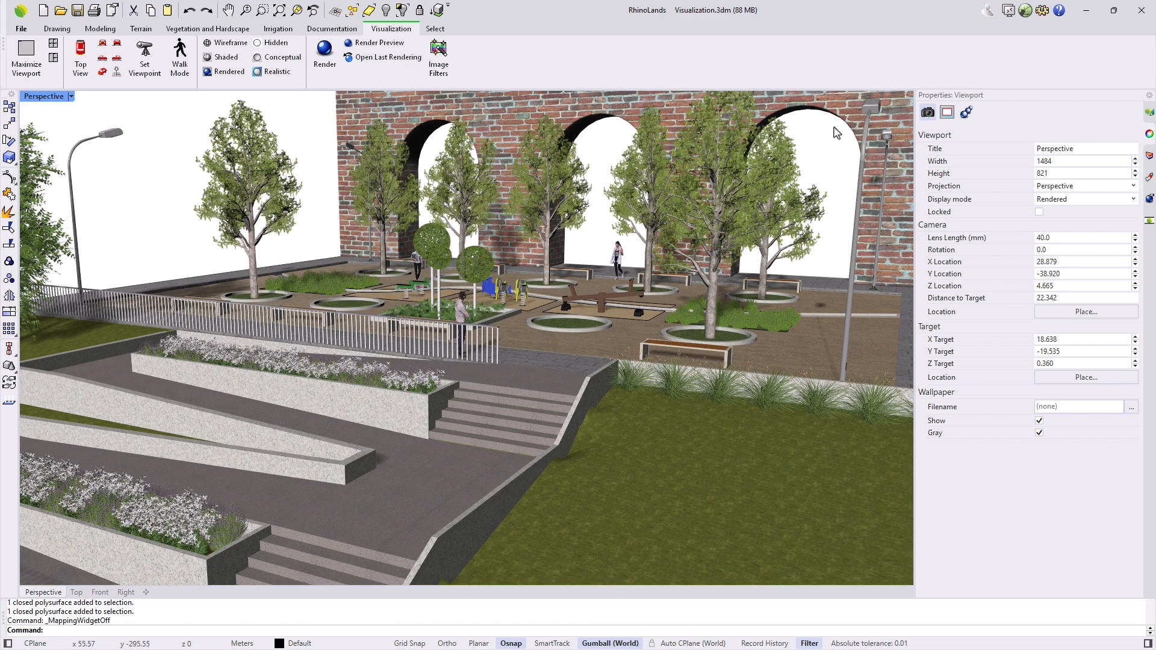
- Save the current viewport as a named view called Image 01
click(1008, 14)
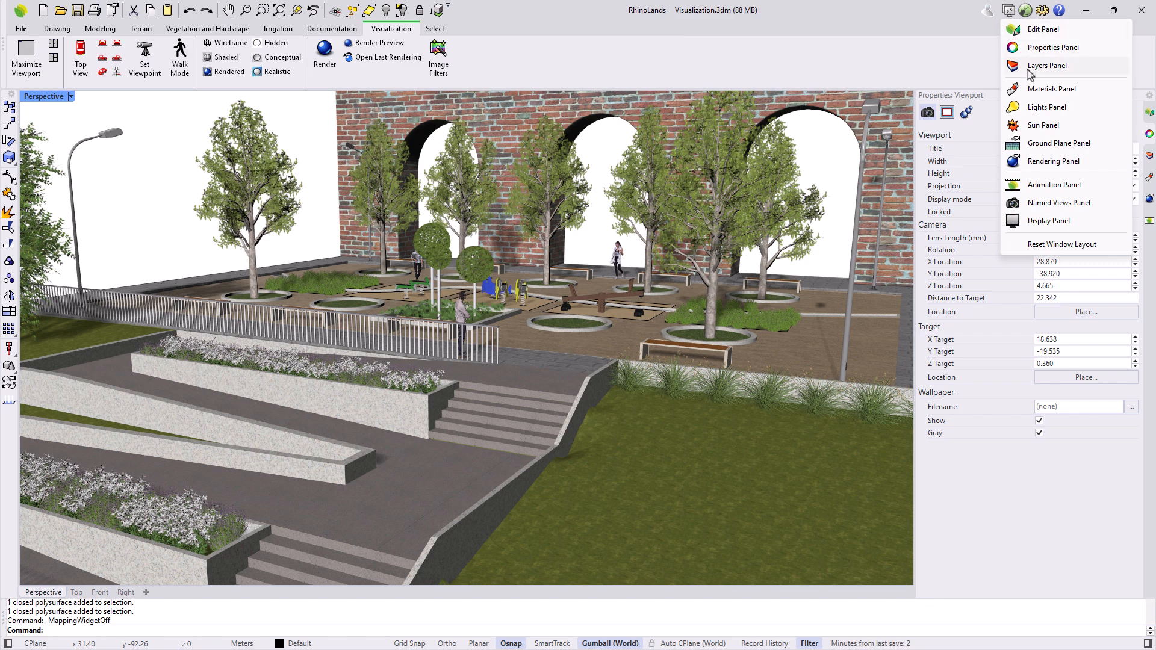
click(1059, 204)
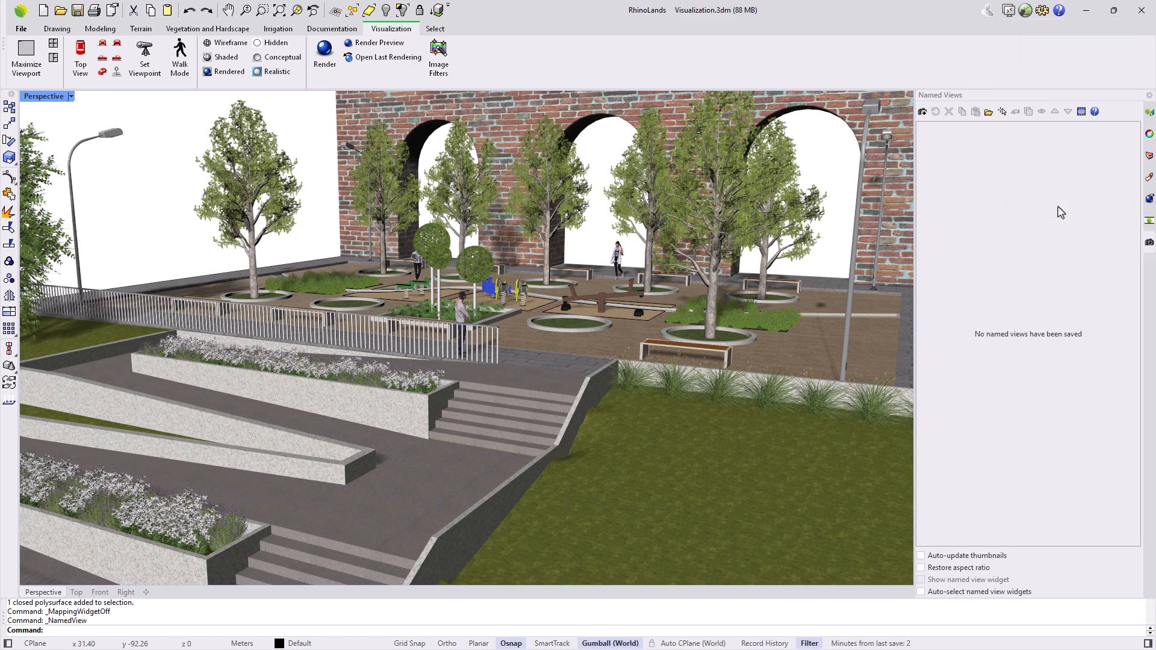
click(922, 114)
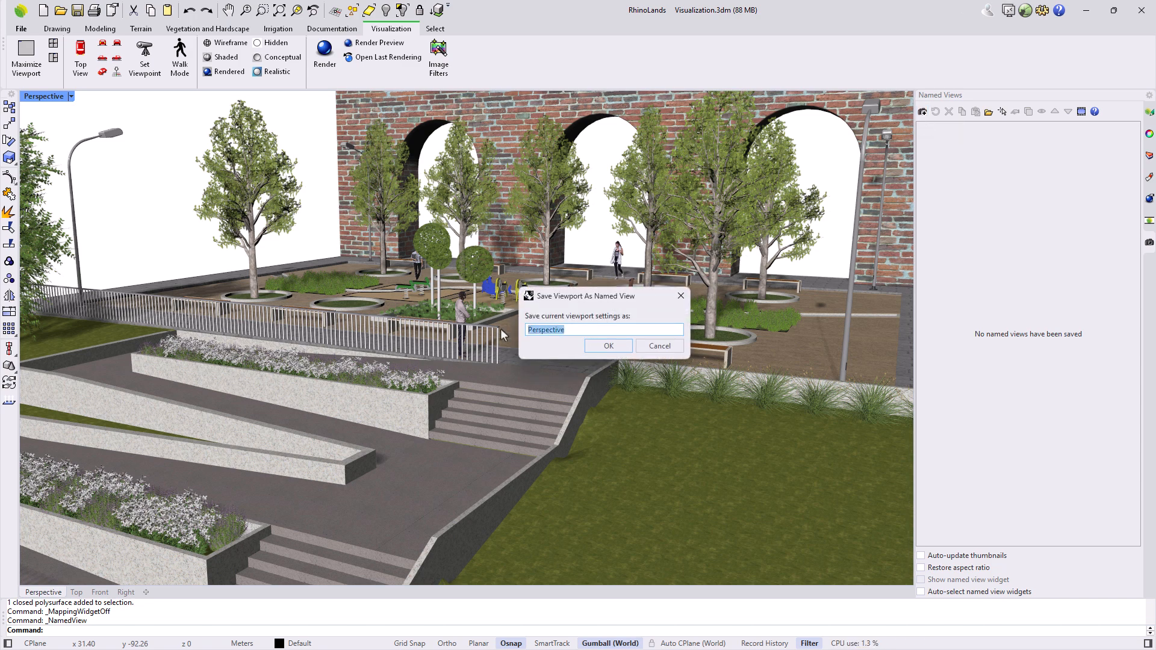
text(Image 01)
click(595, 346)
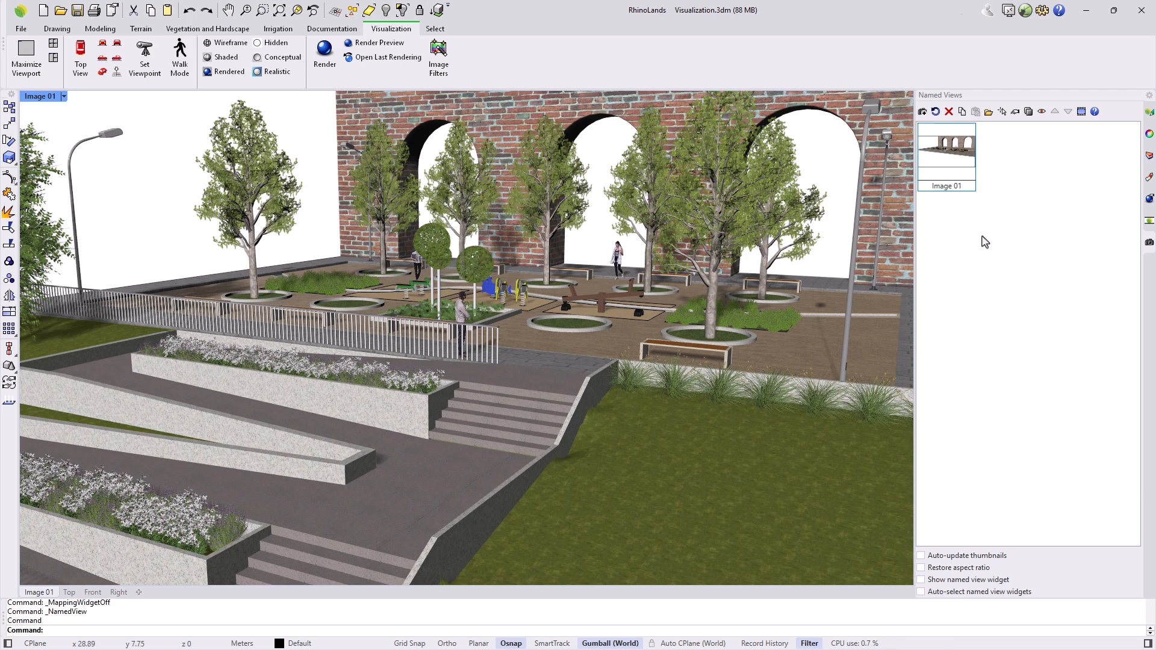
- Orbit to a frontal viewpoint of the arched wall and restore the named view Image 01
right_drag(447, 418, 504, 408)
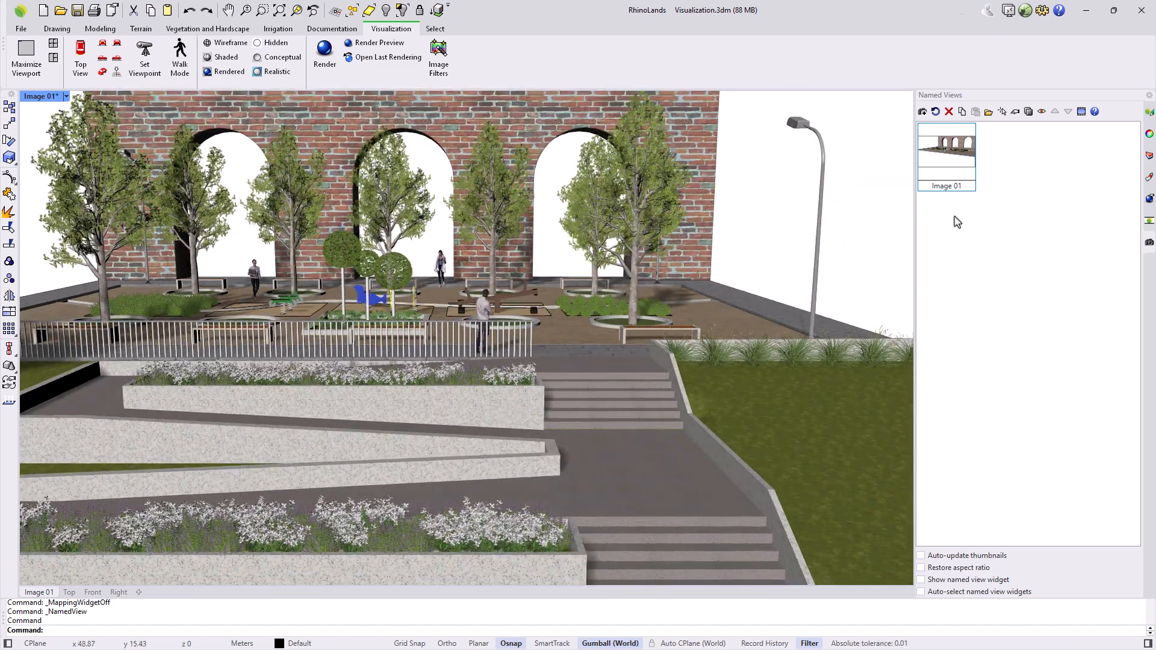
double_click(946, 170)
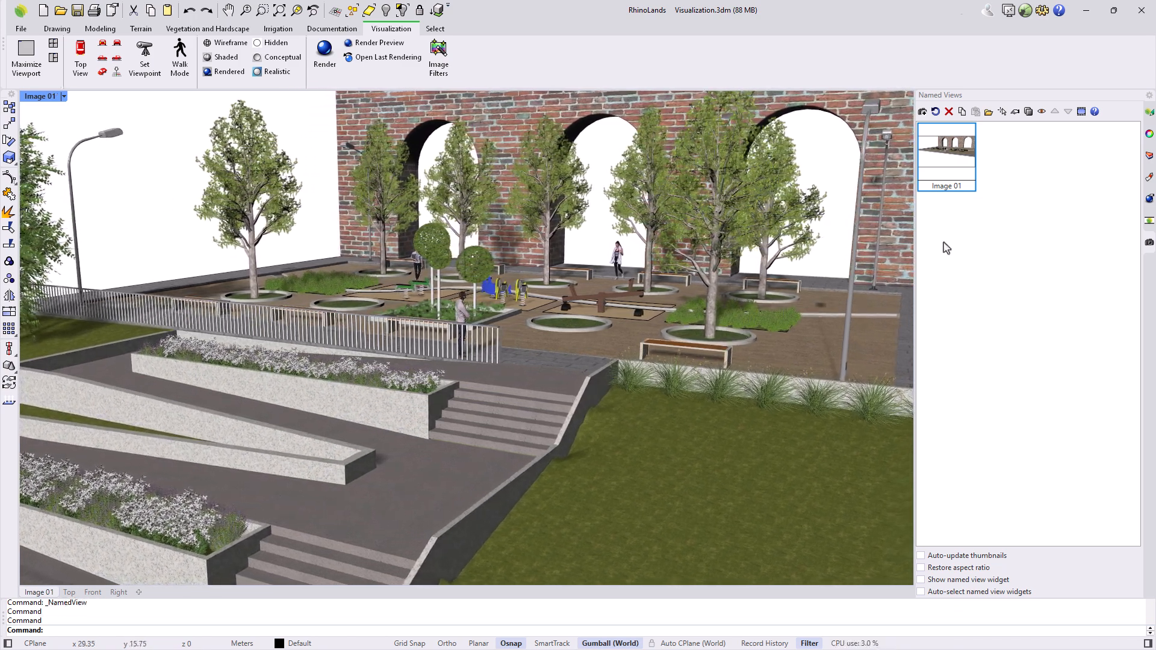
- Accept animated named view restoration with constant time of 100 frames and 10 ms delay, orbit away, and restore named view Image 01
click(1081, 112)
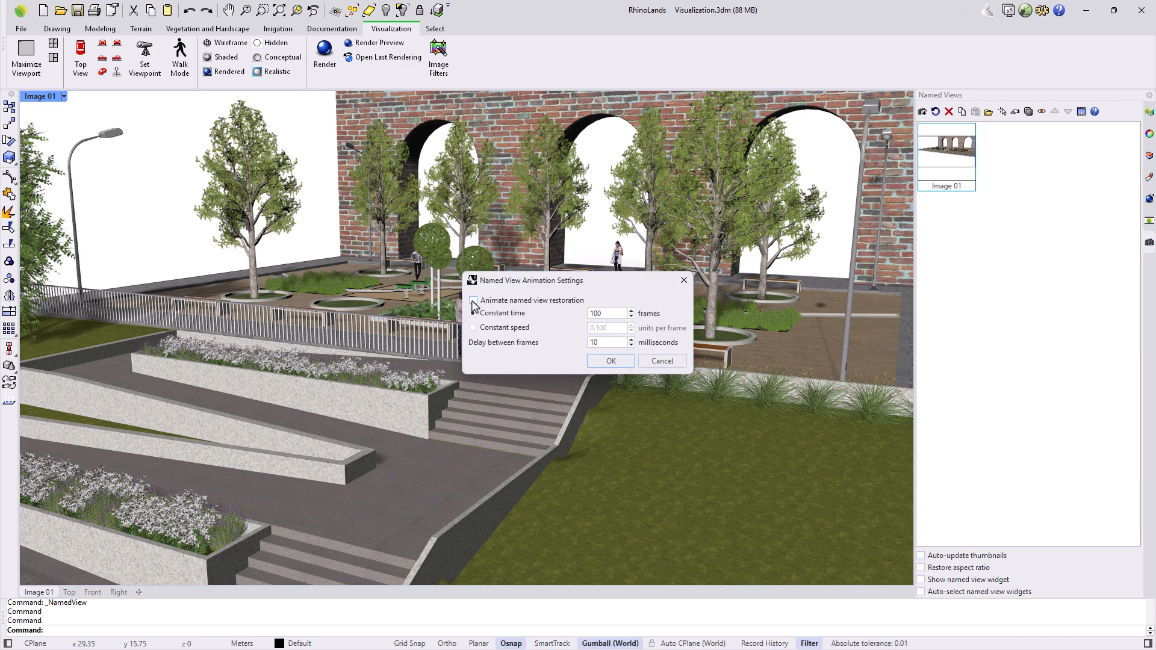
click(599, 360)
scroll(605, 337, down, 3)
right_drag(605, 337, 543, 382)
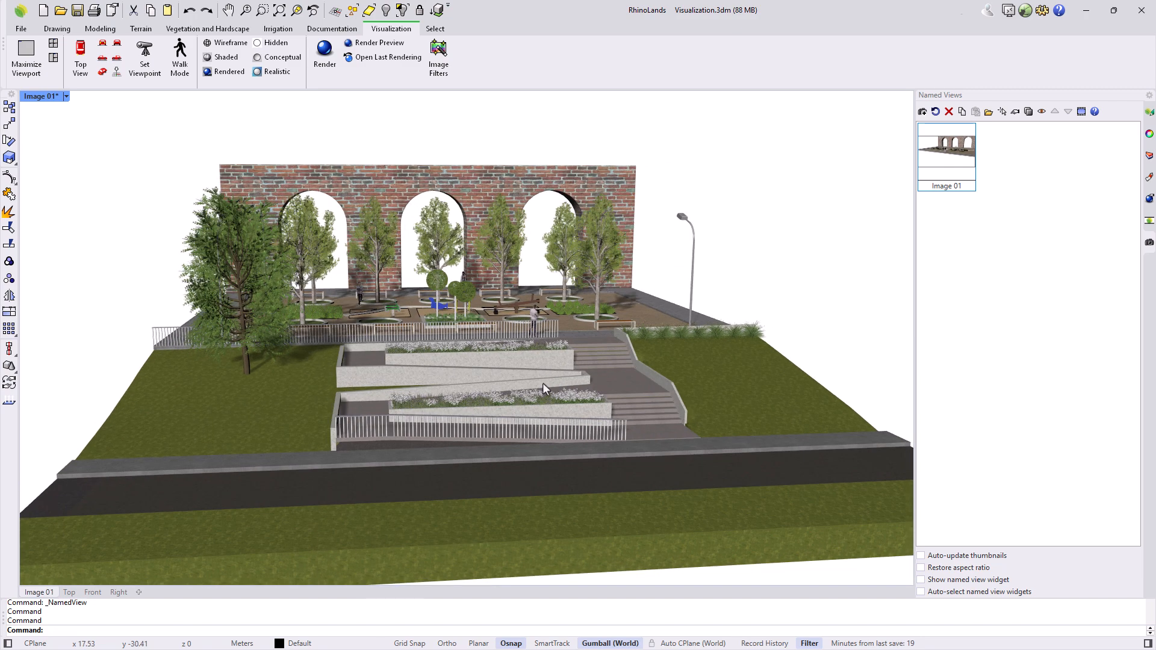
double_click(954, 167)
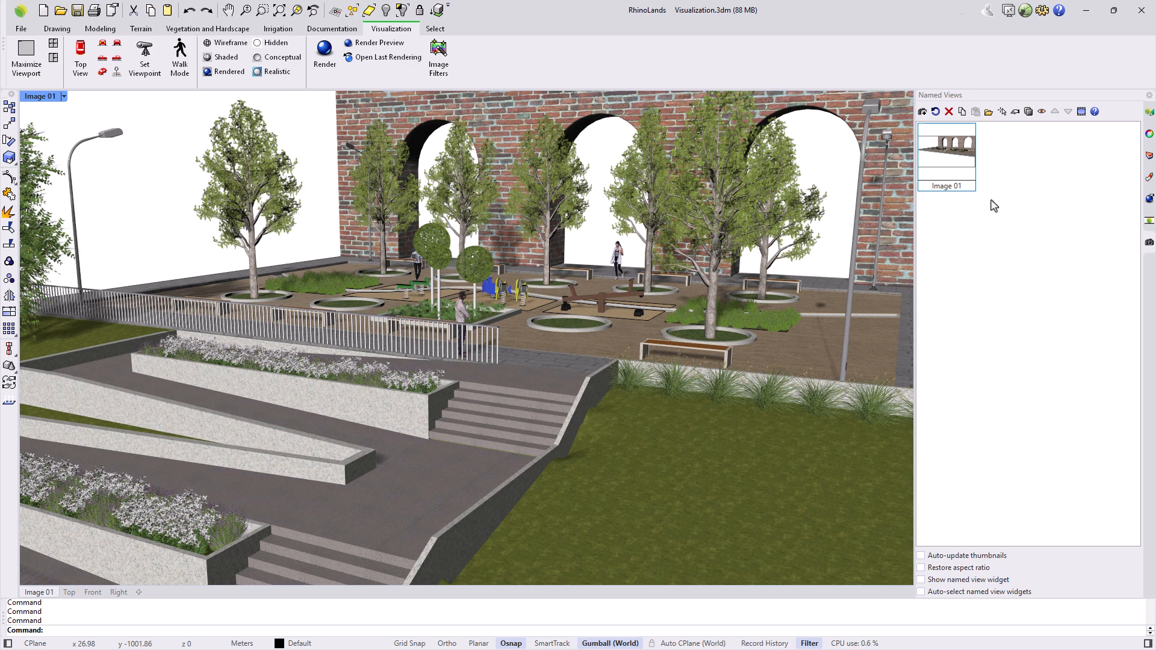
- Open the rendering settings and choose Rhino Render as the current renderer
click(1149, 202)
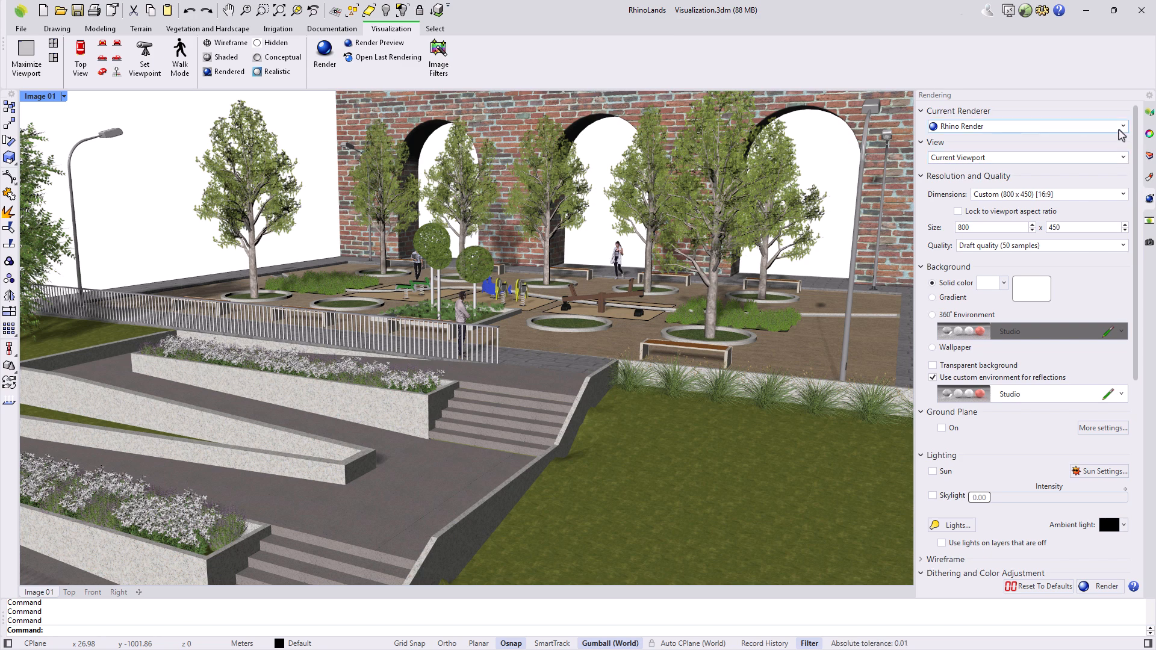
click(1120, 127)
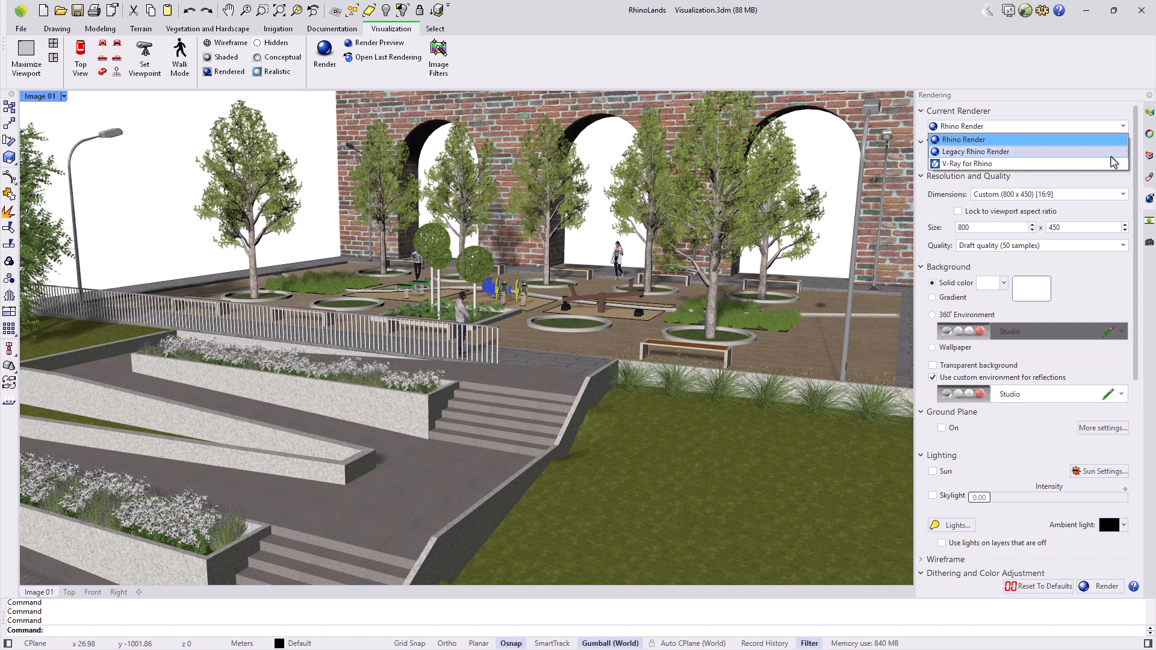
click(1107, 140)
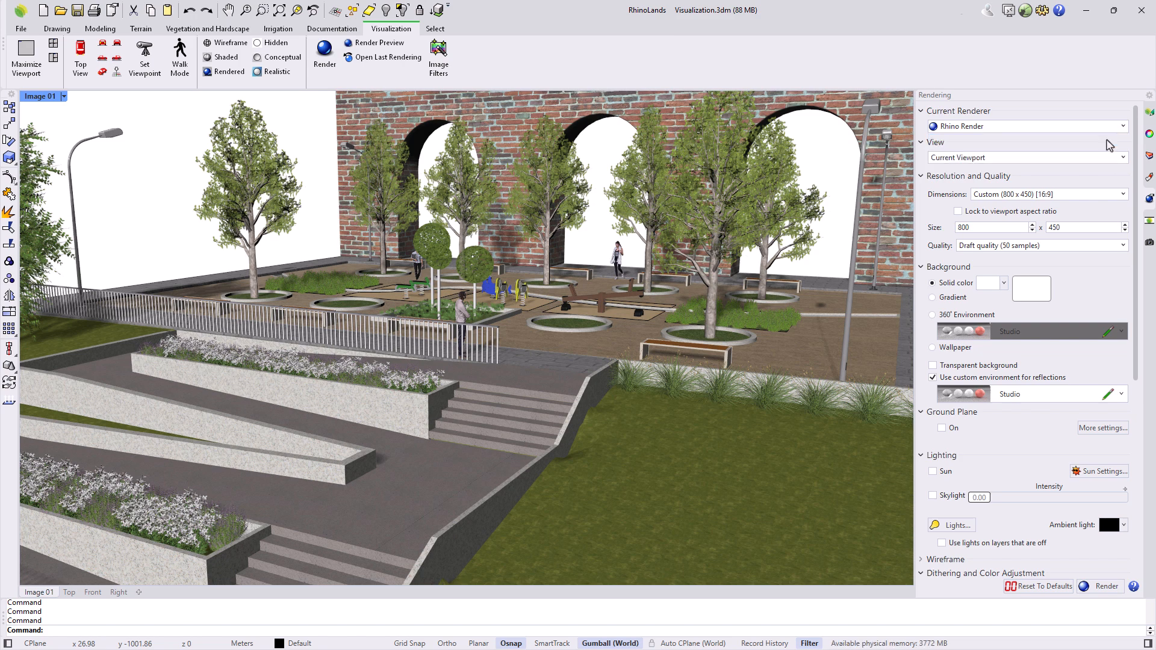
- Try Named View as the source view for rendering and return it to Current Viewport
click(1111, 160)
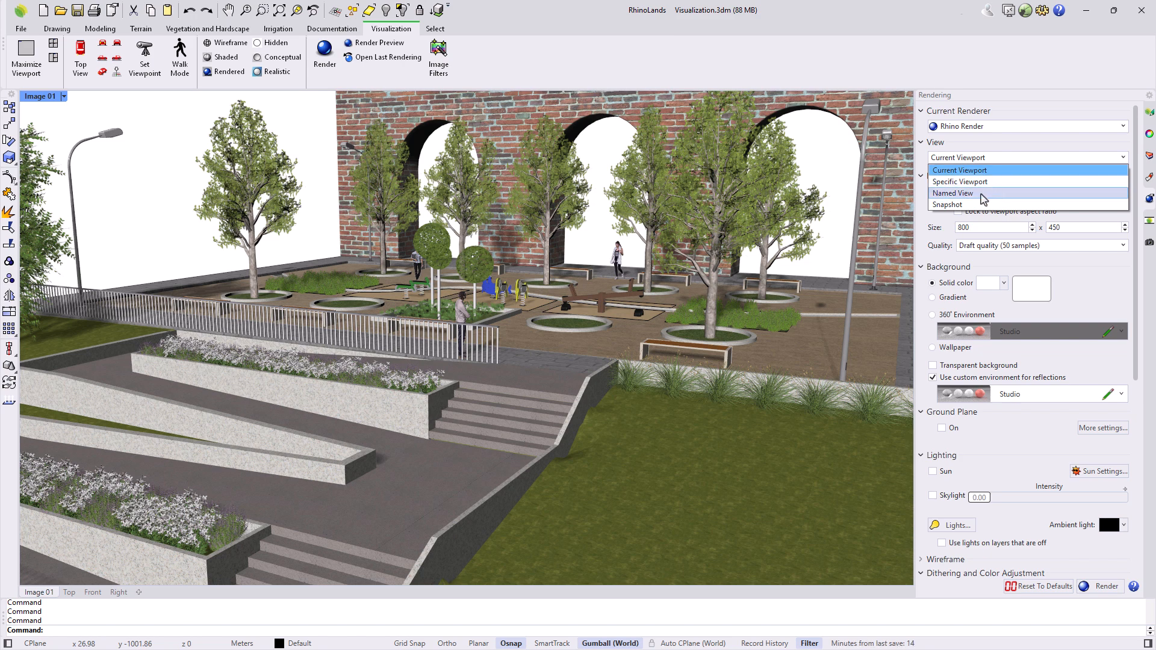
click(983, 194)
click(1104, 176)
click(1103, 176)
click(1112, 161)
click(1093, 172)
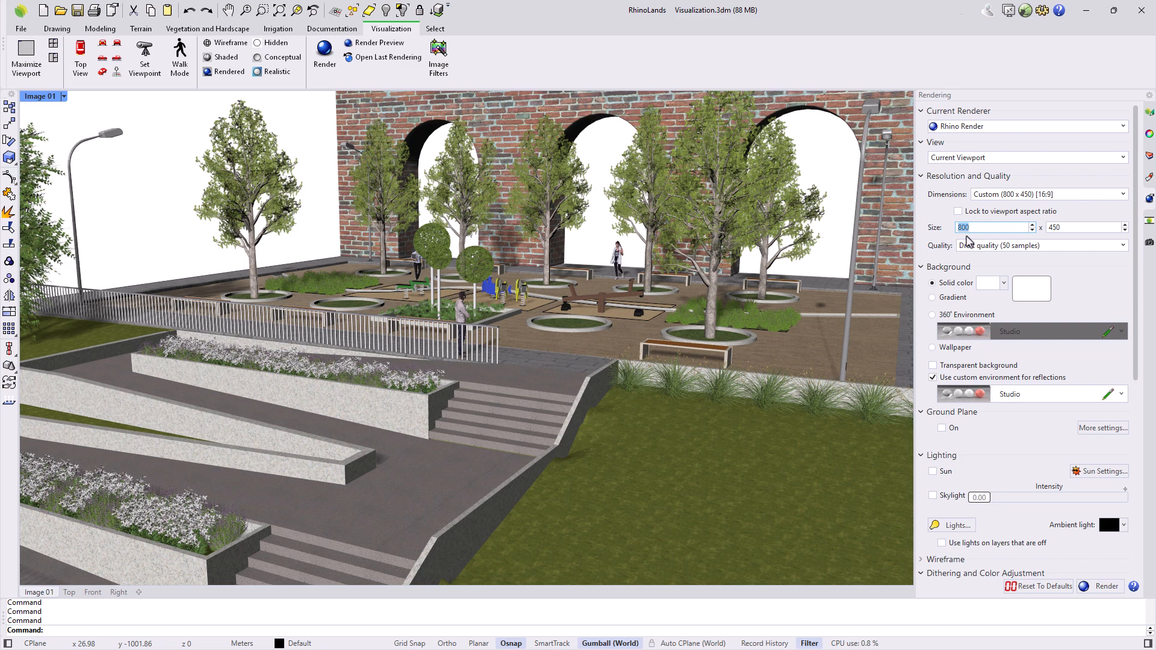
- Select the Custom (800 x 450) [16:9] render dimensions and Draft quality (50 samples)
double_click(1070, 231)
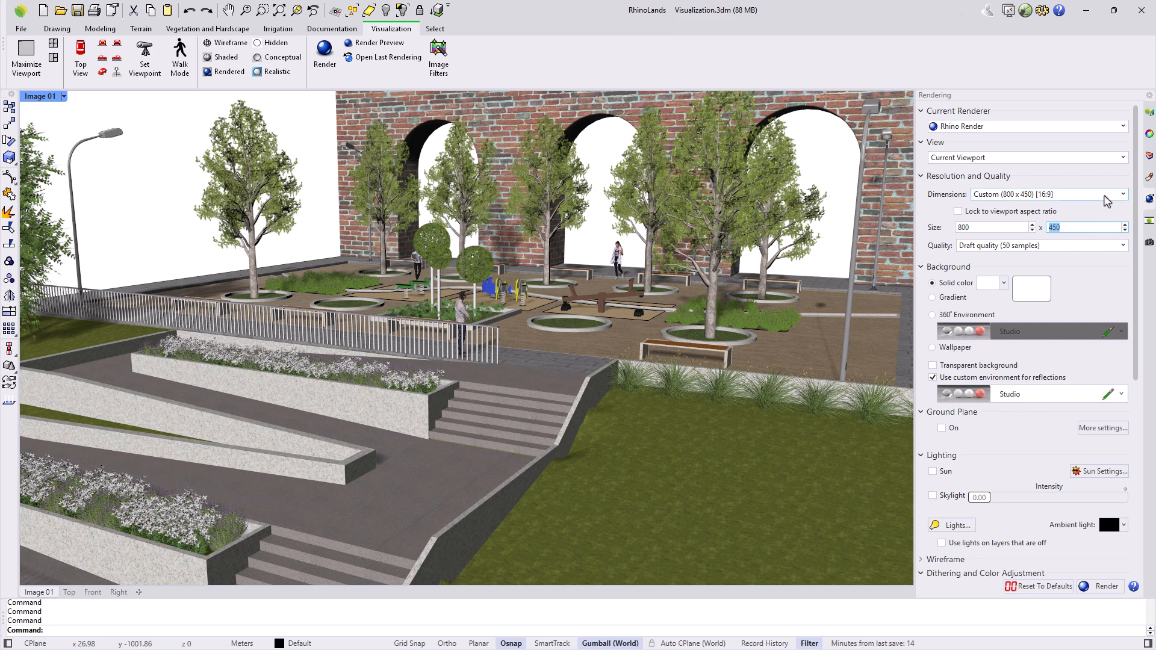
click(1106, 195)
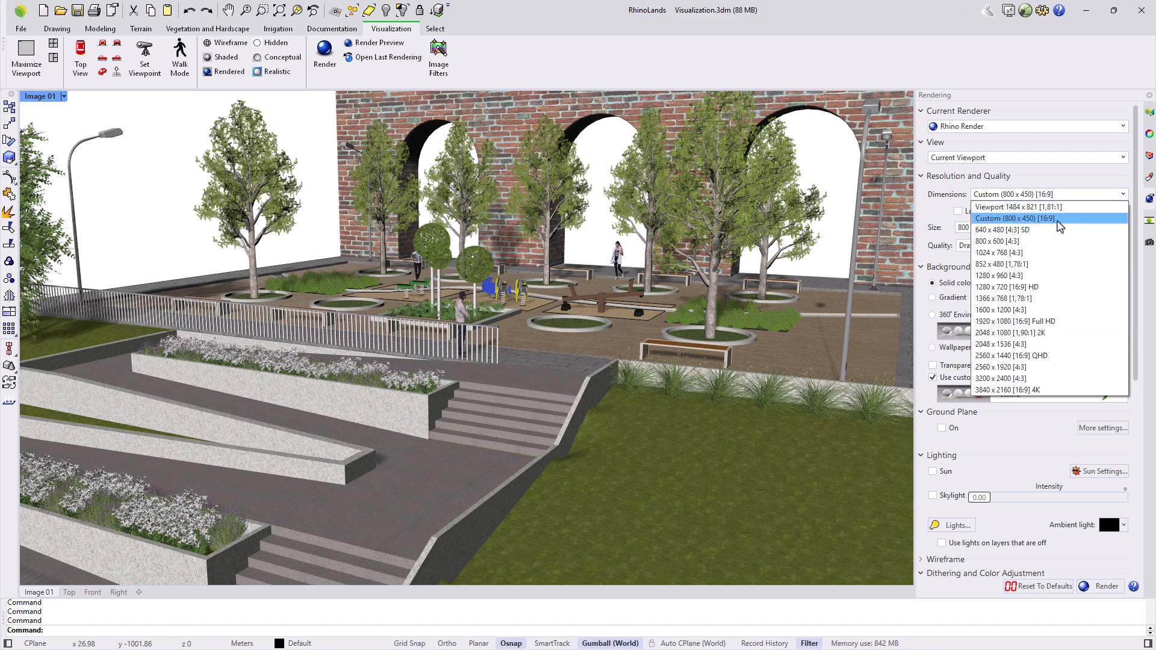
click(1074, 218)
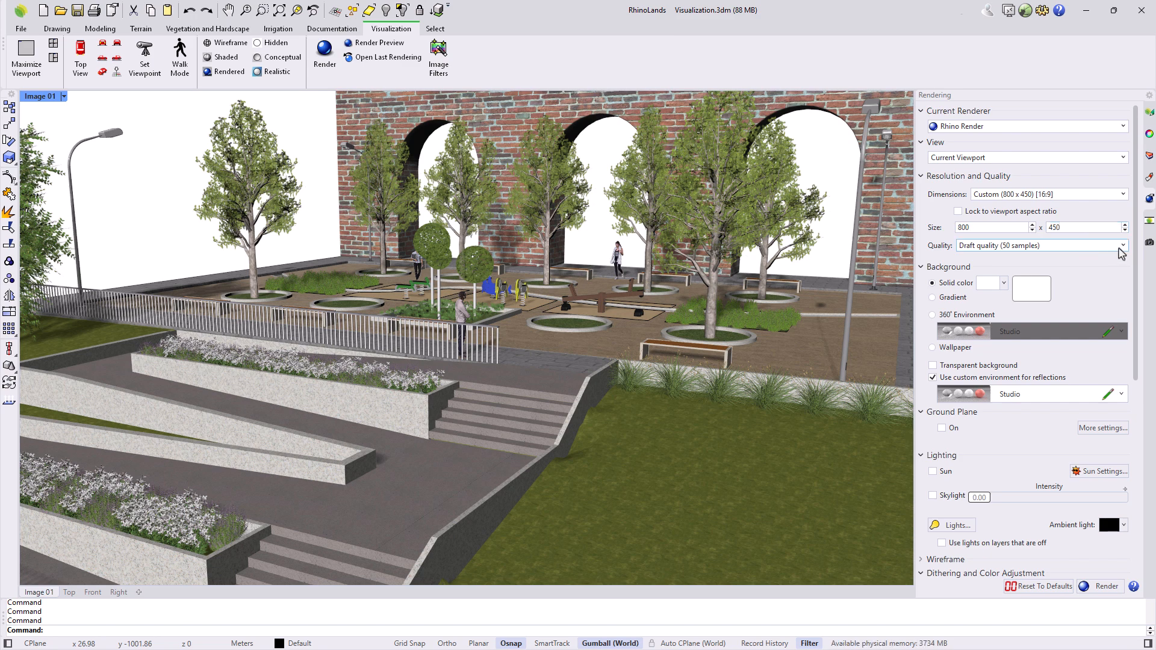
click(1120, 248)
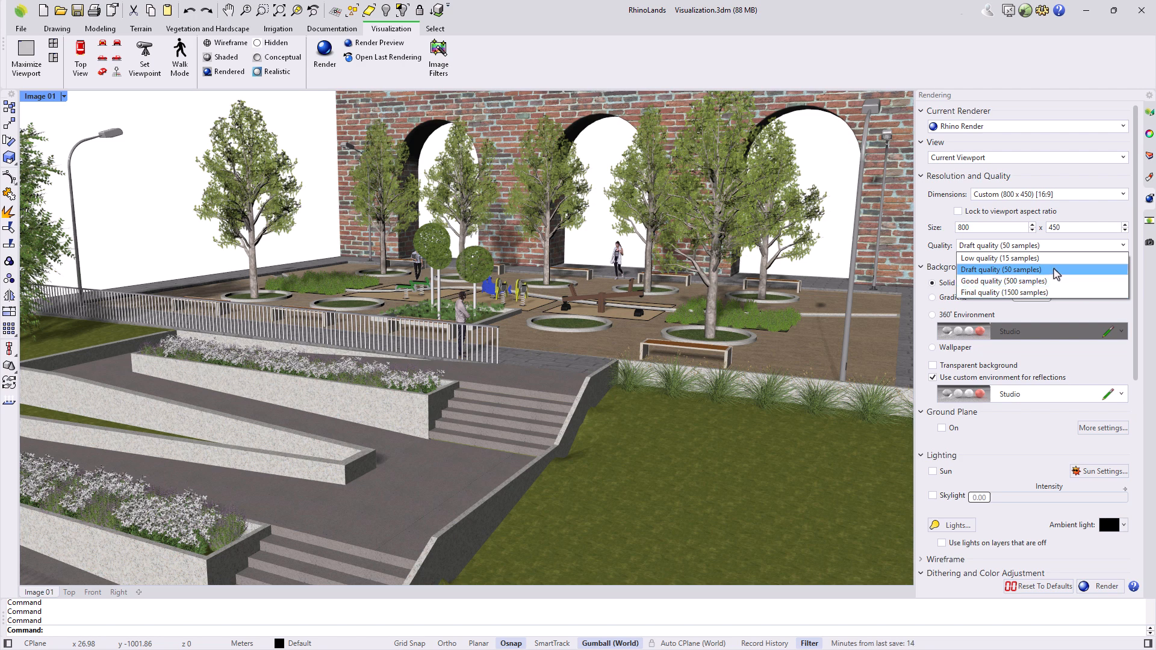
click(1053, 271)
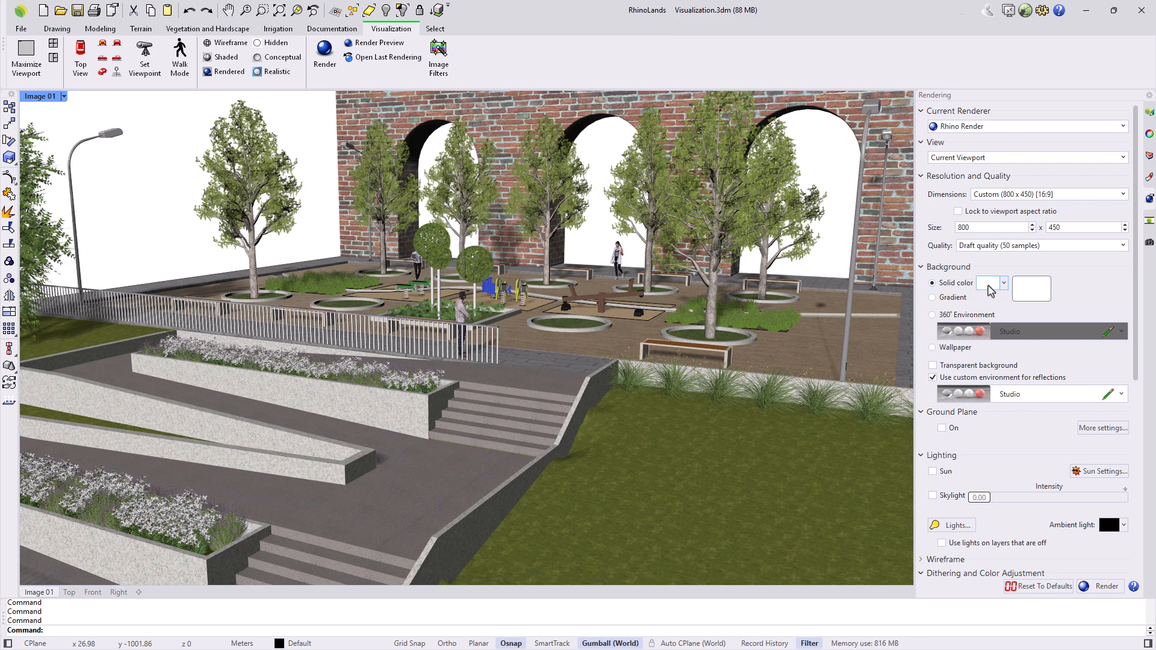
- Try a gradient background with a light blue second colour, cancel the colour choice, and return to the white solid colour background
click(983, 289)
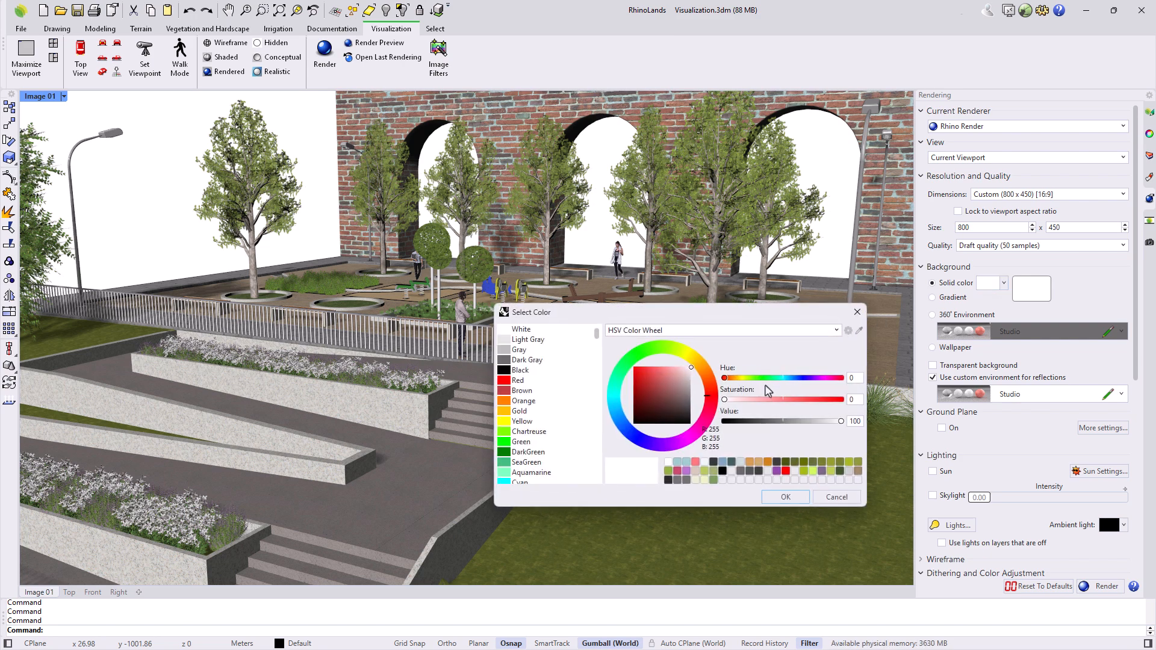
click(857, 313)
click(931, 299)
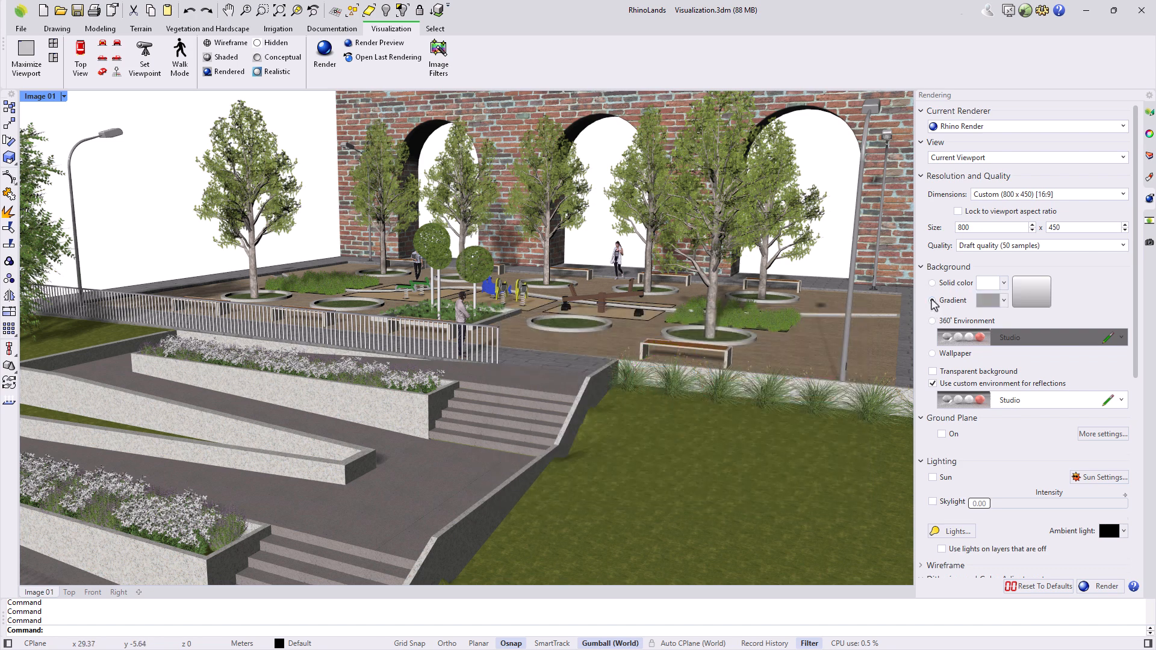
click(987, 300)
click(686, 462)
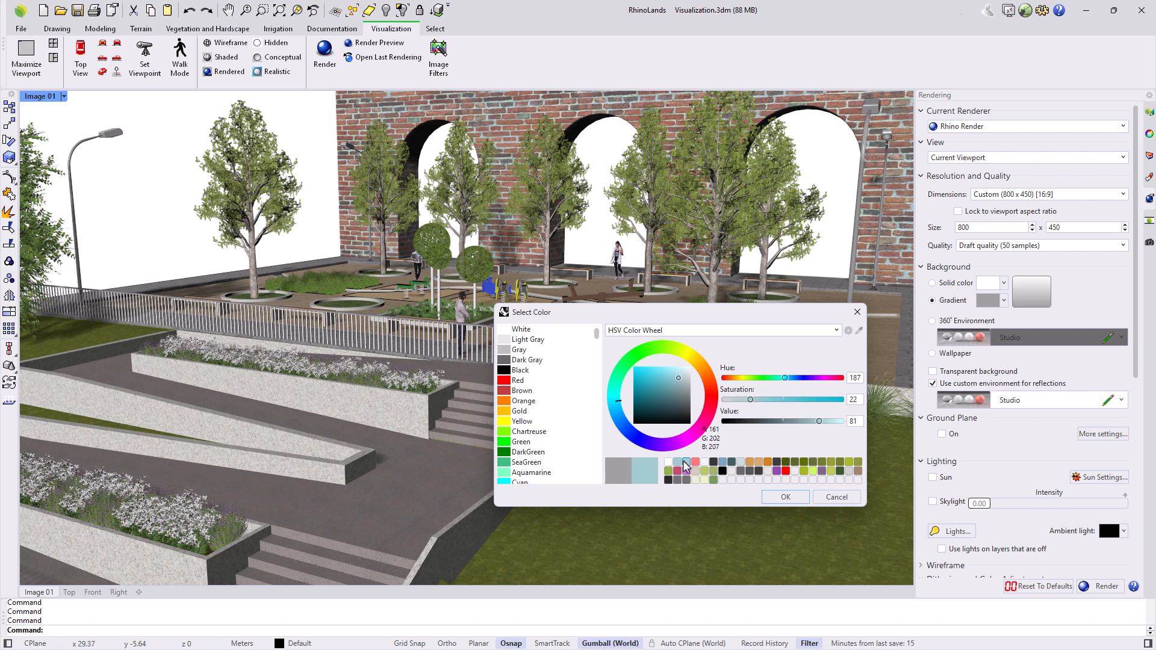
click(834, 495)
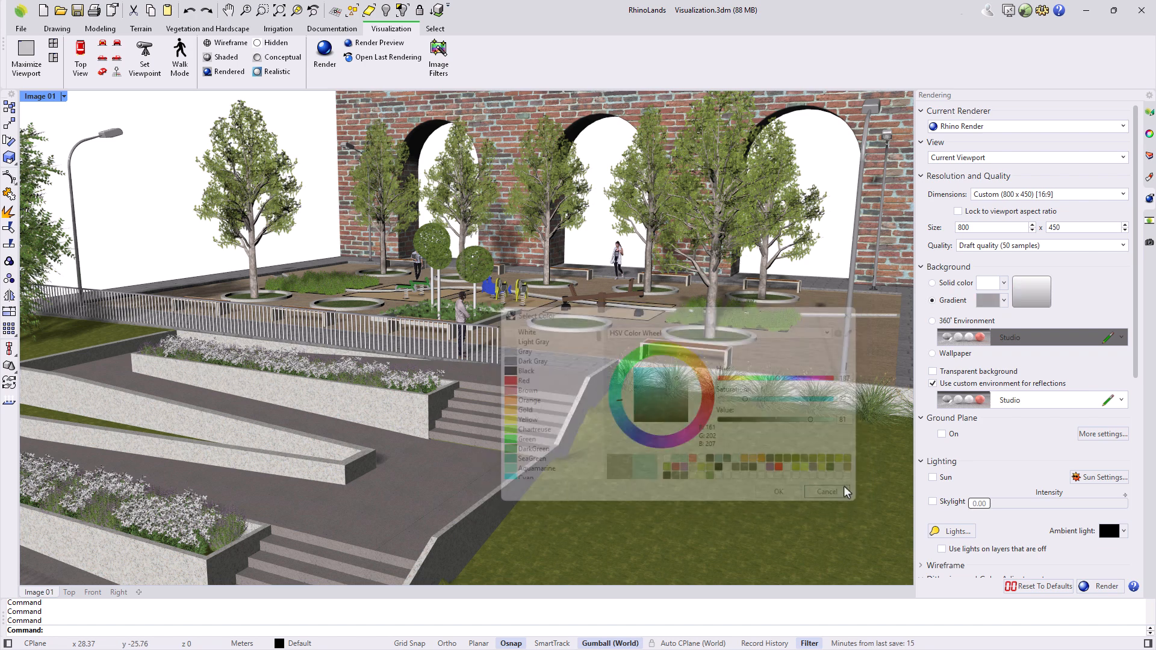
click(932, 283)
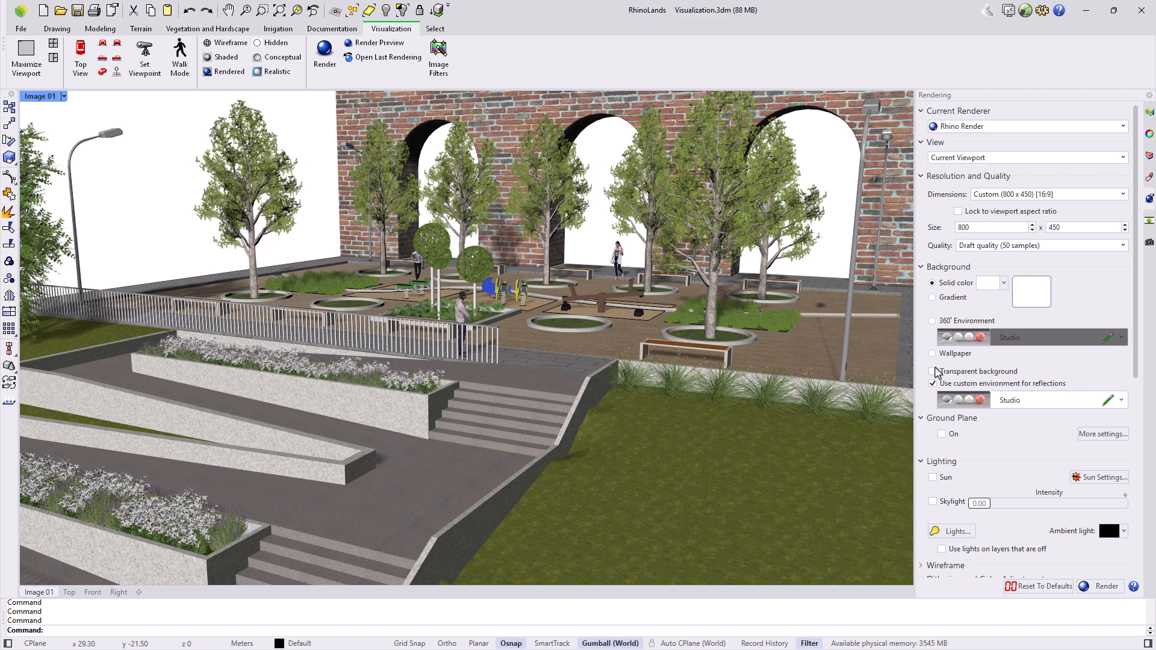
- Turn on the skylight, render a test image of the current view, and close the render window
scroll(971, 444, down, 2)
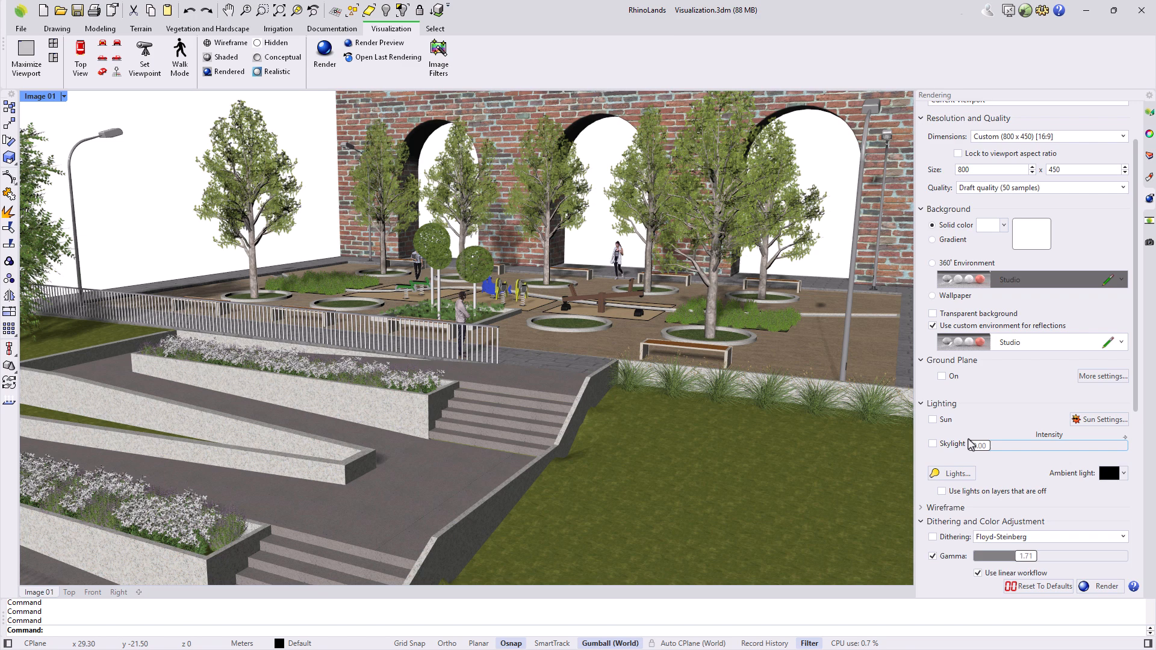
click(932, 444)
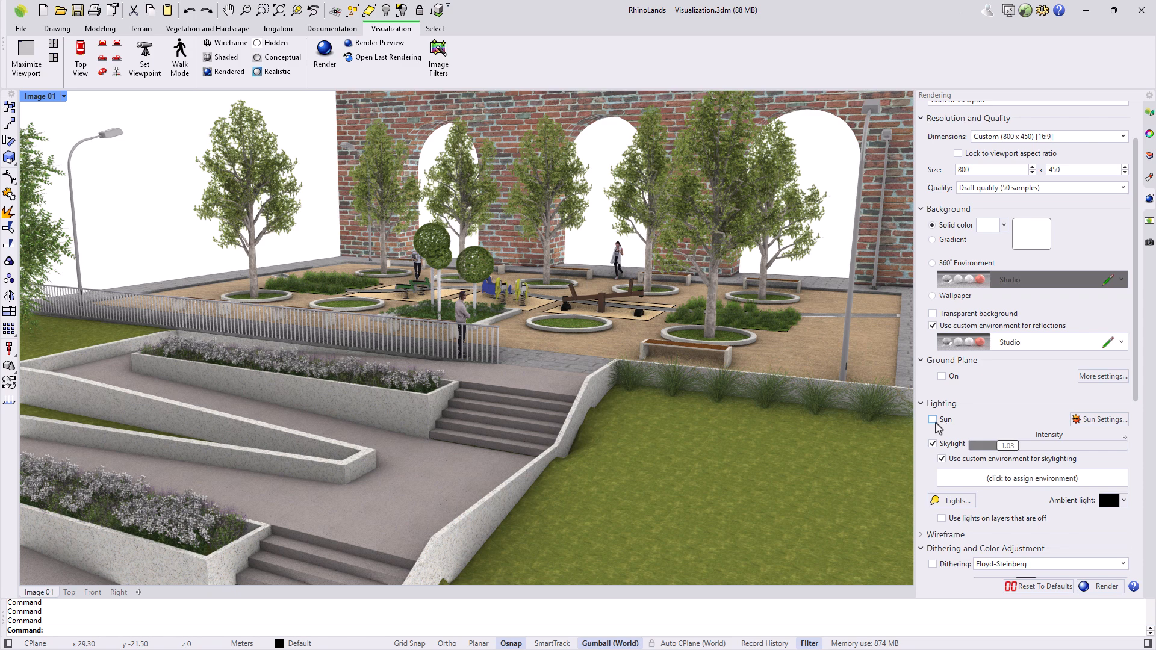
click(1102, 588)
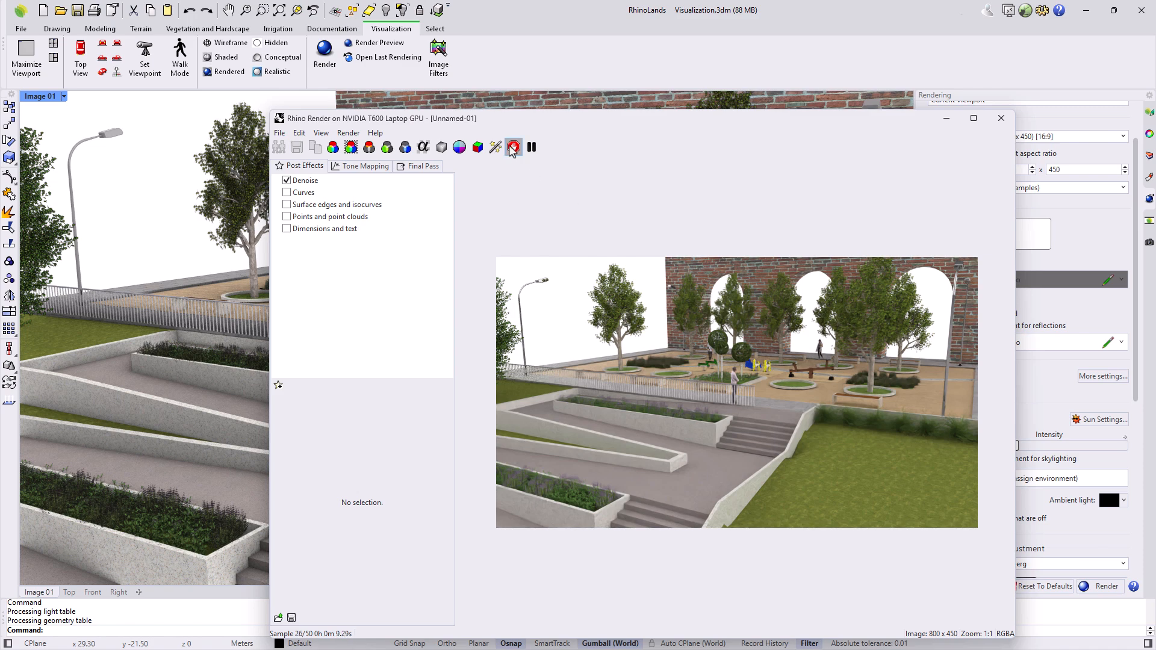
click(1001, 119)
- Turn on the sun with the skylight off, render a test image, and close the render window
click(934, 421)
click(953, 447)
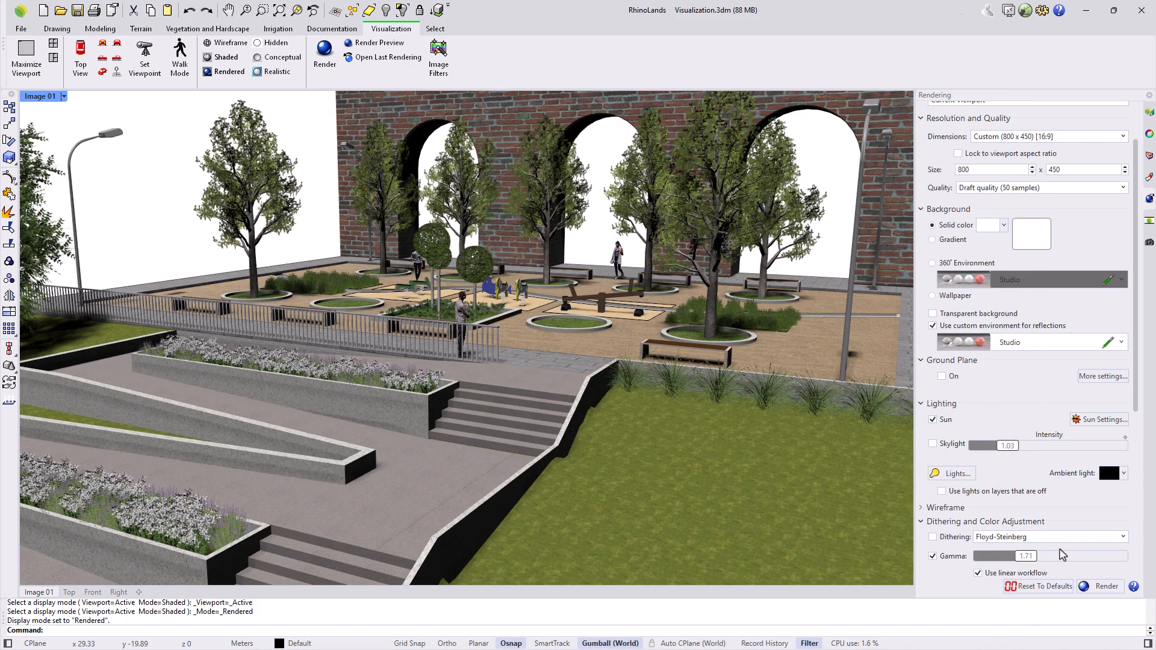
click(1099, 587)
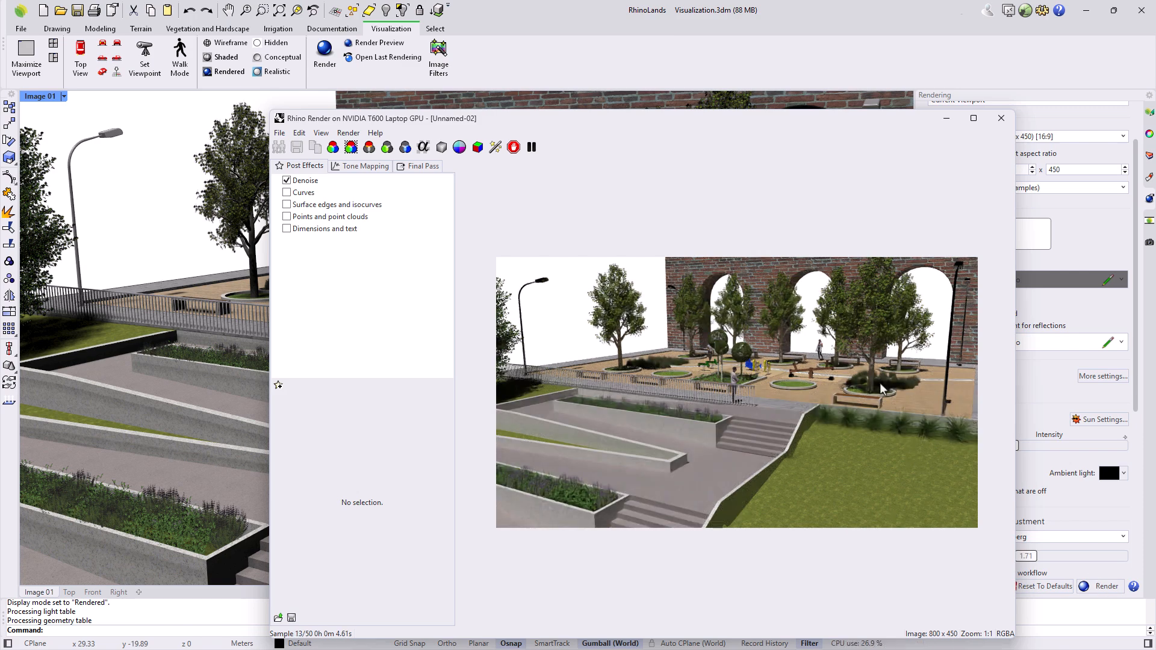
click(1001, 122)
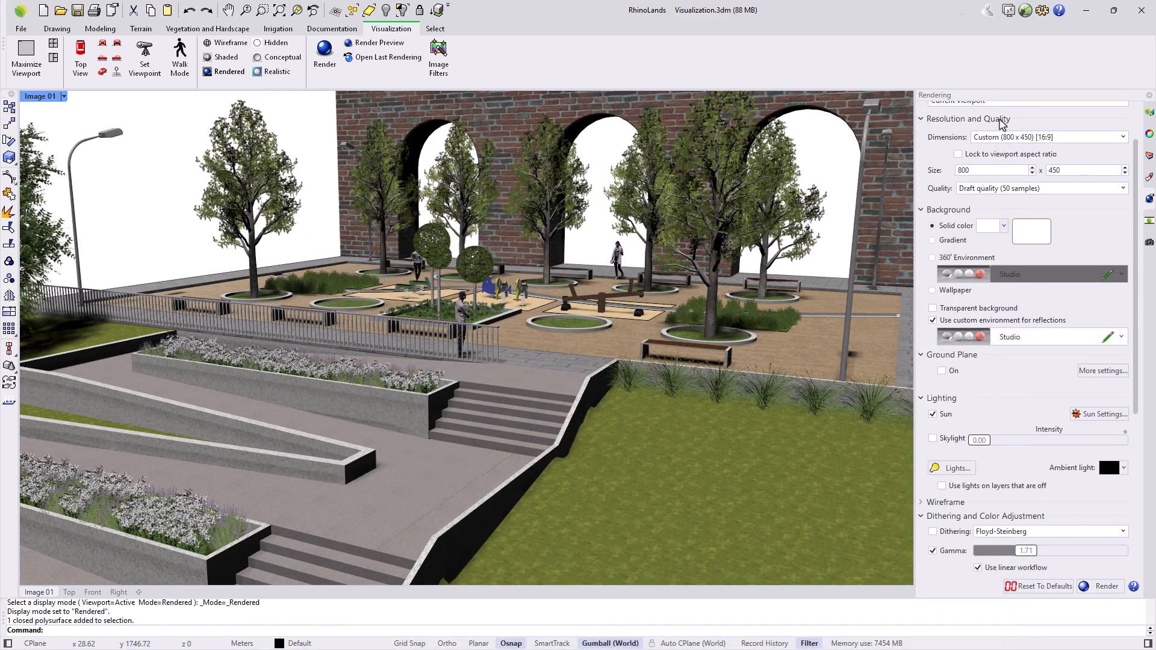
- Open the sun settings and set the north direction to 171.0° and the sun intensity to 1.06
click(1098, 414)
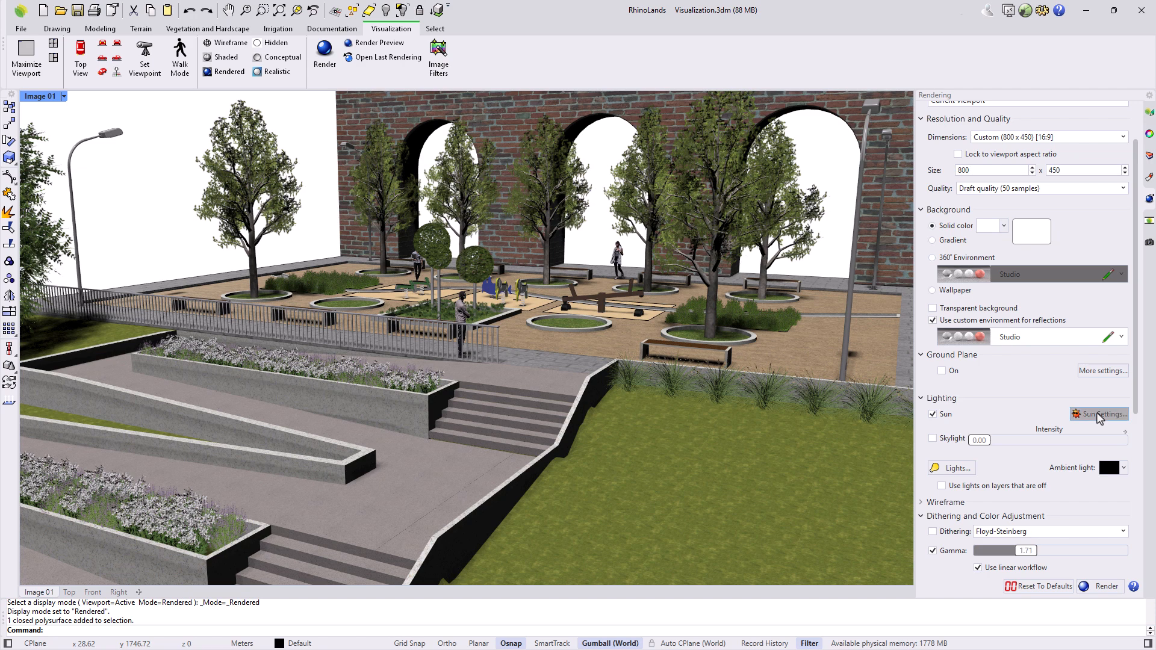
drag(725, 200, 889, 125)
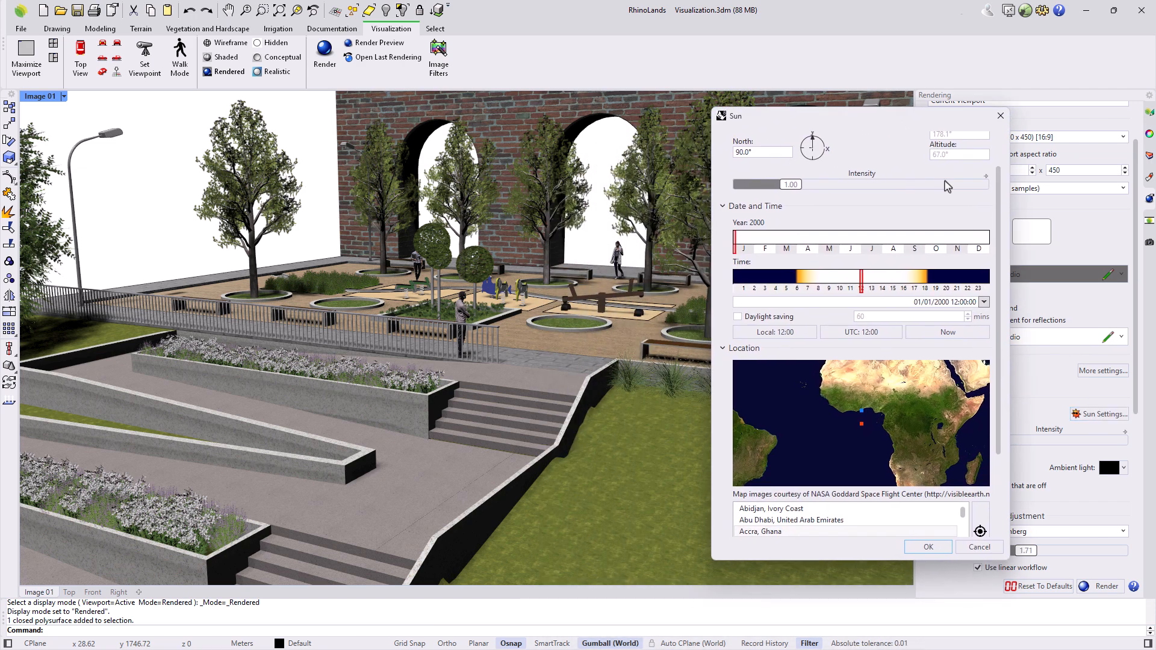
drag(999, 224, 994, 184)
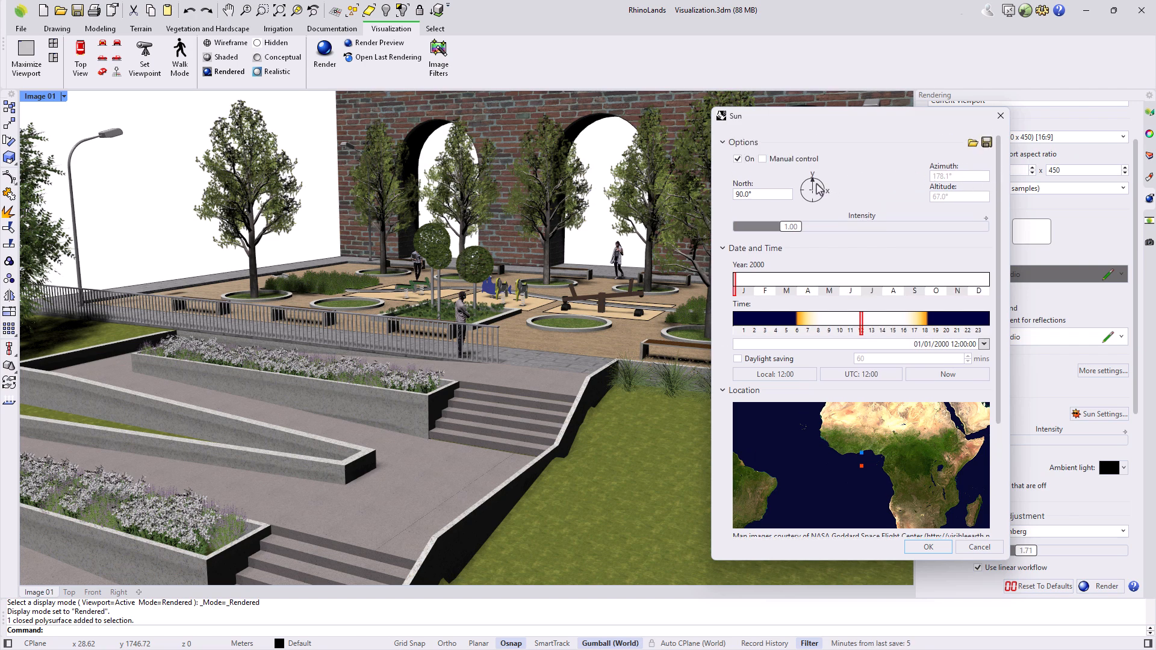
drag(812, 182, 727, 198)
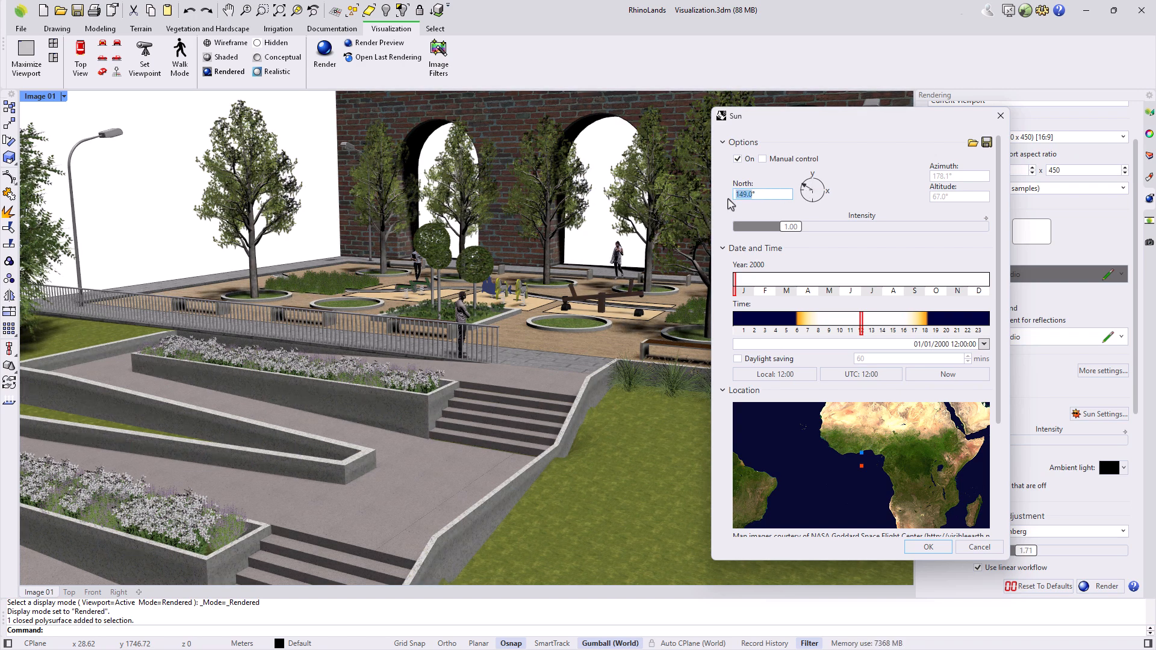
text(171.0)
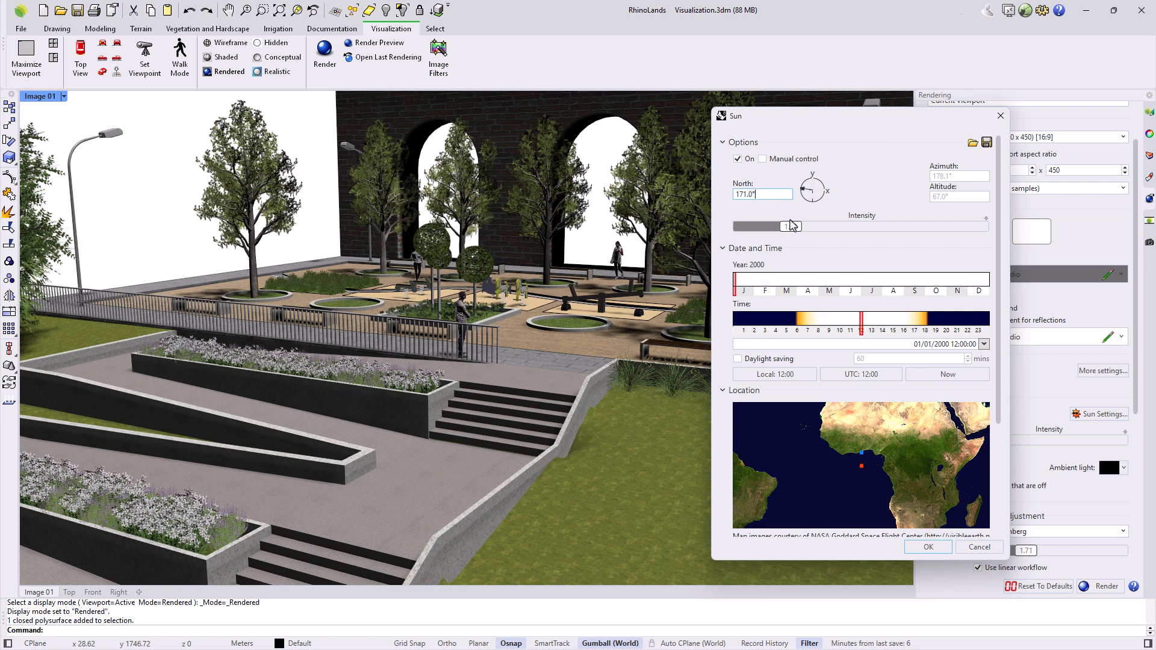
drag(797, 236, 798, 237)
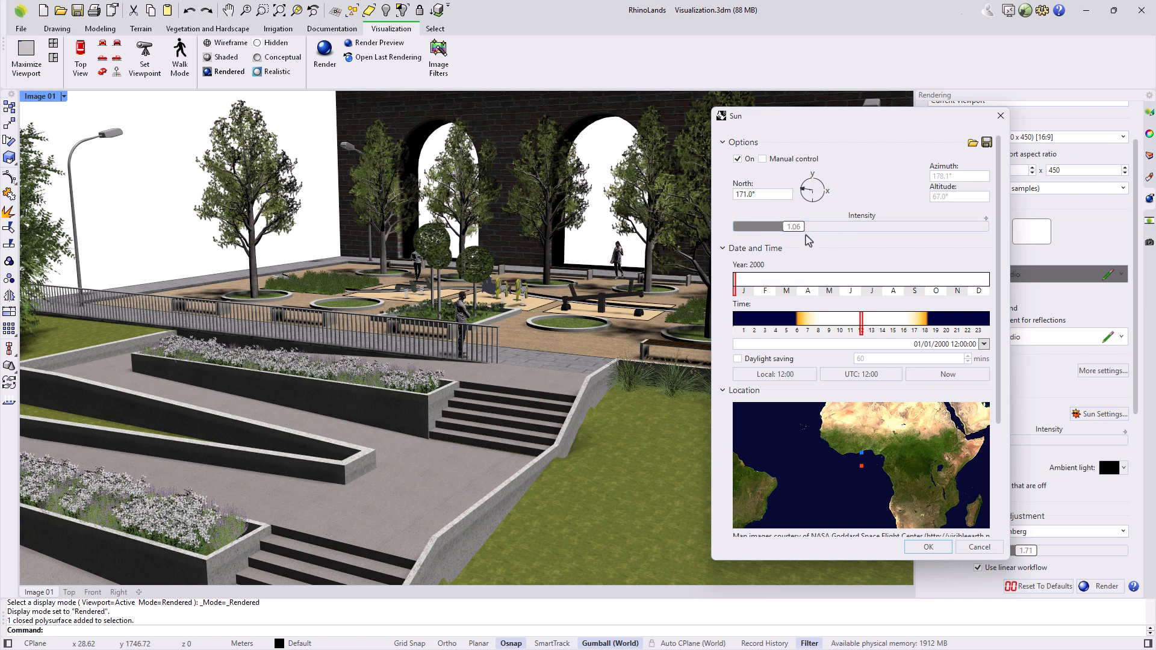
- Set the sun date to 07/09/2000 and the time of day to about 16:09
scroll(780, 247, down, 1)
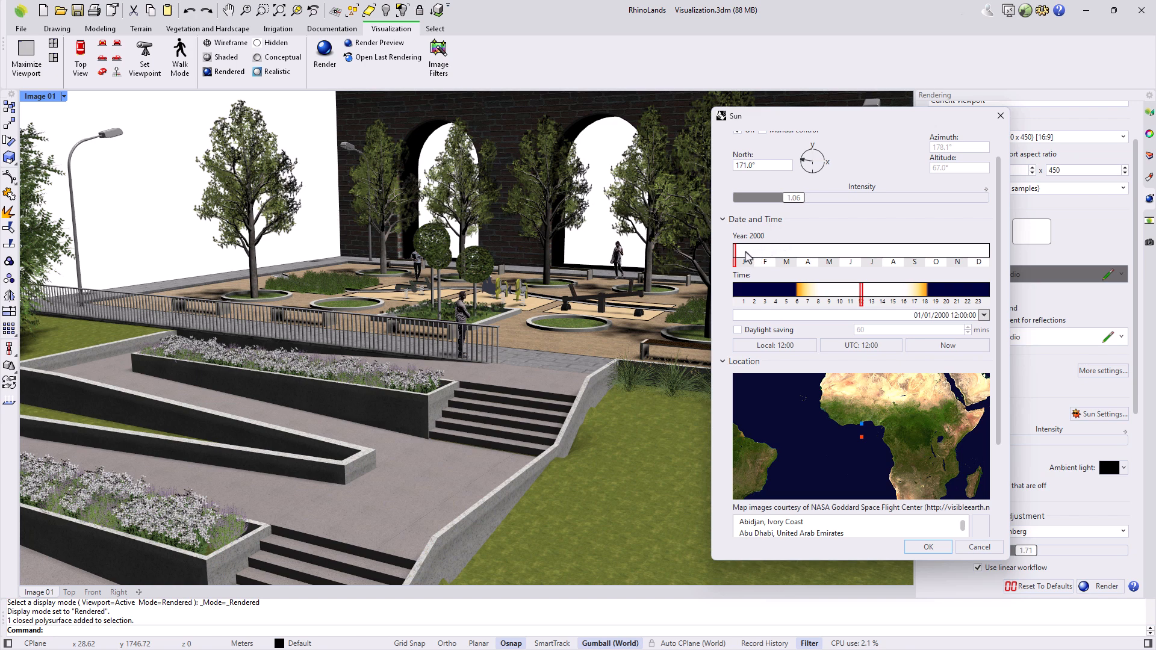
drag(810, 118, 849, 120)
drag(856, 256, 948, 253)
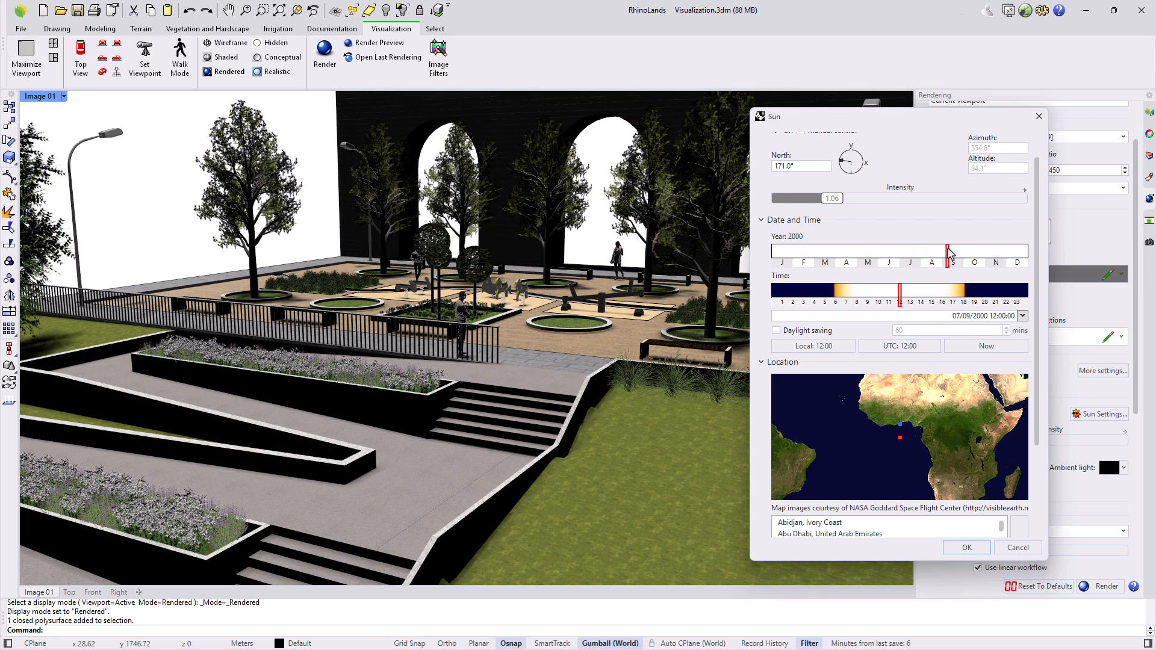
mouse_move(899, 303)
mouse_down()
mouse_move(957, 295)
mouse_move(947, 294)
mouse_up()
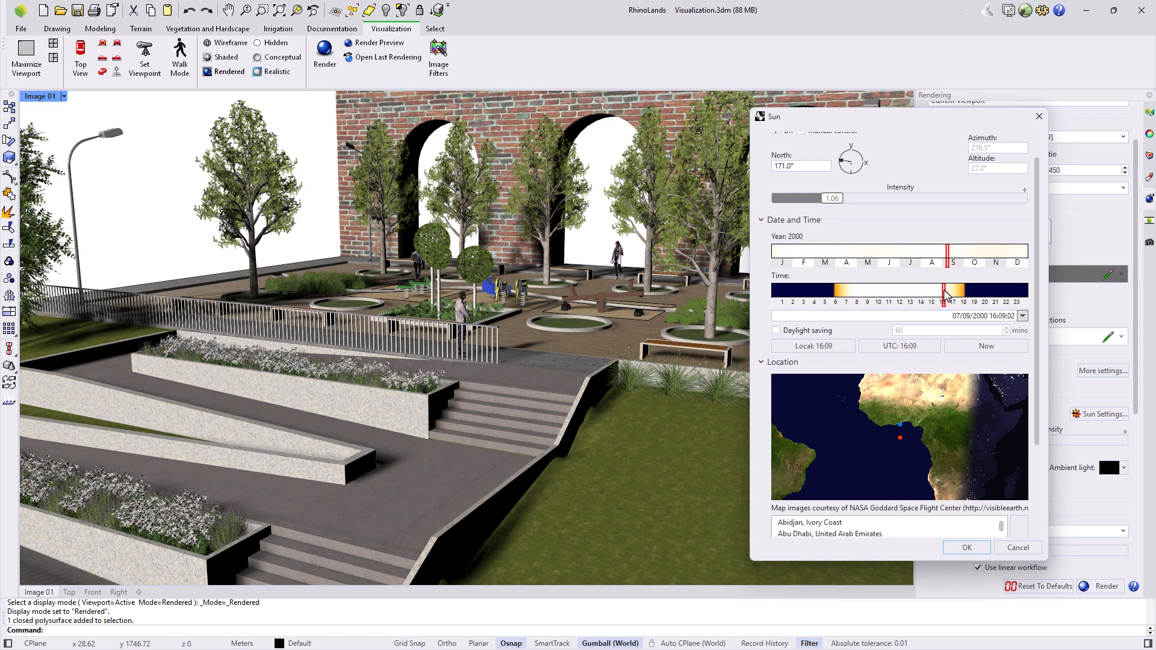
- Search the sun's city list for "lon" and set the location to London, United Kingdom
drag(1036, 355, 1038, 436)
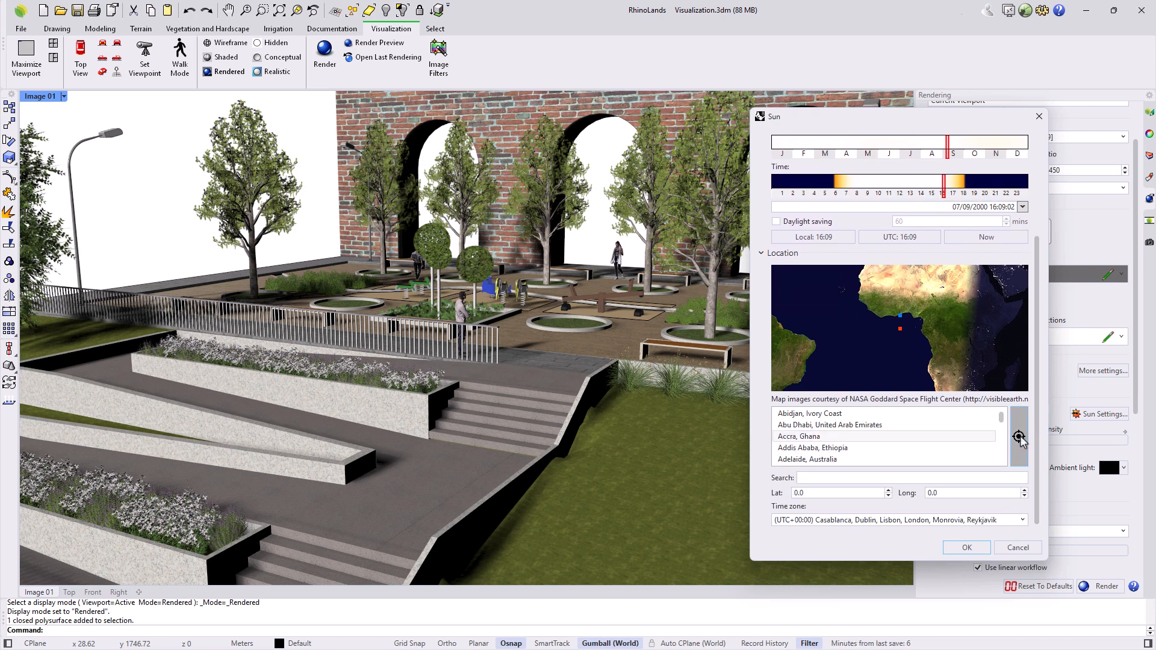
click(853, 478)
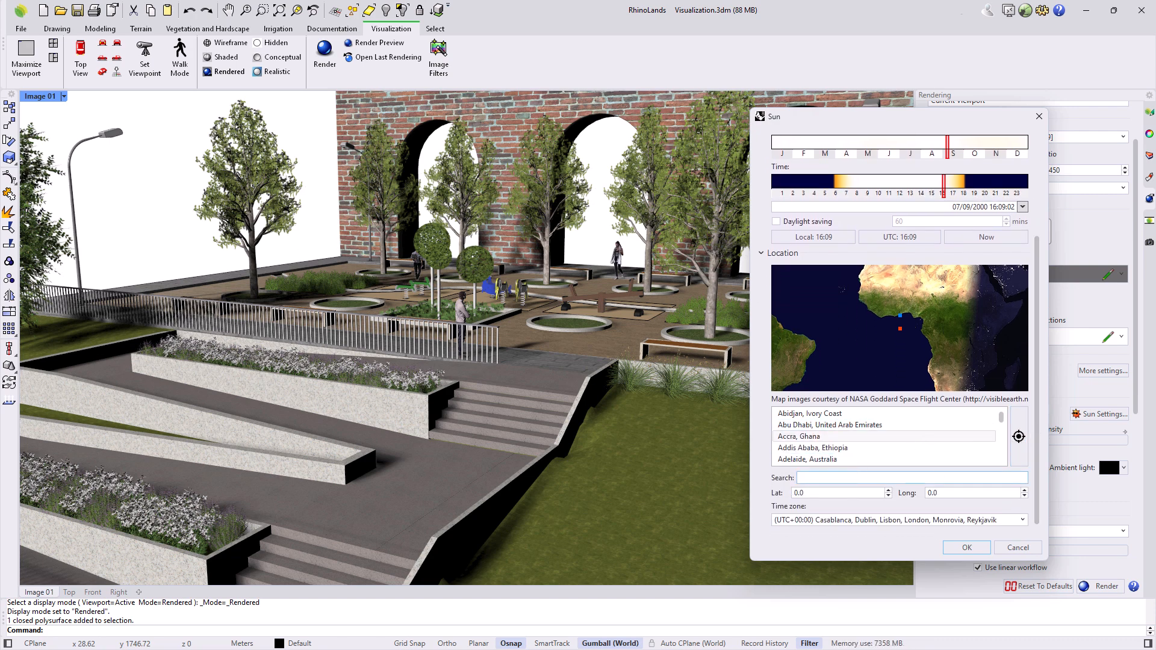
text(lon)
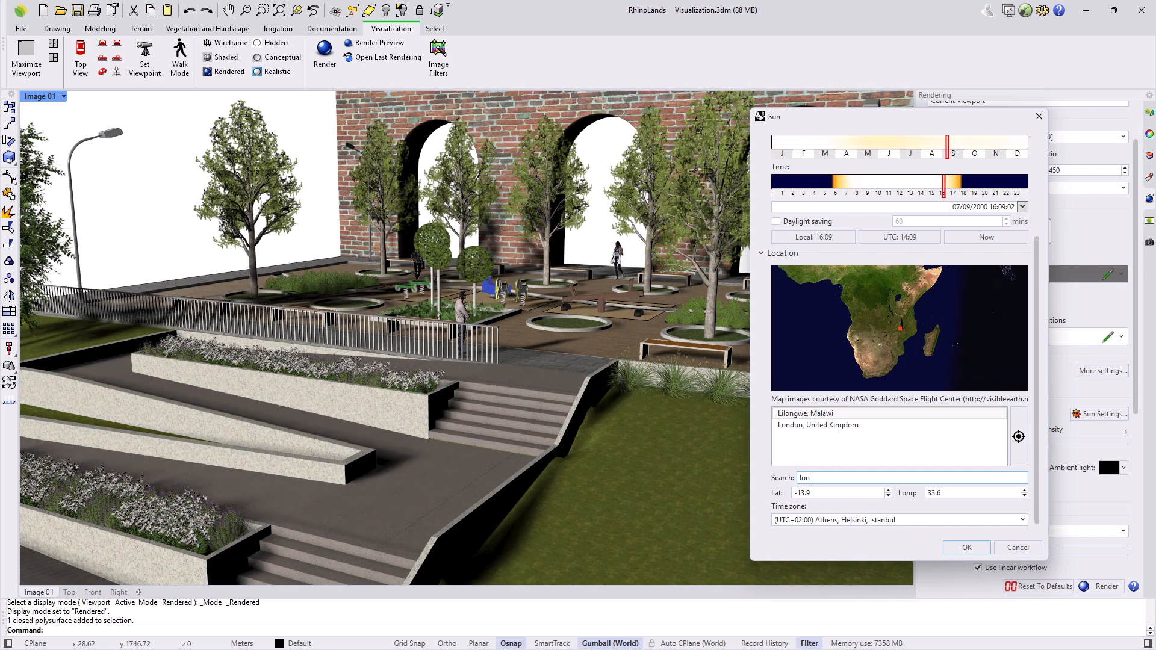
click(841, 427)
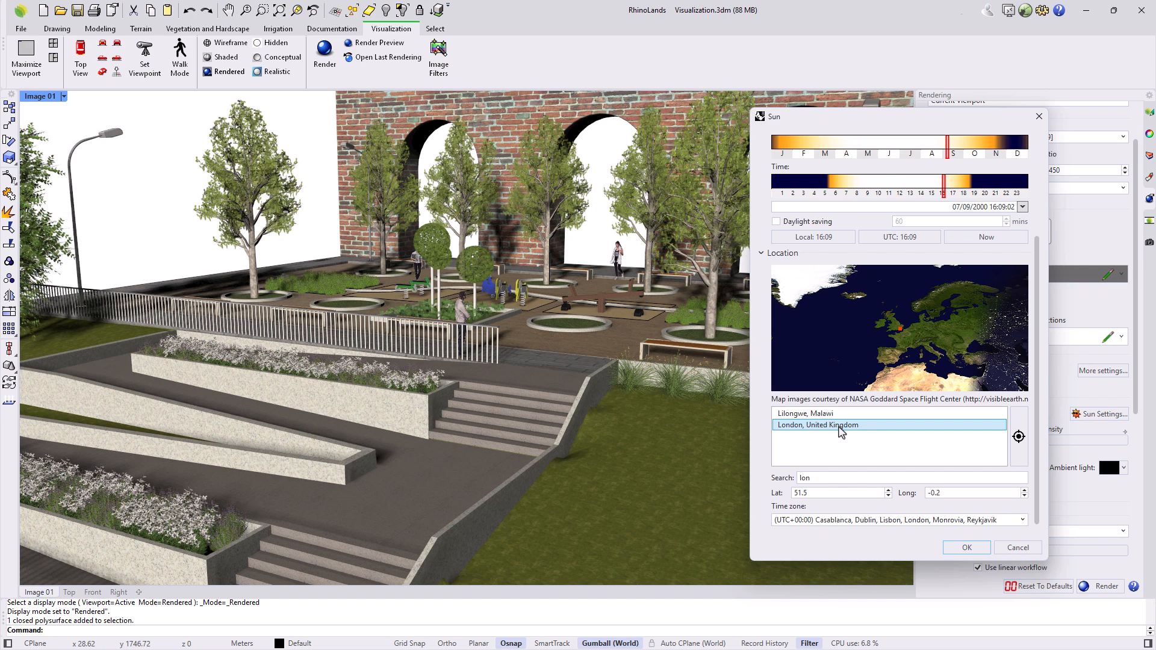
- Try manual sun control with an azimuth of 44.3° and an altitude of 38.1°, and return to date-and-location control
drag(1036, 423, 1033, 317)
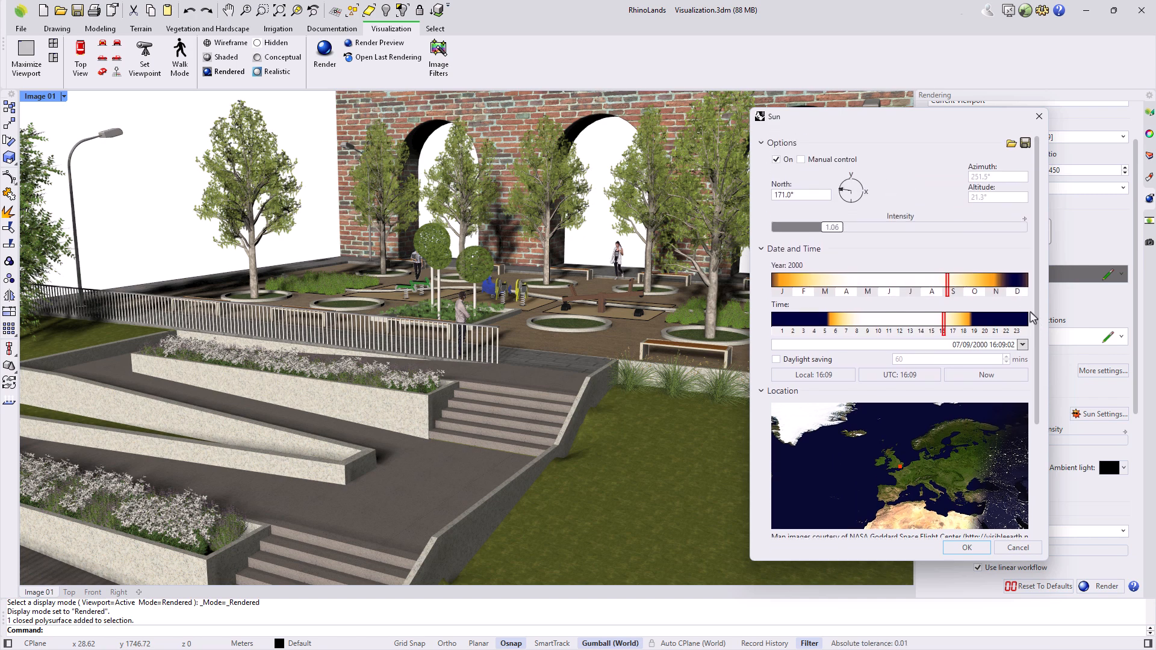
click(801, 160)
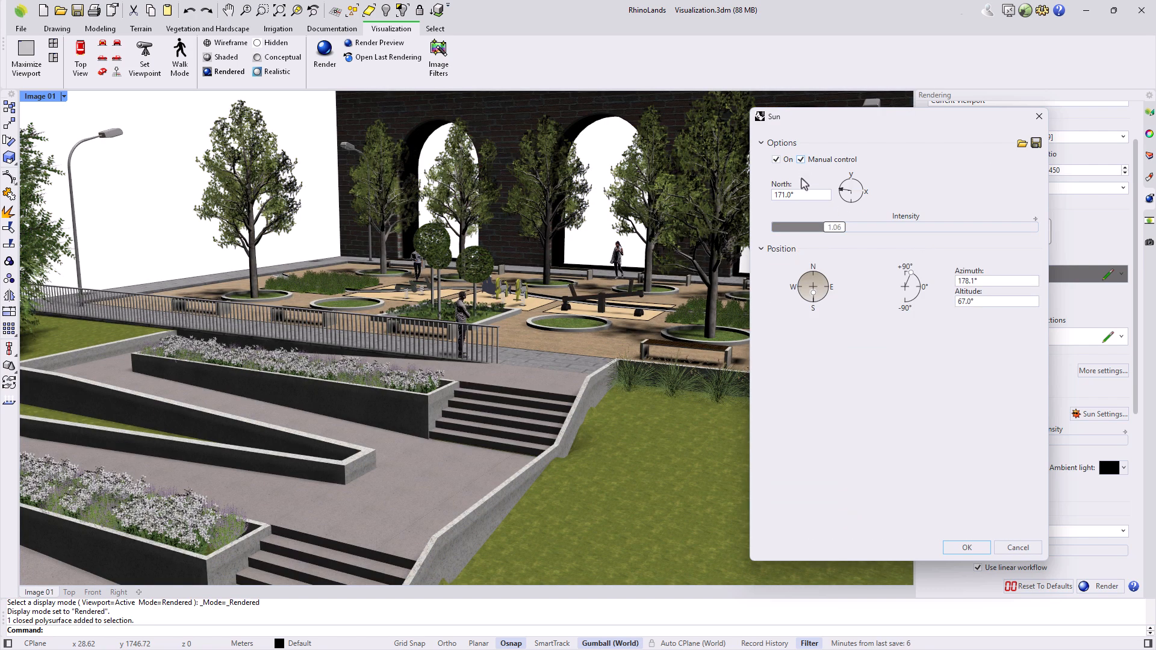
drag(822, 304, 822, 278)
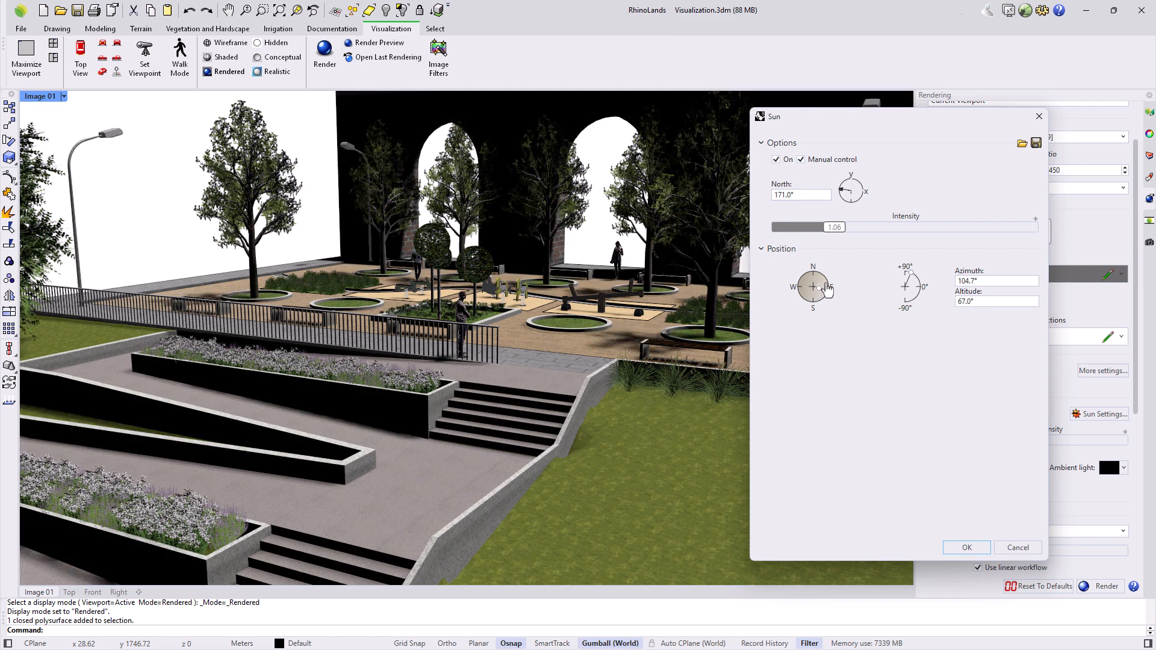
drag(913, 280, 919, 287)
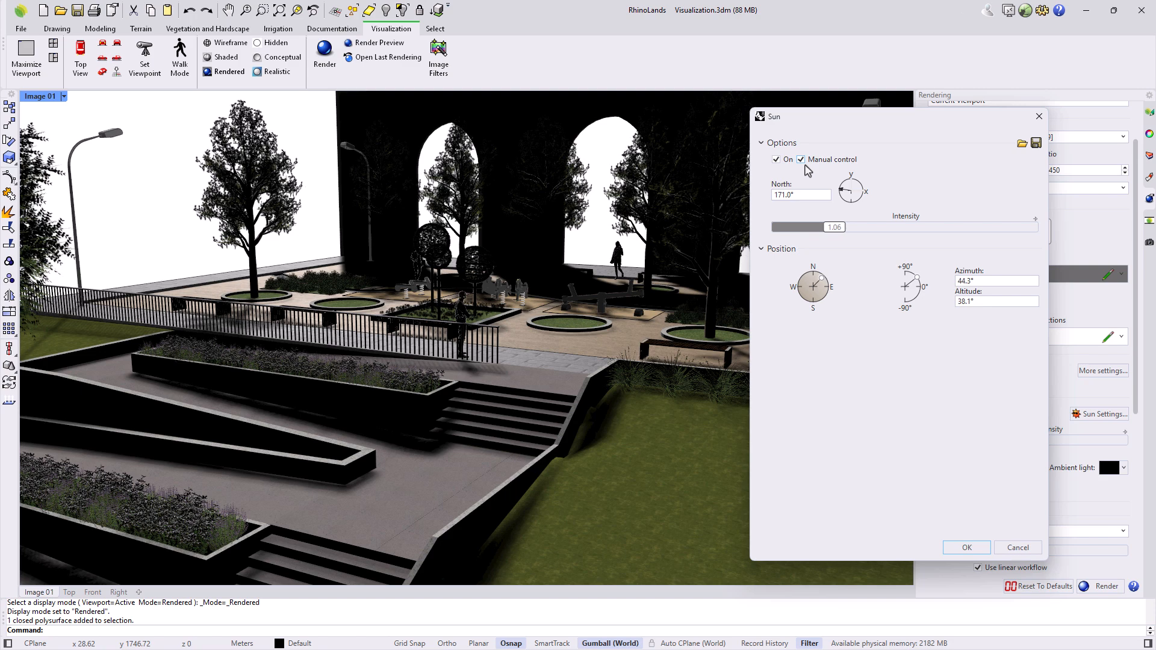
click(801, 159)
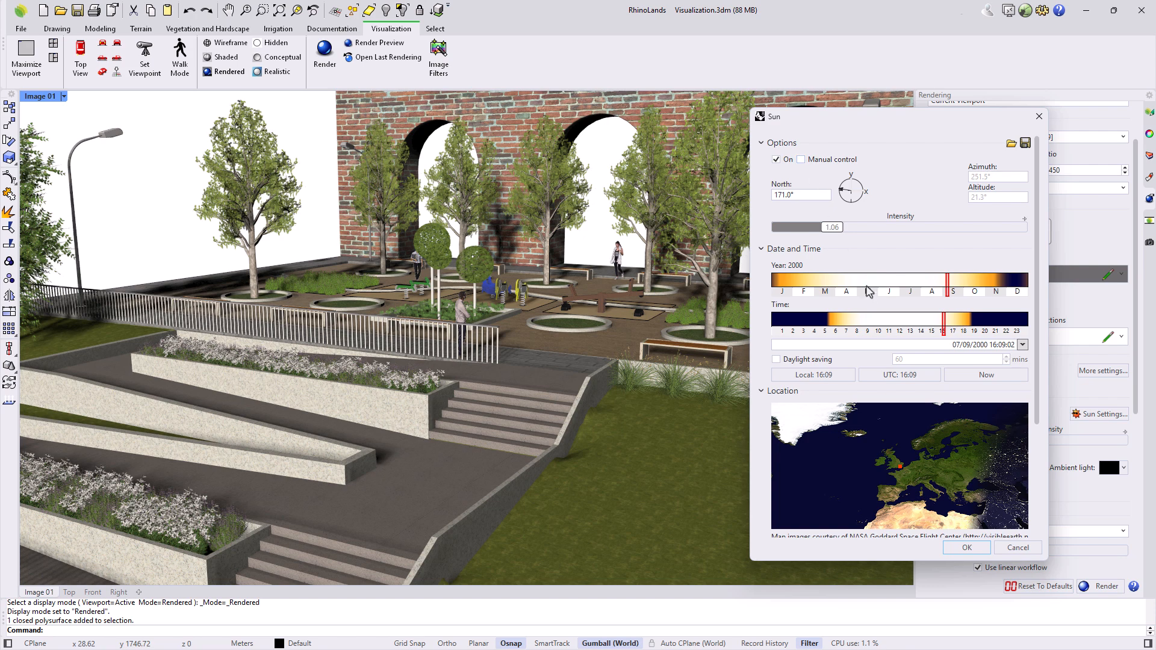
- Accept the sun settings and switch the render background to 360° Environment
click(966, 547)
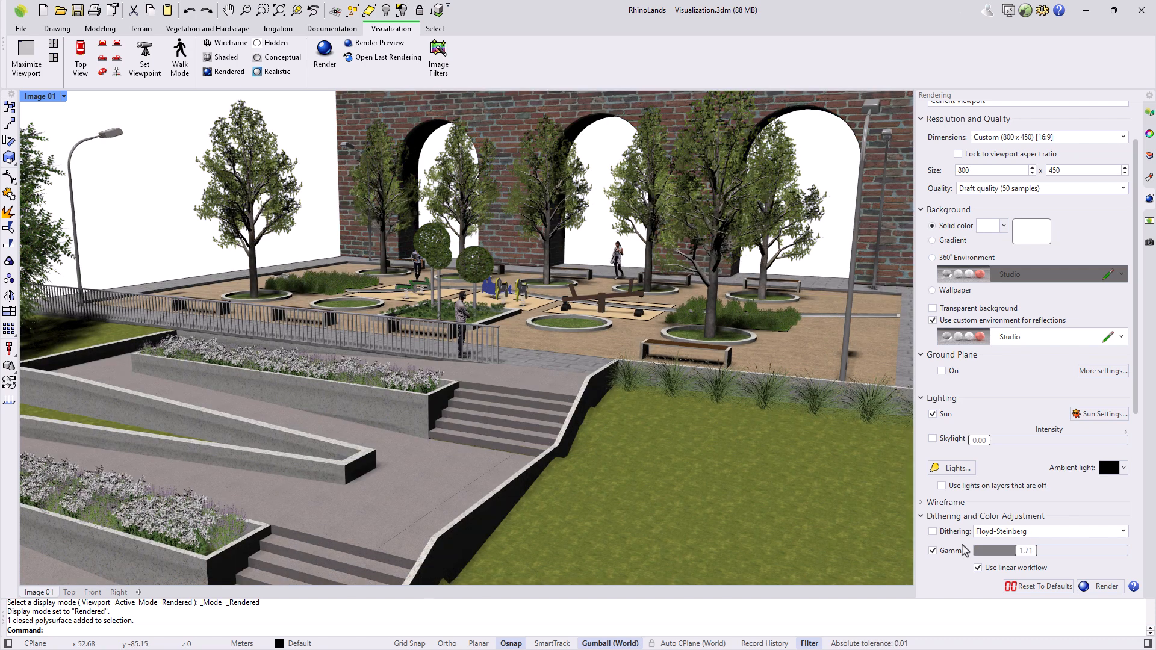
click(932, 257)
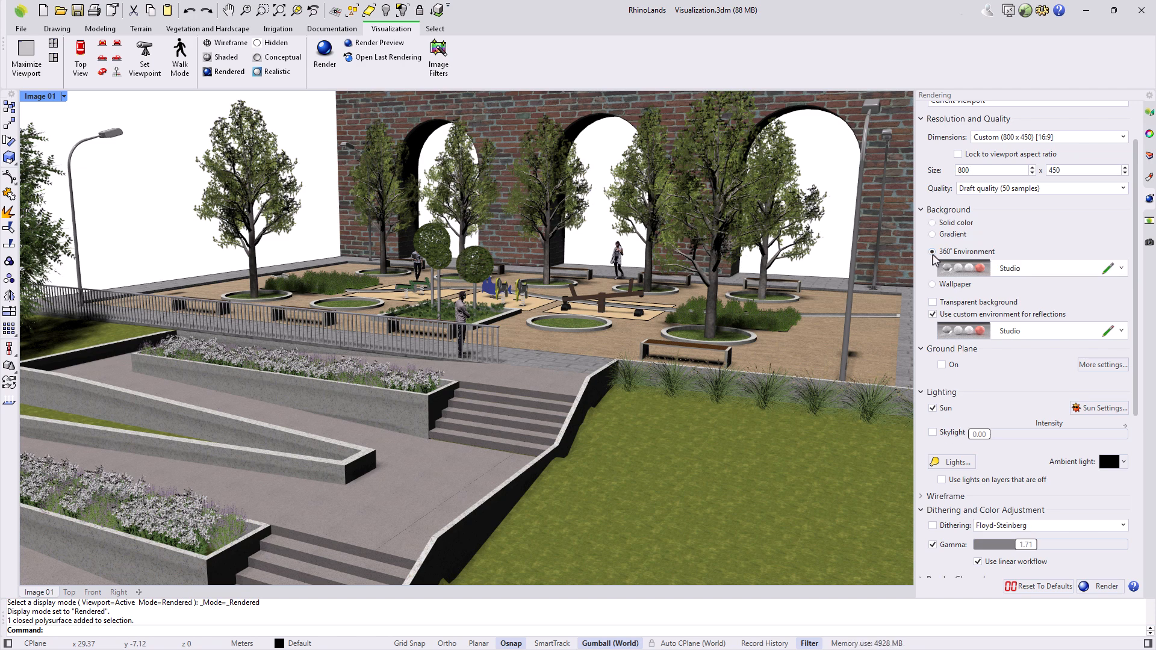
- Browse the environment library's available environments and close it without importing any
click(1121, 269)
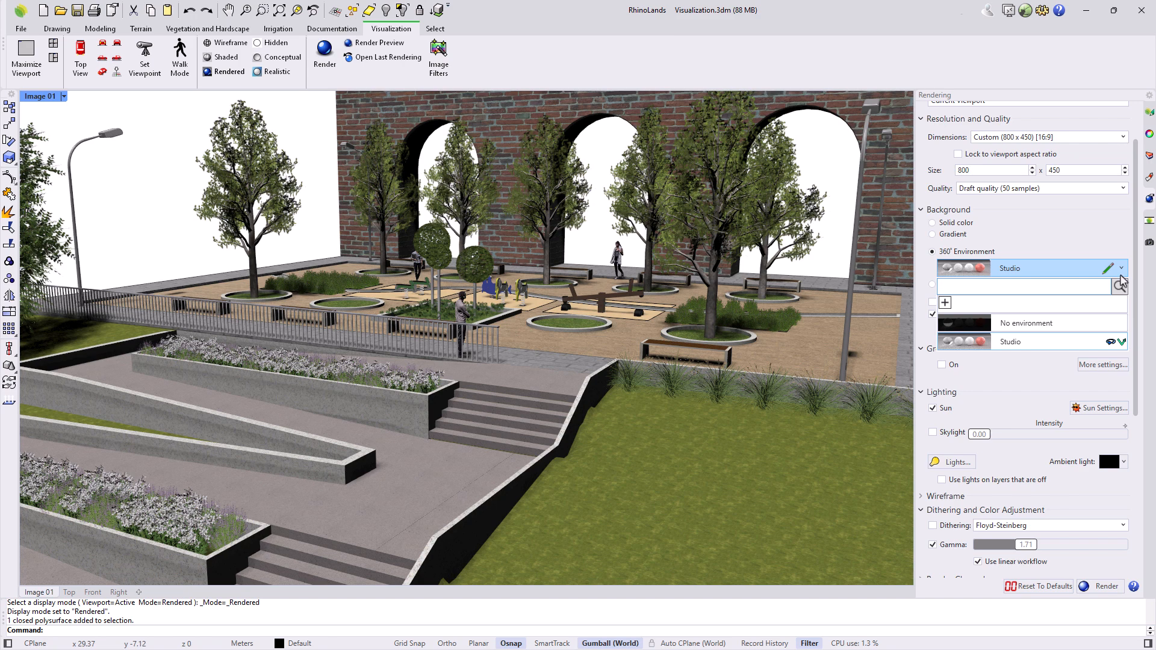
click(945, 303)
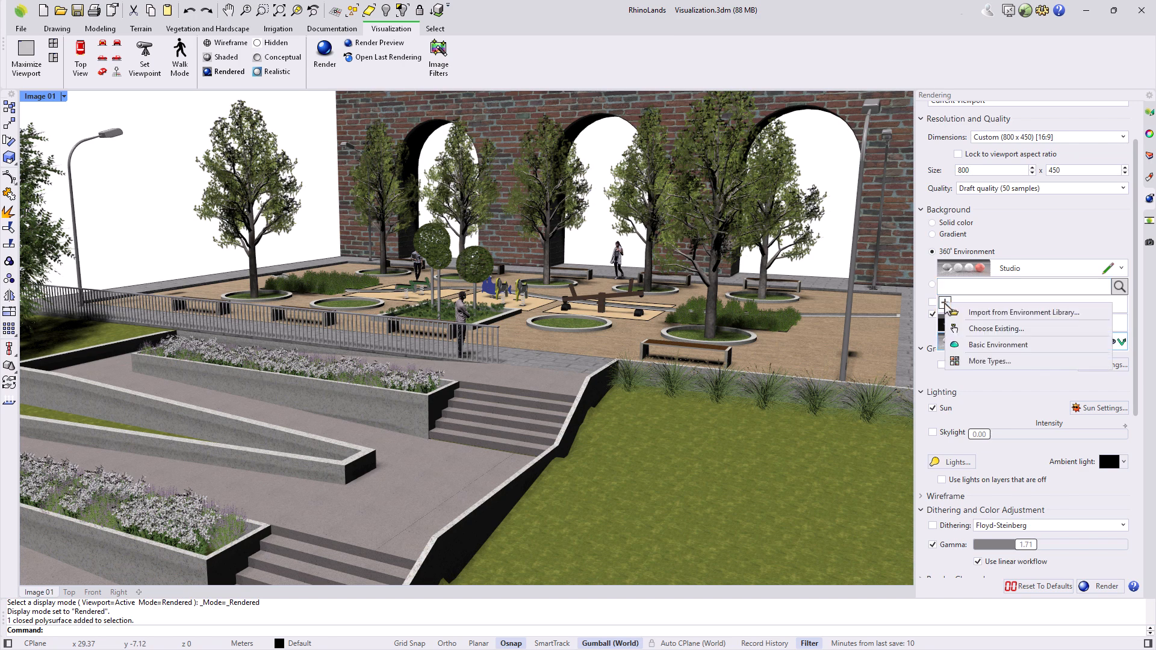
click(978, 313)
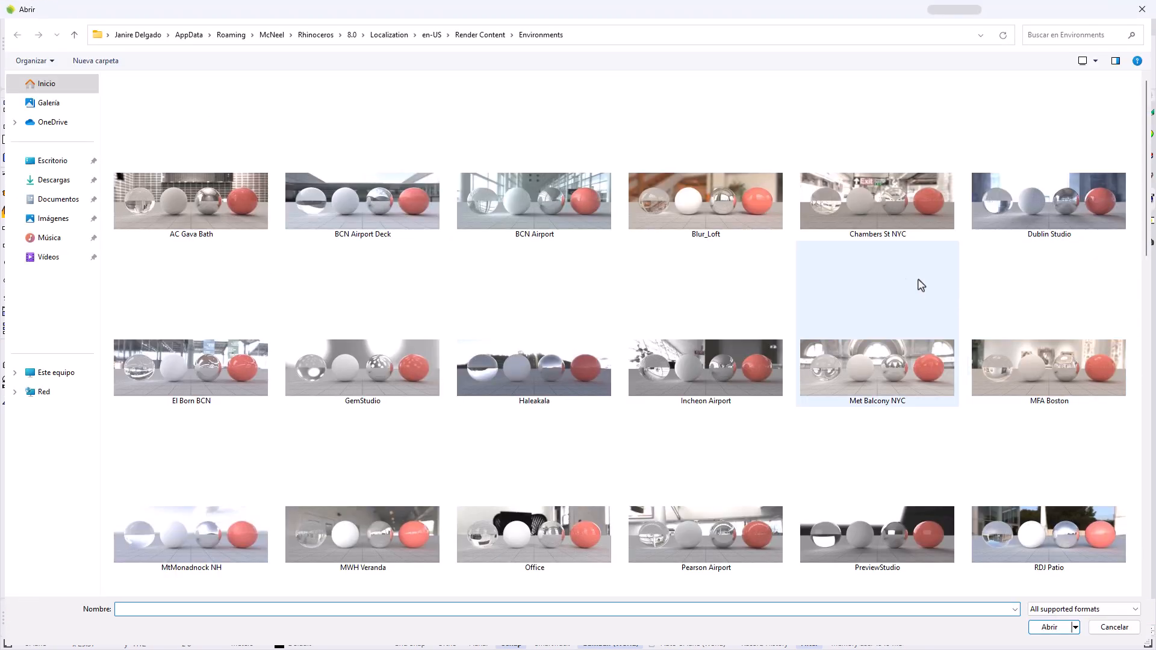
scroll(644, 258, down, 5)
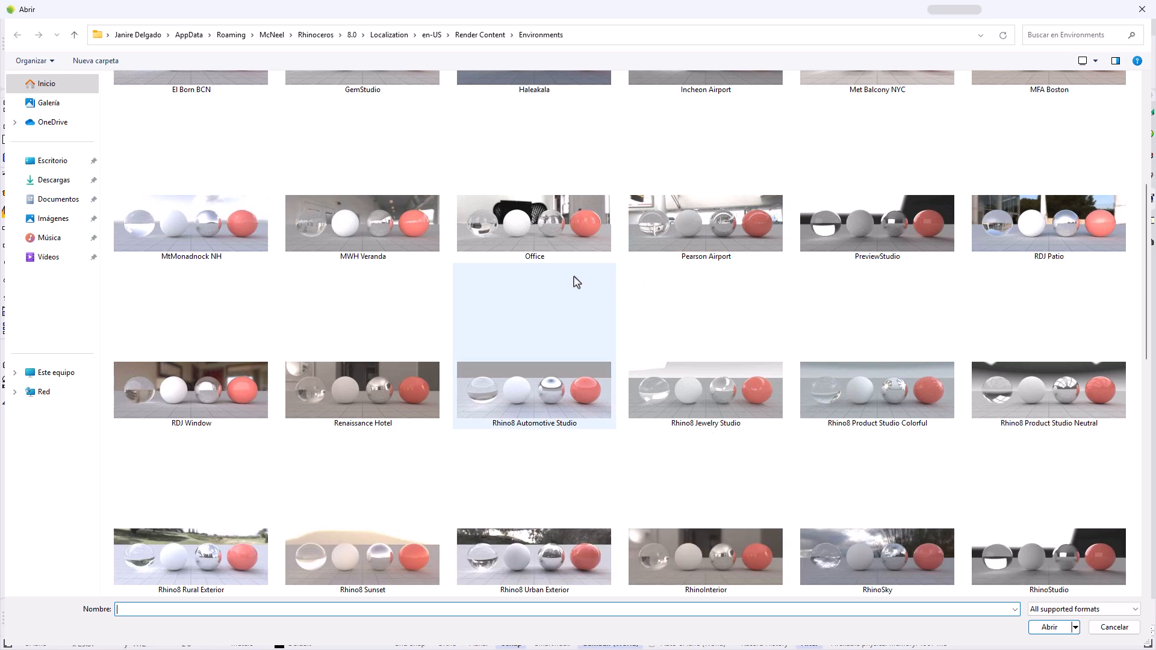
scroll(576, 279, down, 5)
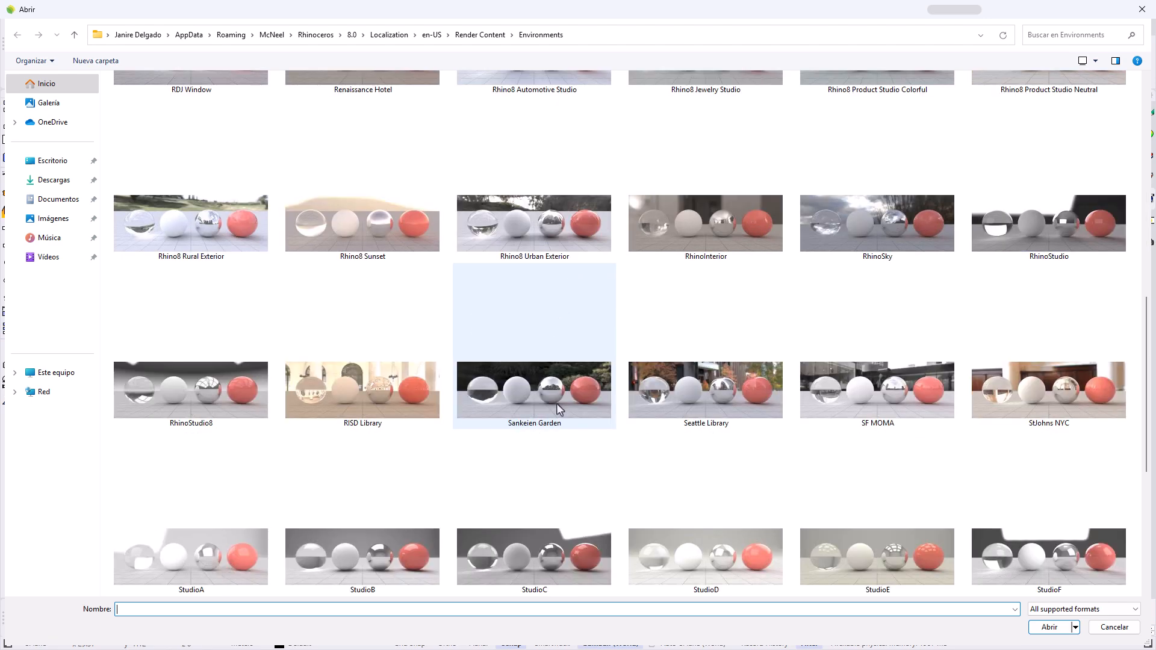
click(1141, 9)
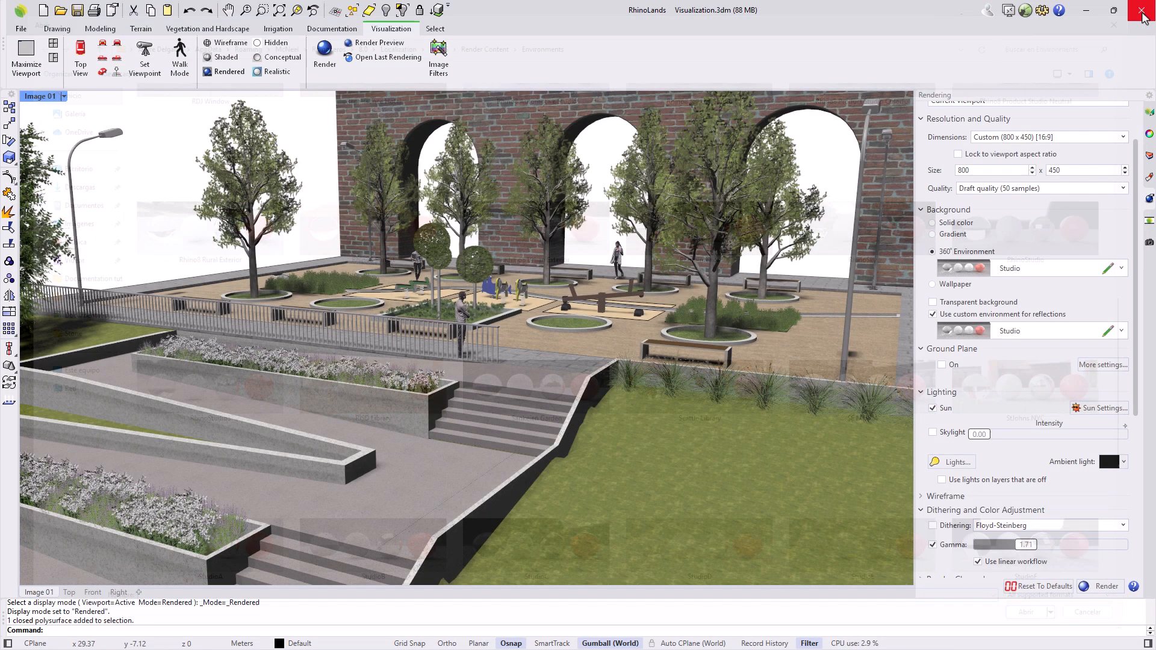
- Open the Studio environment for editing and replace its background image file with pretoria_gardens_4k.exr from Downloads
click(1107, 269)
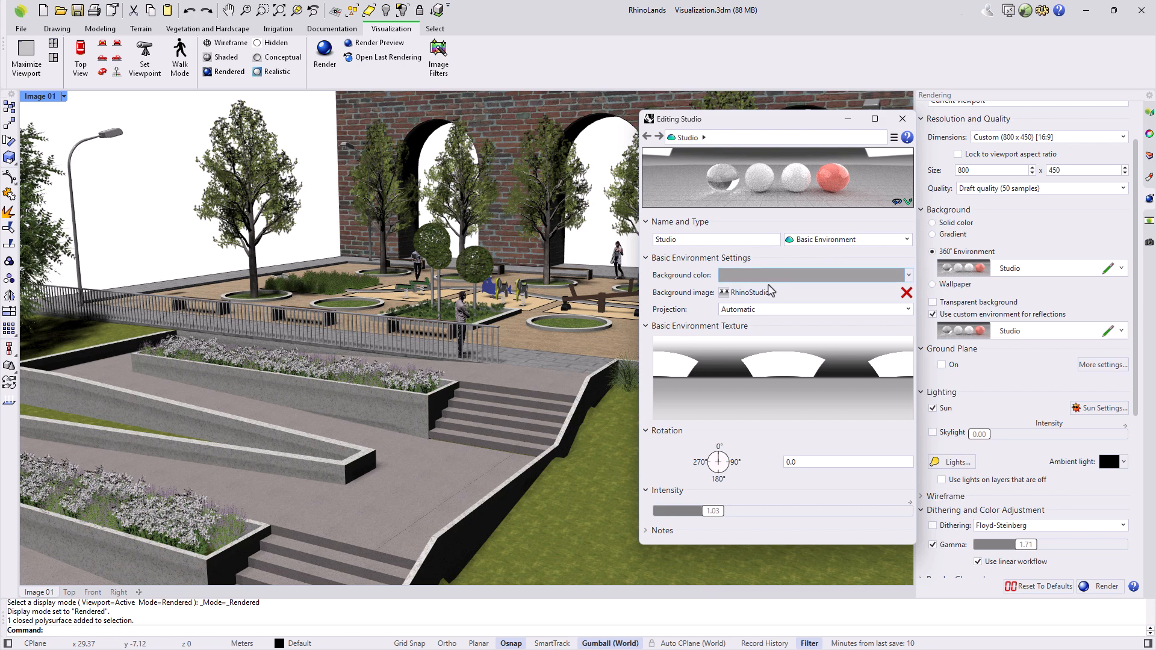
click(749, 294)
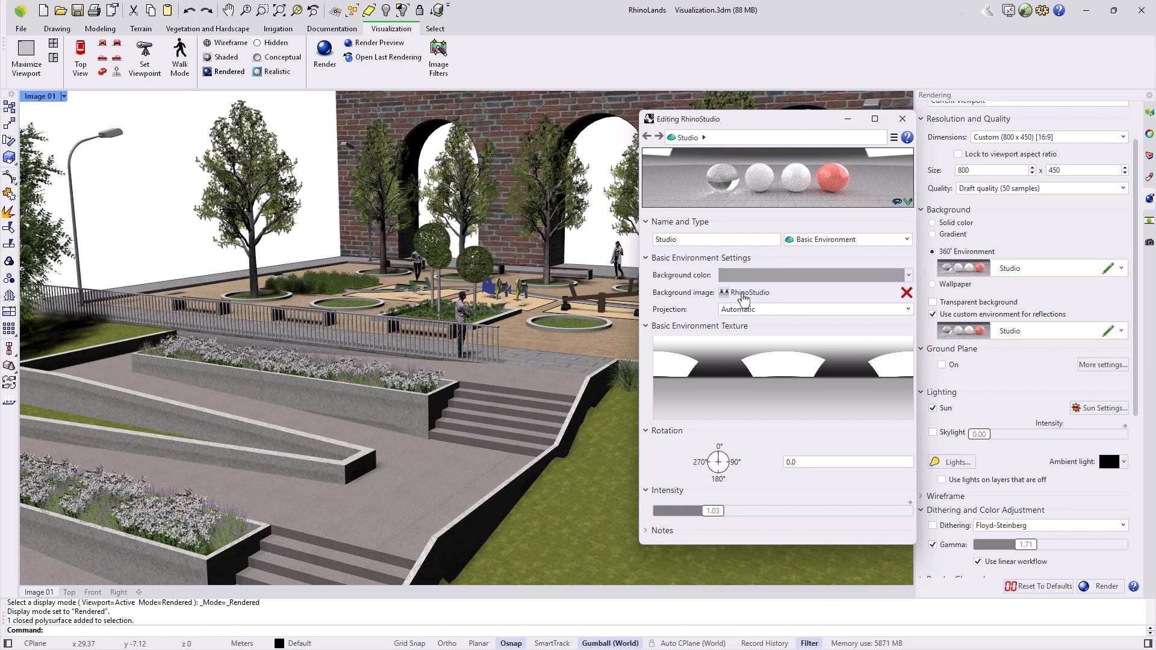
click(874, 377)
click(142, 129)
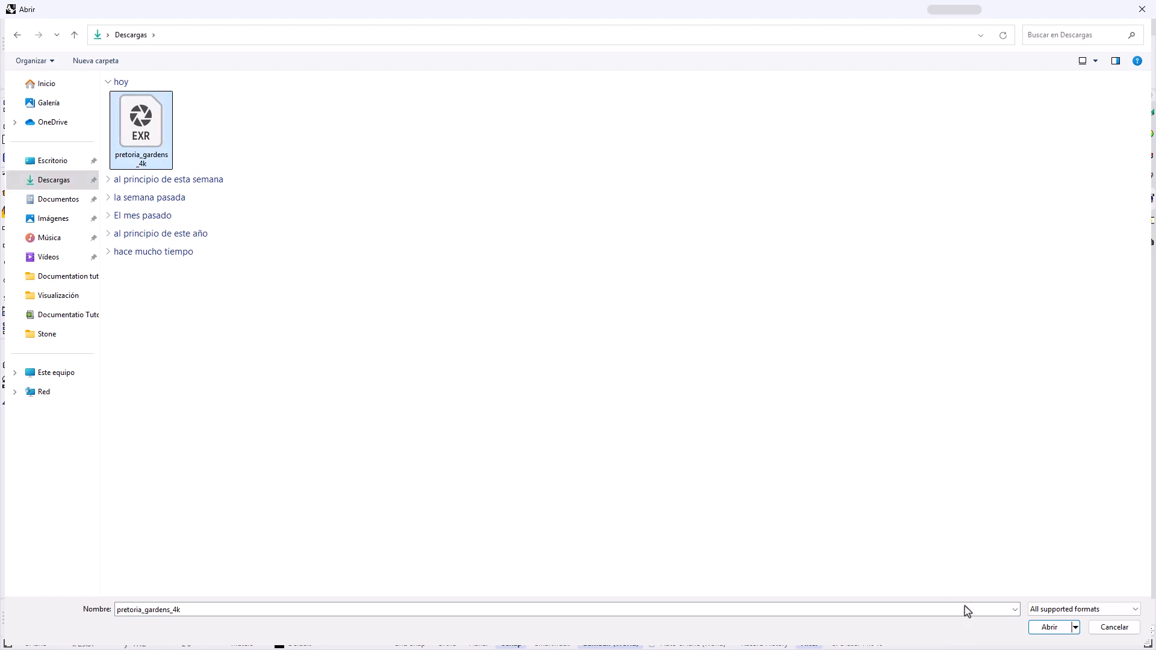
click(1048, 627)
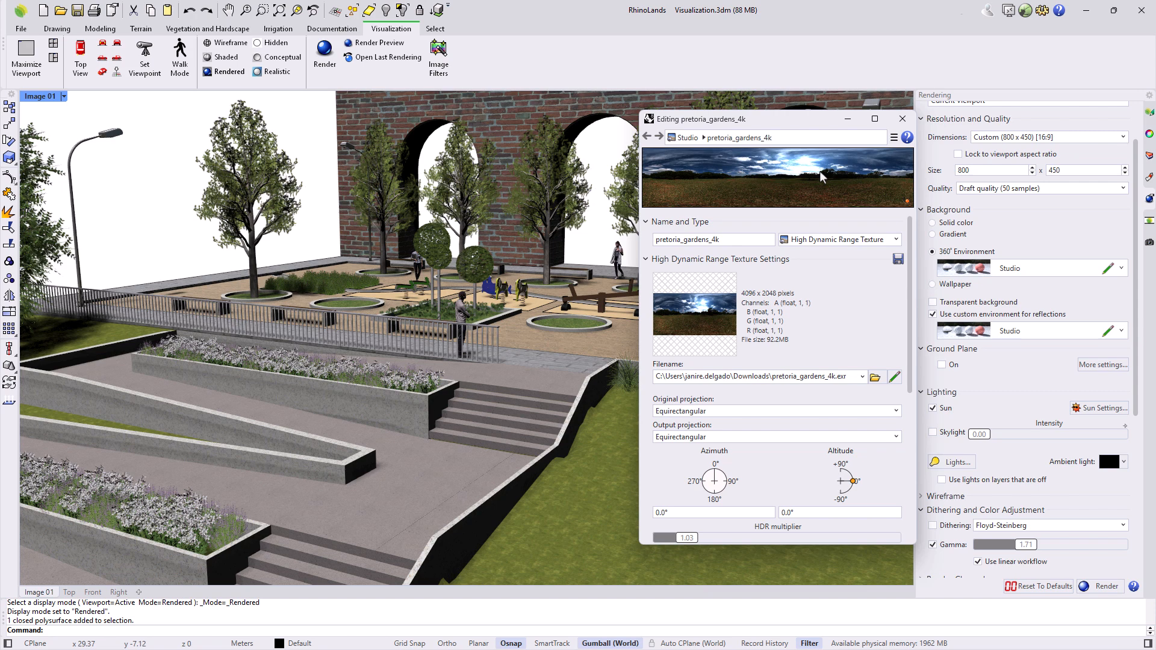
- Rotate the pretoria_gardens_4k texture to azimuth 294.3° and altitude -4.0°, and close the environment editor
drag(714, 475, 705, 482)
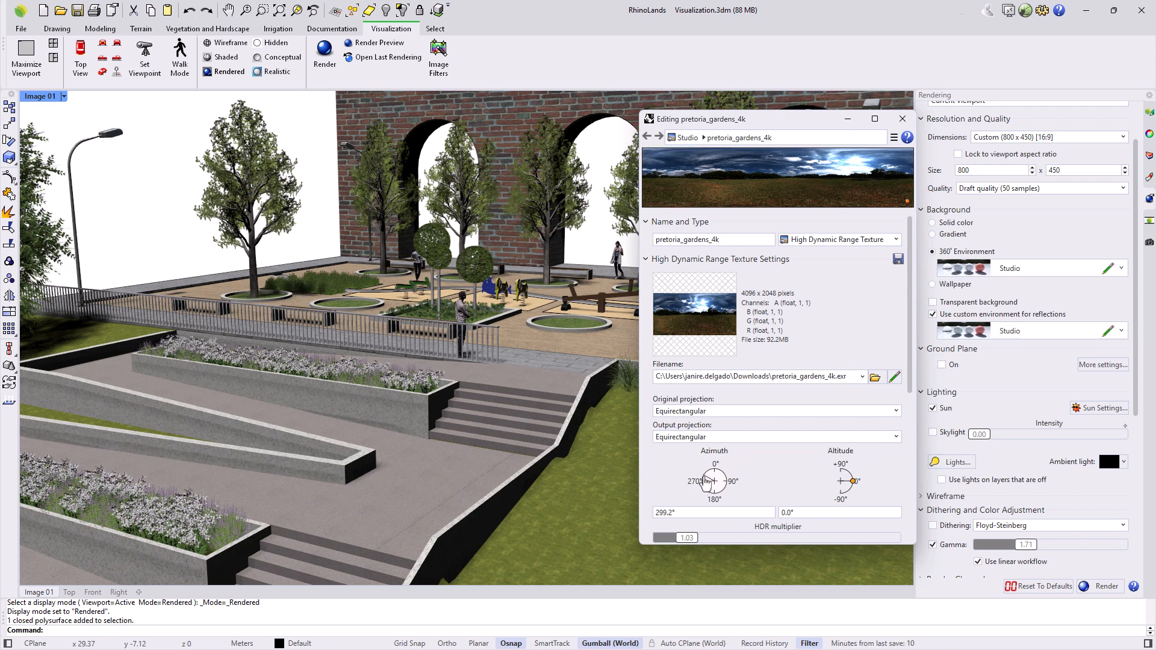
drag(706, 482, 703, 481)
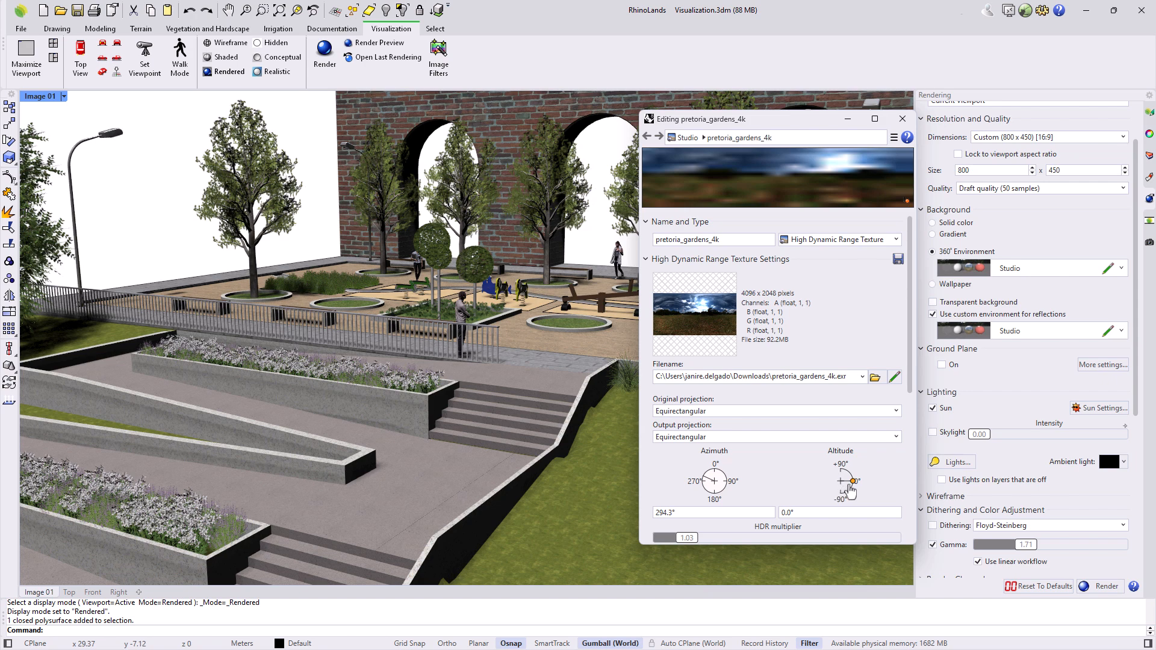
drag(853, 485, 853, 486)
scroll(746, 520, down, 1)
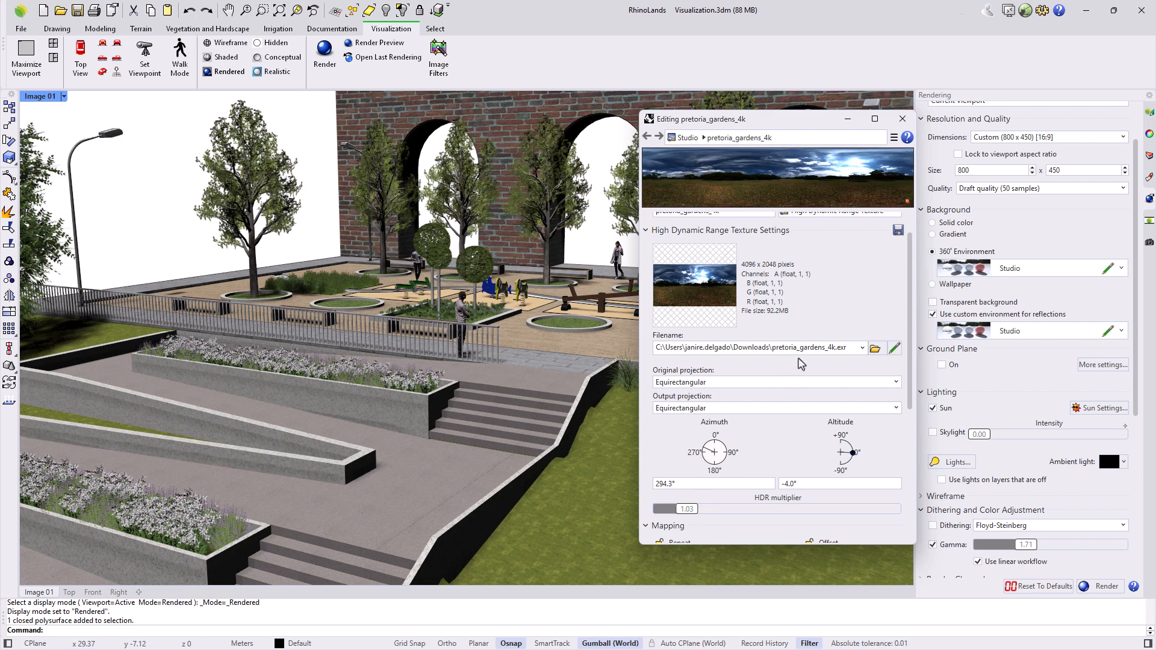
click(902, 119)
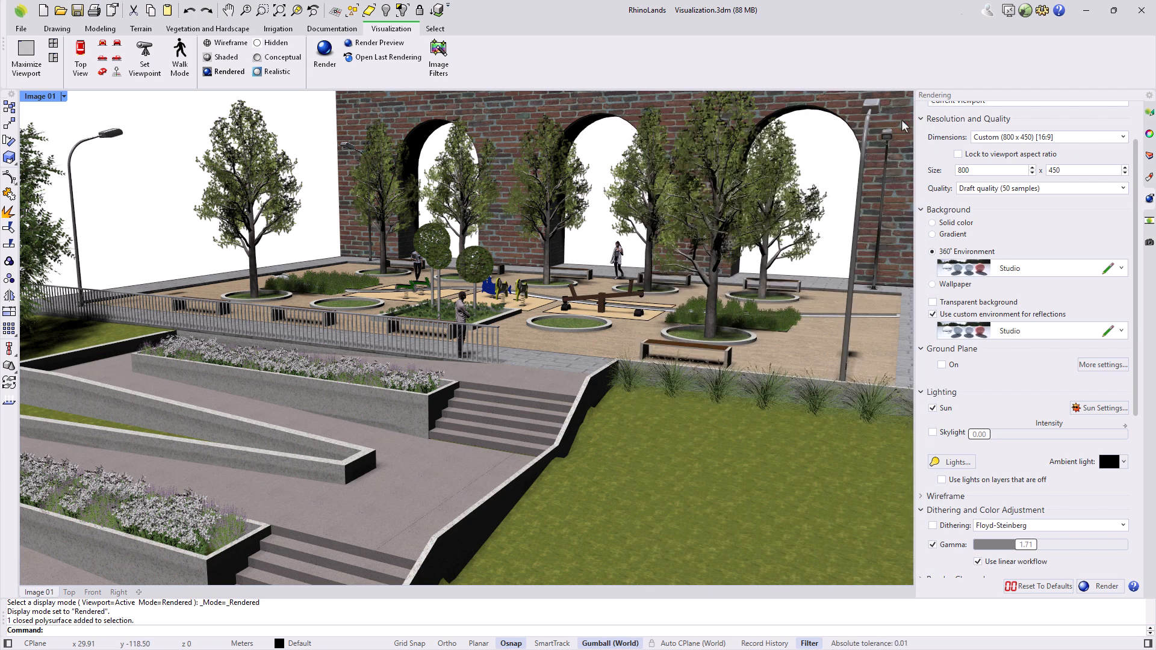
- Turn off the custom environment for reflections, render a test image, stop it before the last samples, and close the render window
click(937, 314)
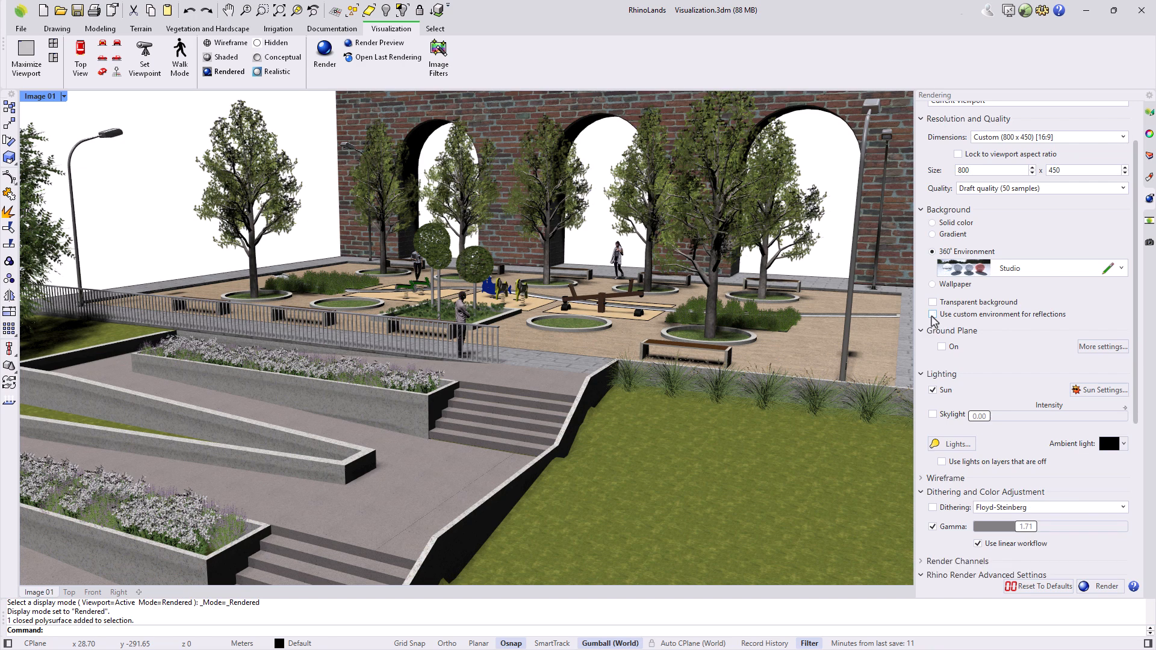
click(1105, 587)
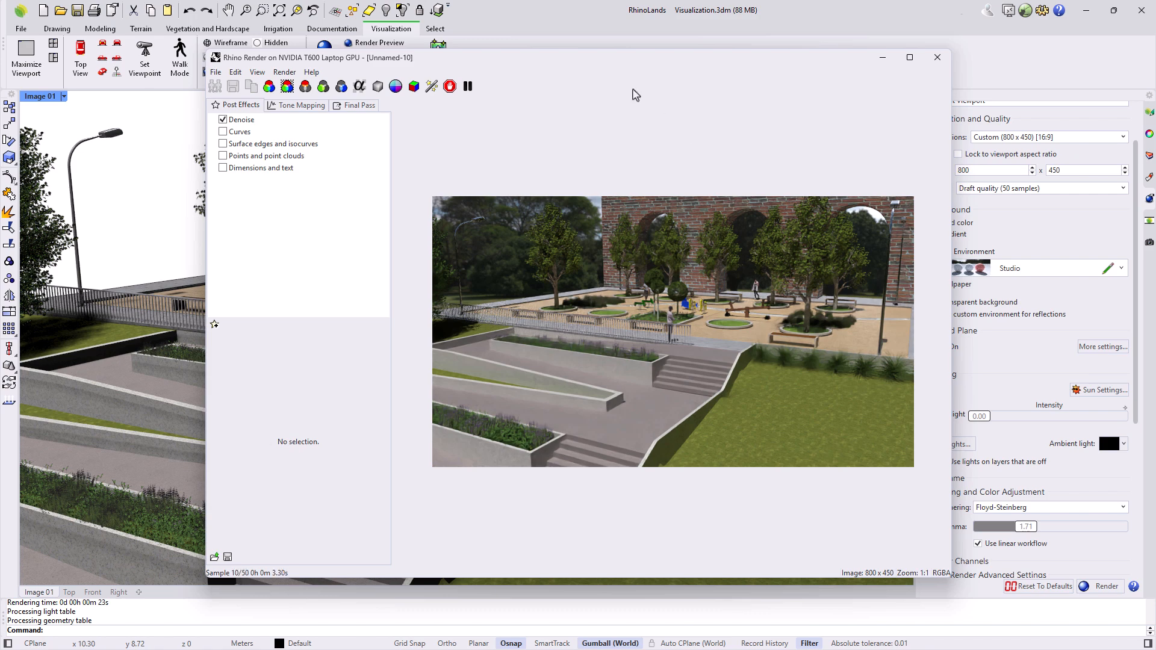
drag(623, 66, 770, 72)
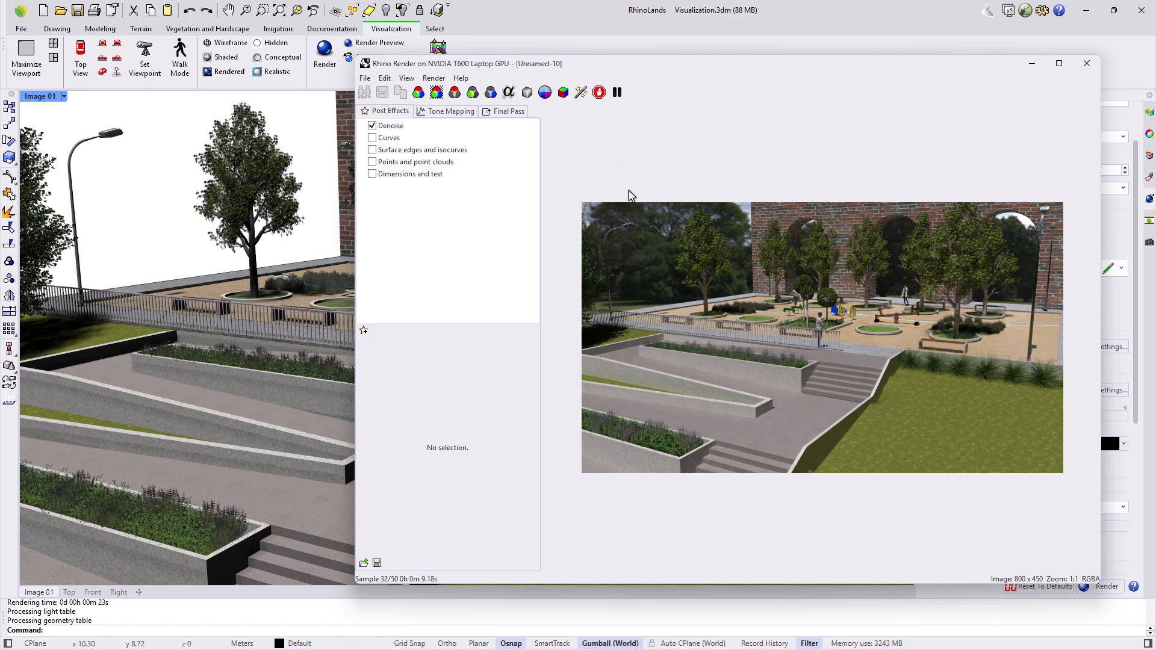
click(599, 92)
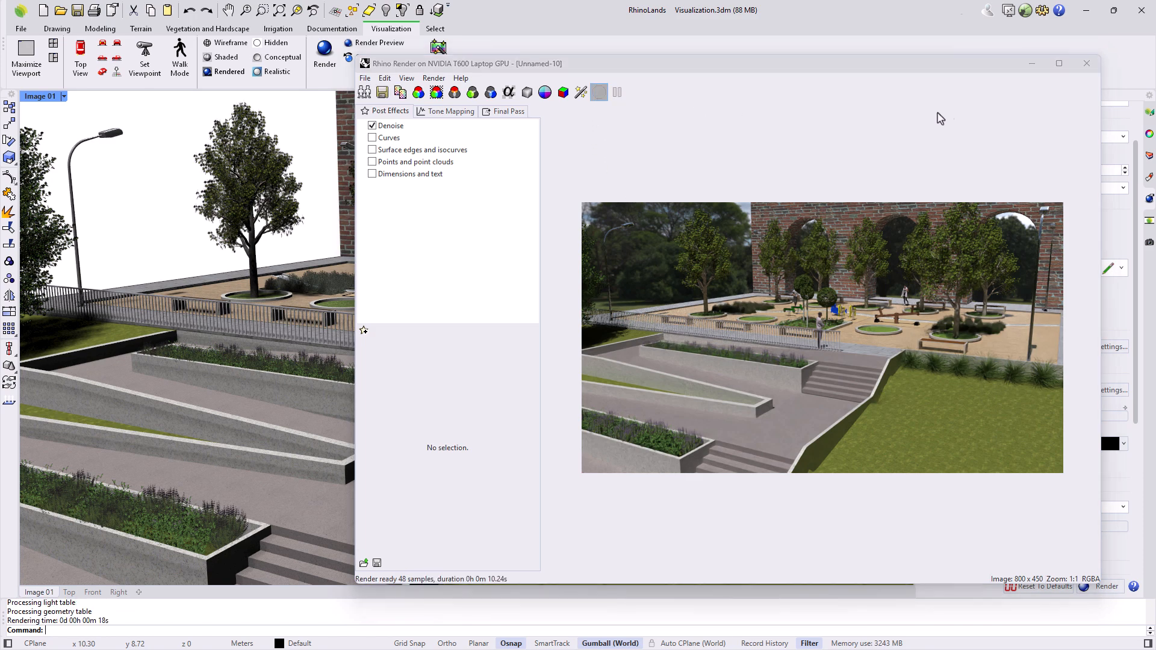
click(1086, 64)
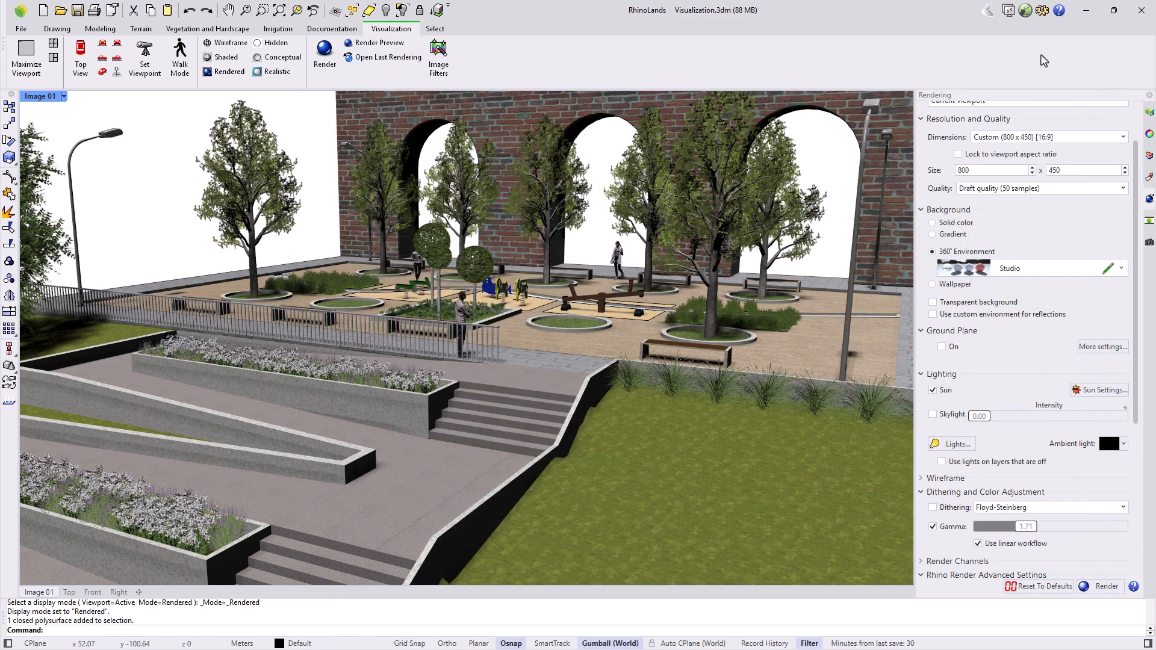
- Set the V repeat of the Studio environment's pretoria_gardens_4k texture to 2.00 and close the editor
click(1106, 269)
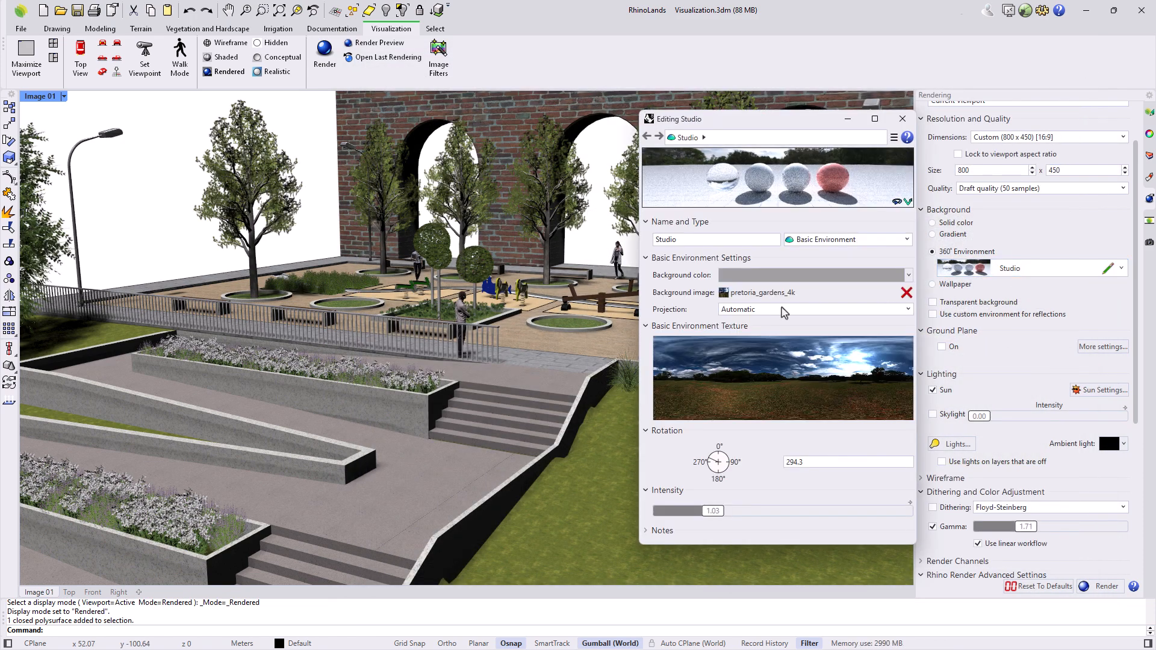
click(753, 295)
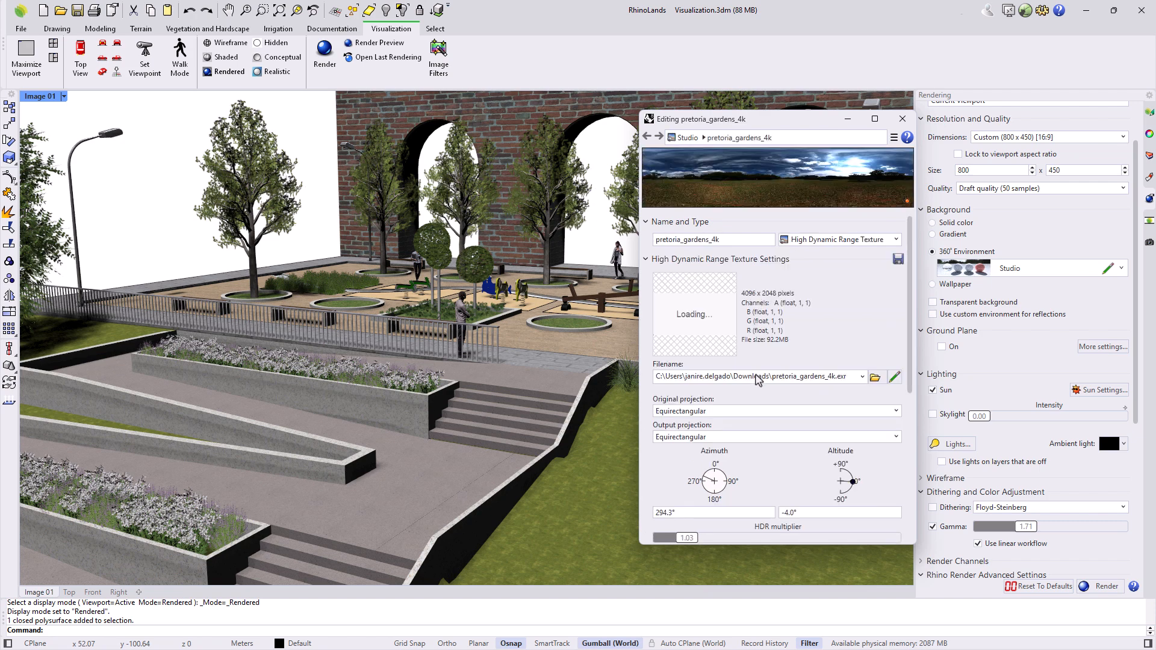
scroll(750, 433, down, 5)
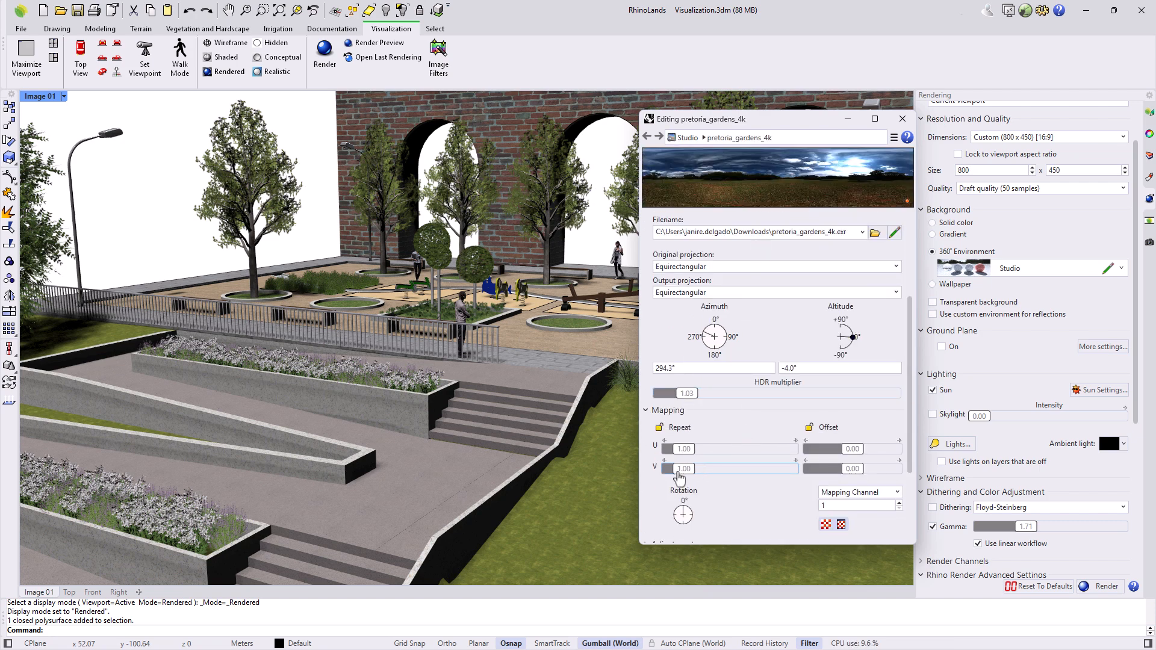
click(683, 474)
text(2)
key(Return)
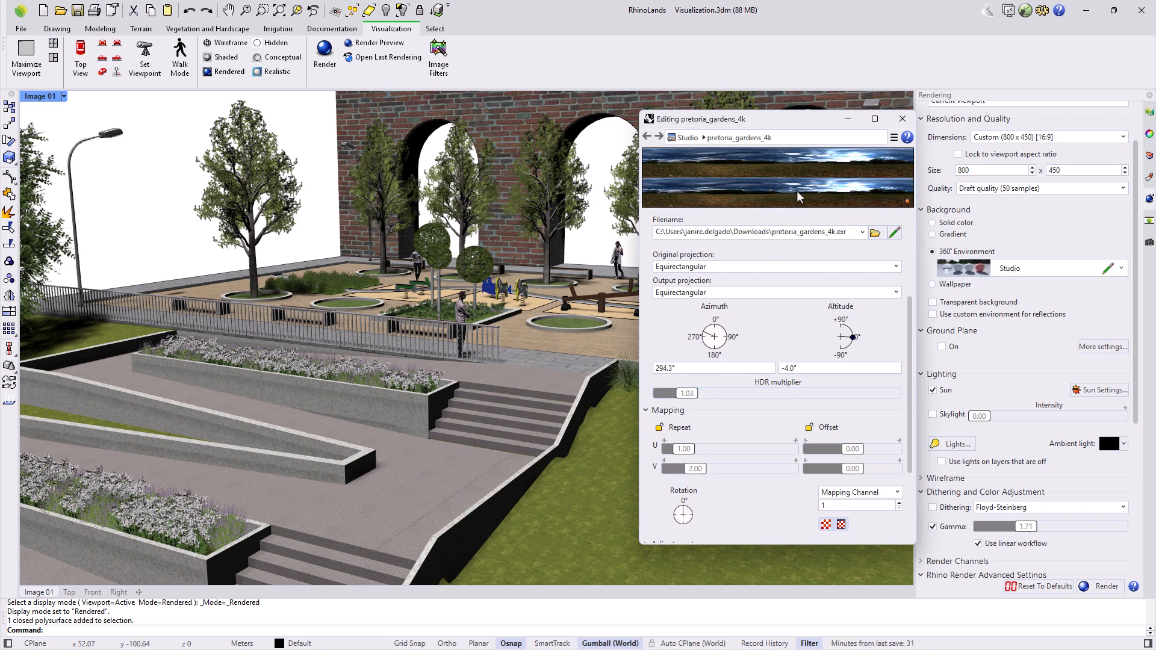
click(901, 118)
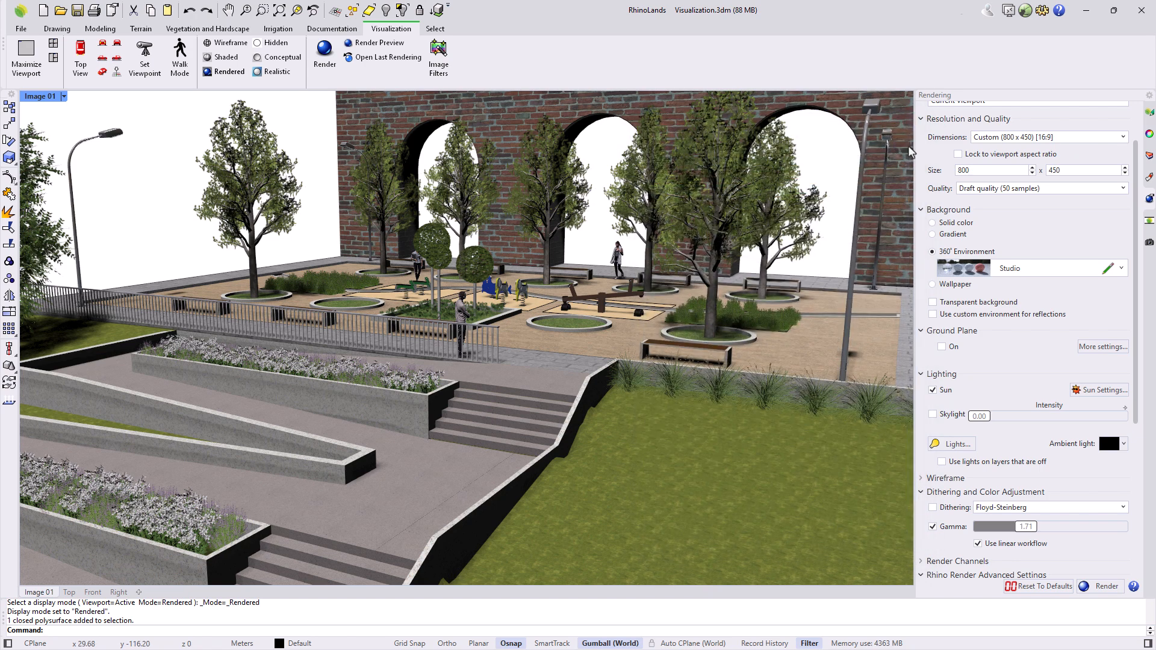
- Render a draft test image of the plaza with the pretoria_gardens_4k background and close the render window
click(1100, 587)
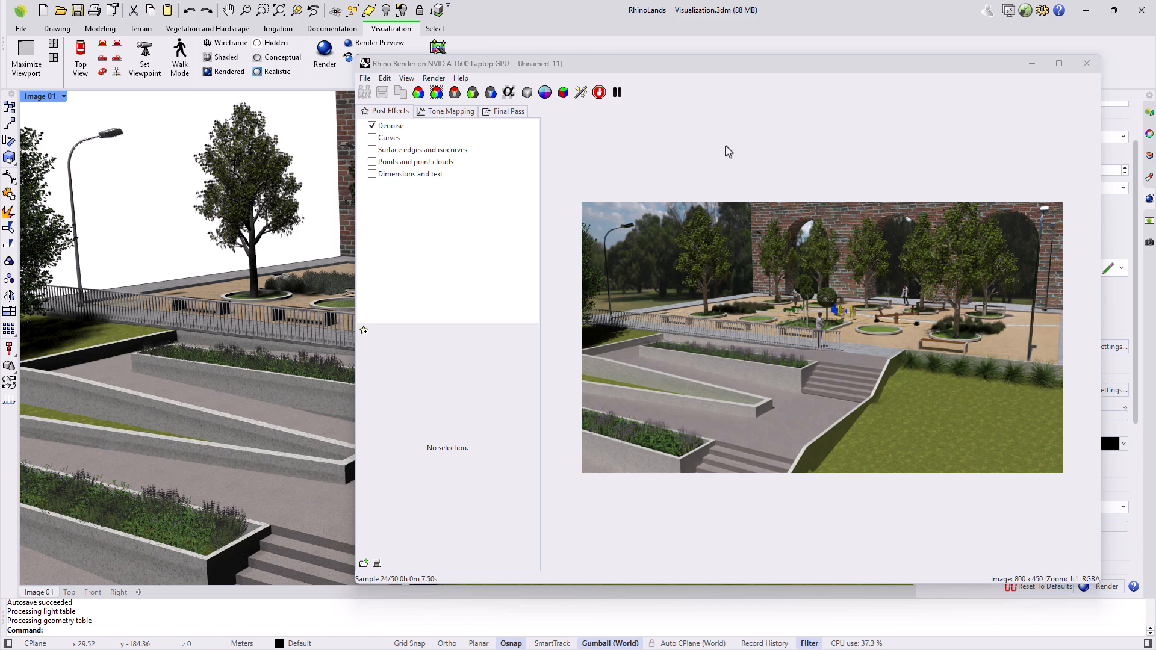
drag(762, 71, 734, 66)
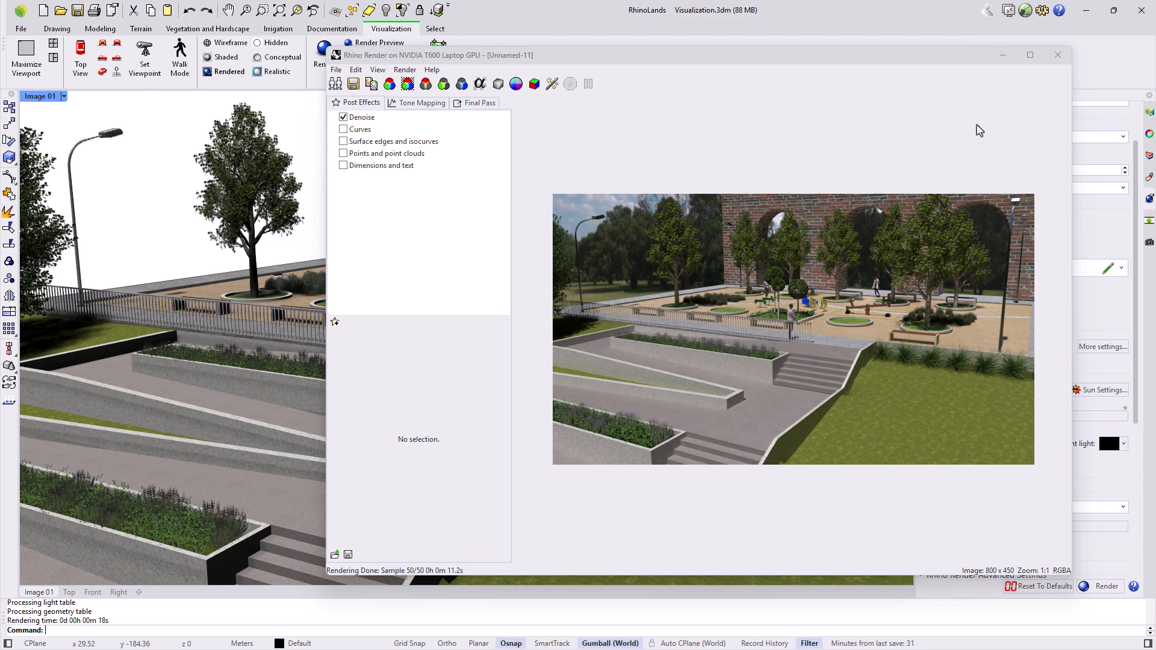
click(1057, 55)
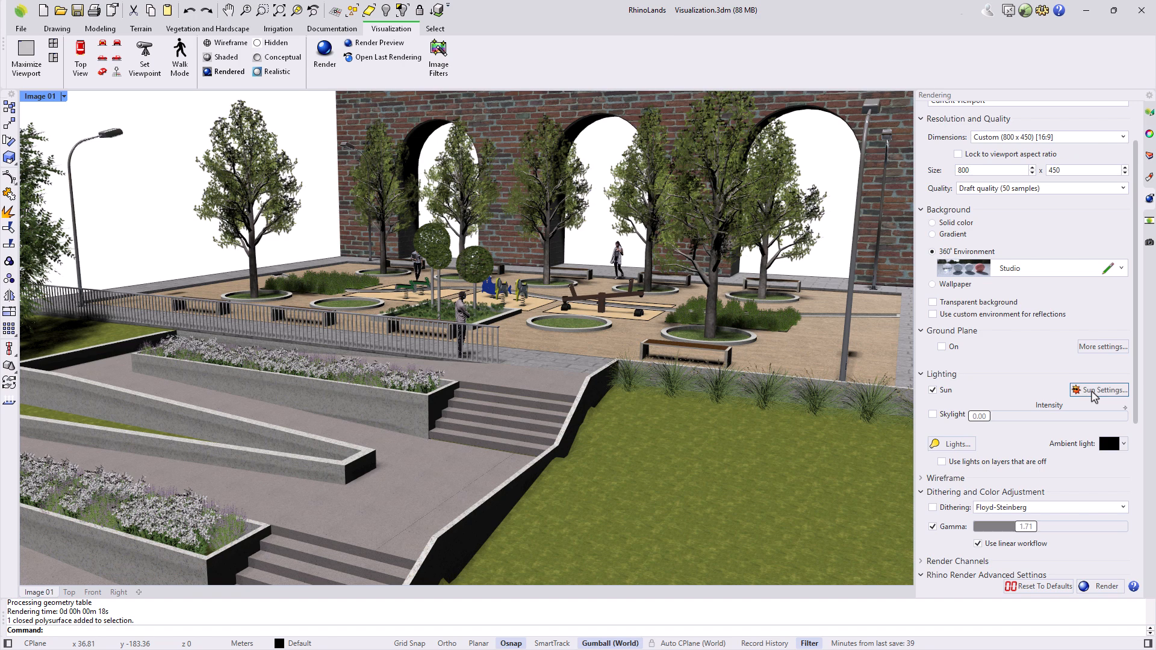
- Set the sun intensity to 0.80 and accept the sun settings
click(1092, 392)
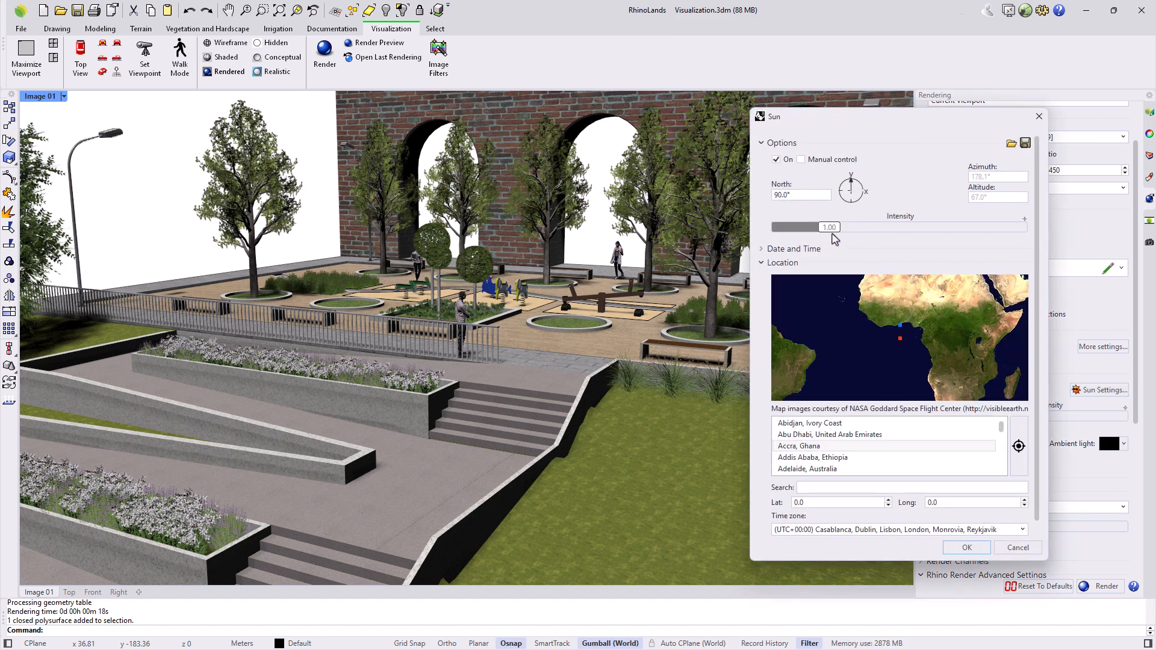
double_click(827, 232)
text(0.8)
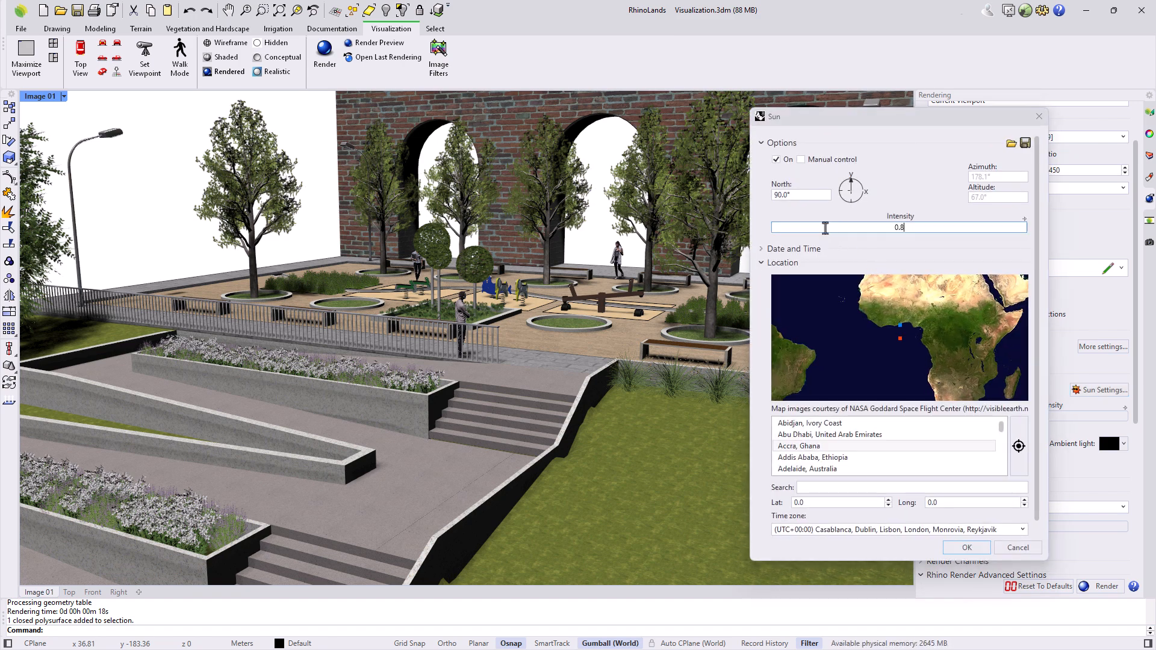
key(Return)
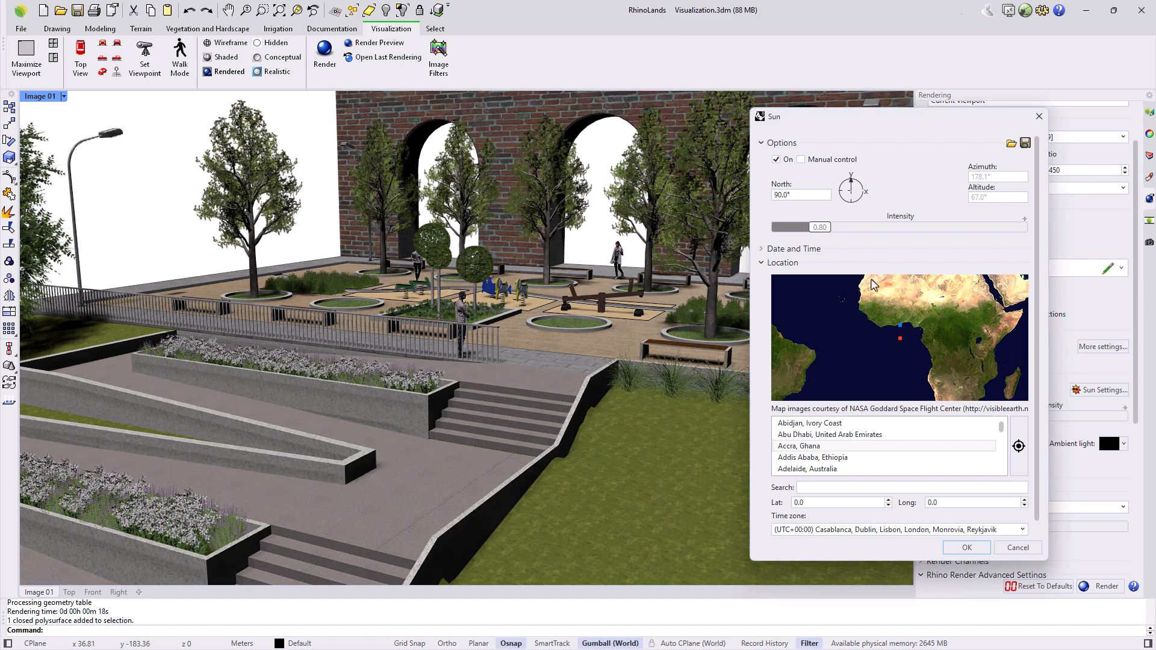
click(966, 547)
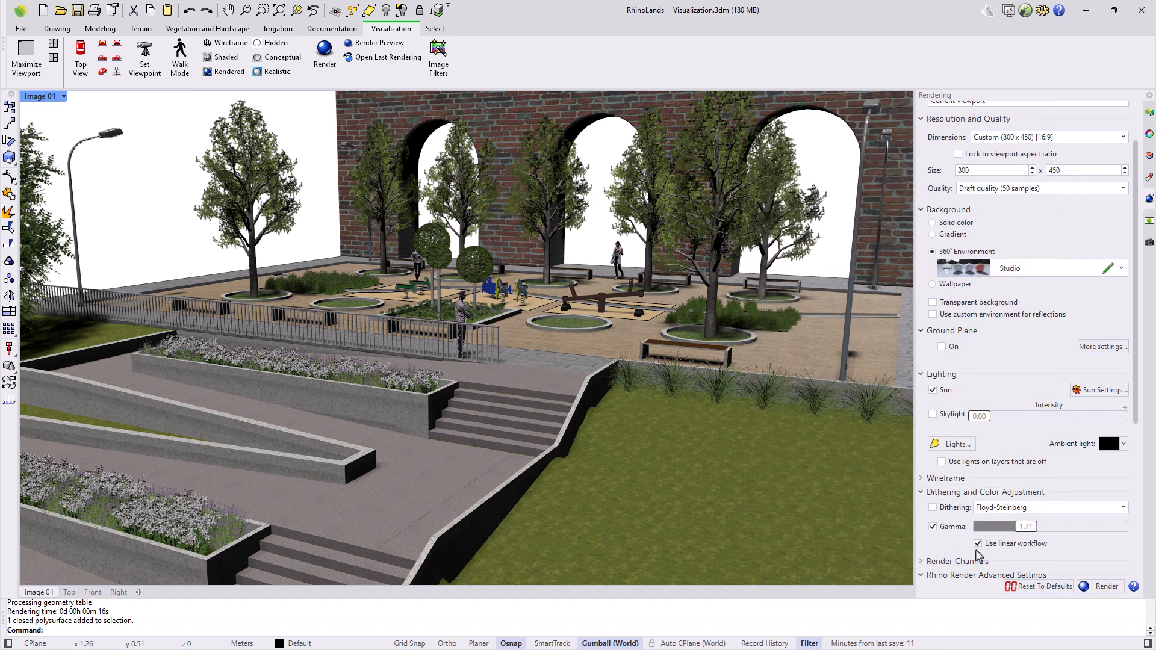
- Switch the render background to Solid color with a transparent background
scroll(939, 385, up, 3)
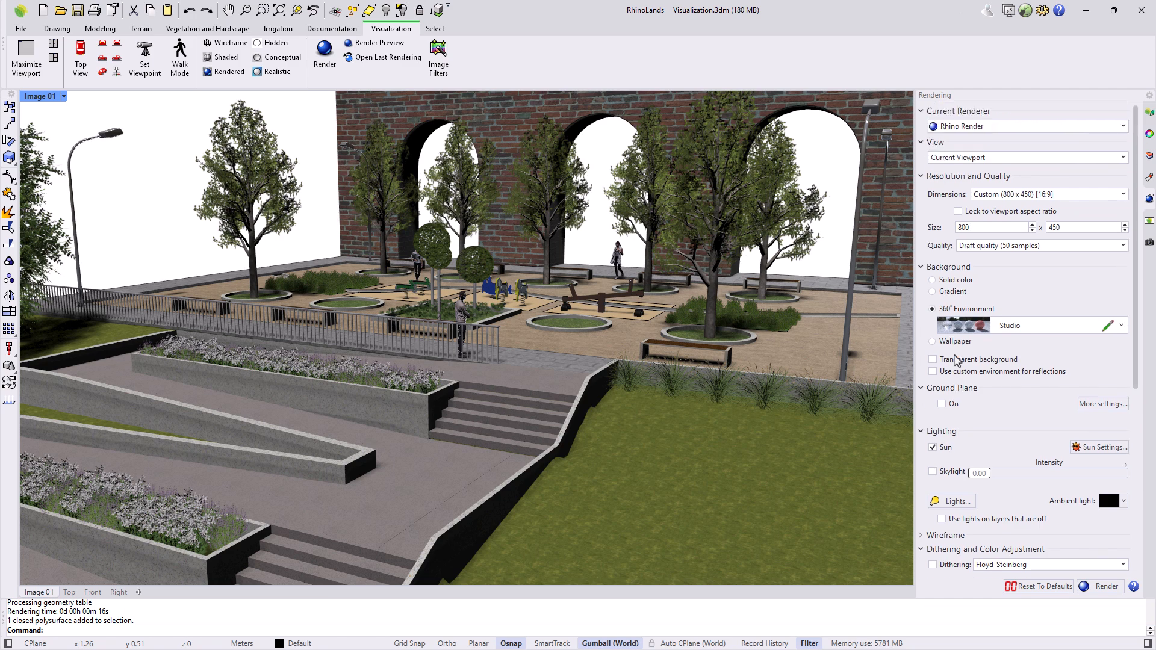
click(933, 280)
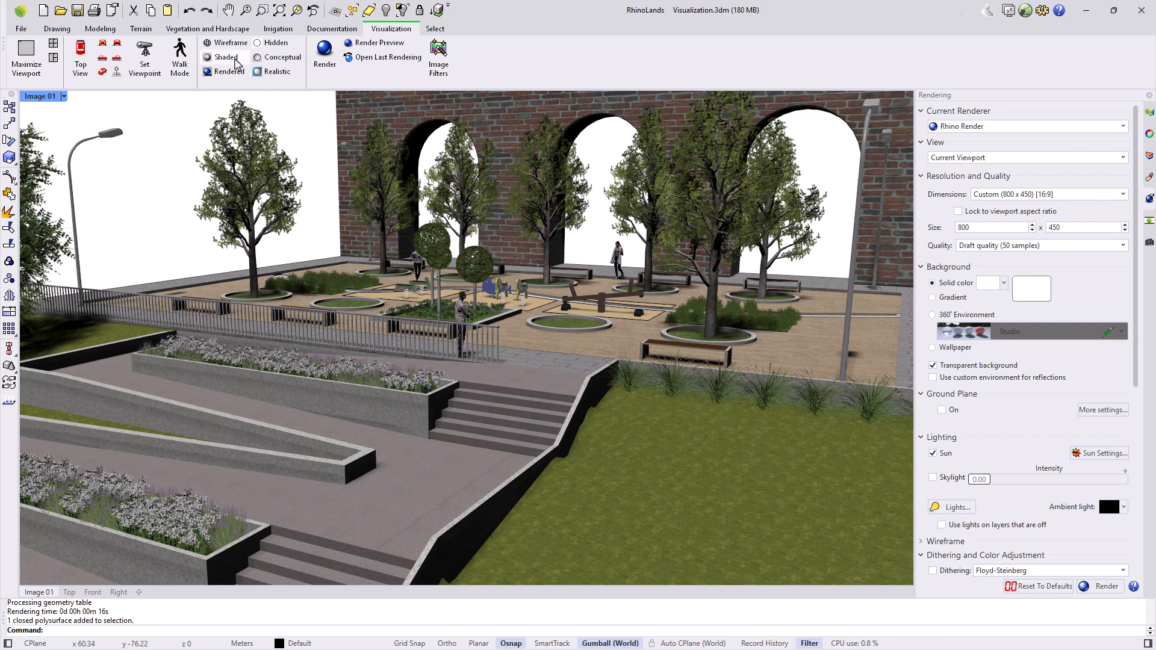
- In Shaded display, create a vertical plane across the back of the arched wall, from its base corners up to its top edge
click(223, 58)
scroll(283, 325, down, 7)
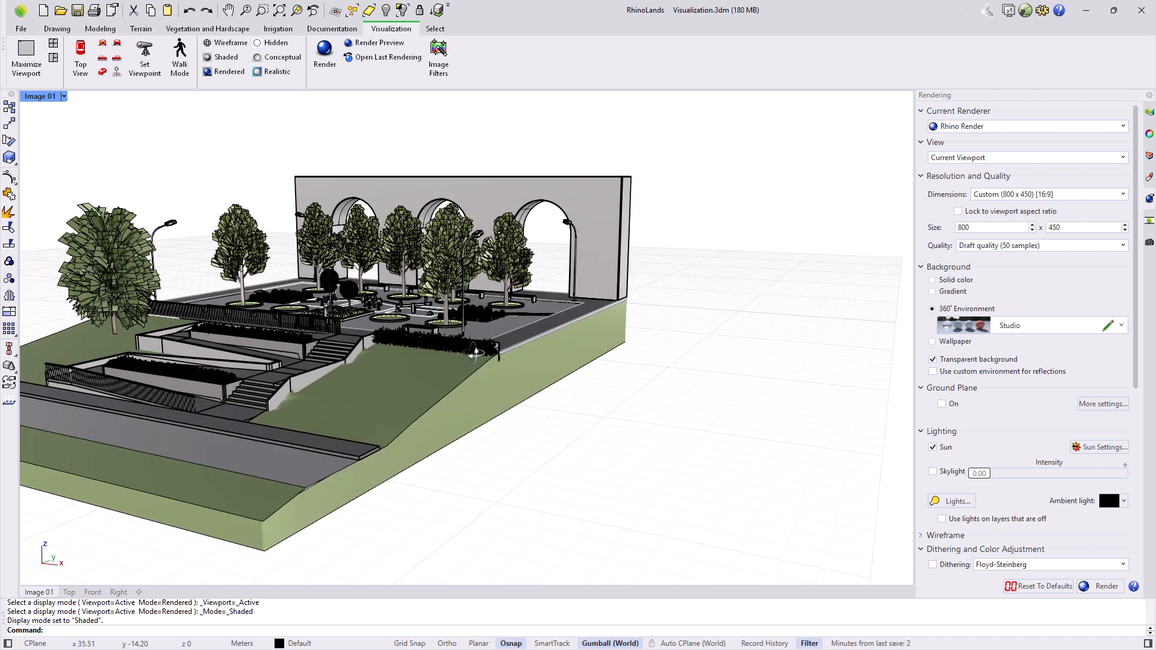
right_drag(542, 337, 341, 350)
scroll(311, 360, down, 5)
scroll(512, 434, up, 7)
scroll(483, 439, down, 3)
shift+right_drag(575, 386, 411, 429)
click(100, 29)
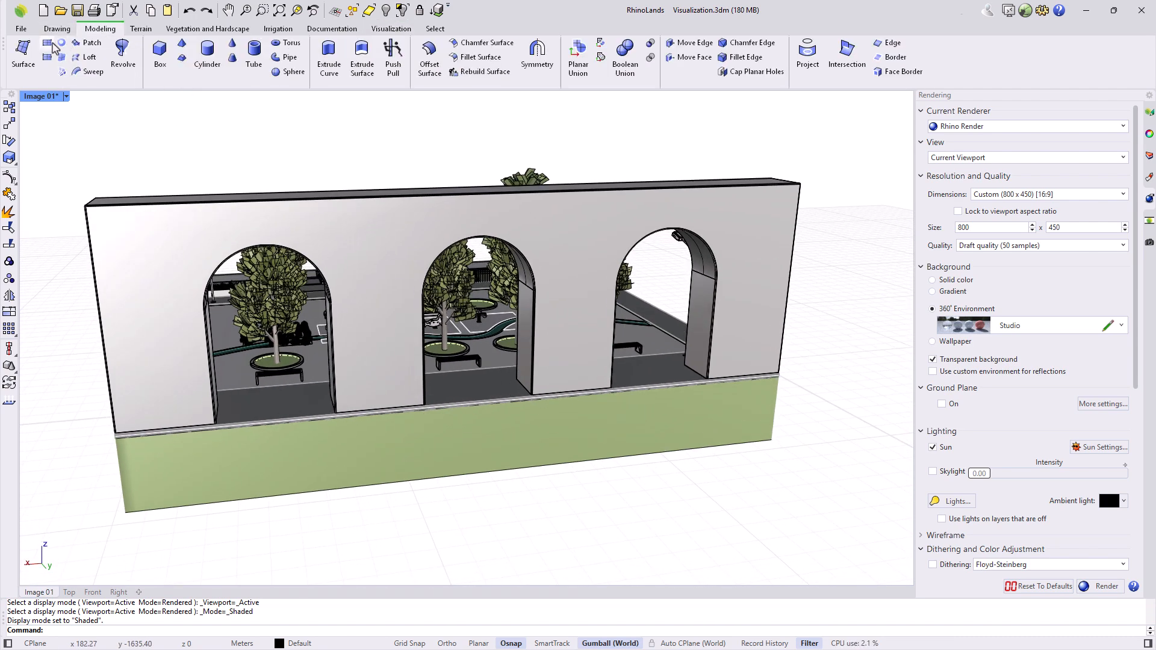
click(48, 44)
click(116, 630)
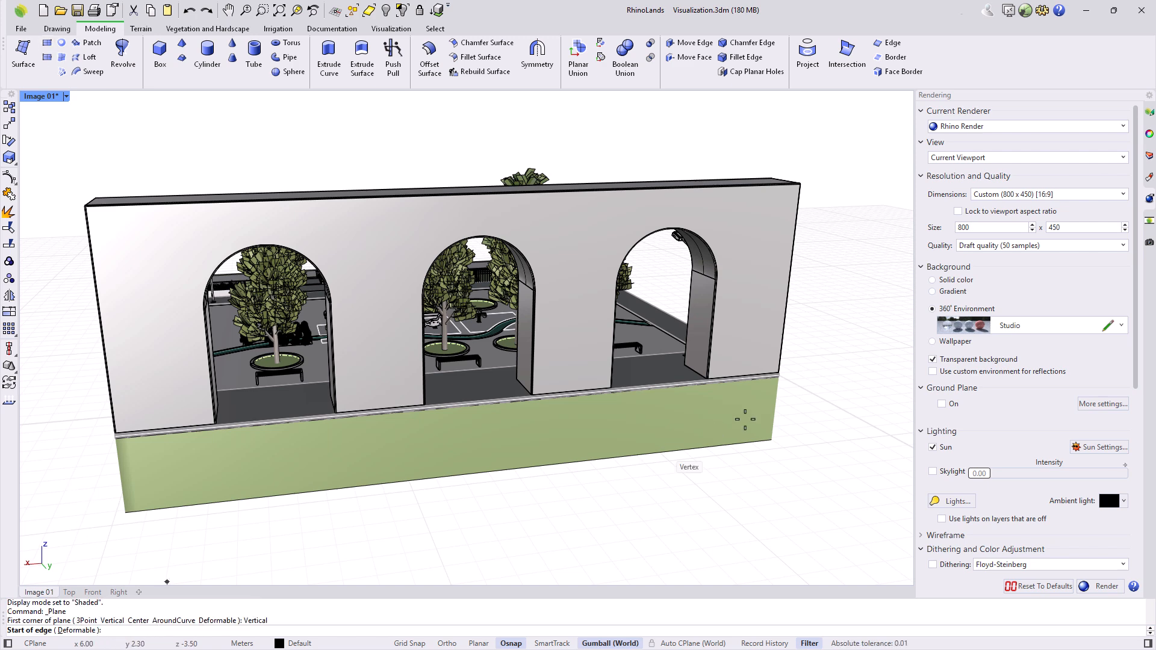
click(778, 375)
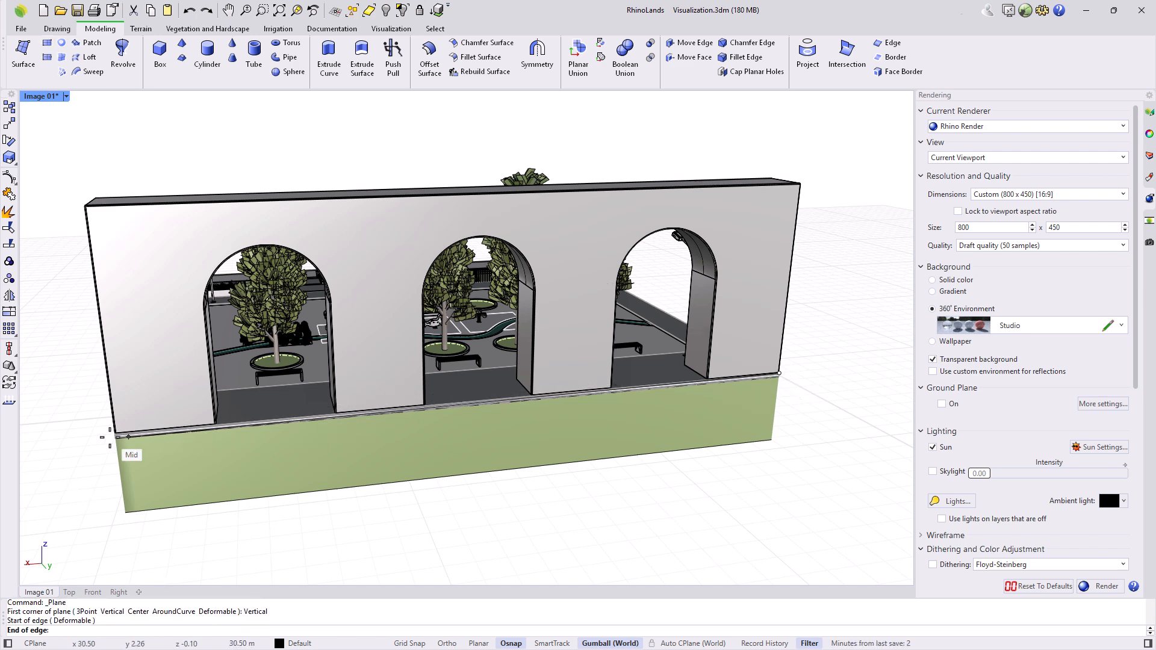
click(114, 434)
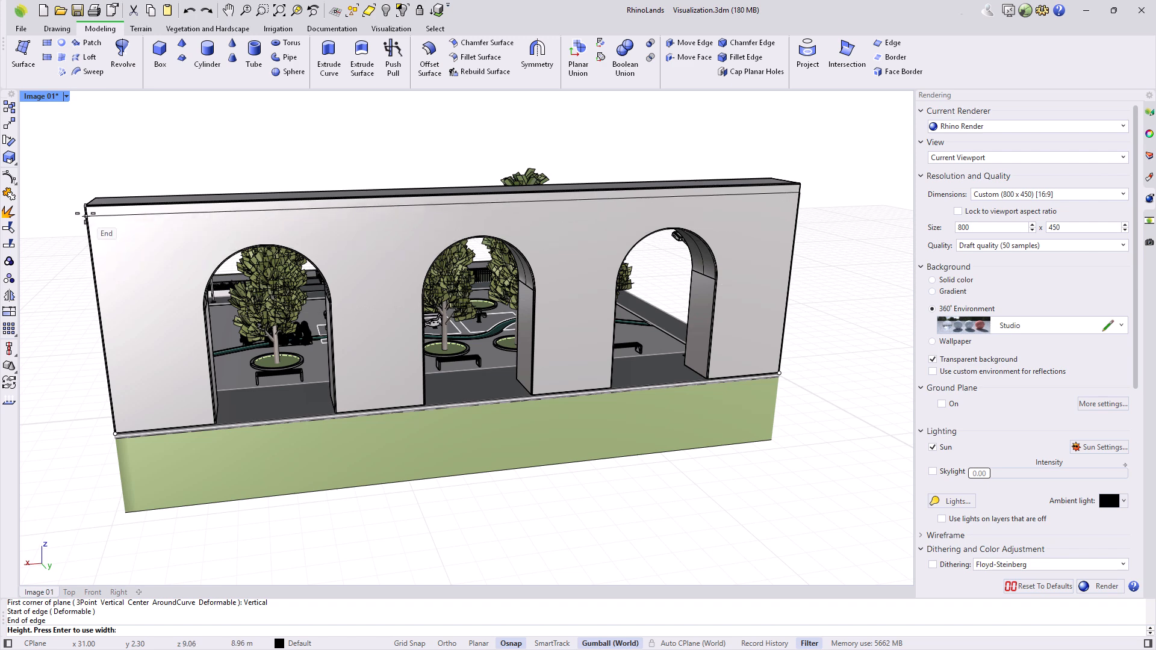
click(83, 210)
- Move the new vertical plane 5 m outward, away from the back of the arched wall
click(305, 353)
right_drag(304, 353, 566, 325)
click(568, 313)
text(5)
key(Return)
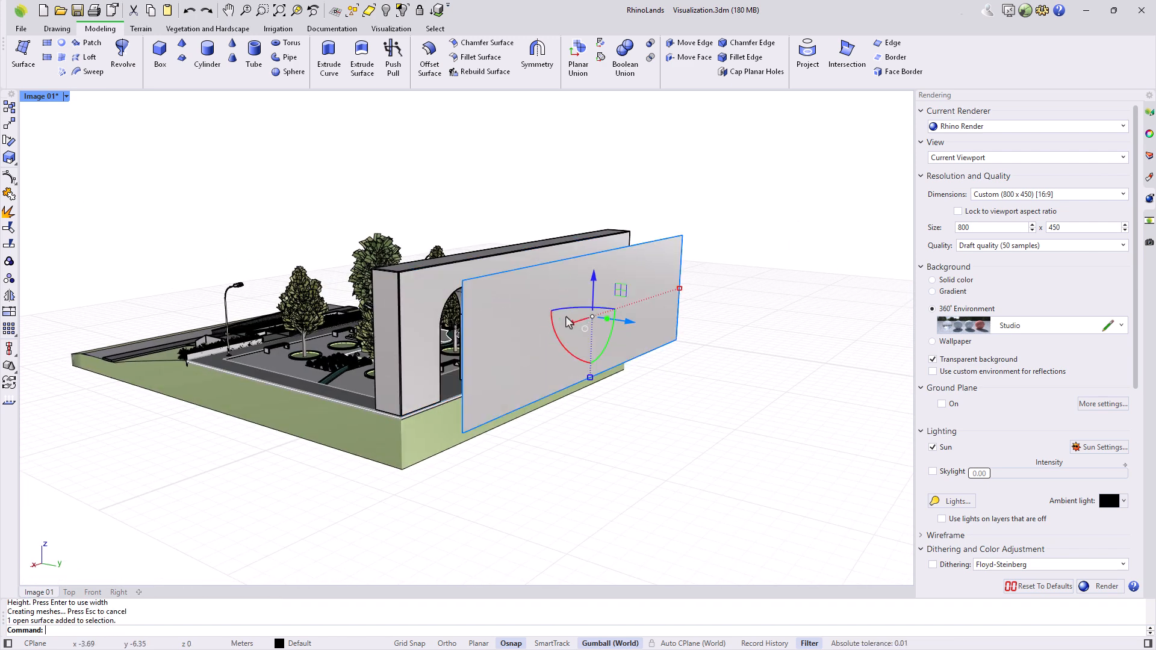
- Extend the vertical plane downward by moving its lower edge with Move Edge
click(689, 42)
click(534, 403)
key(Return)
click(464, 434)
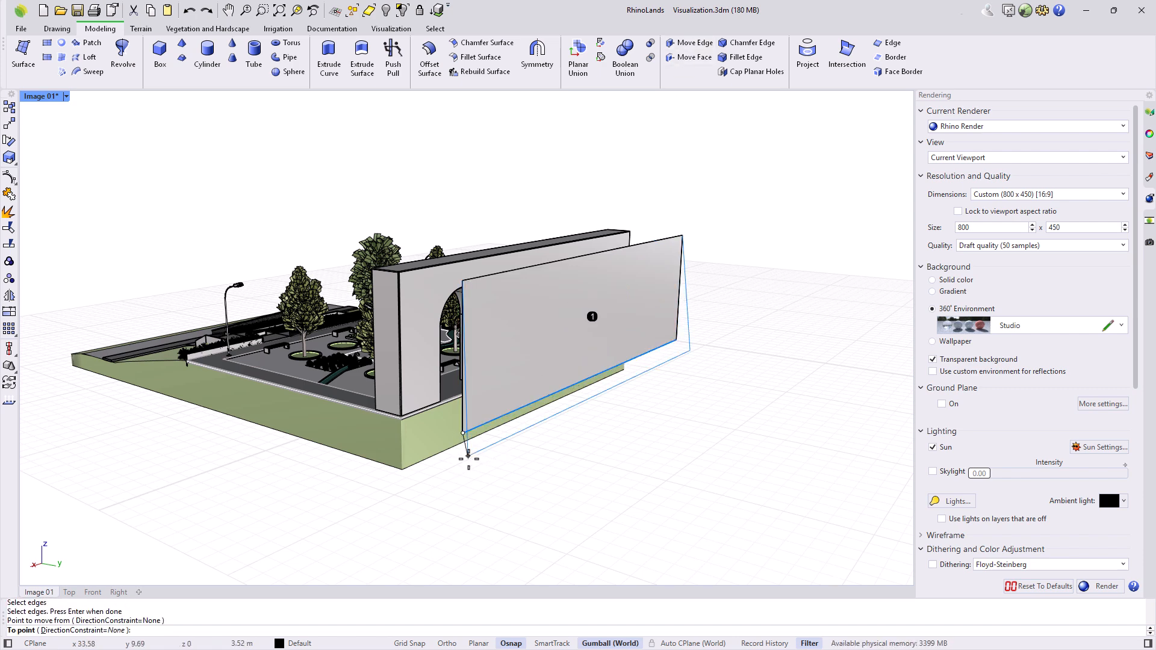
click(463, 452)
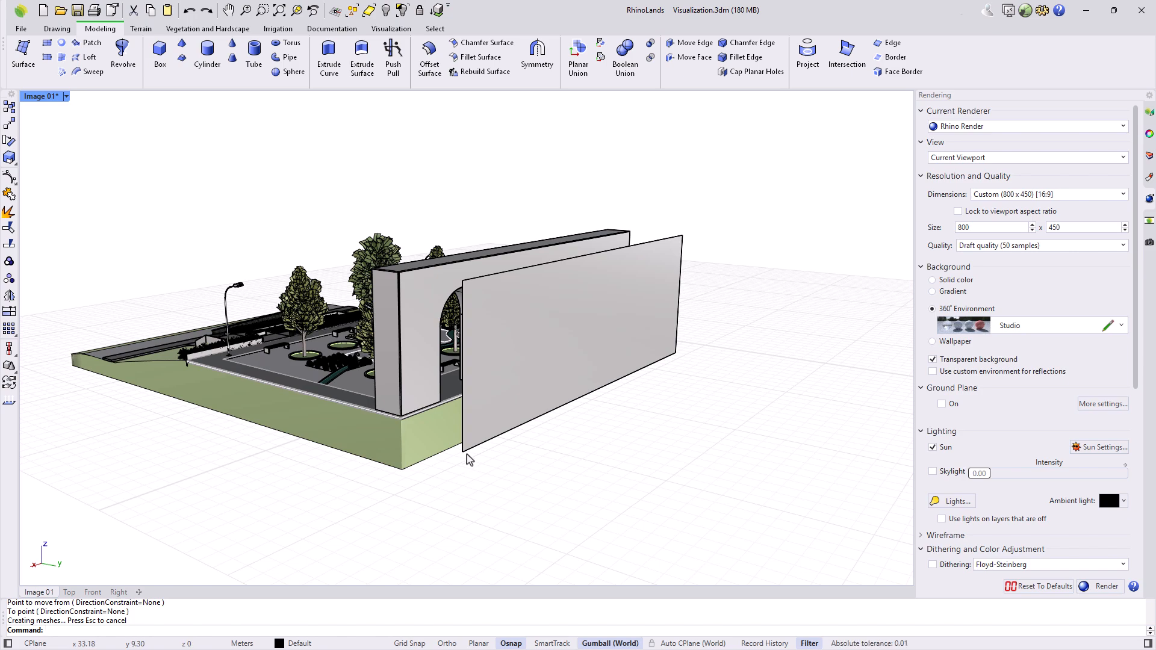
- Restore the named view Image 01 and set its display mode to Rendered
click(1148, 242)
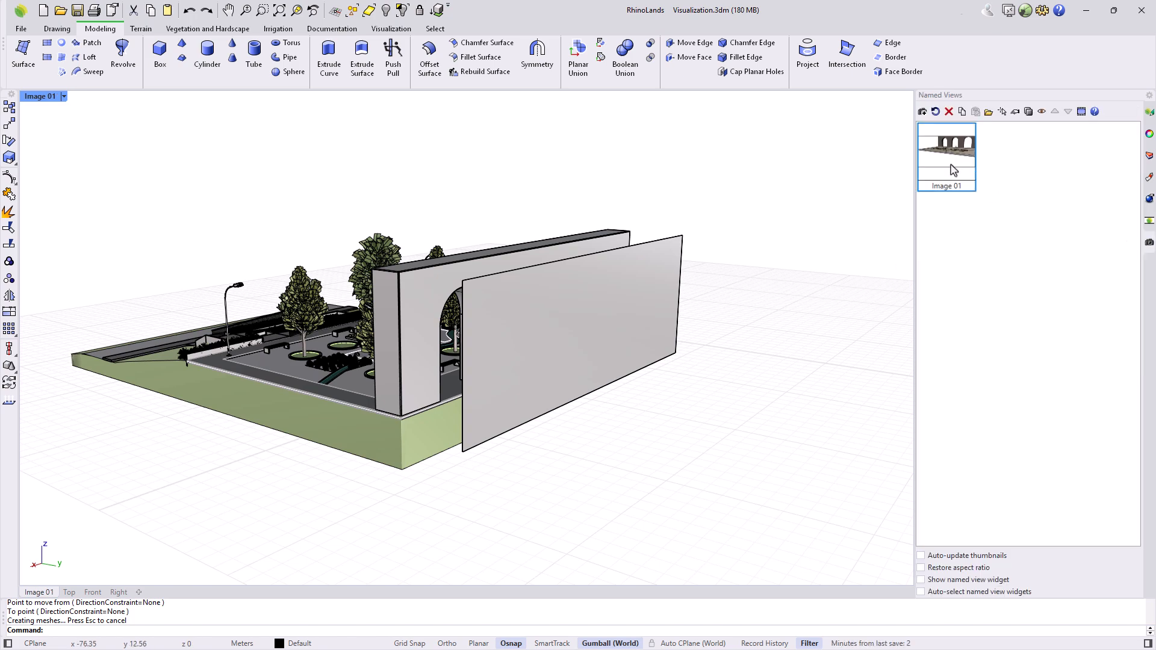
double_click(929, 155)
click(391, 28)
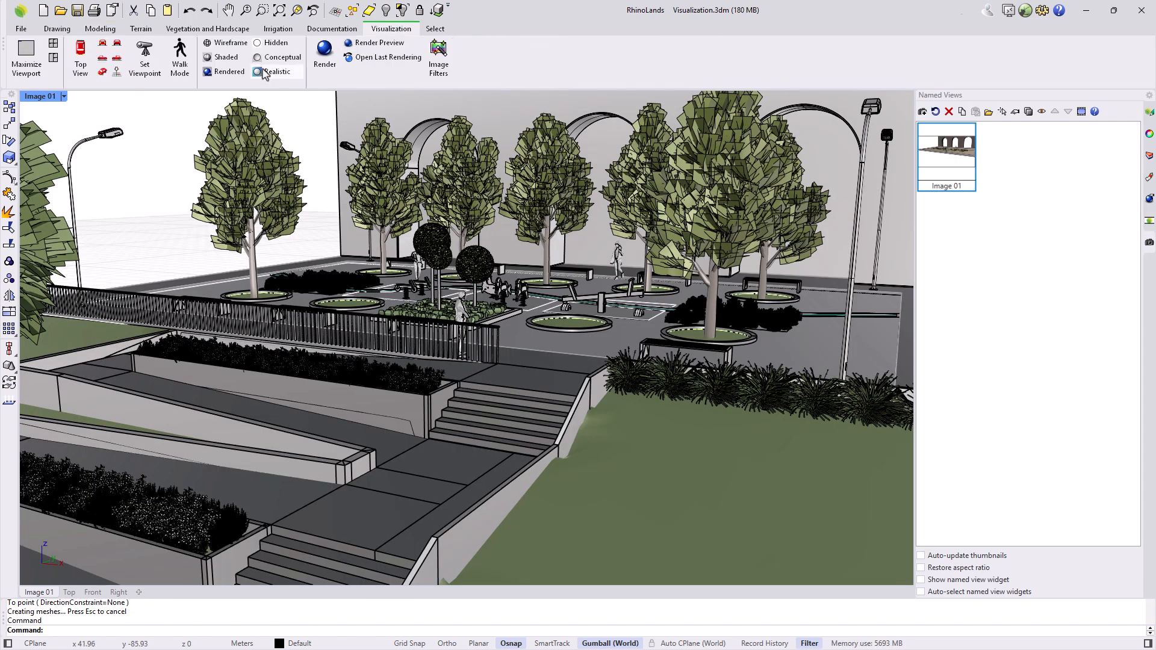
click(229, 72)
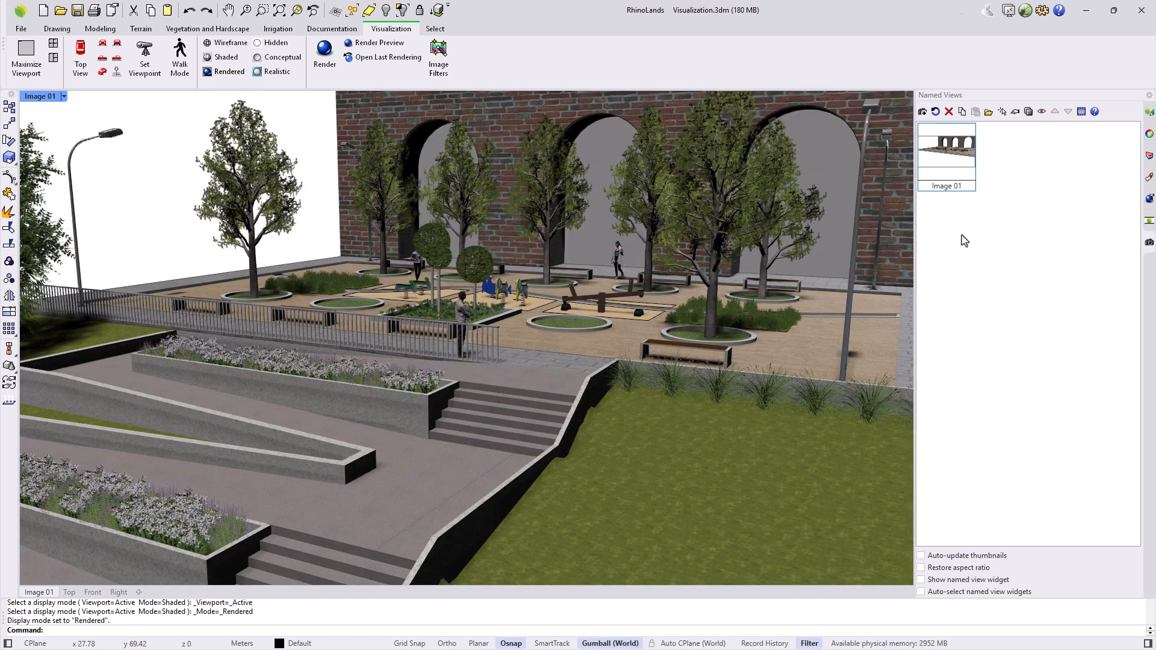
- Create a Picture material from the Background image in the Downloads folder
click(1150, 179)
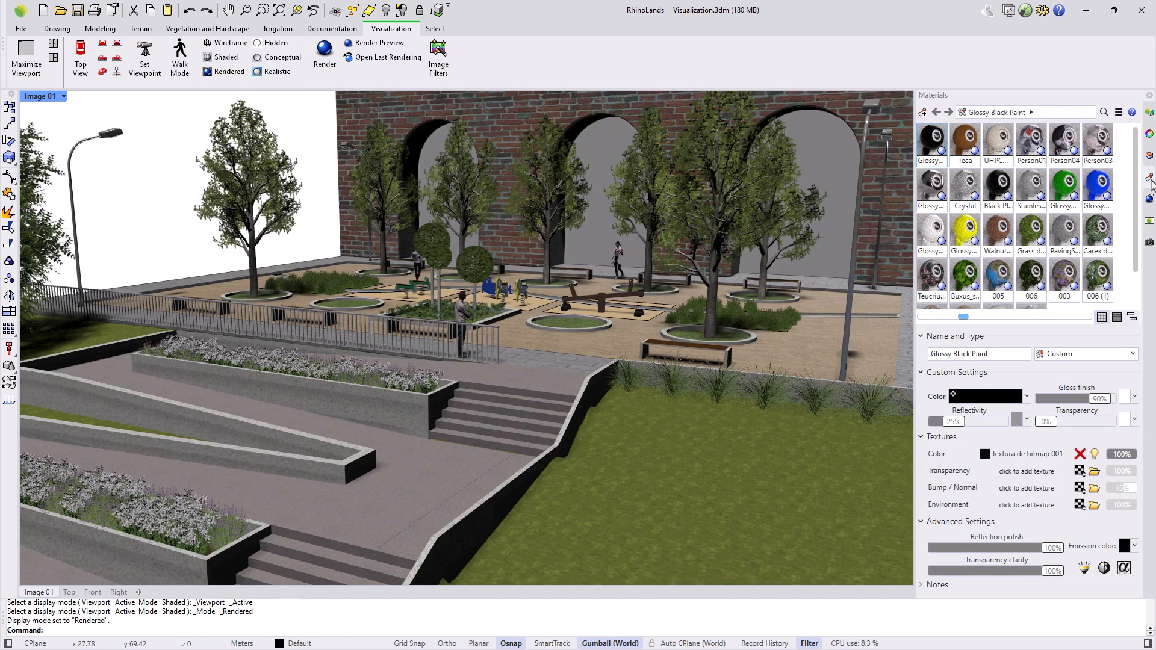
click(923, 114)
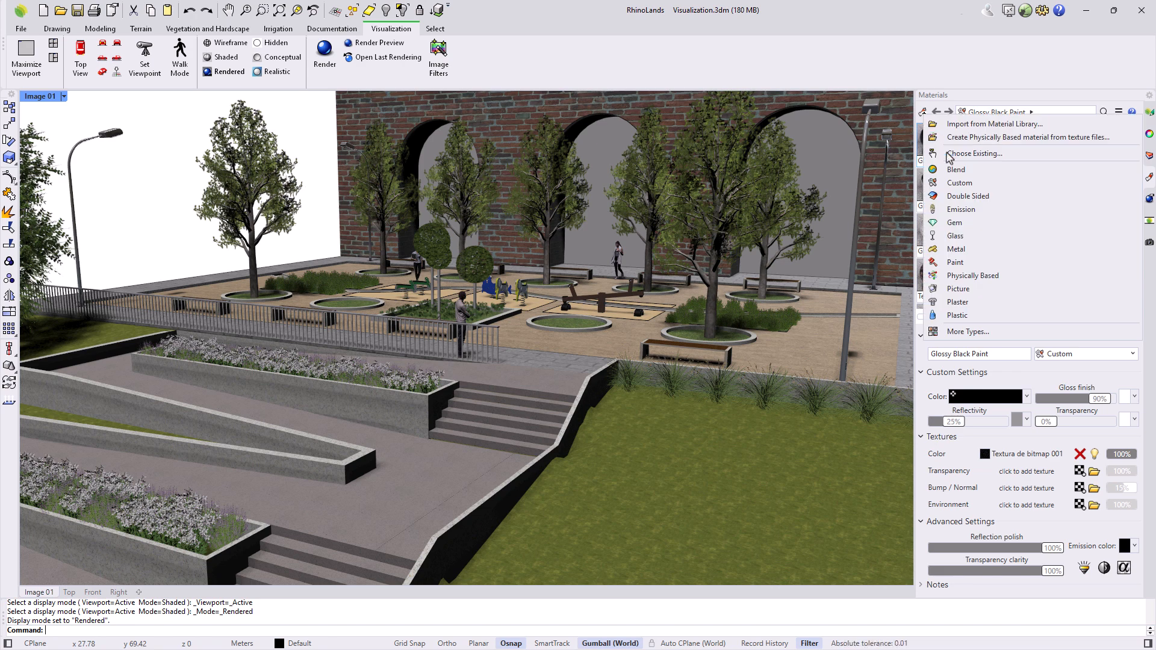
click(968, 294)
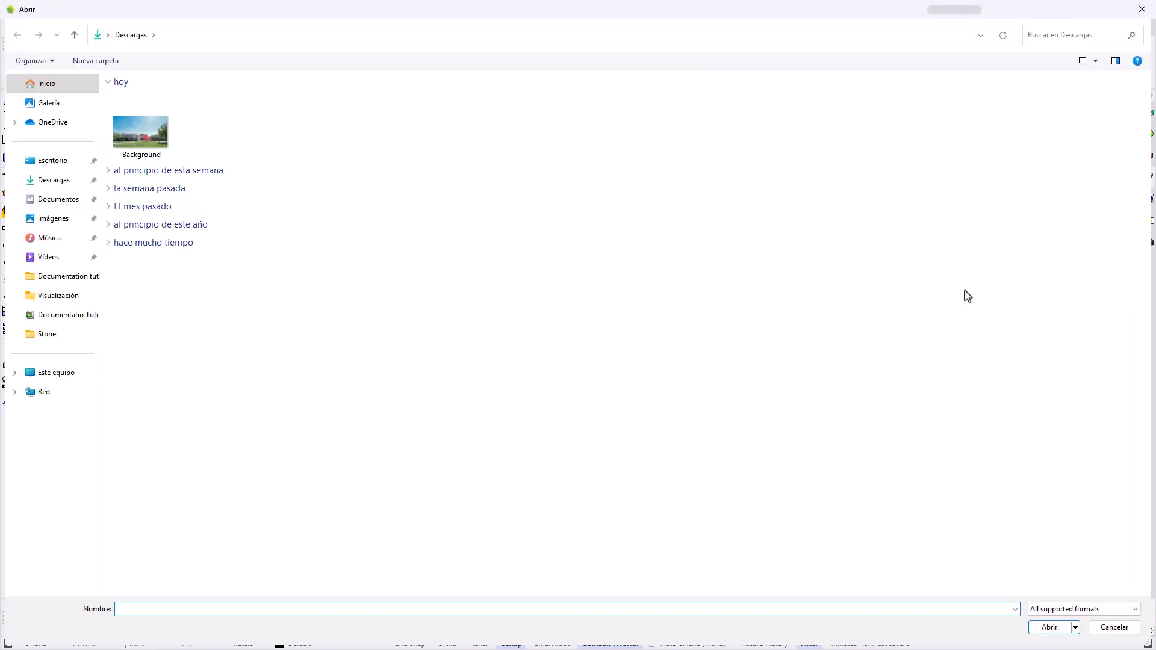
click(167, 138)
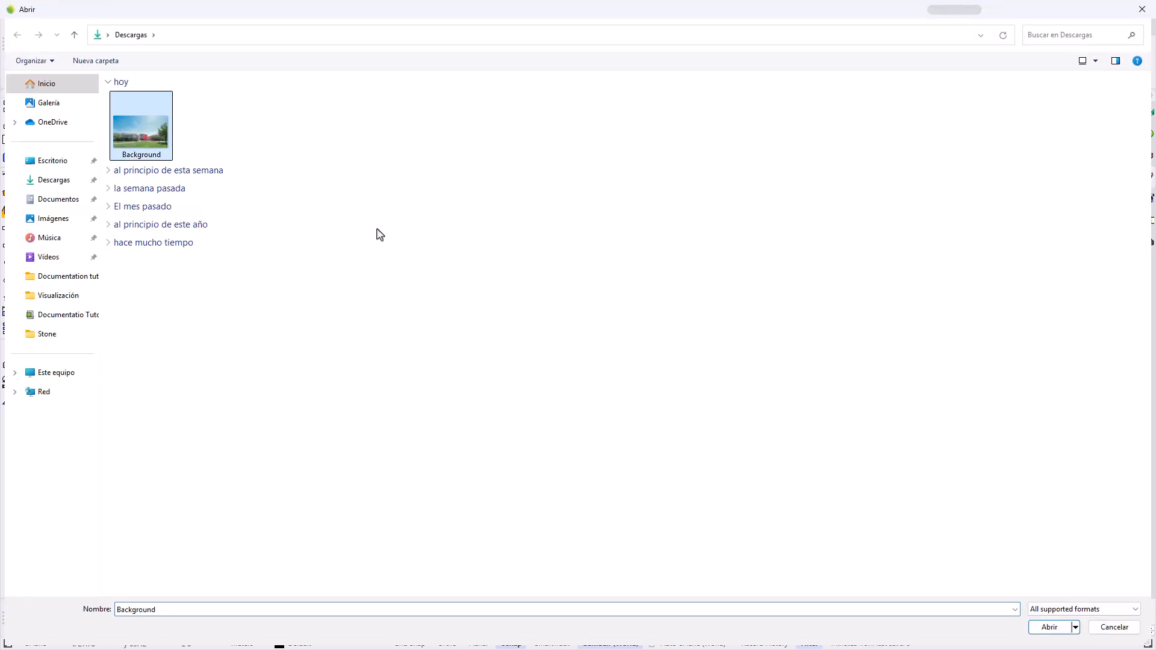
click(1050, 628)
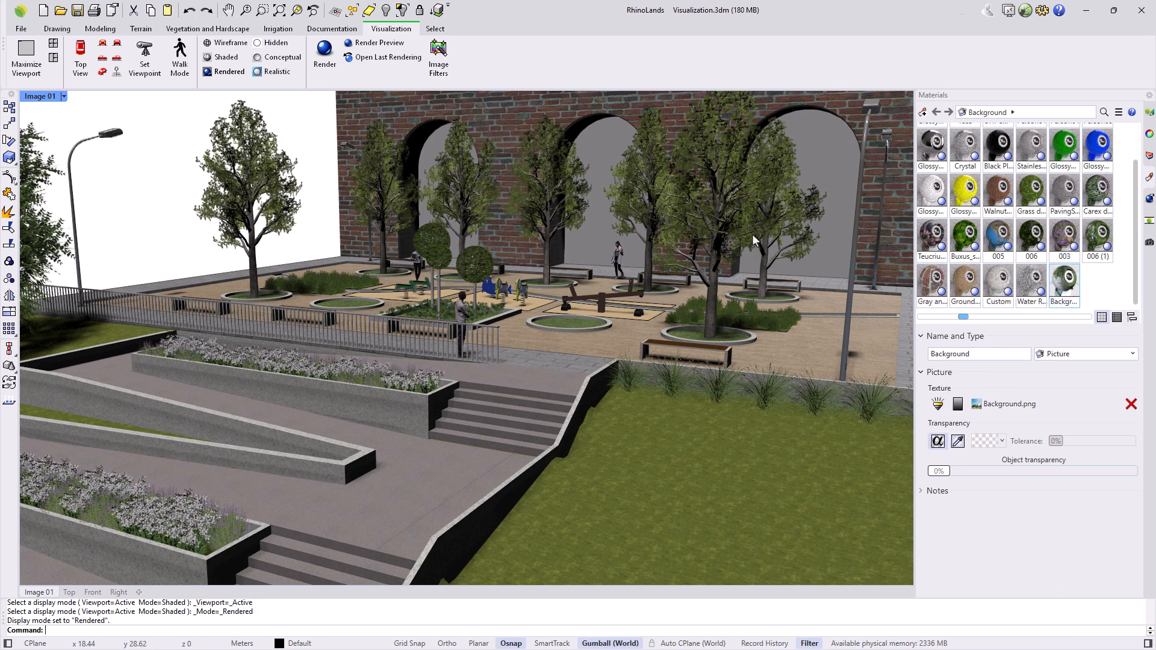
- Assign the Background picture material to the plane behind the arches and lower the plane slightly
click(825, 146)
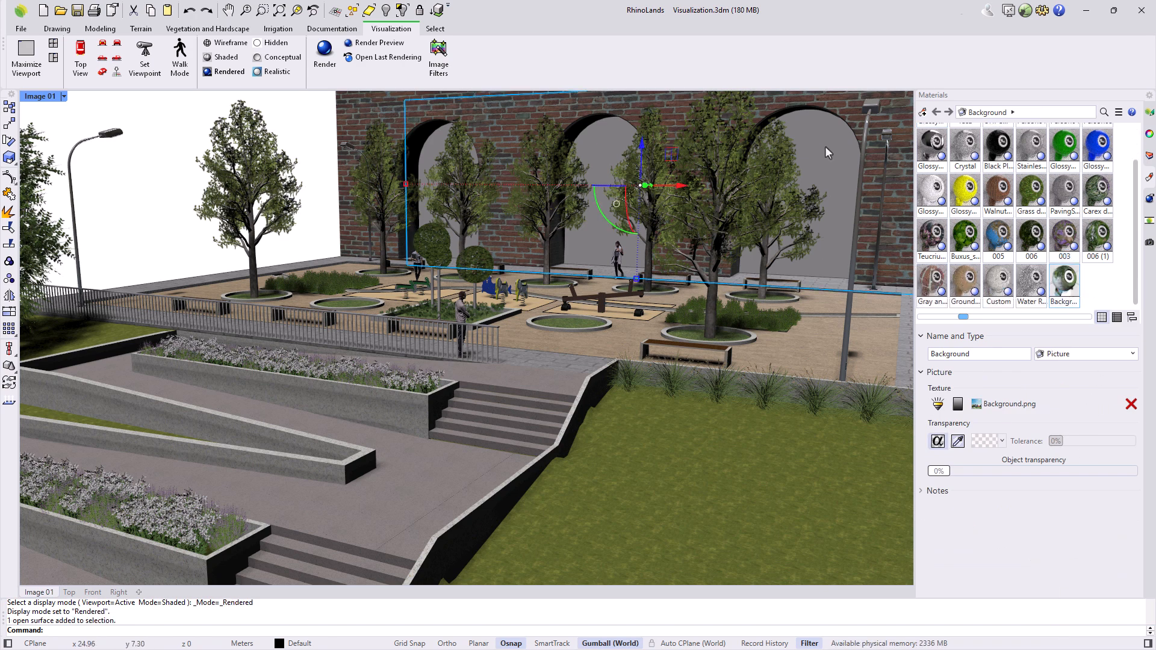
right_click(1055, 287)
click(912, 186)
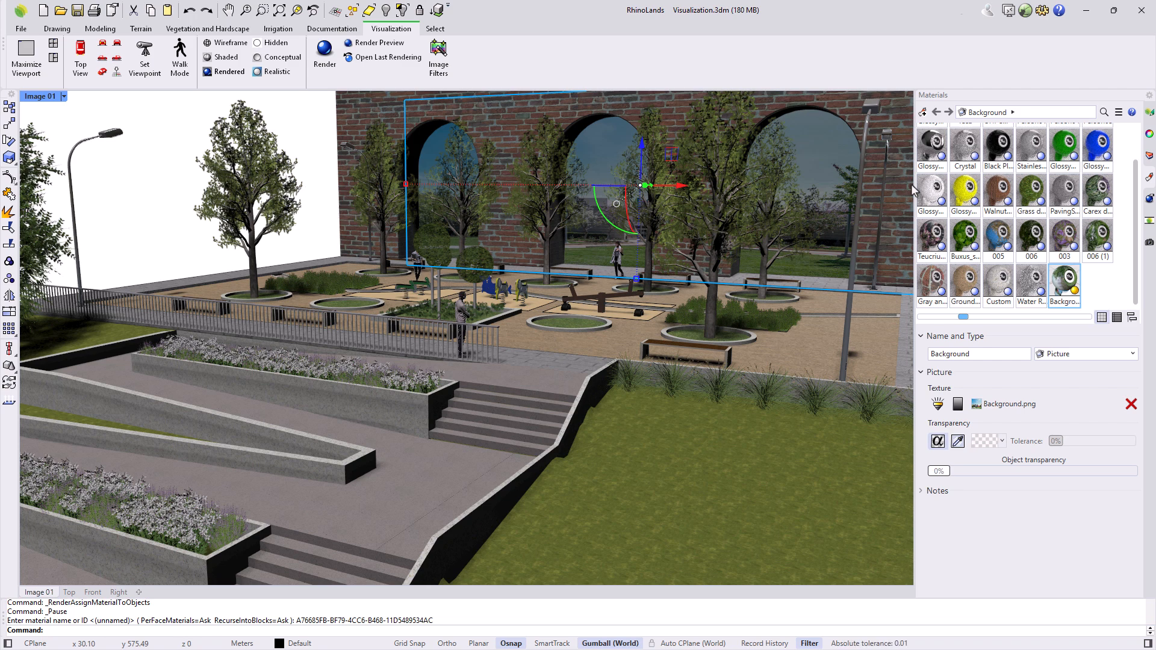
drag(641, 145, 641, 156)
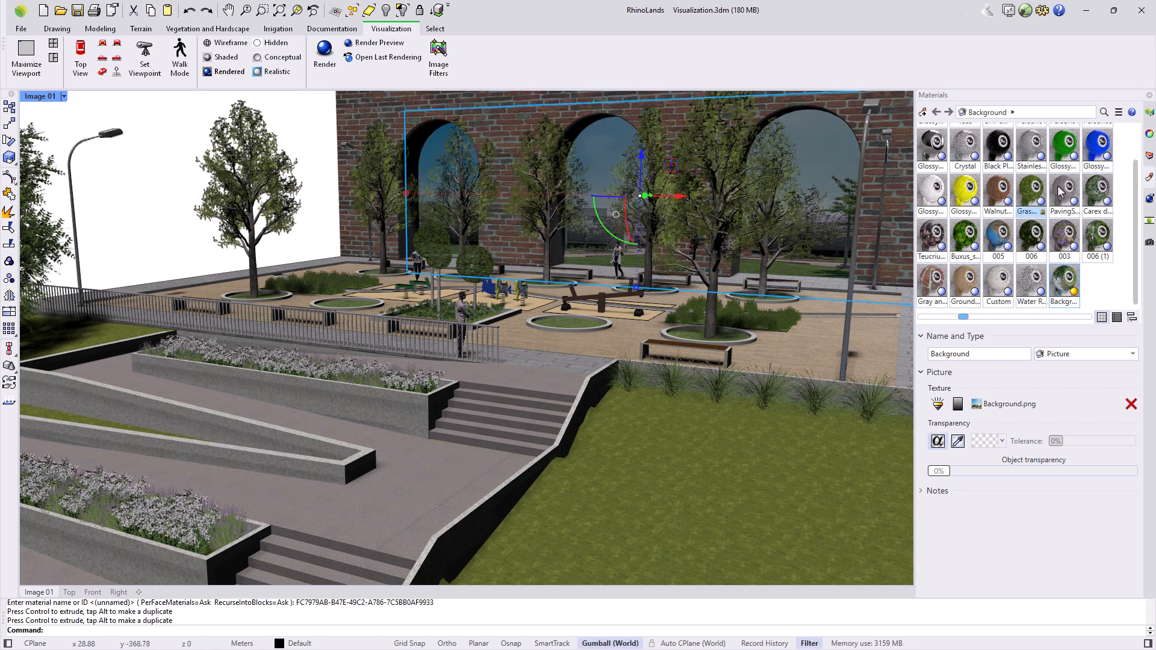
- Render a draft test image with the picture backdrop, check its alpha channel display, and close the render window
click(1148, 201)
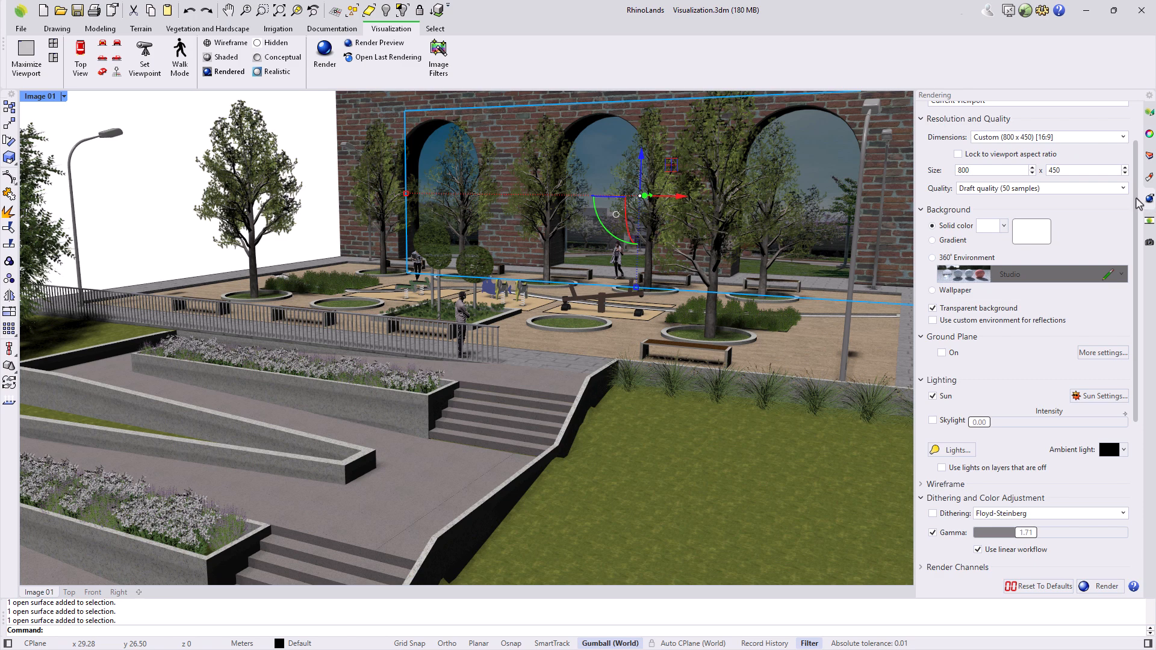
scroll(1119, 476, down, 5)
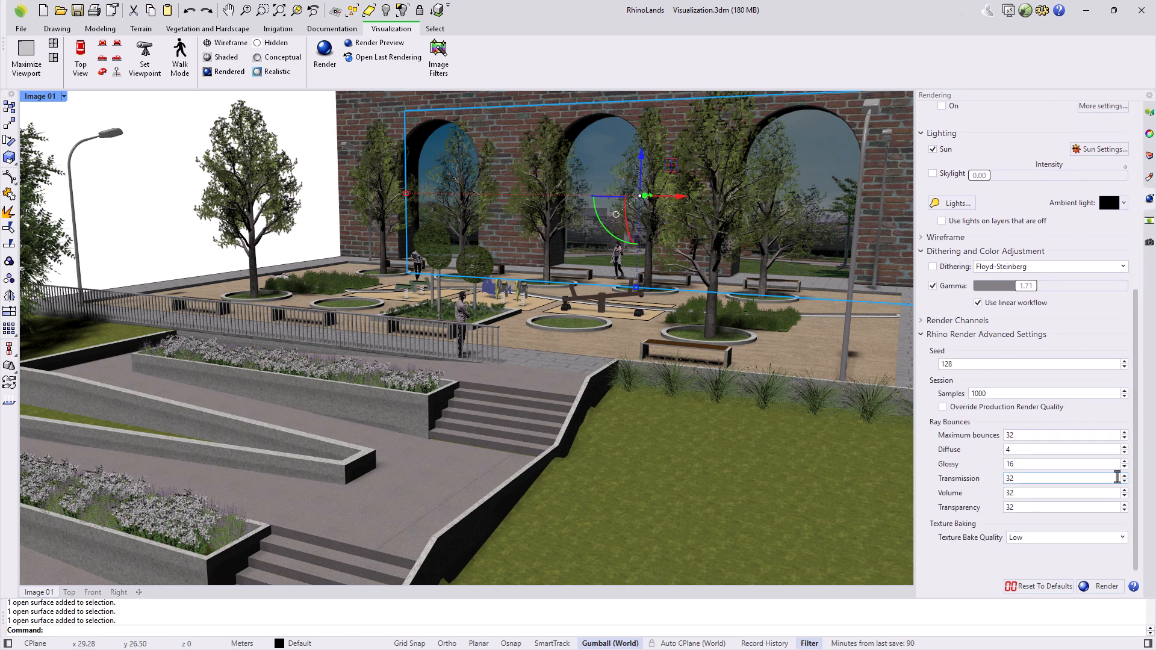
click(1103, 587)
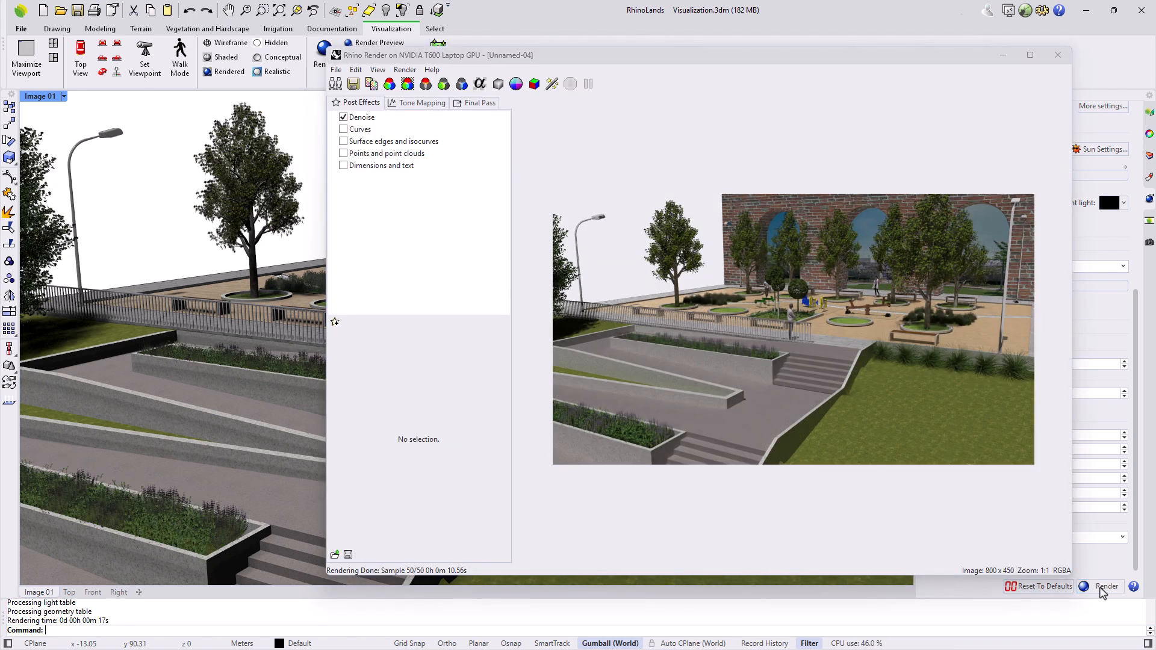
click(480, 84)
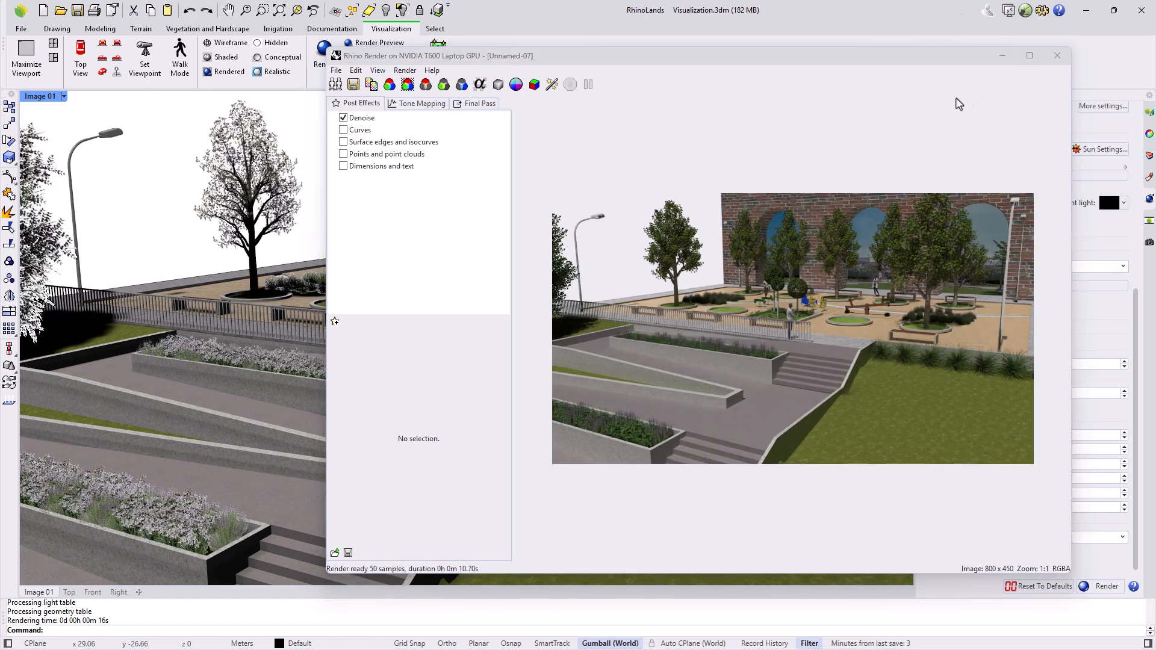
click(1056, 55)
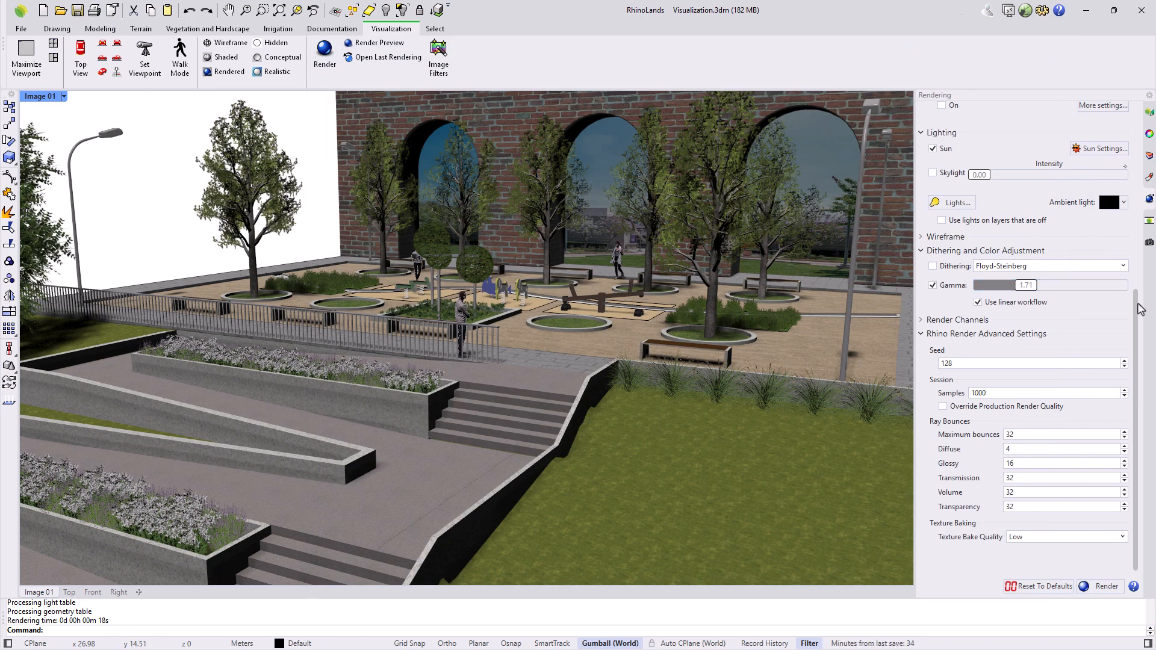
- Lock the render size to the viewport aspect ratio and set its width to 1000
drag(1135, 304, 1130, 124)
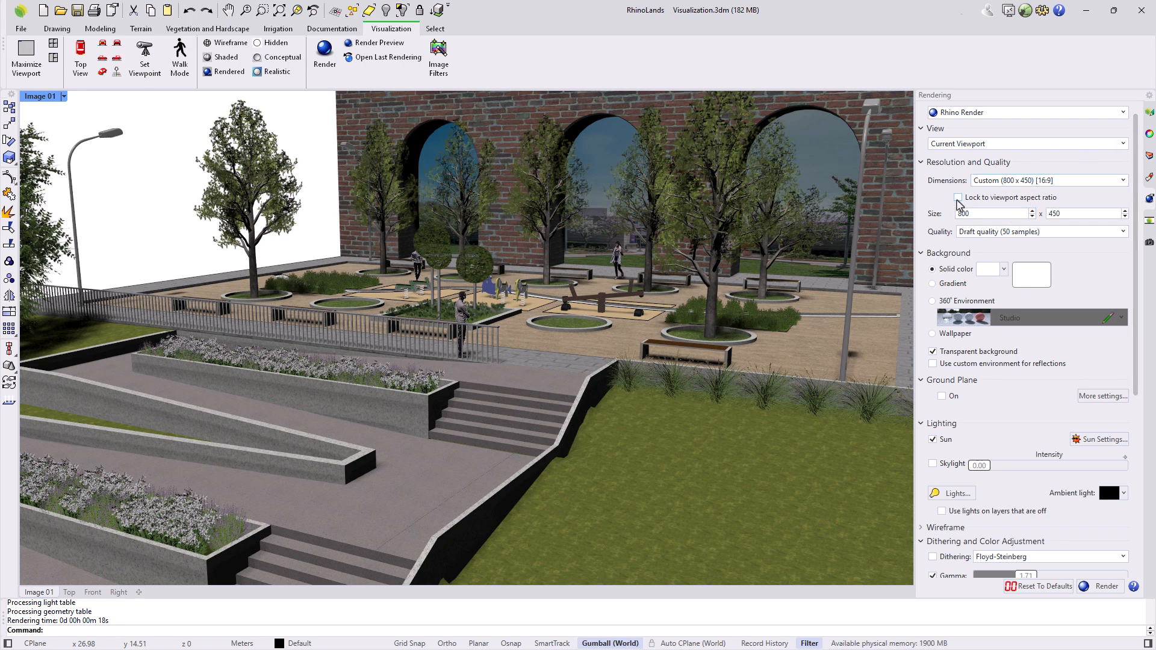
double_click(959, 214)
text(1000)
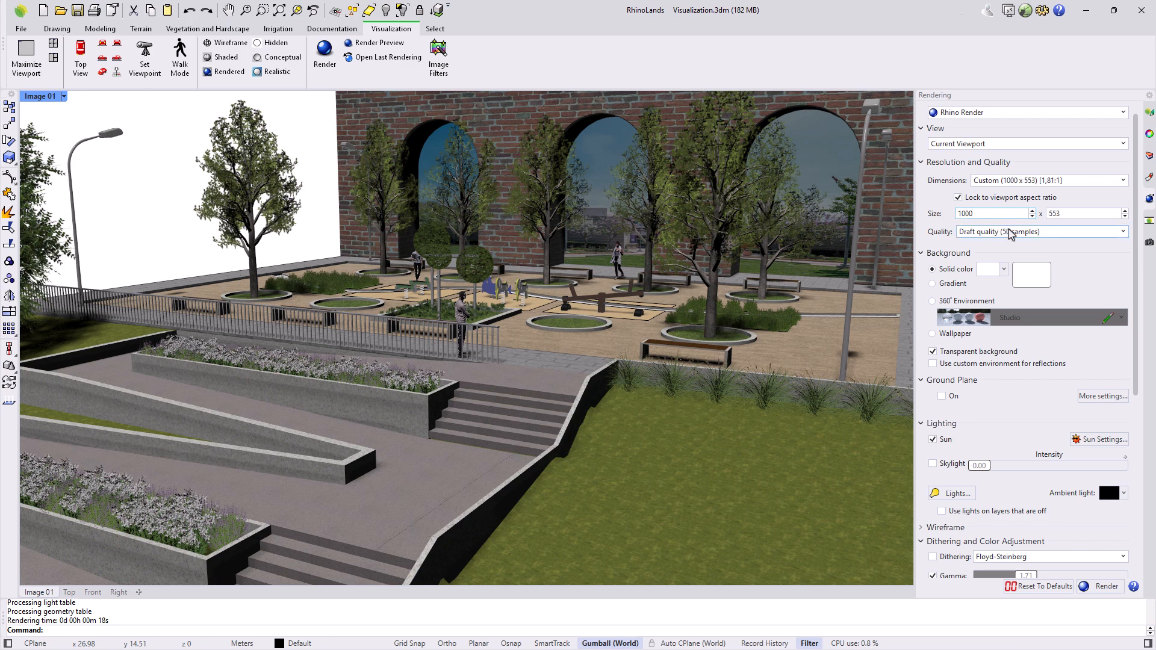
- Set the render quality to Final quality (1500 samples)
click(1010, 232)
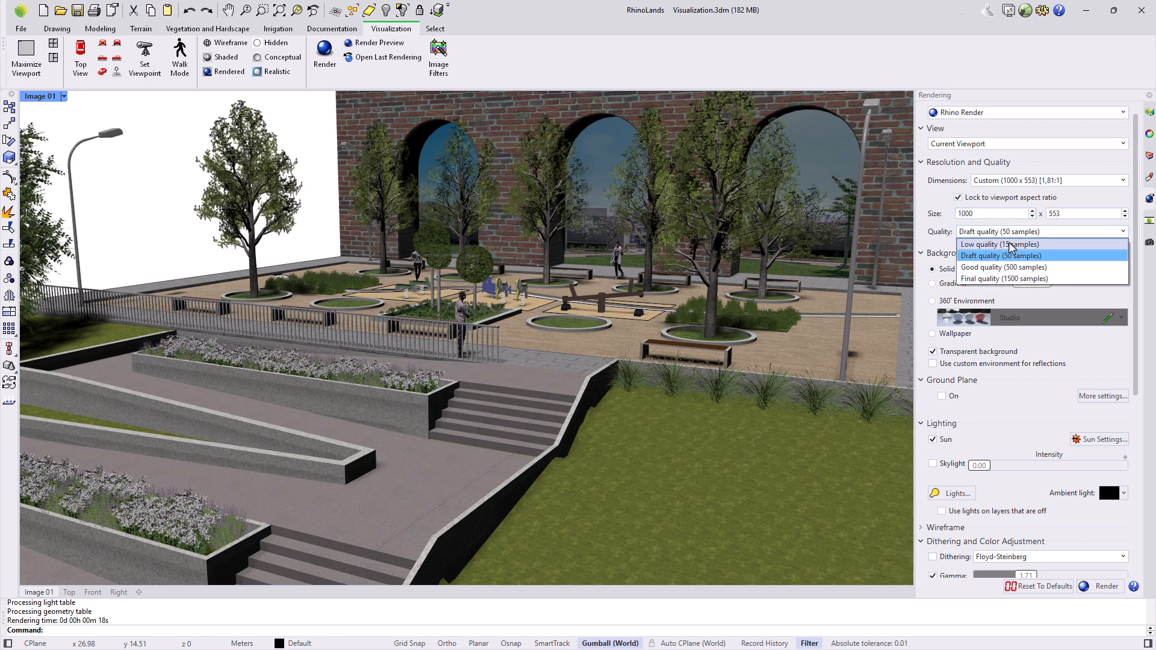
click(1004, 278)
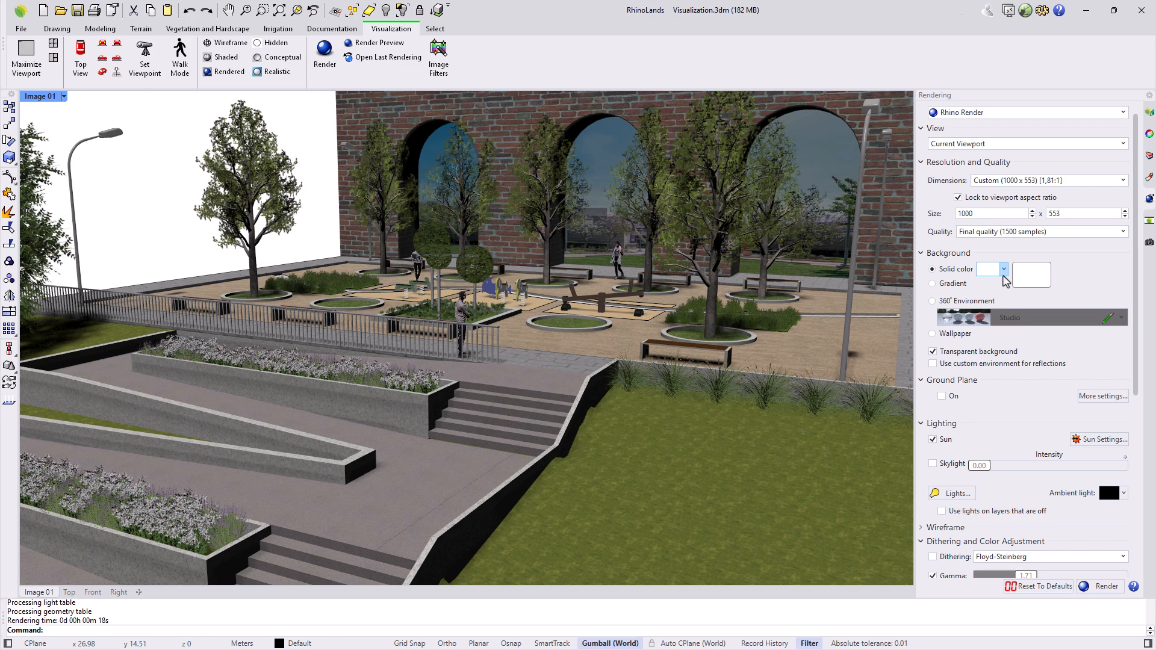
- Set the document's realistic vegetation season to Autumn
click(1148, 115)
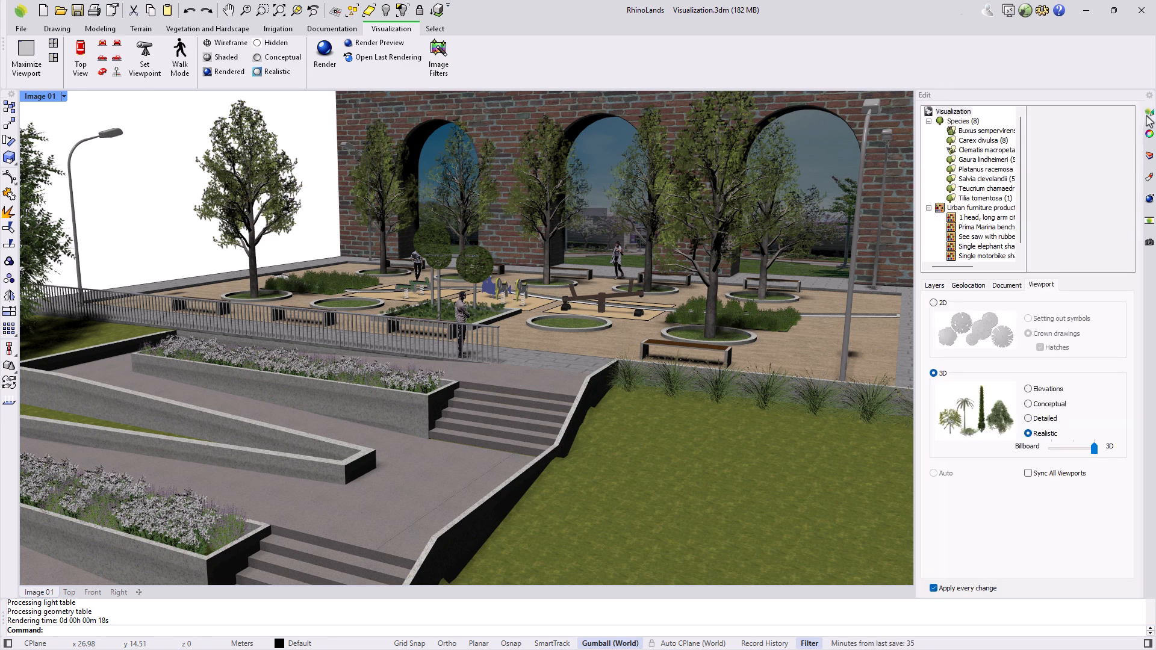
click(1003, 286)
drag(995, 332, 1072, 333)
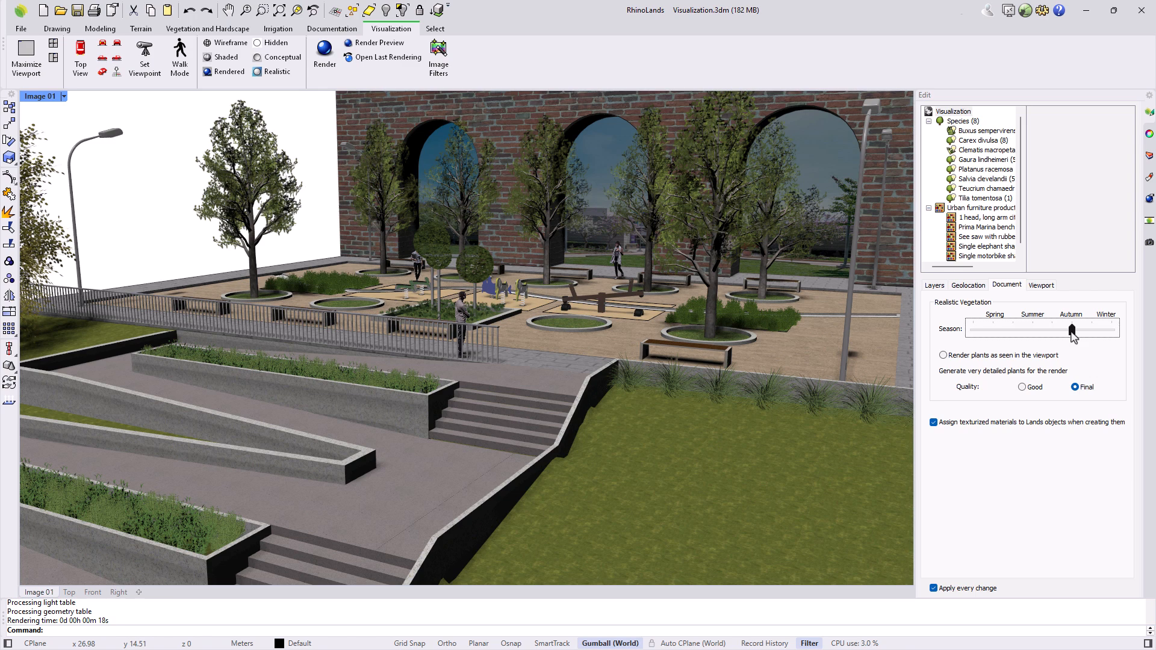
- Turn off the document season override for the Platanus racemosa species and set the document's vegetation season to Spring
drag(986, 170, 990, 186)
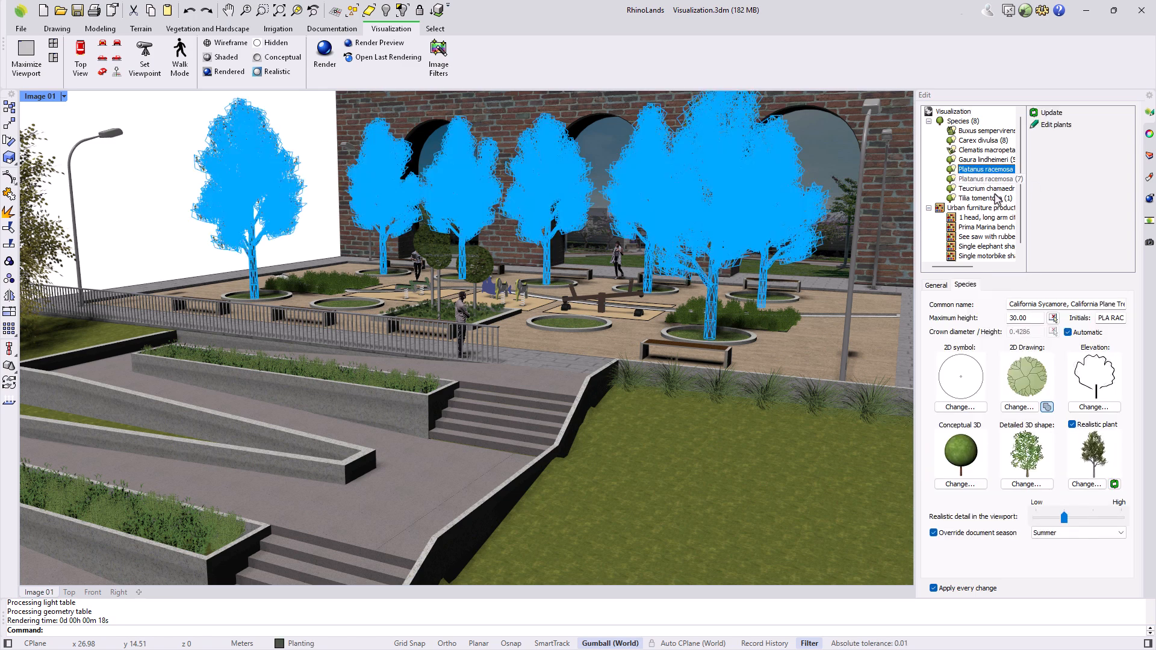
click(933, 533)
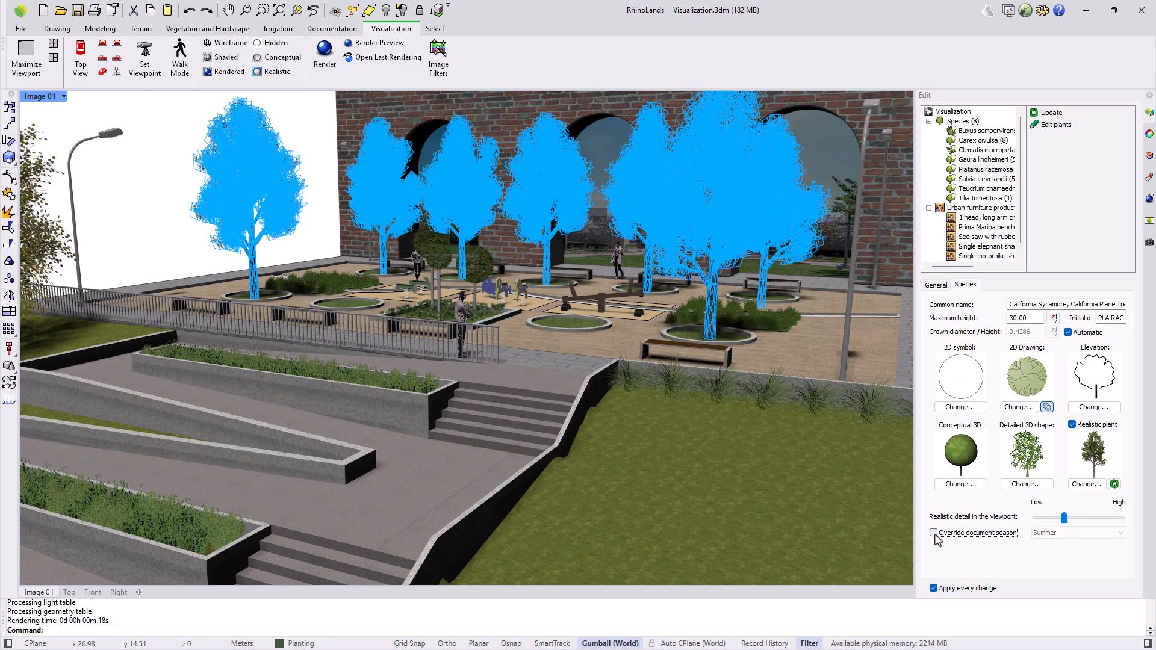
click(314, 142)
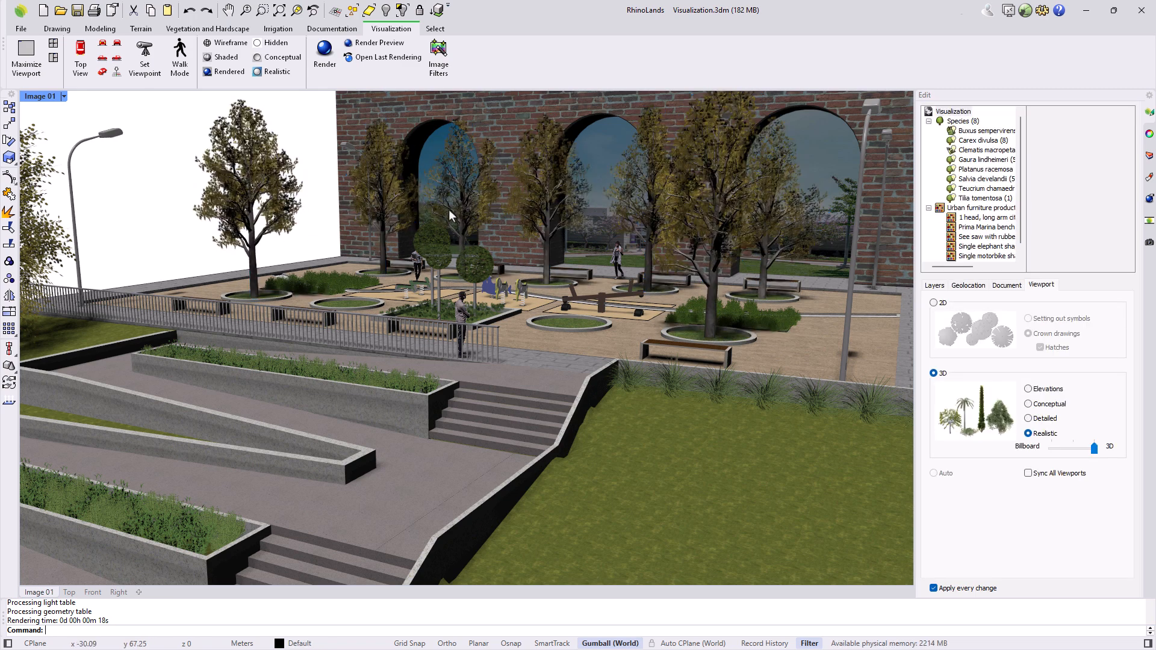
click(1002, 286)
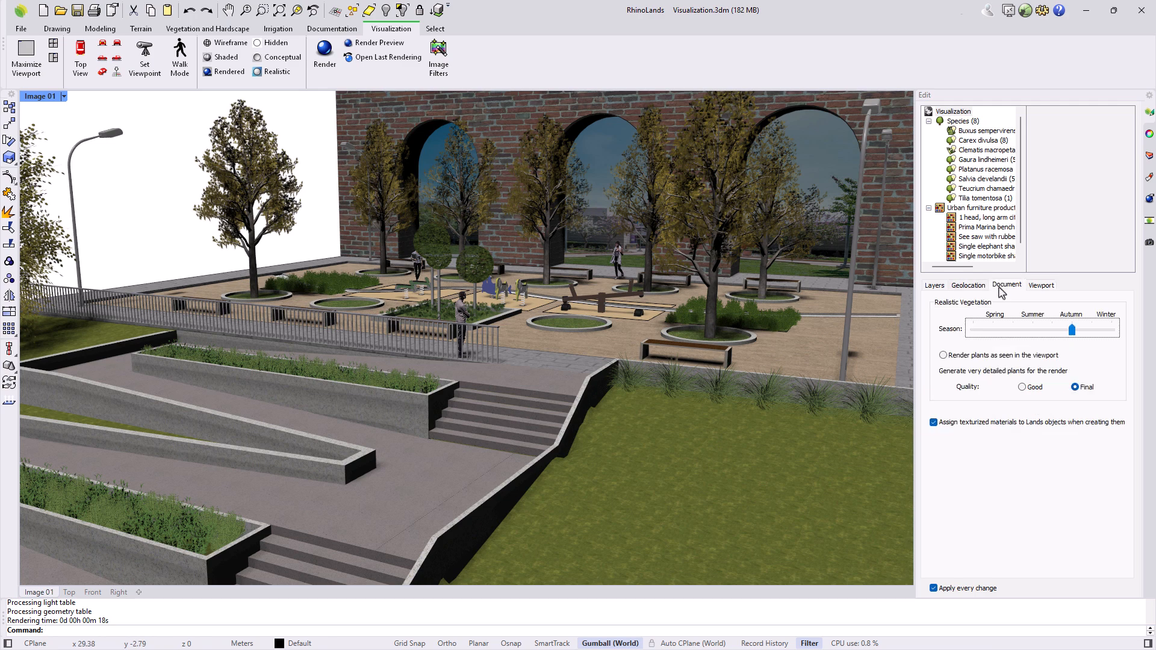
click(994, 330)
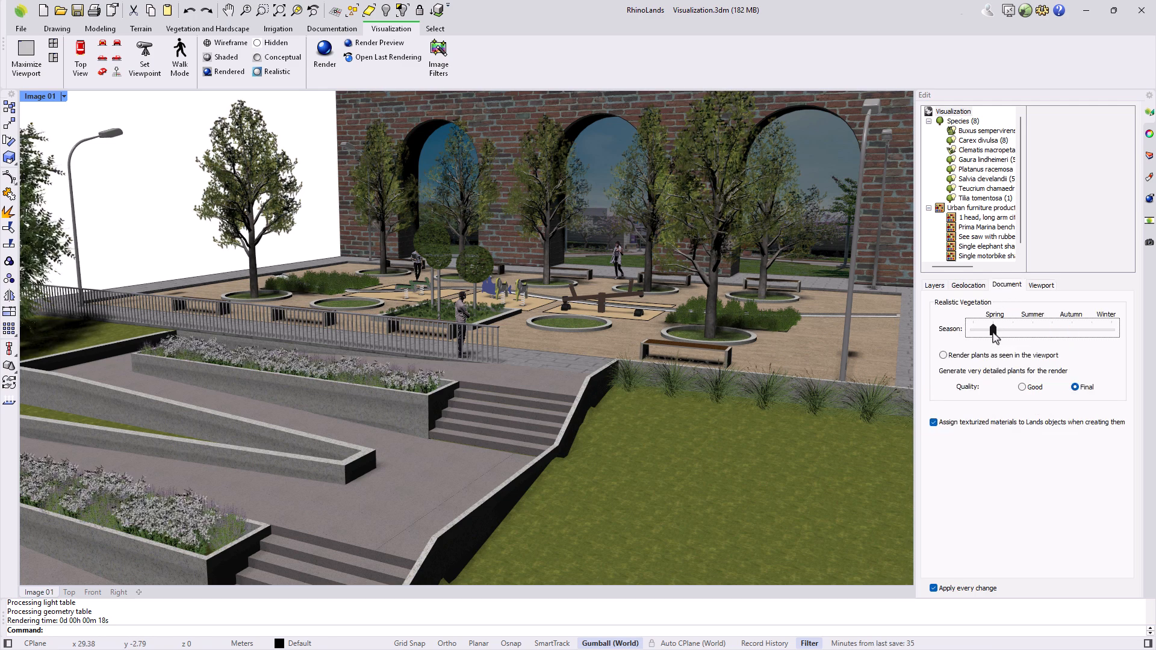
- Render the current view with Rhino Render and stop the rendering before all samples are processed
click(1150, 201)
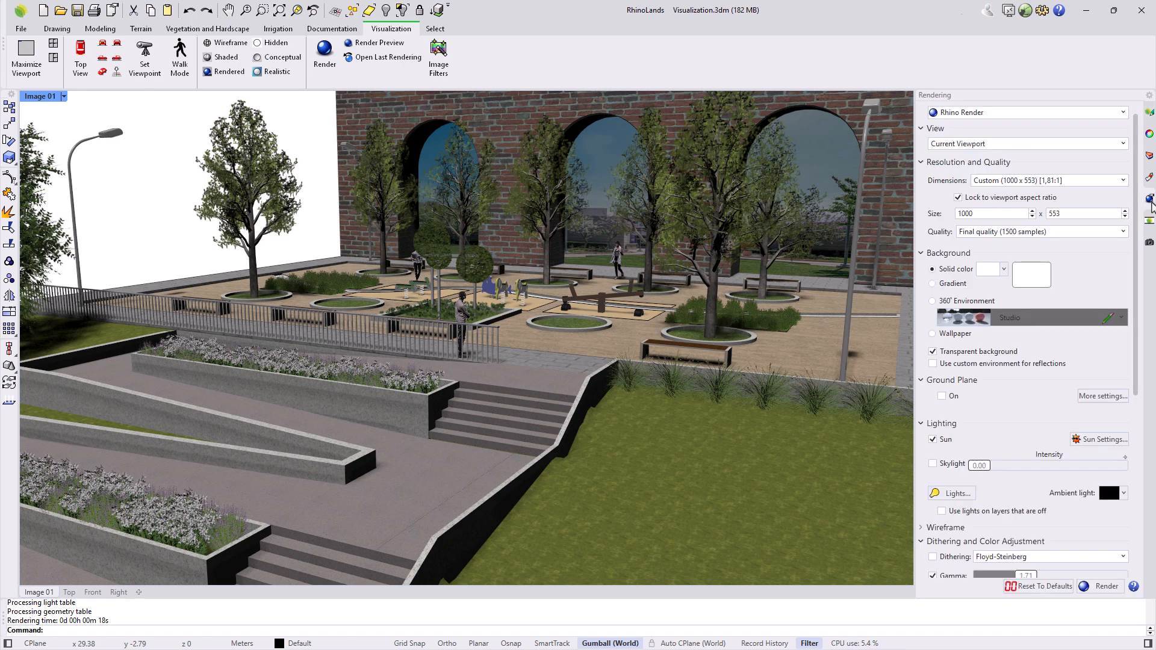
drag(1134, 247, 1134, 425)
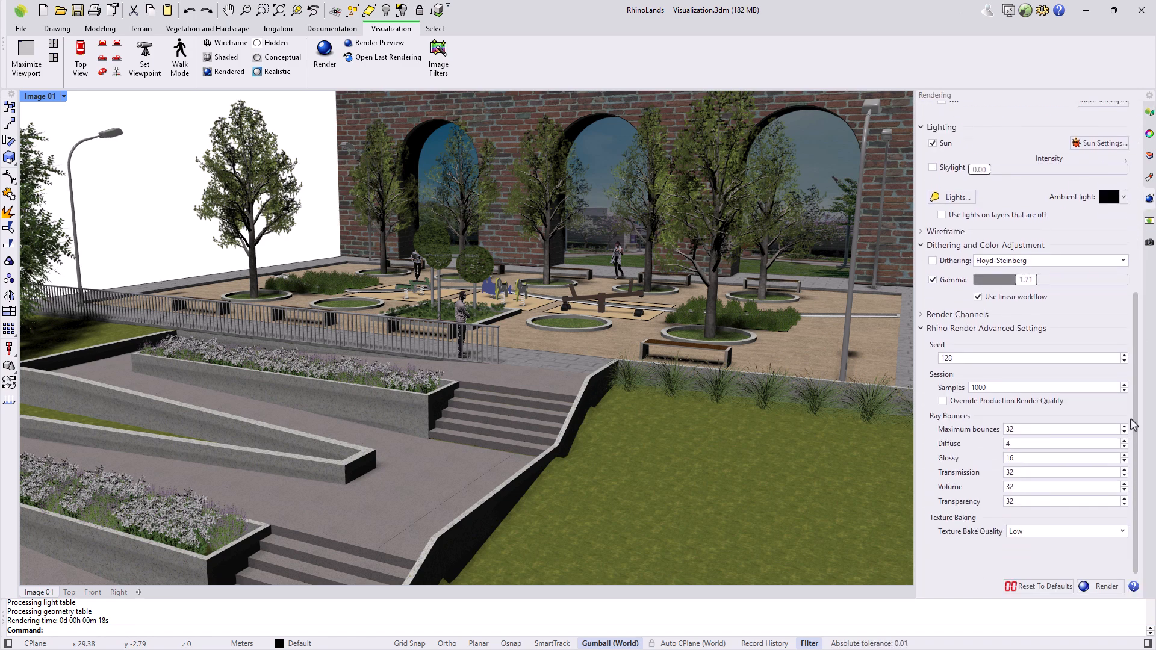
click(1101, 586)
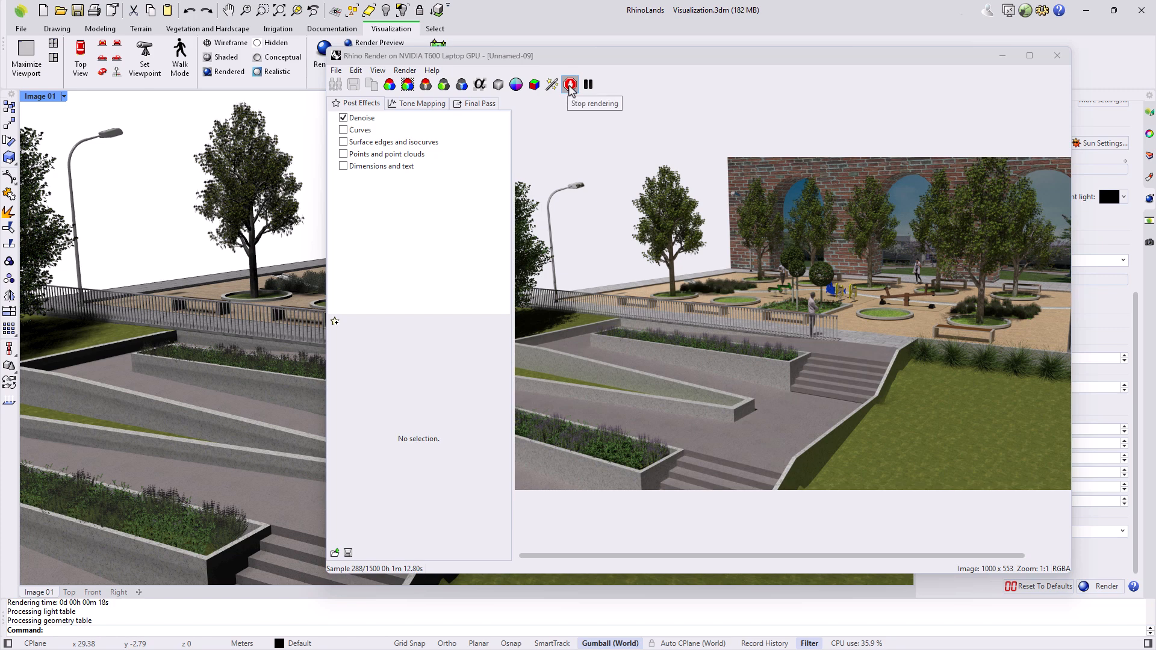
click(570, 85)
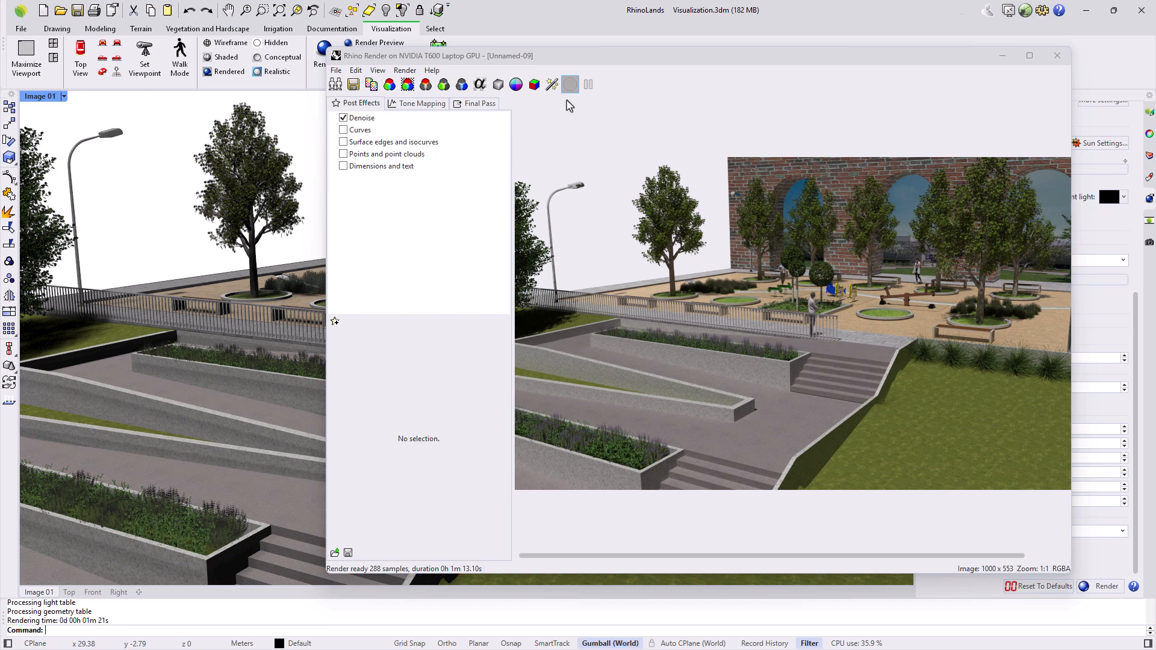
- Save the rendering as the JPG file Render 01 in the Escritorio folder and close the render window
click(364, 90)
click(201, 529)
text(Render 01)
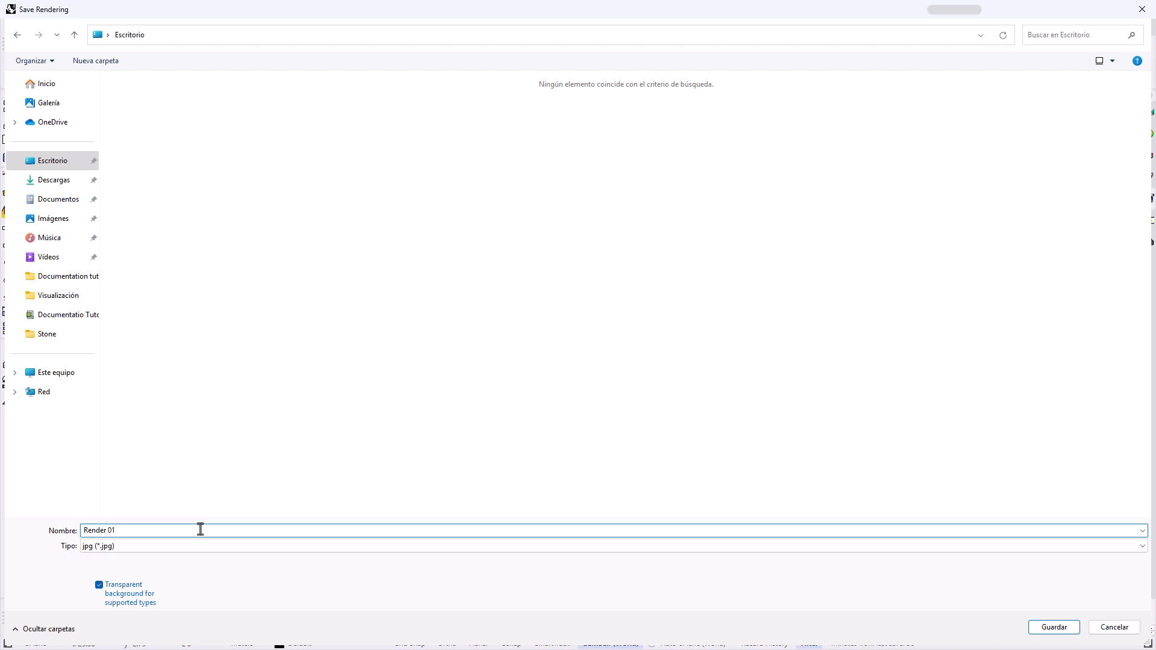
key(Return)
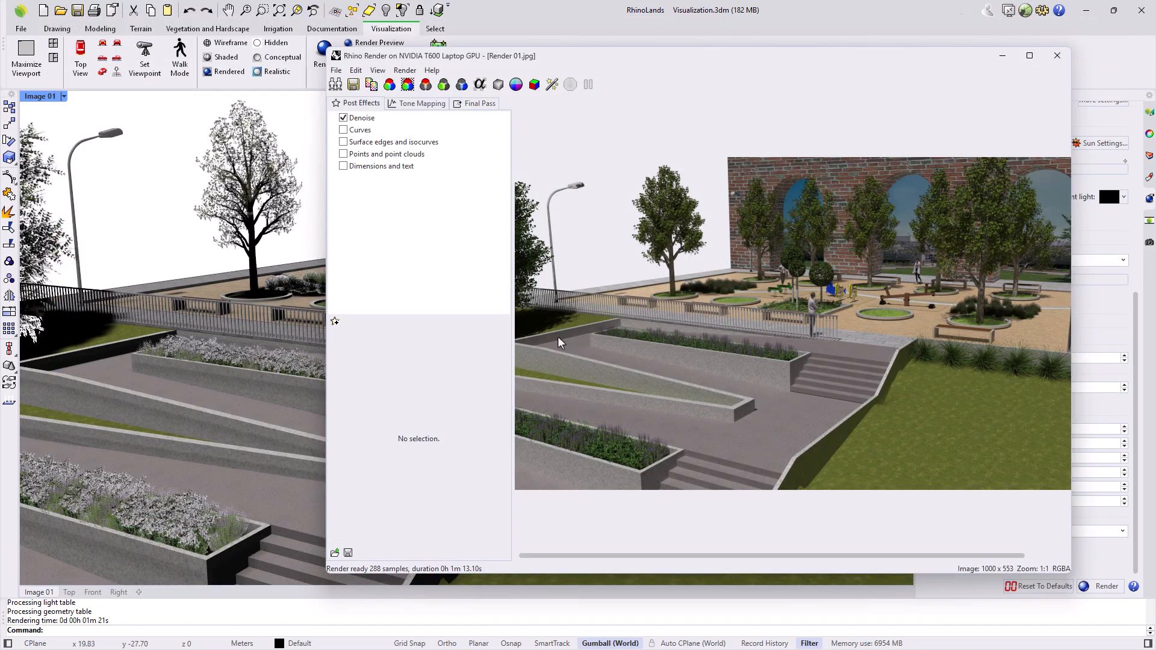
click(1054, 56)
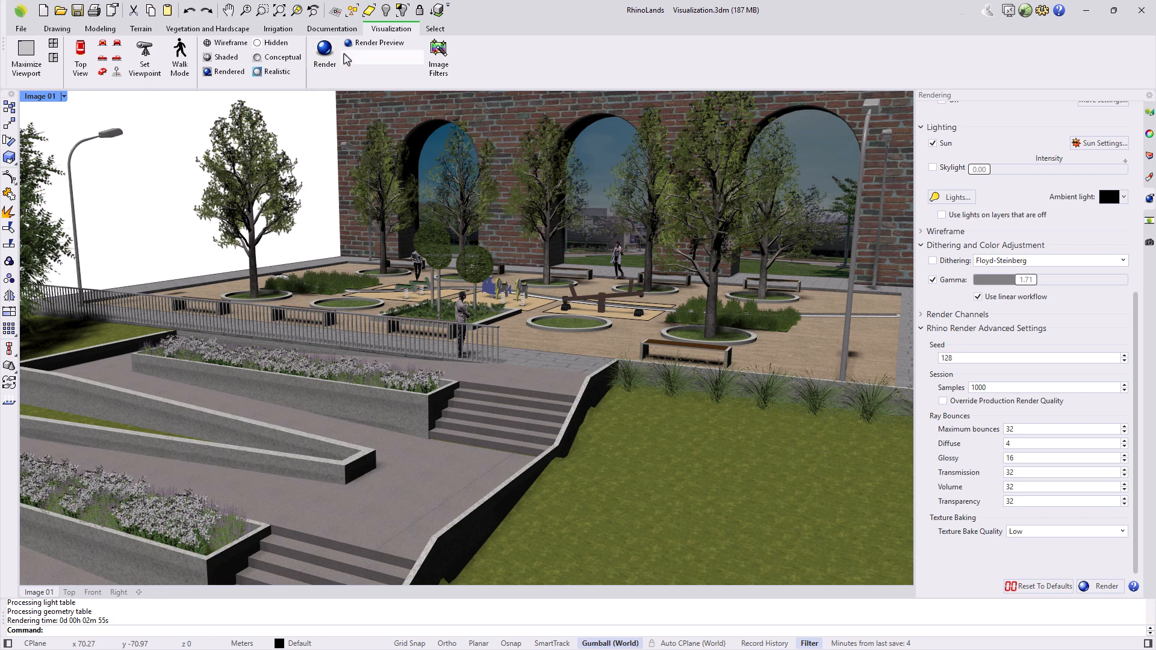
- Run a quick render preview of the plaza and reopen the last rendering for viewing, closing each render window
click(367, 47)
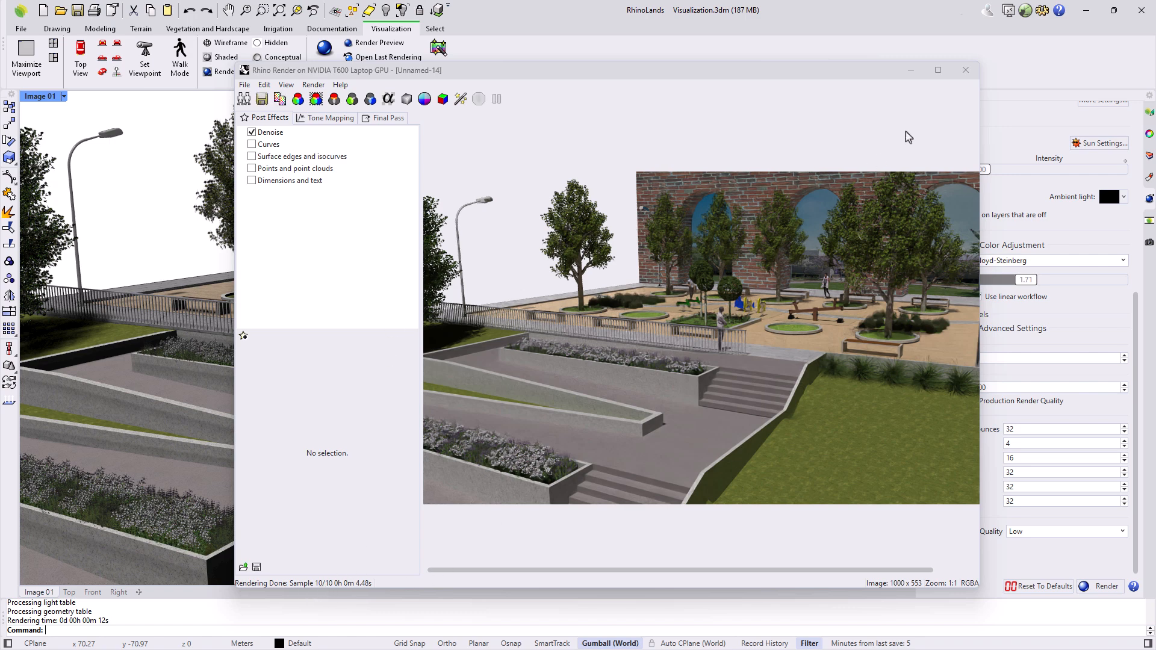
click(967, 70)
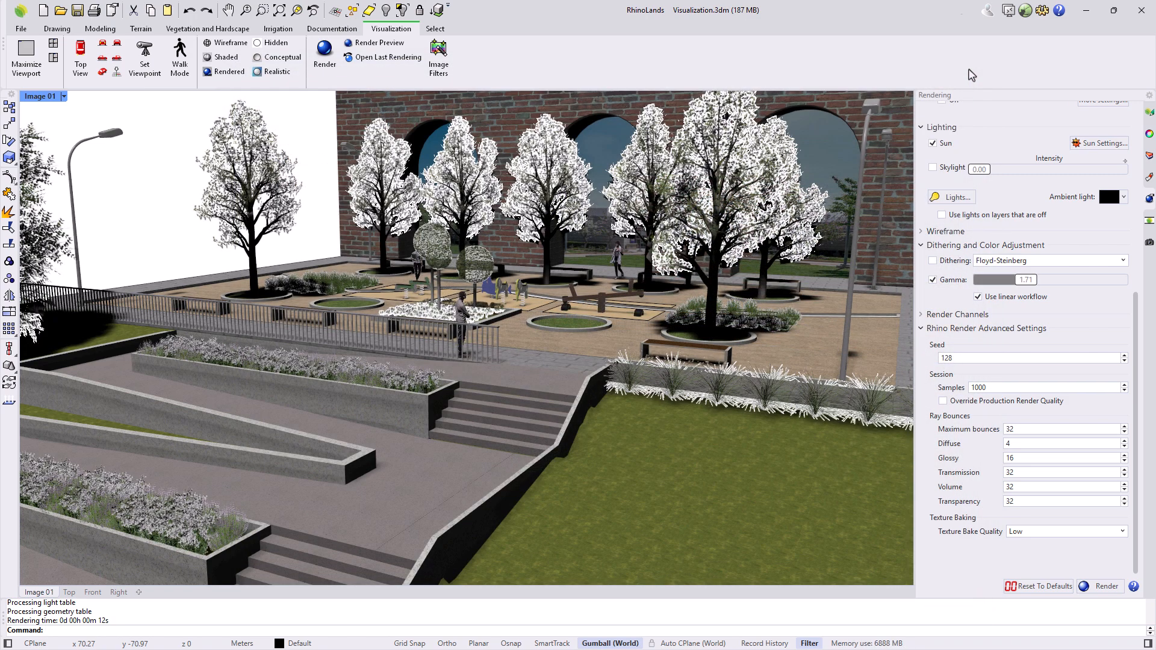
click(372, 59)
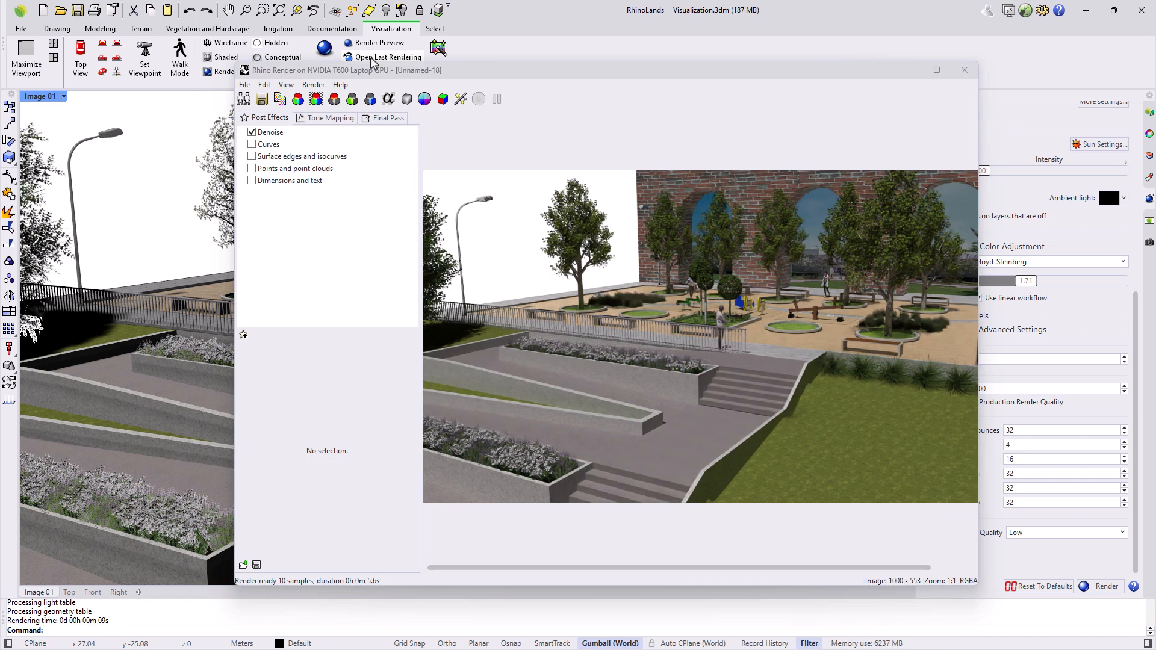
click(963, 70)
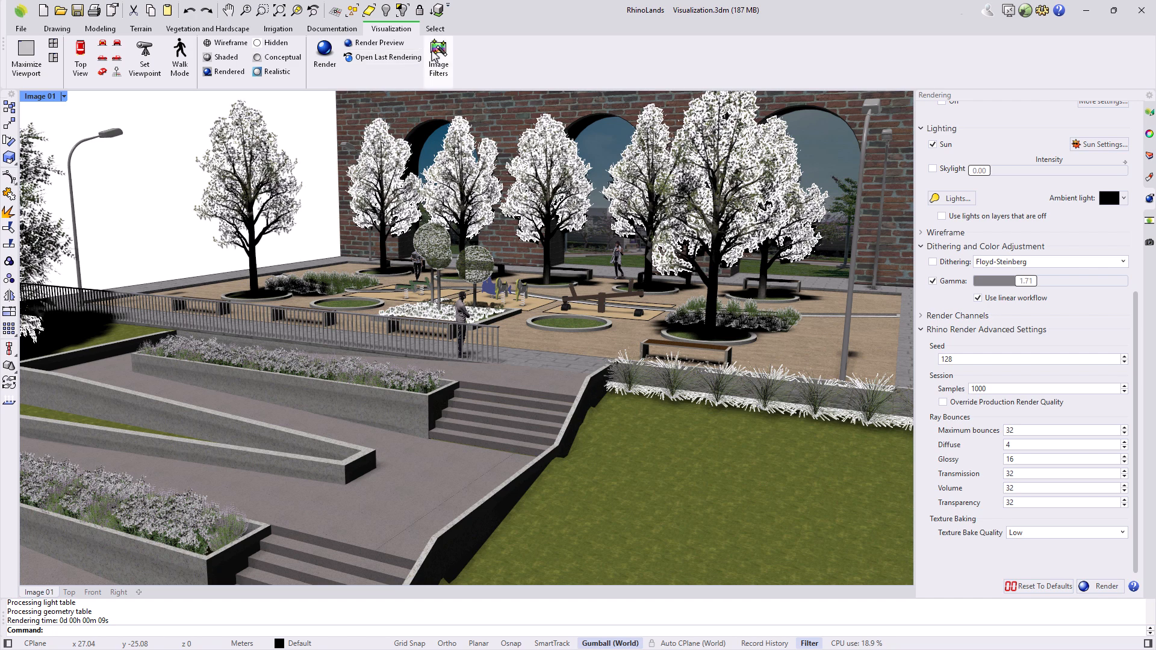
- Open the Render 01 image in the Image Filter Application and maximize its window
click(438, 54)
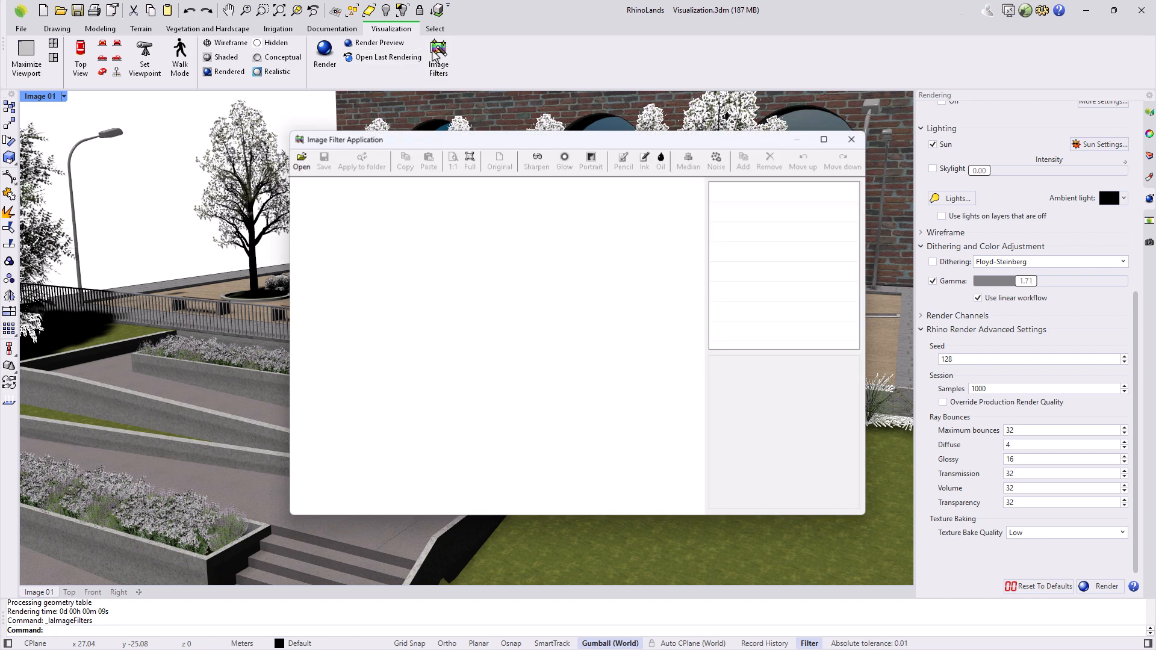
click(302, 161)
click(164, 131)
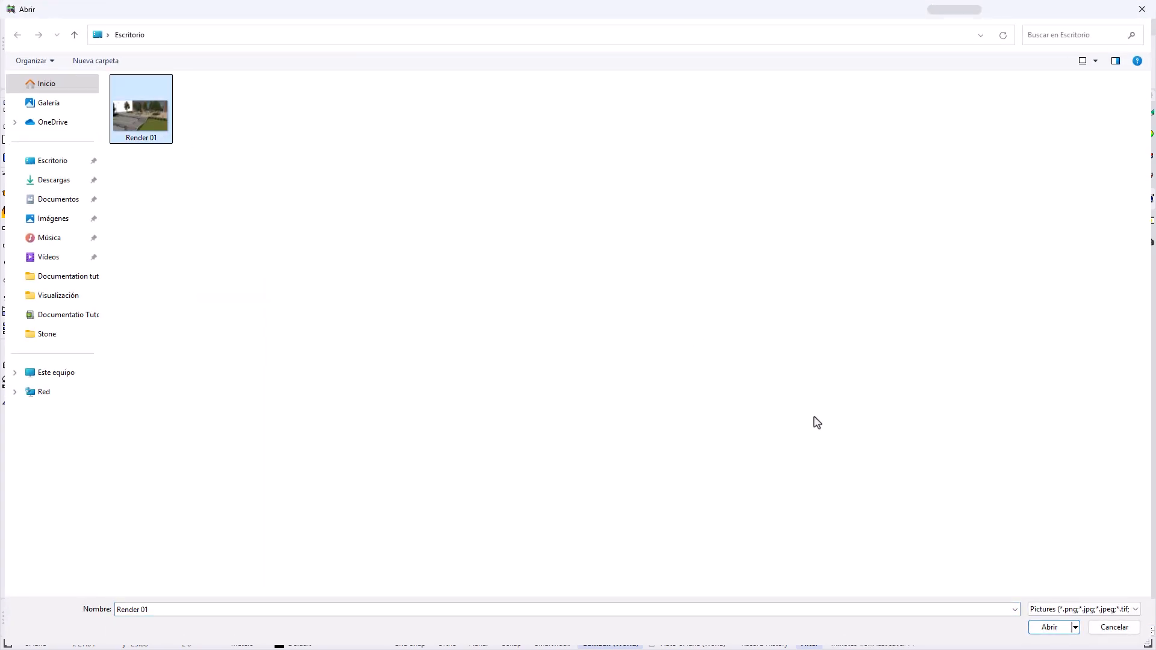
click(1046, 628)
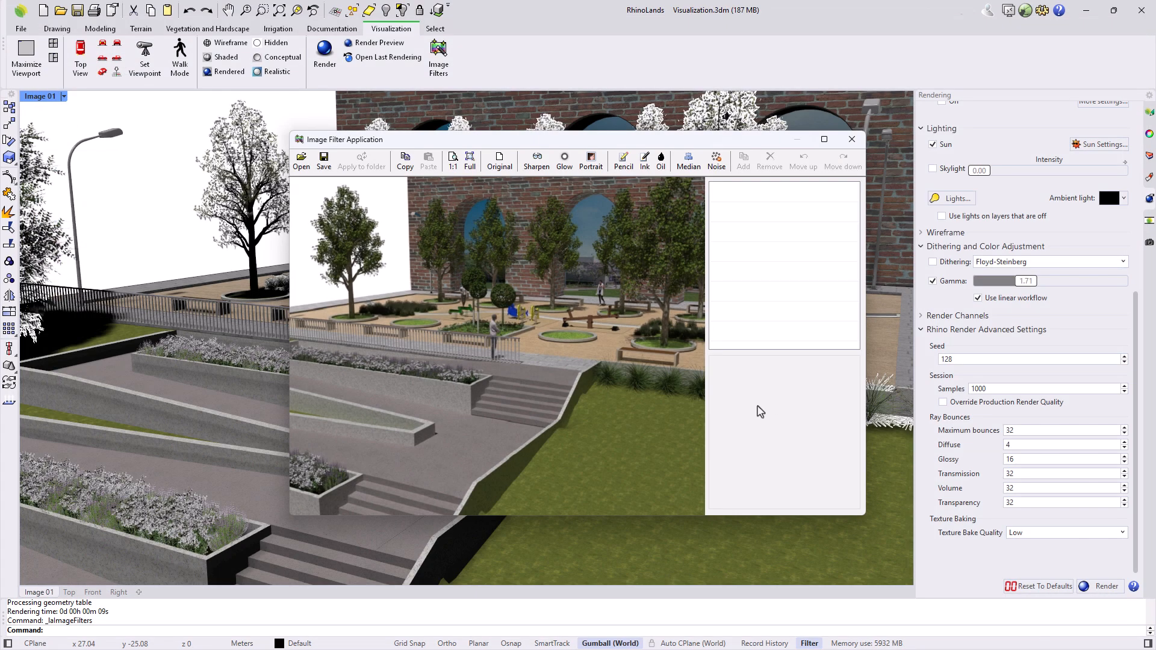
click(824, 139)
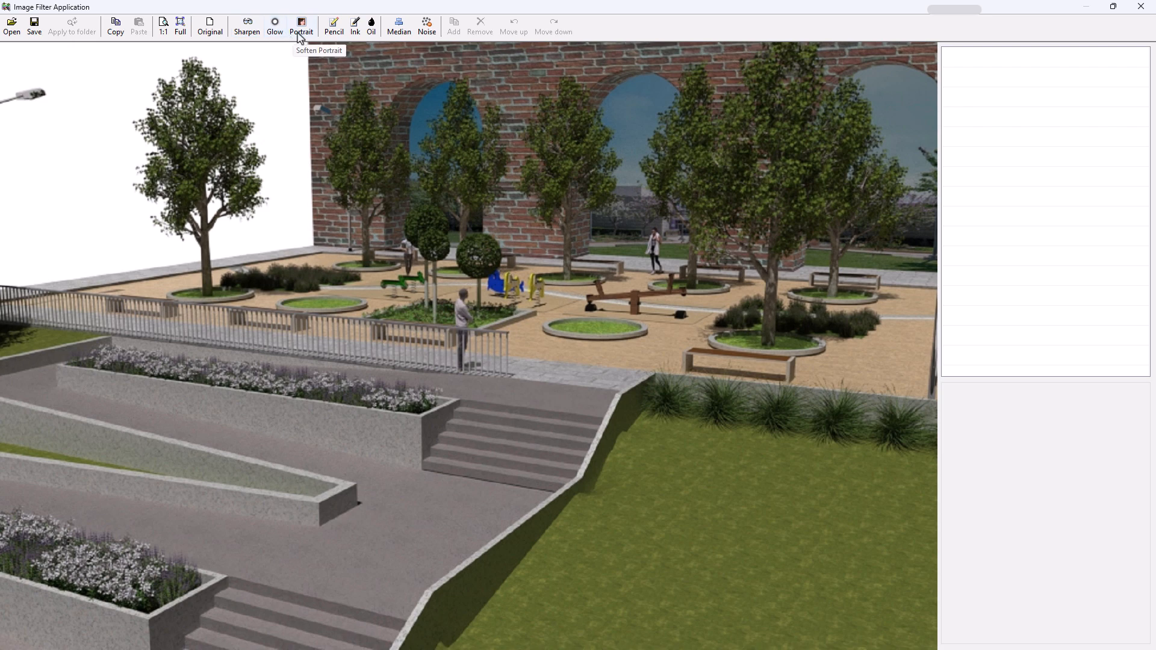
- Add a Sharpen filter with an amount of 1 to the Render 01 image
click(244, 27)
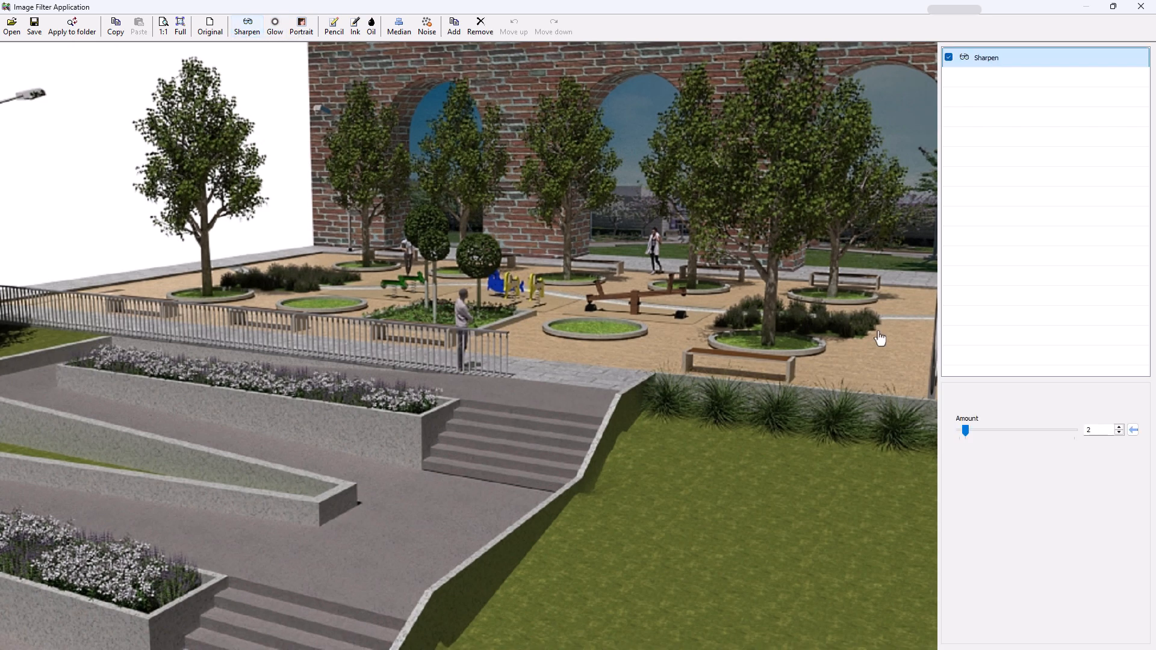
double_click(1101, 428)
text(1)
click(459, 35)
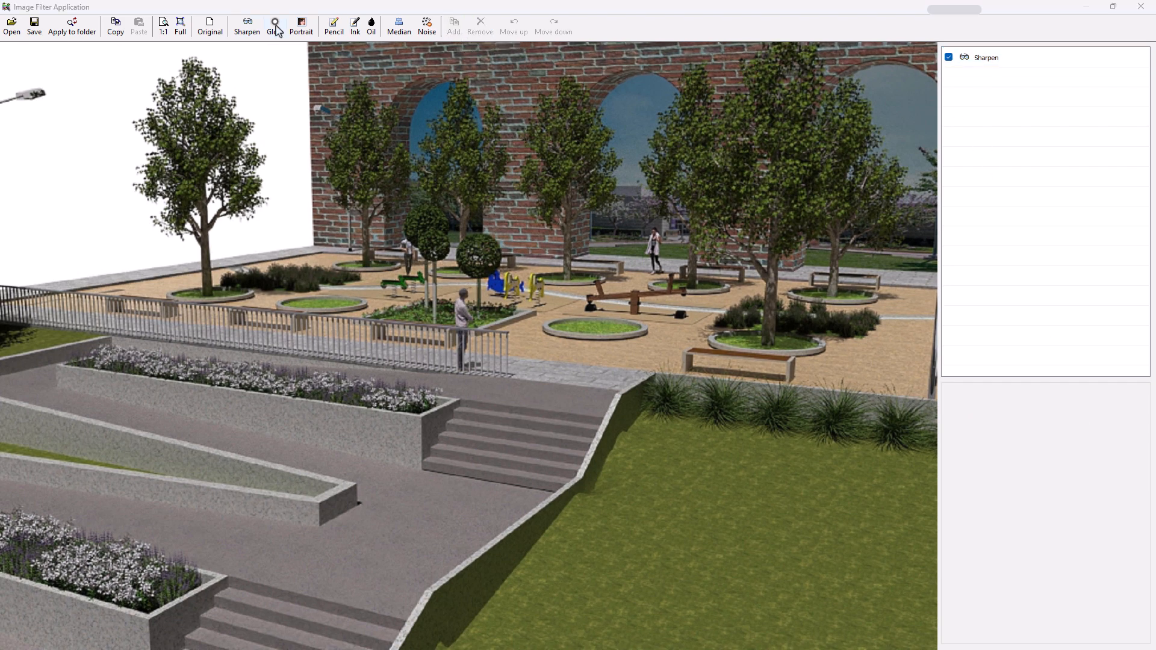
- Add a Glow filter to the image with radius 1 and brightness -90
click(275, 27)
drag(988, 433, 961, 434)
drag(1022, 489, 966, 490)
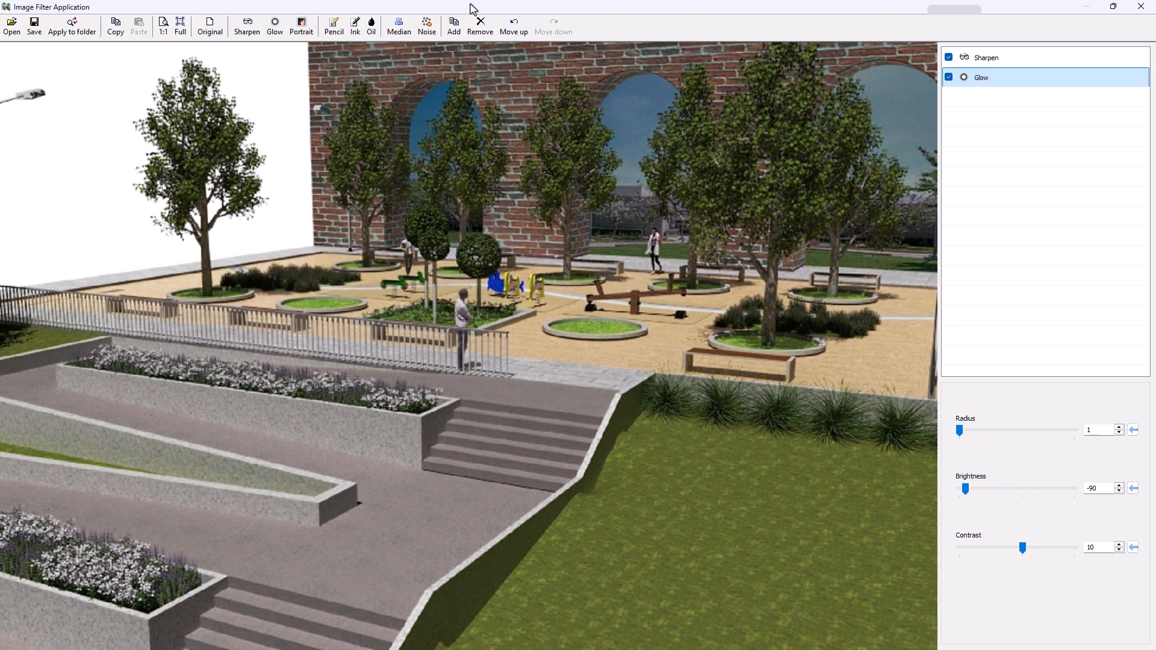
click(456, 29)
click(998, 80)
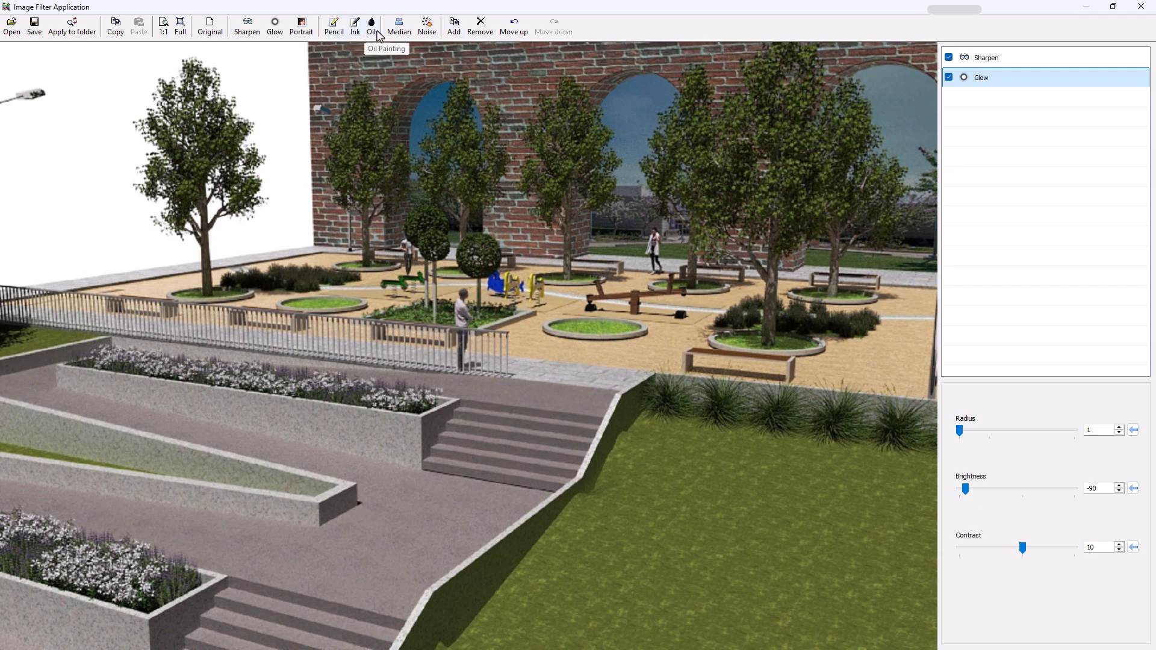
- Compare the filtered image with the original and close the Image Filter Application
click(216, 33)
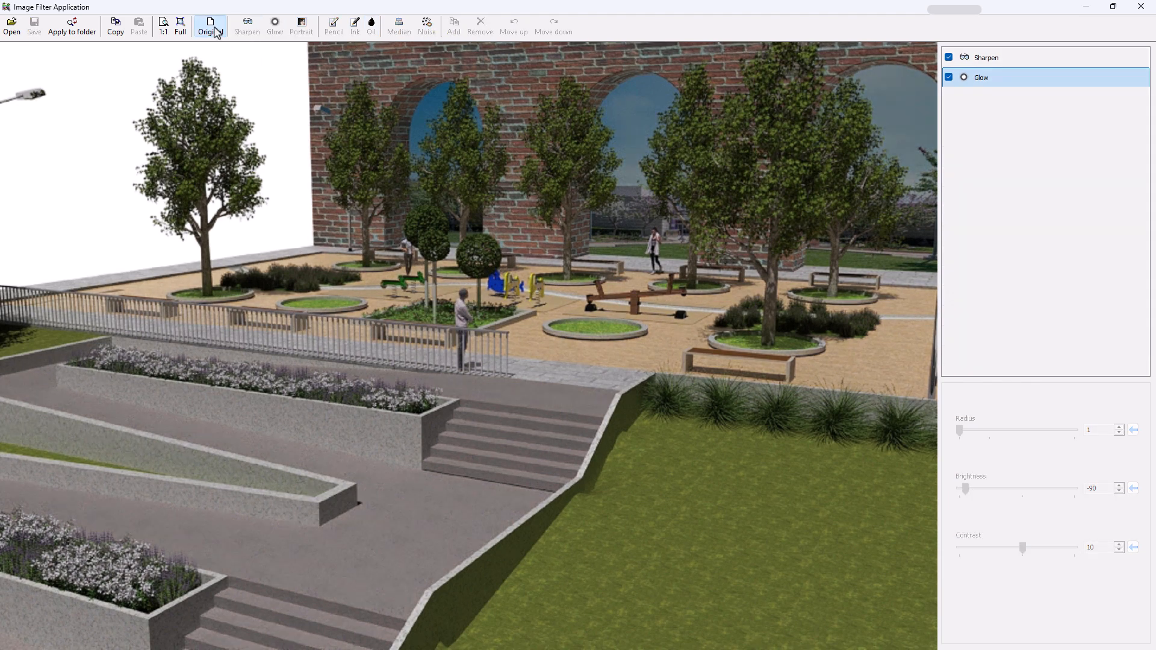
click(217, 32)
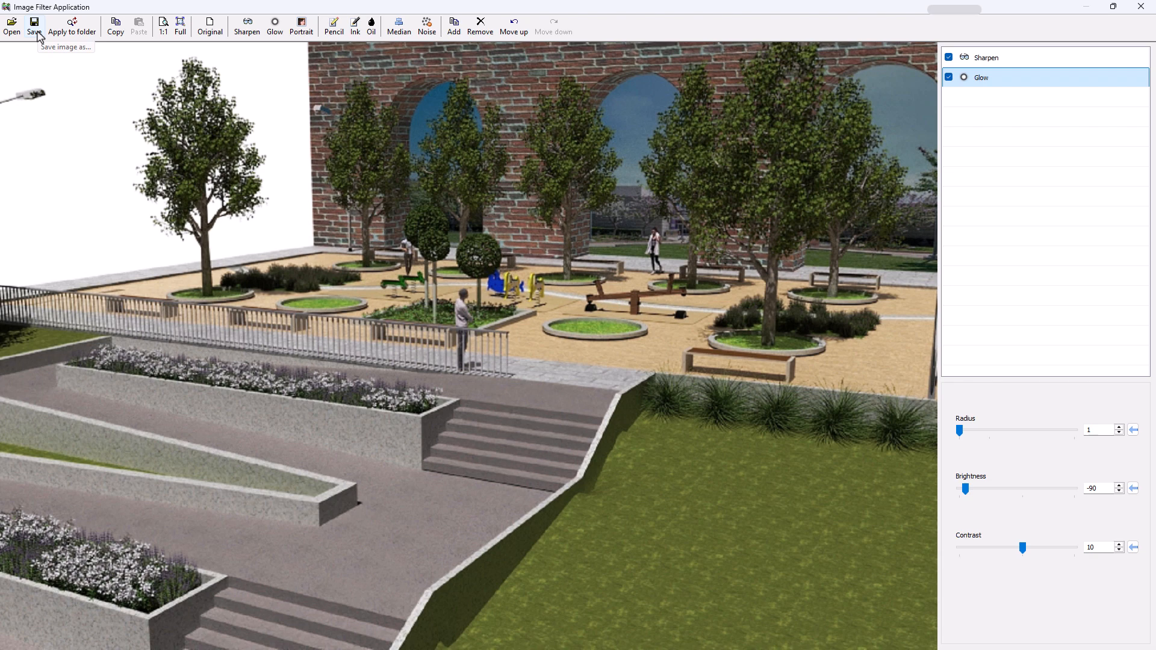
click(1144, 11)
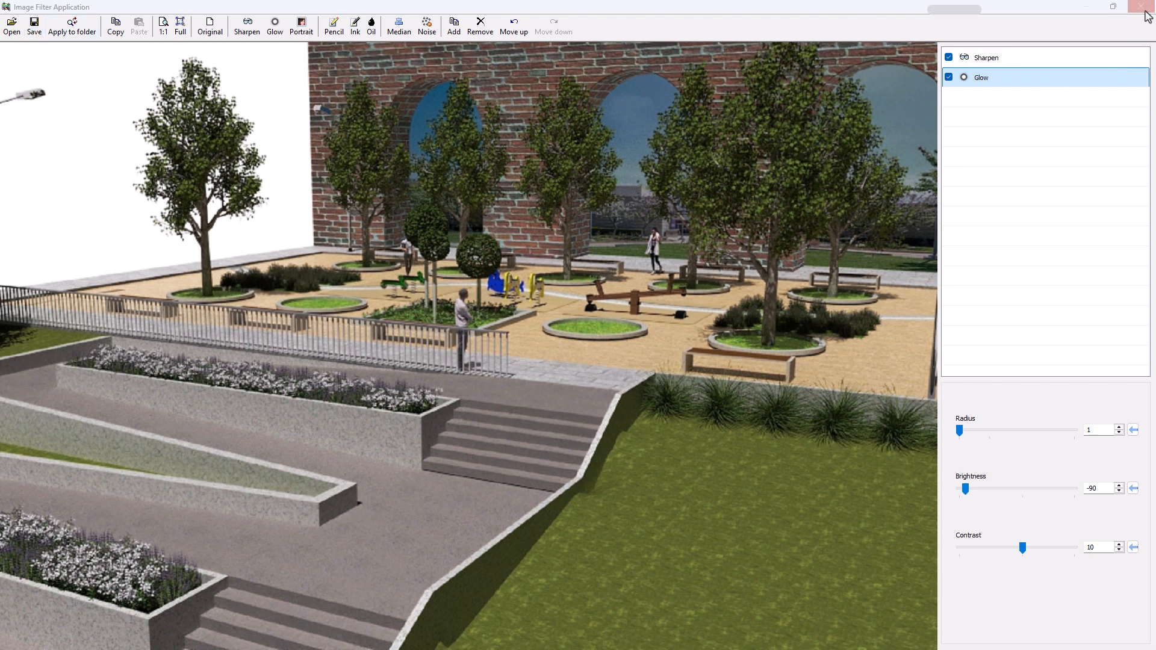
click(605, 374)
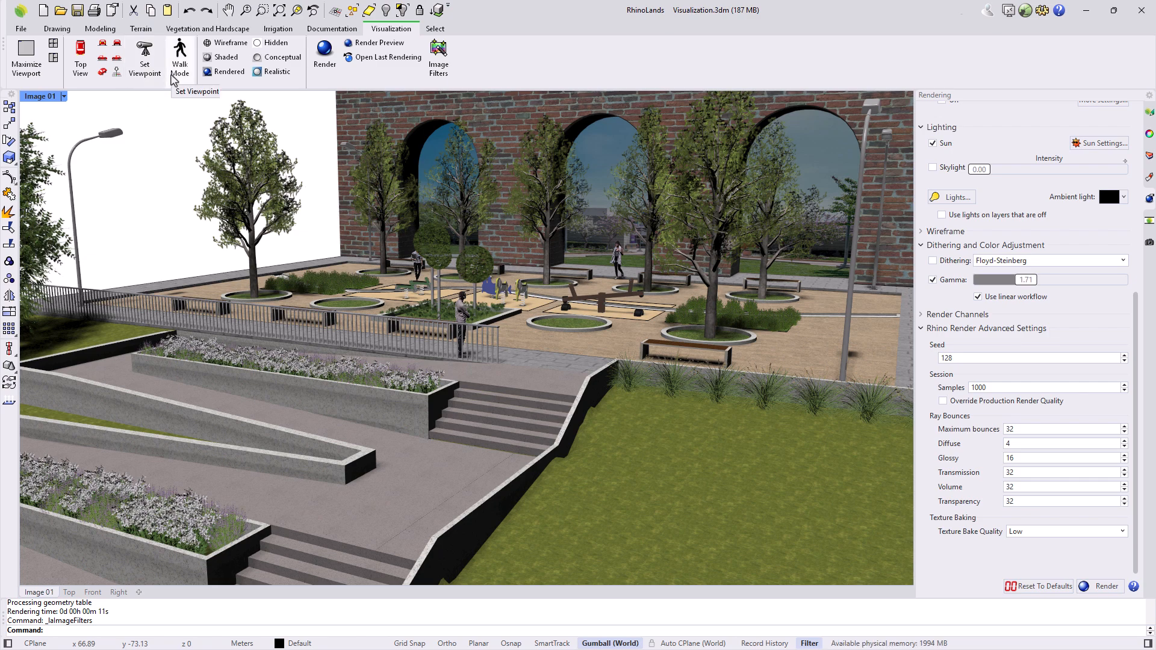
- Set an eye-level viewpoint from the paving at the plaza's end toward the play area, with an eyes height of 1.6
right_drag(226, 284, 395, 357)
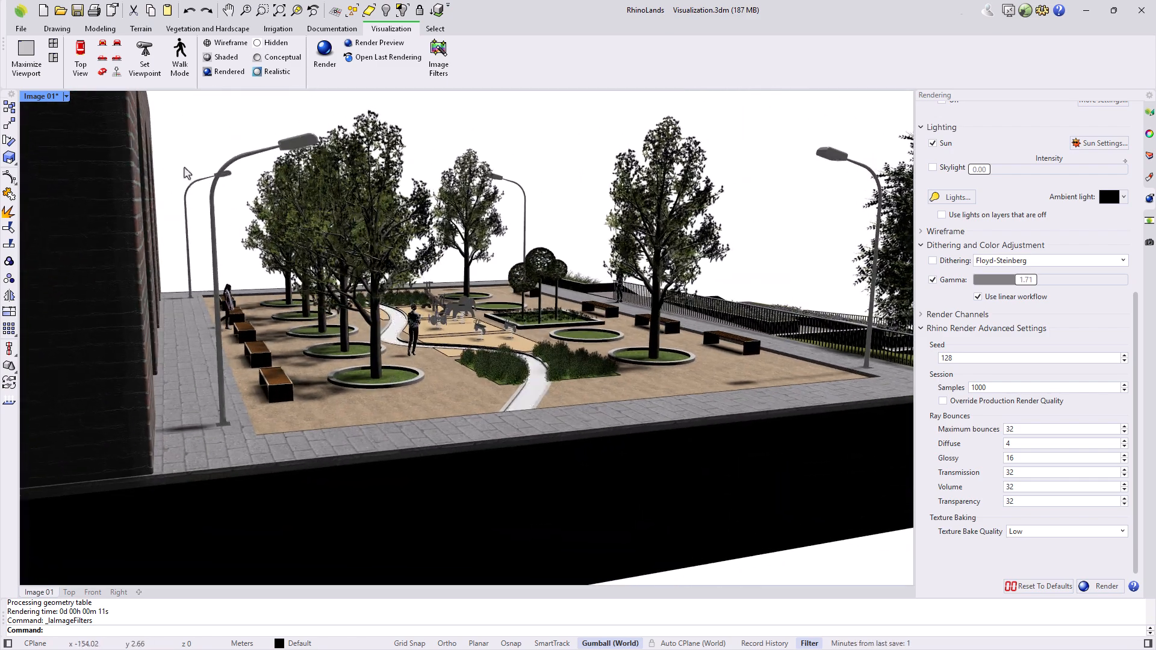
click(153, 75)
click(318, 440)
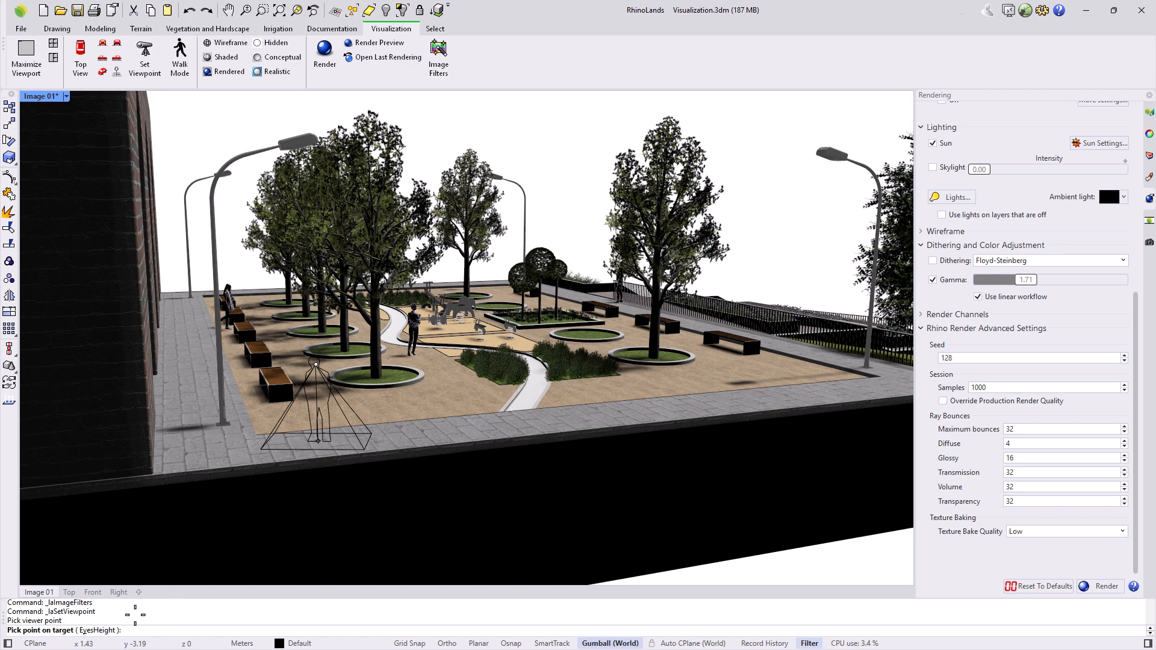
click(105, 630)
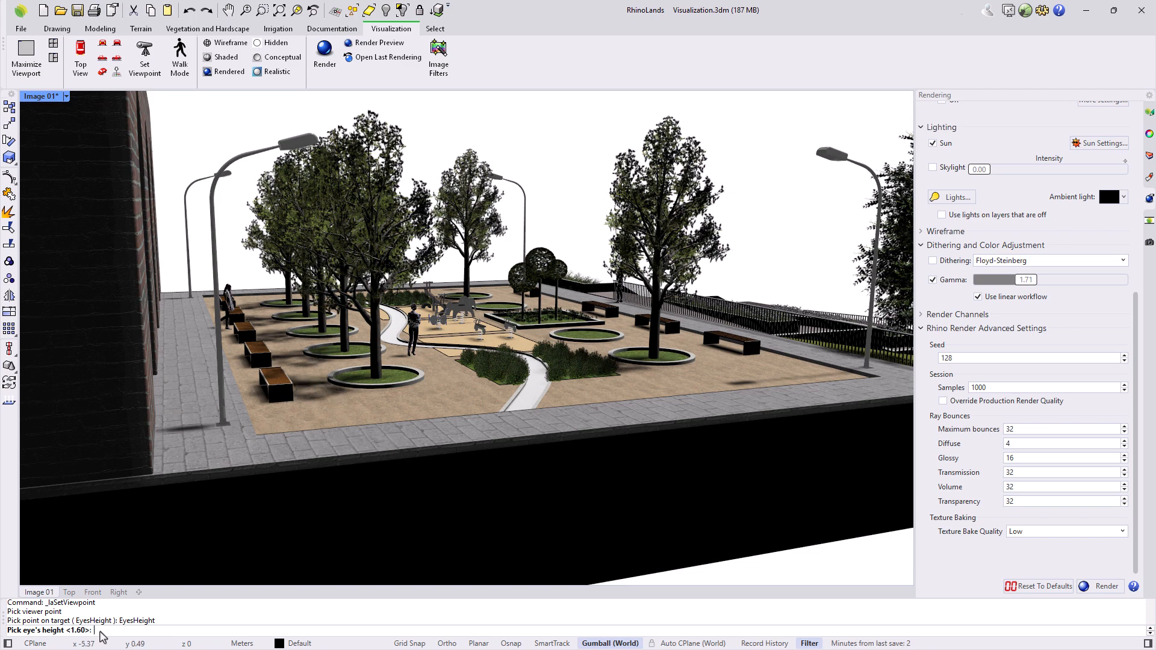
key(Return)
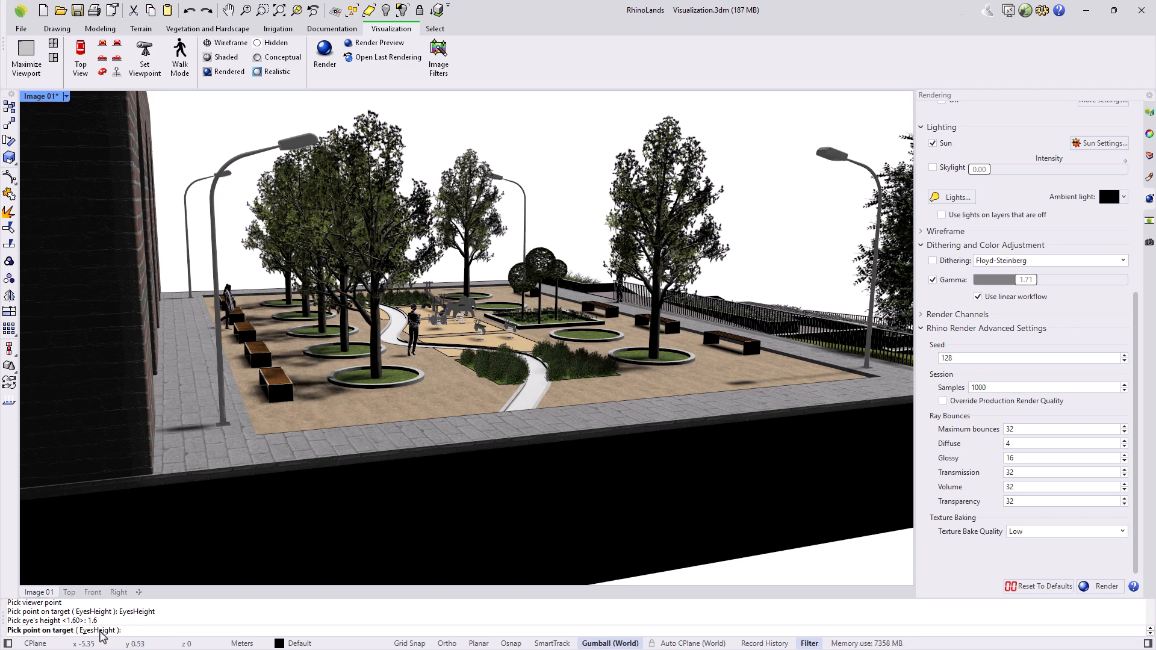
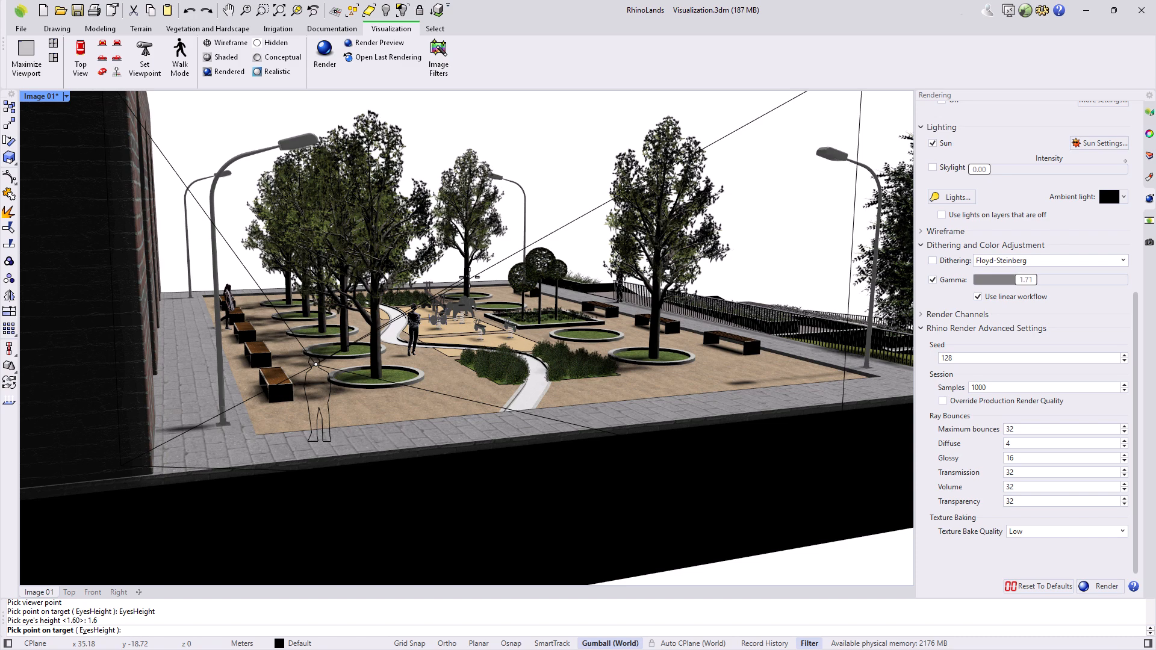
click(468, 277)
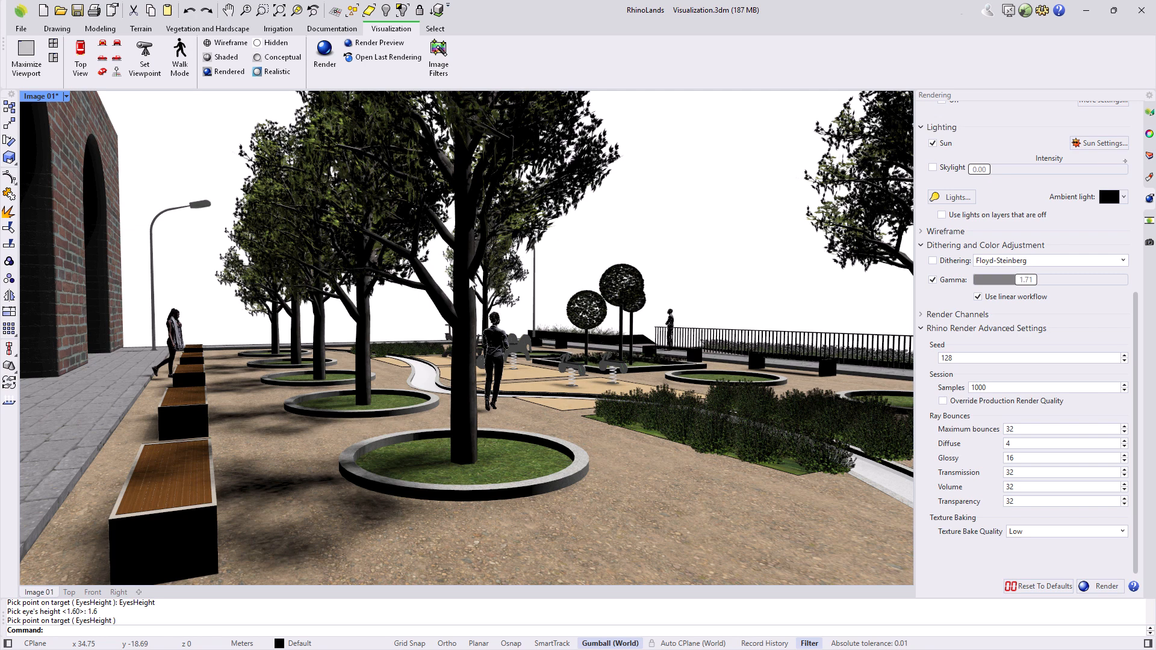
- Explore the plaza on foot in Walk mode, passing the benches, fence and planters toward the stairs, and exit the mode
click(187, 72)
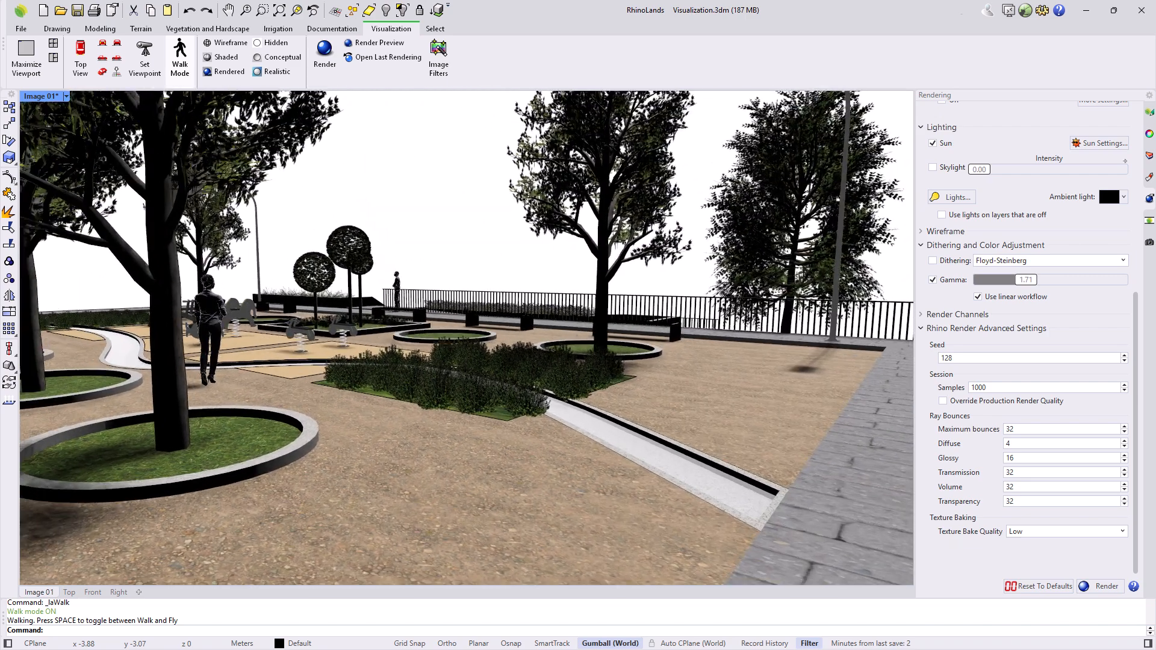
key(w)
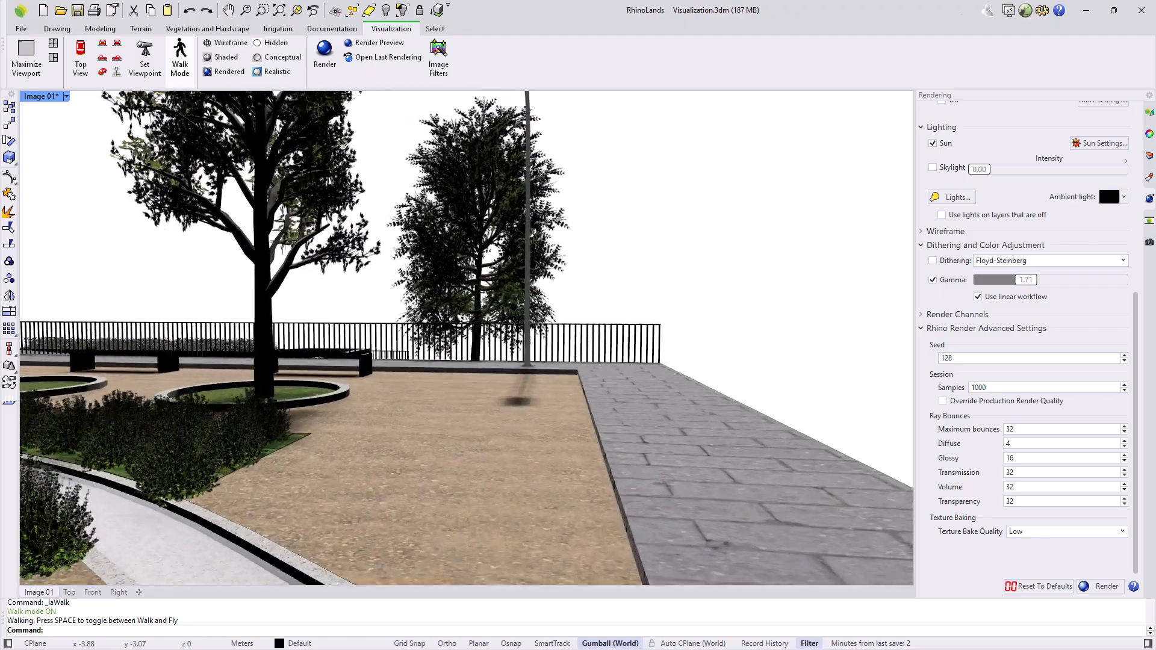
key(w)
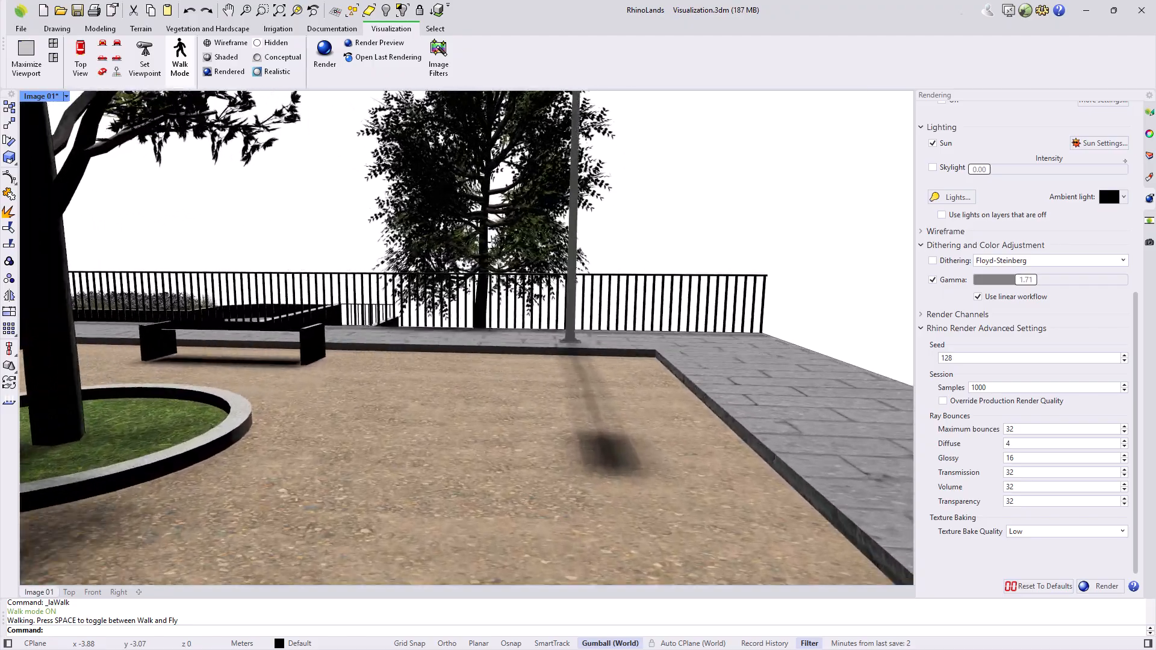
key(w)
key(w)
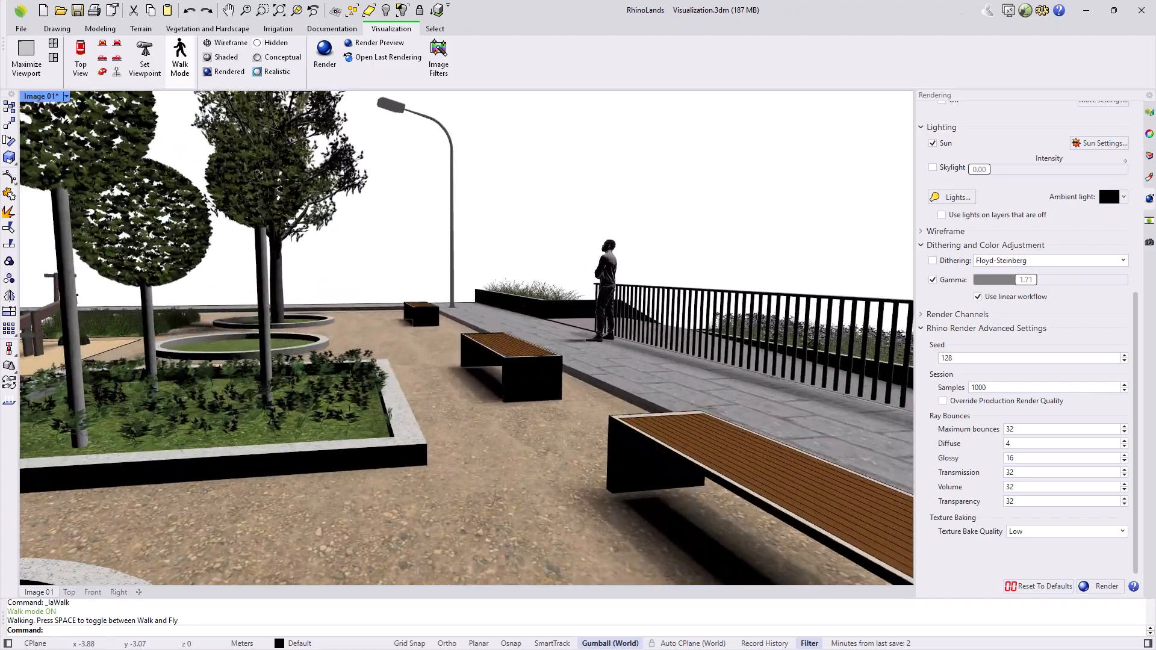
key(w)
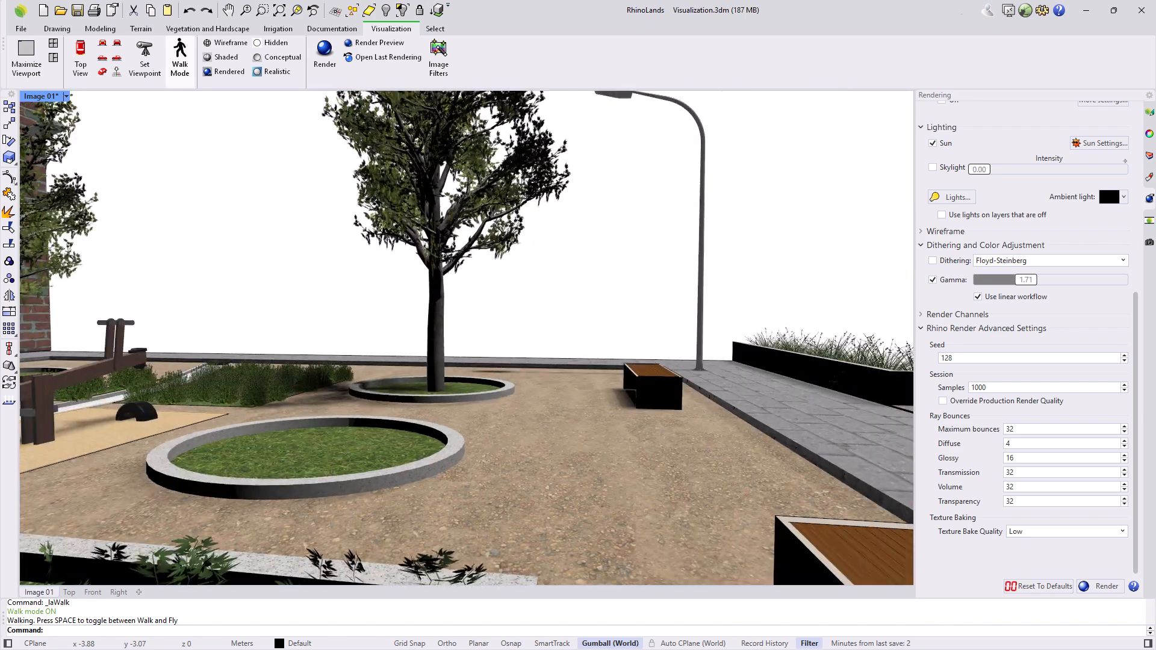
key(w)
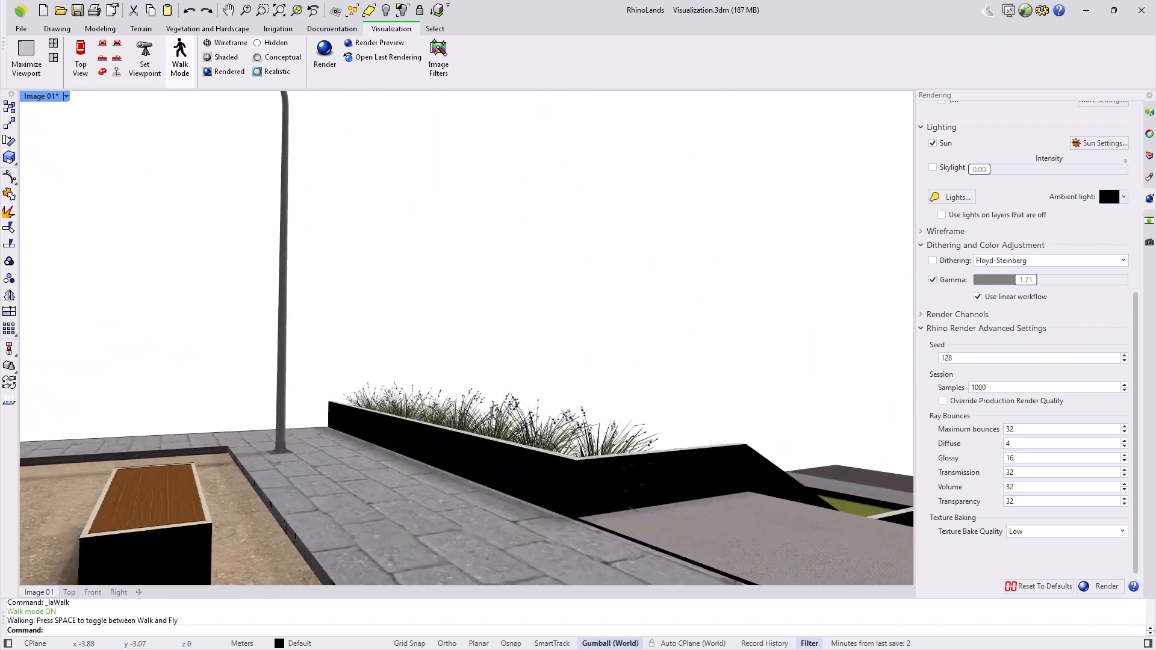
key(w)
key(w)
key(w)
key(w)
key(w)
key(w)
key(Escape)
- Frame the stairs and plaza in a frontal overview and open the animation settings
scroll(467, 338, down, 6)
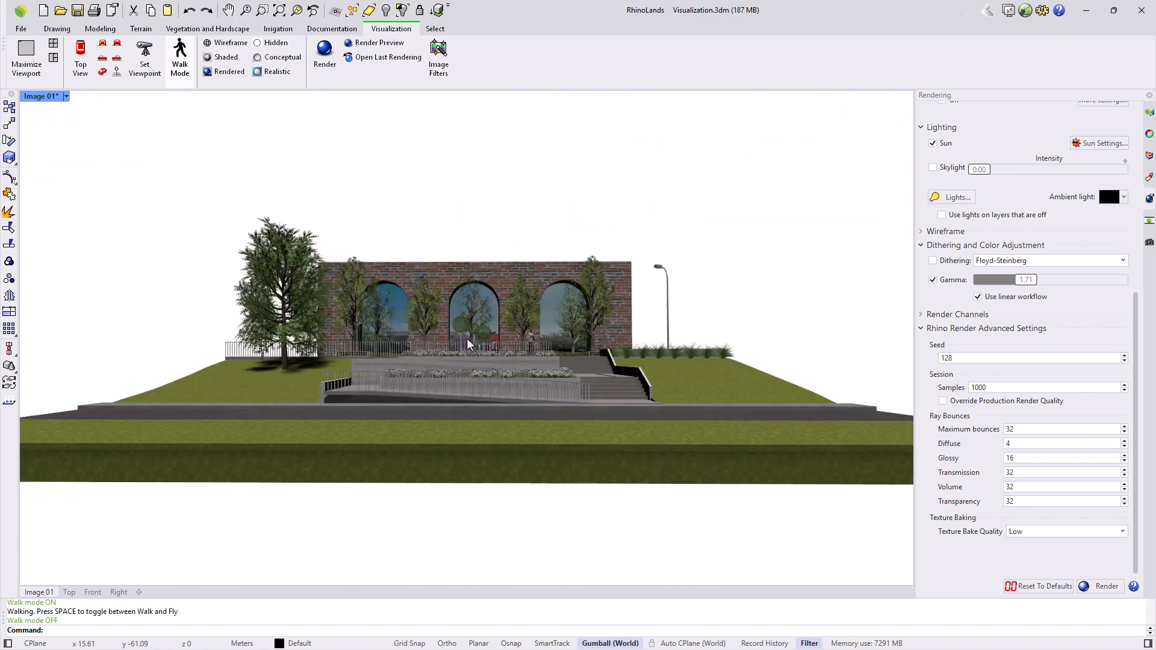
right_drag(467, 344, 462, 420)
scroll(466, 403, up, 6)
scroll(466, 408, down, 6)
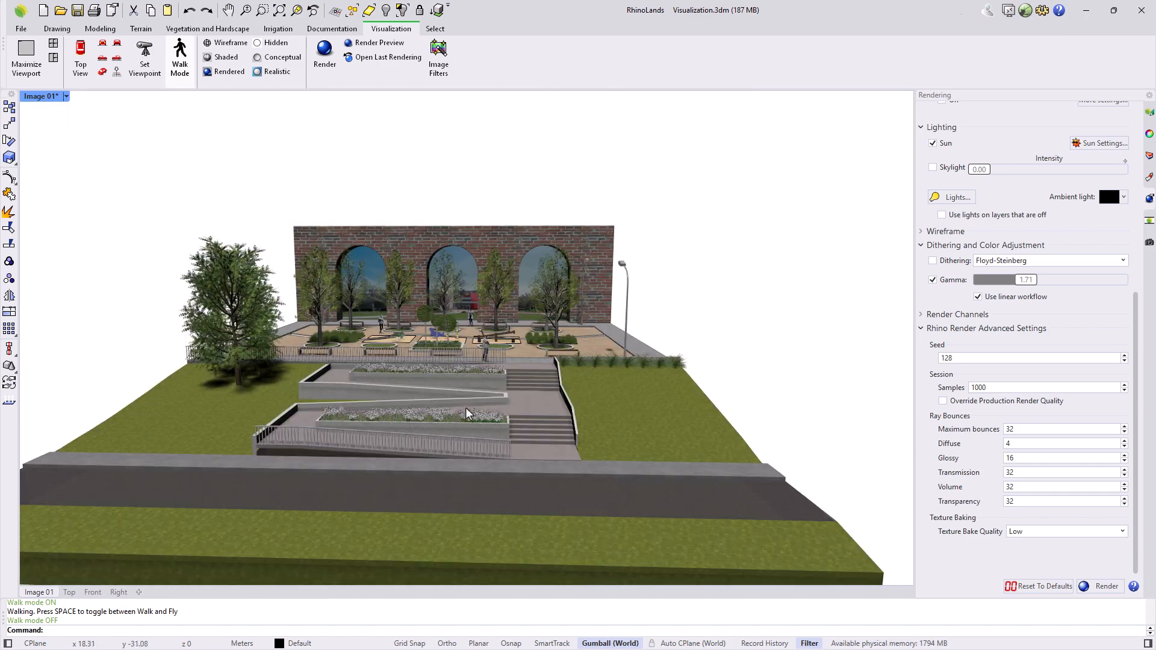
scroll(431, 412, up, 3)
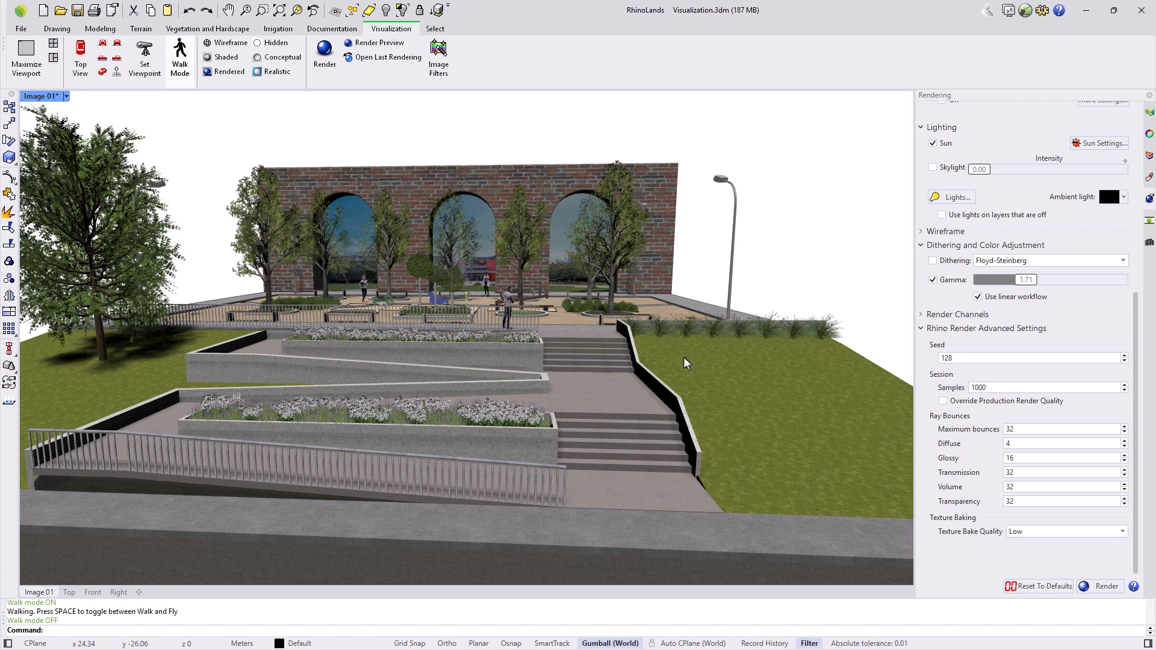
click(1150, 224)
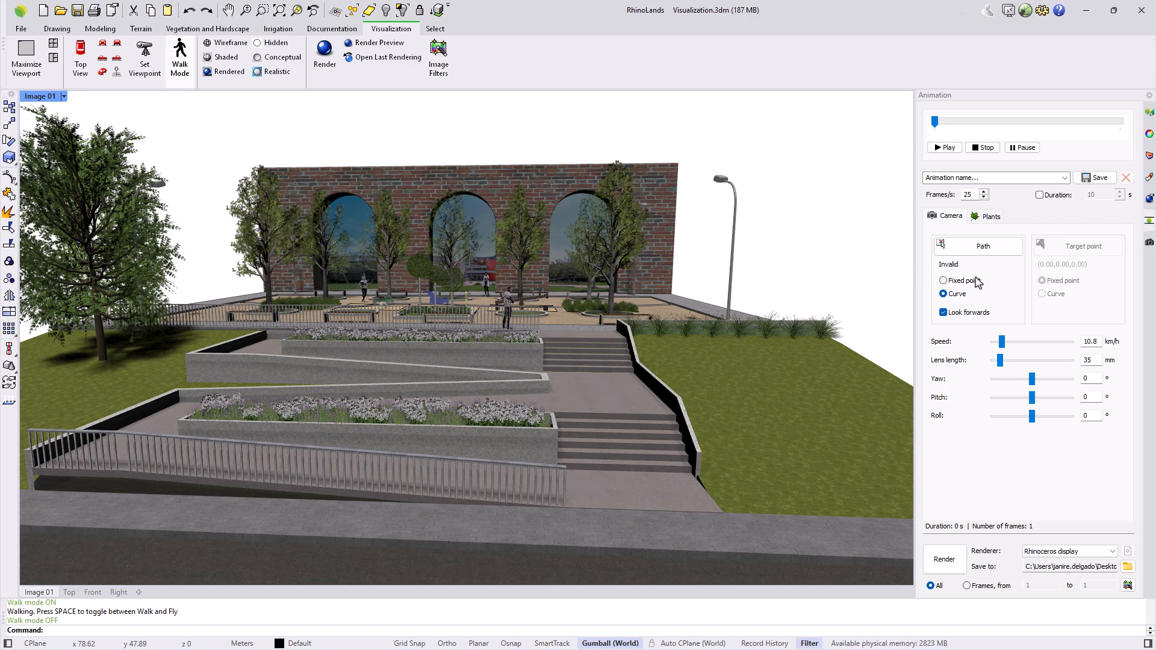
- Set the animation's camera path to a fixed point on the landing between the stairs
click(943, 281)
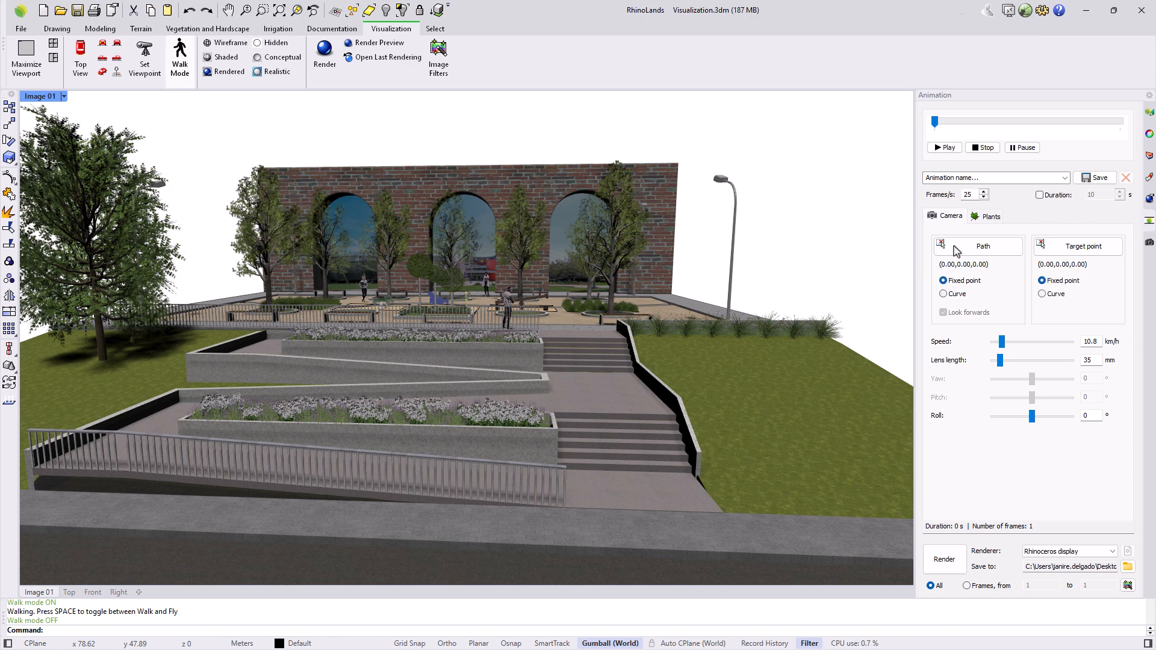
click(957, 251)
click(616, 401)
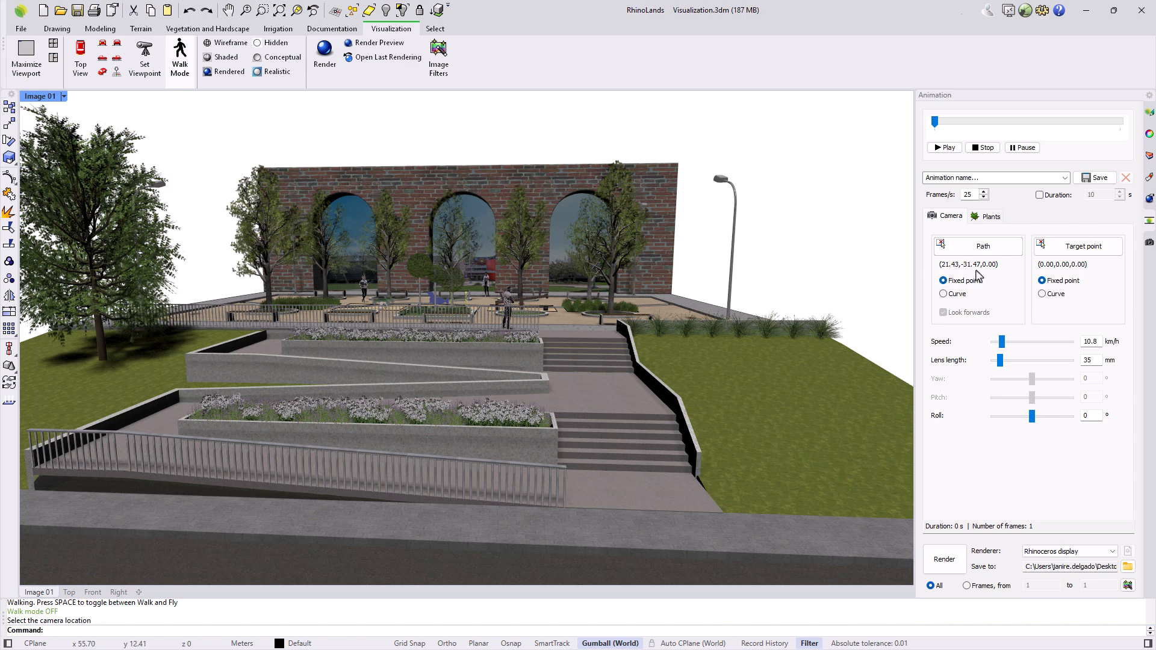
- Set the camera path type to Curve and display the viewport in Shaded mode with an elevated view of the stairs
click(944, 294)
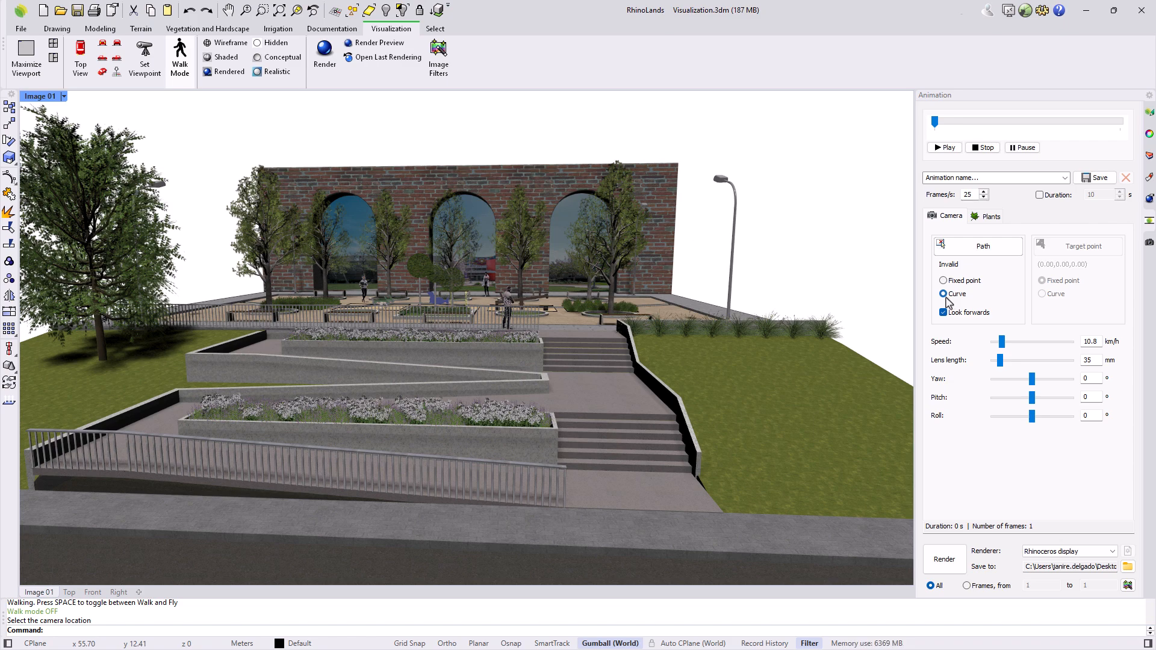
click(222, 57)
right_drag(628, 310, 561, 376)
scroll(622, 322, down, 5)
scroll(561, 374, up, 6)
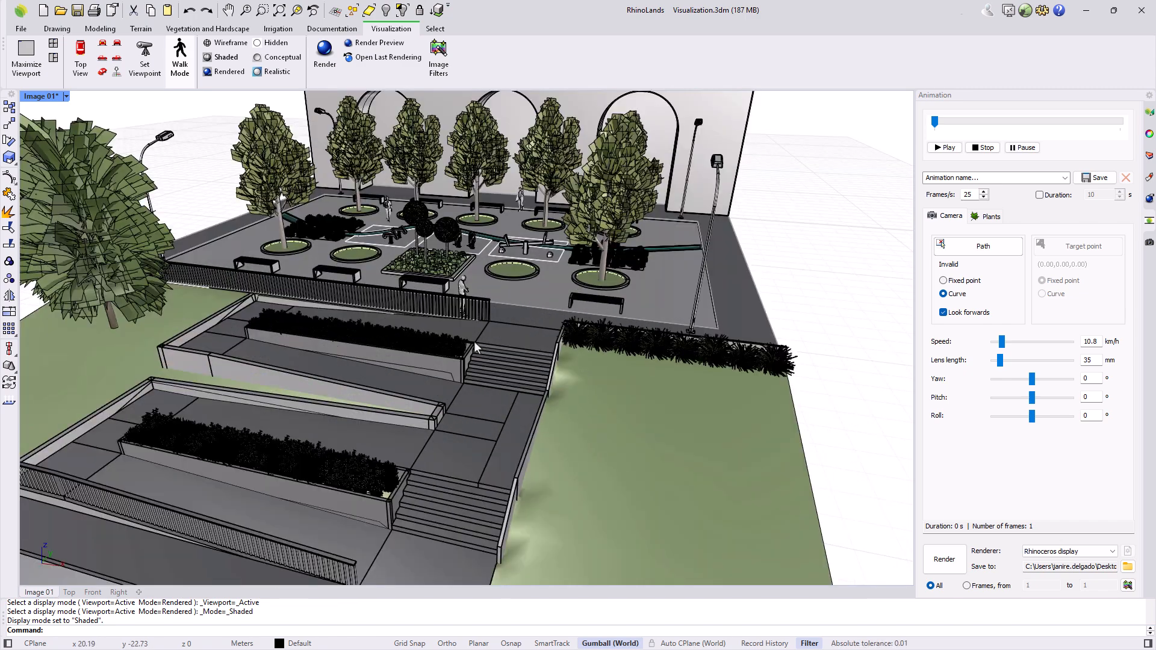
- Draw a degree 3 control-point curve from the foot of the lower stairs up both flights and across the plaza
click(65, 29)
click(237, 53)
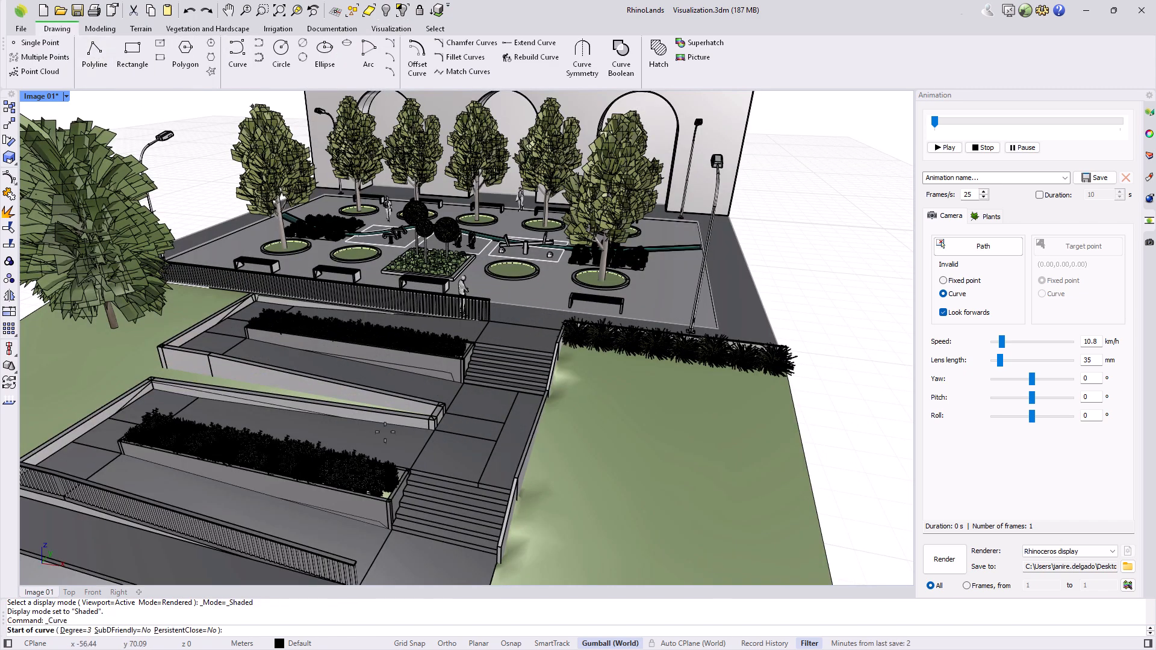
click(428, 575)
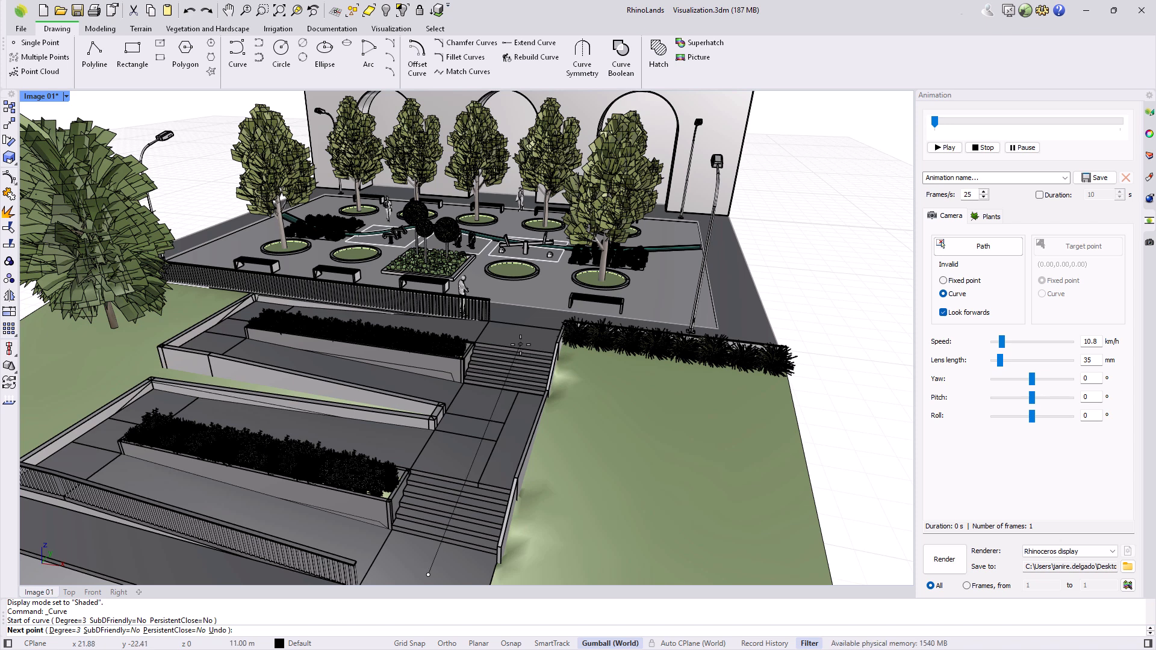
click(563, 269)
click(328, 228)
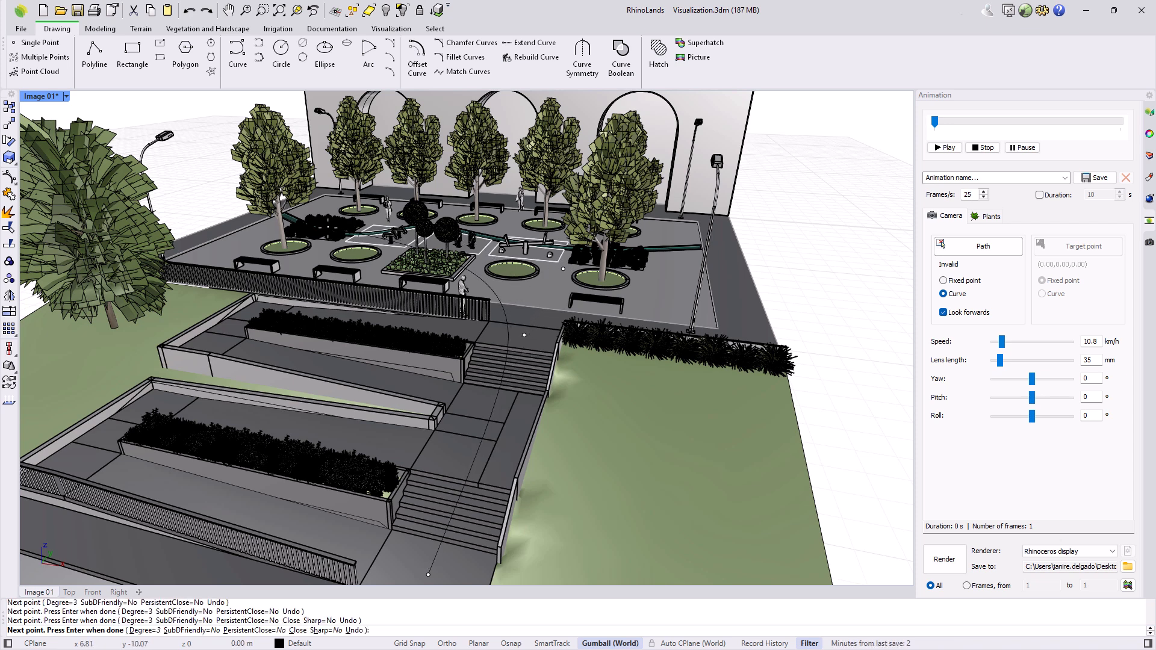
key(Return)
- Raise the control points of the drawn curve vertically above the stairs and plaza
click(488, 294)
click(522, 320)
click(564, 269)
drag(582, 270, 620, 232)
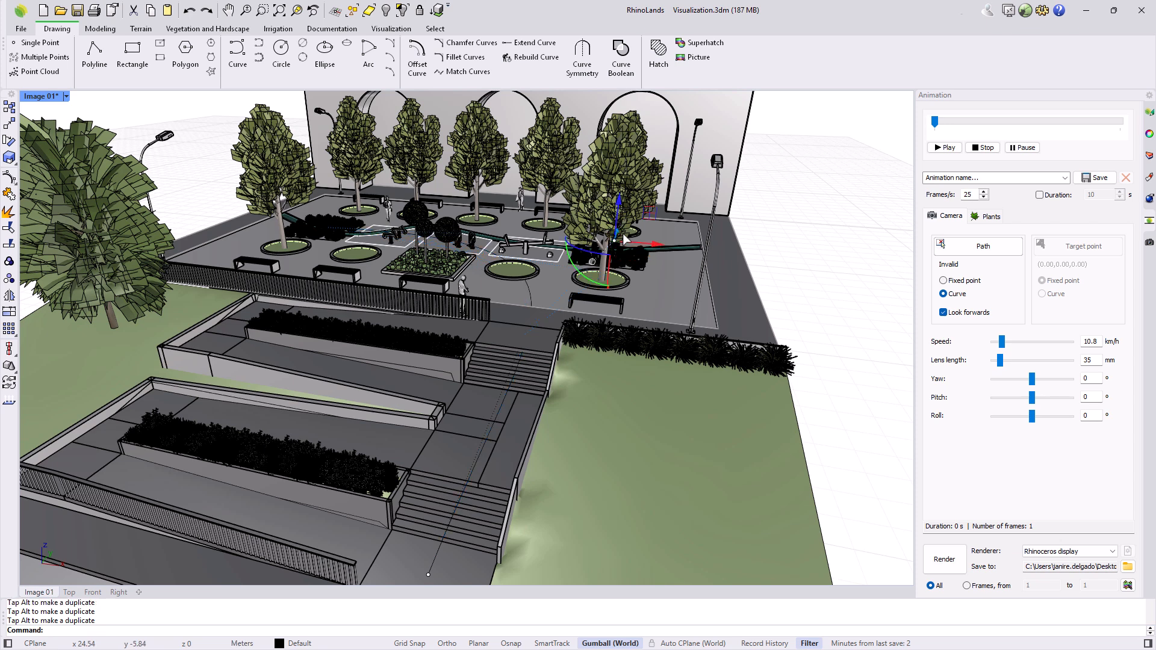
click(351, 274)
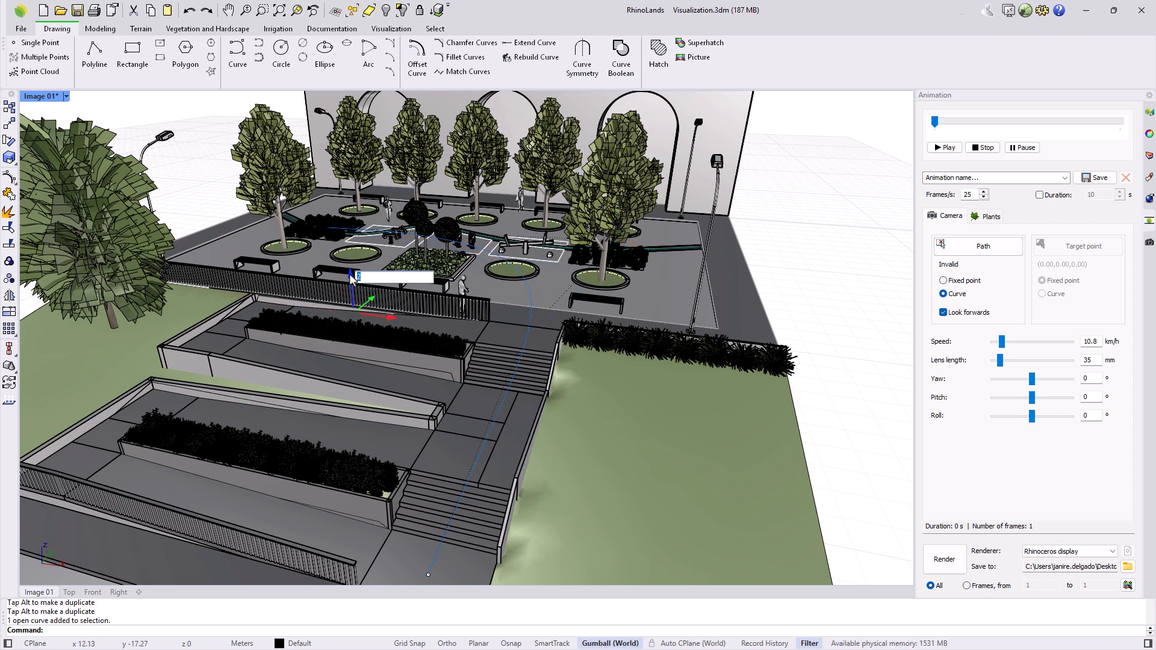
click(425, 500)
drag(425, 500, 421, 544)
click(580, 477)
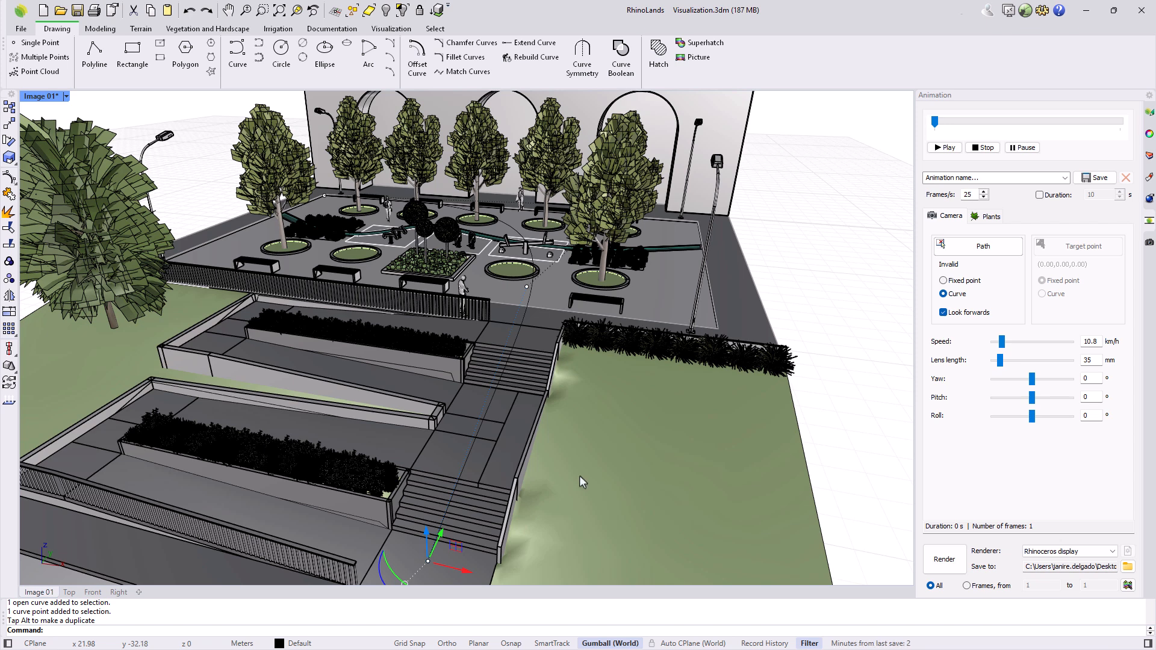
- Assign the drawn curve as the camera path and play the animation with the viewport in Rendered mode
click(961, 253)
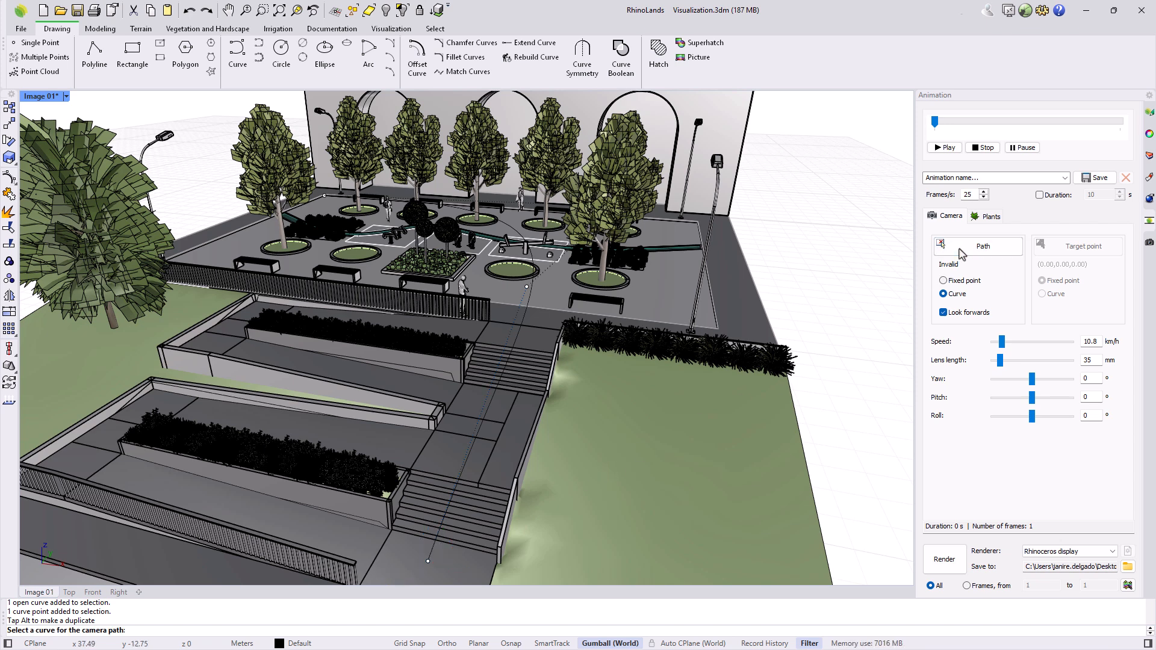
click(491, 401)
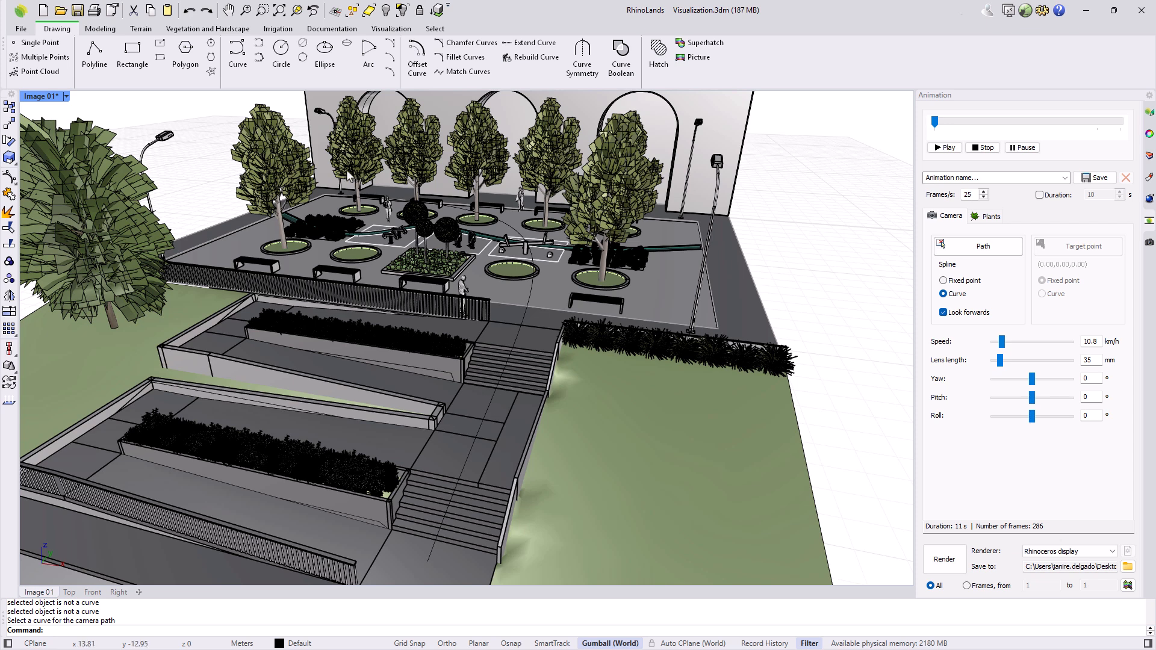
click(391, 28)
click(229, 72)
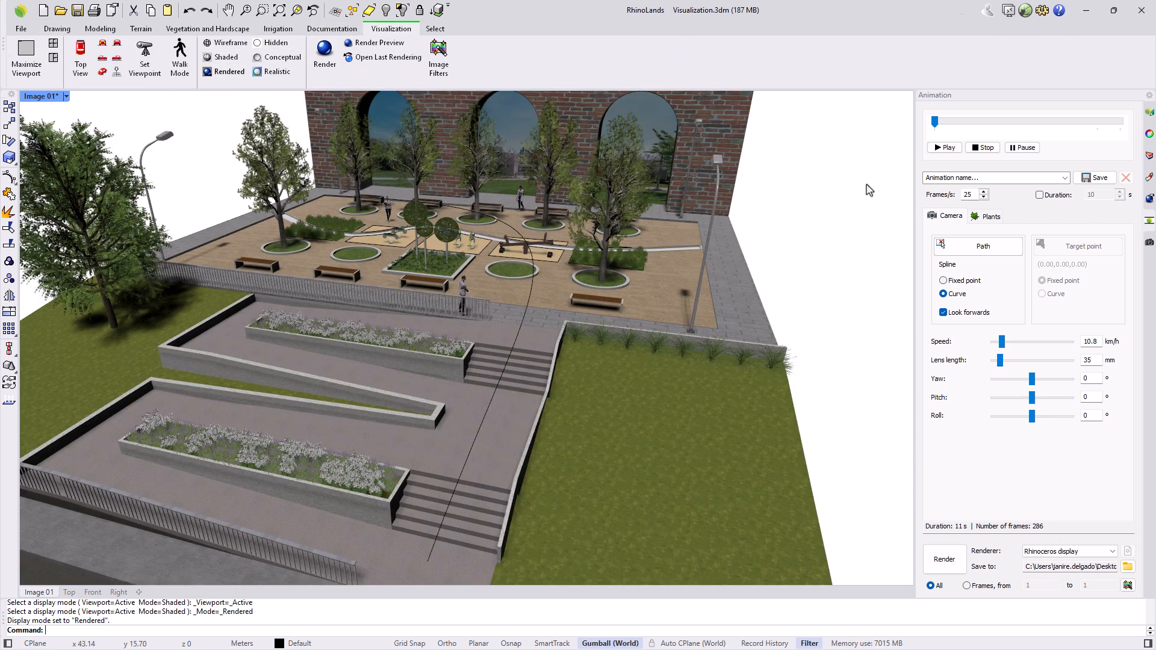
click(942, 147)
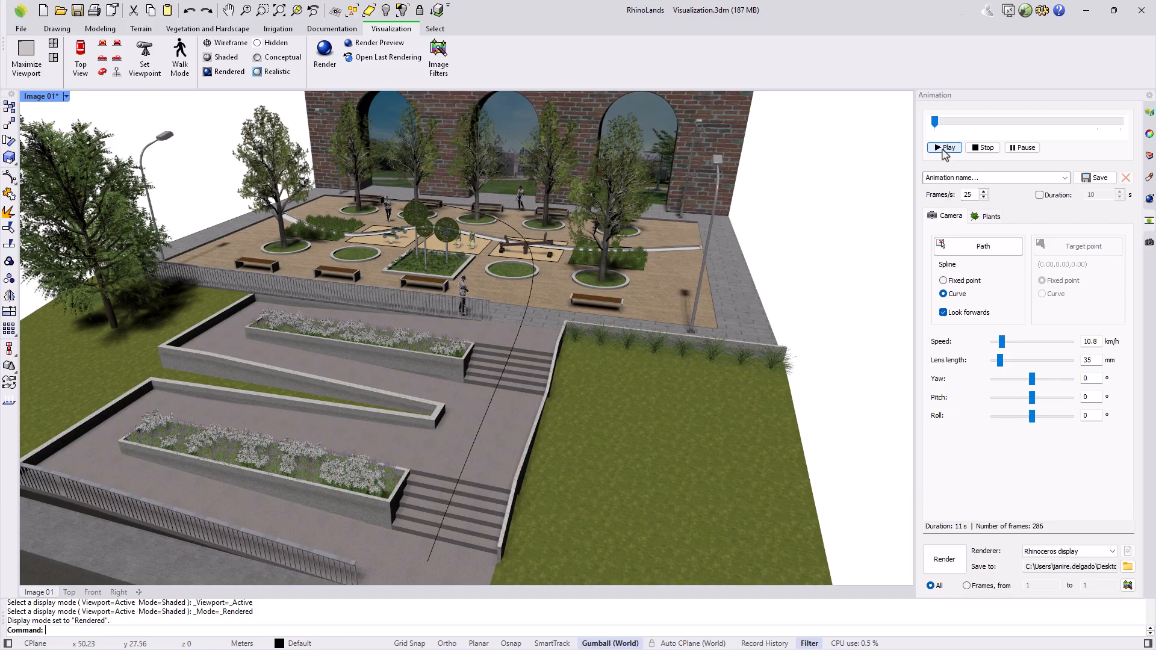
click(942, 150)
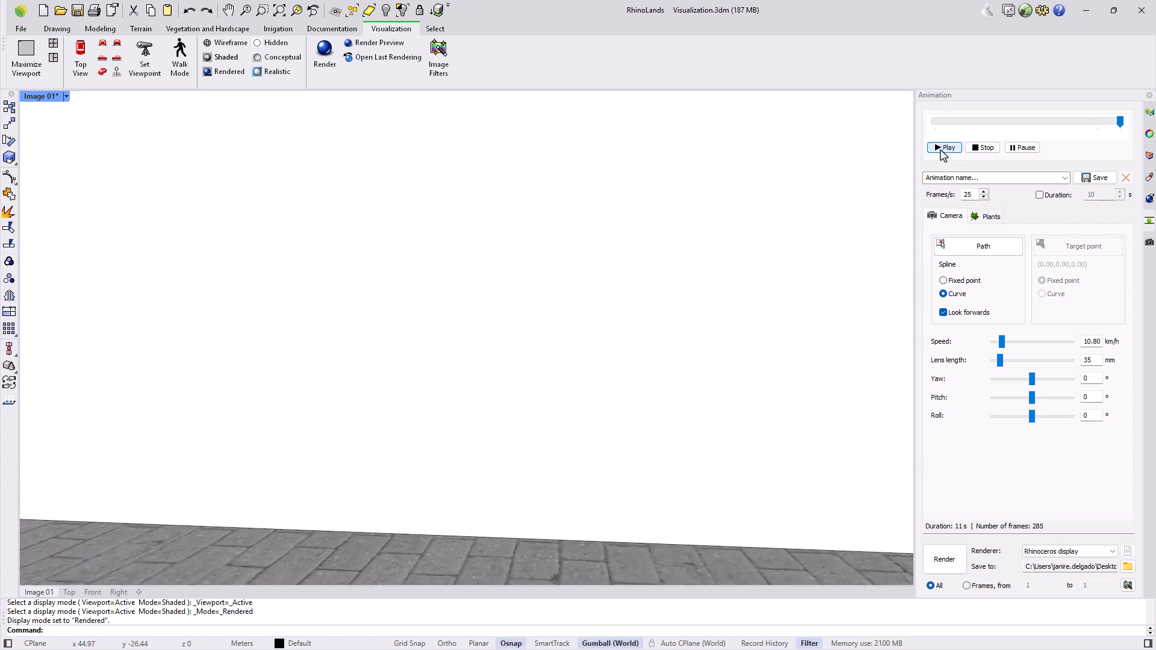
- Name the animation Walk and check its frame rate, duration and number of frames
click(985, 179)
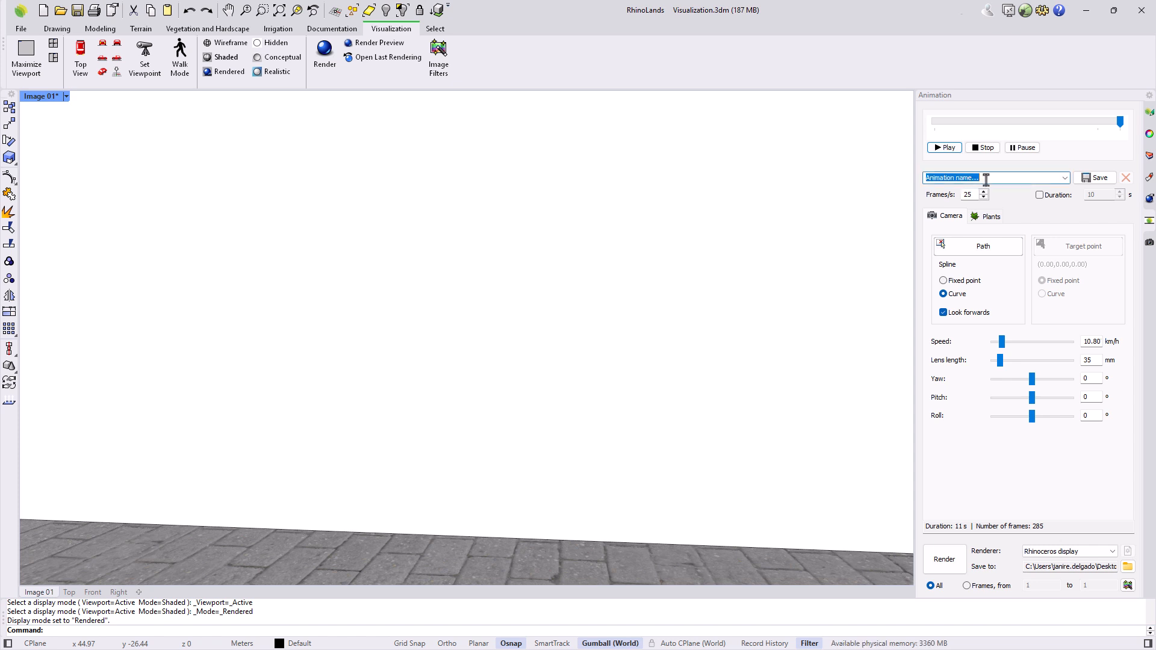
text(Walk)
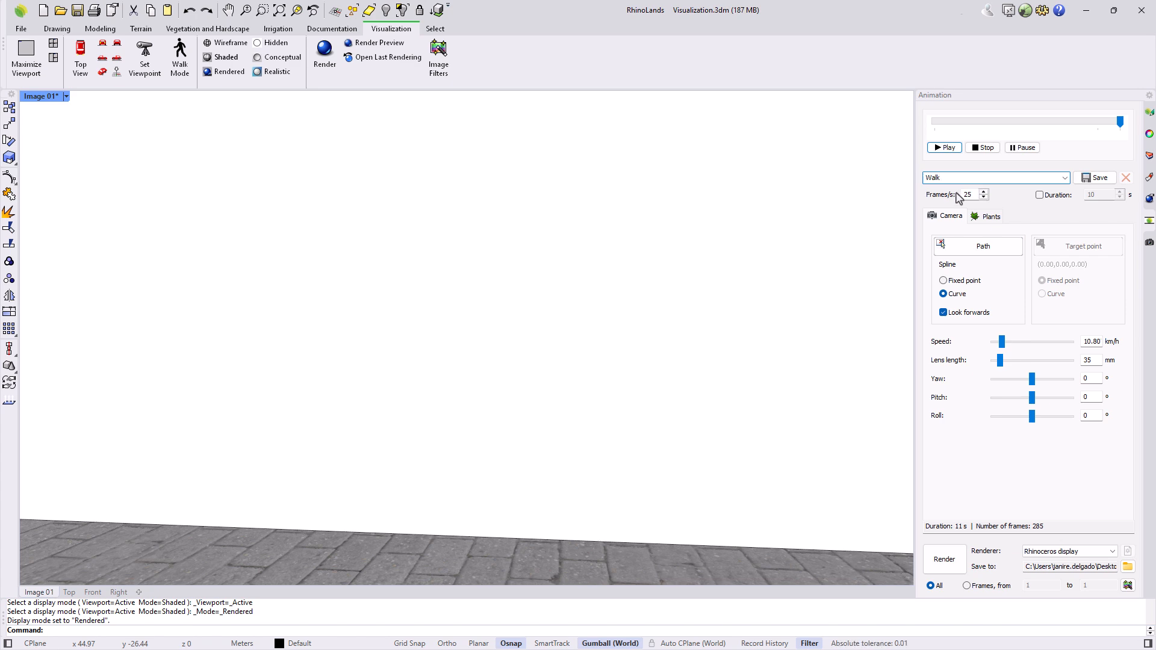
click(971, 197)
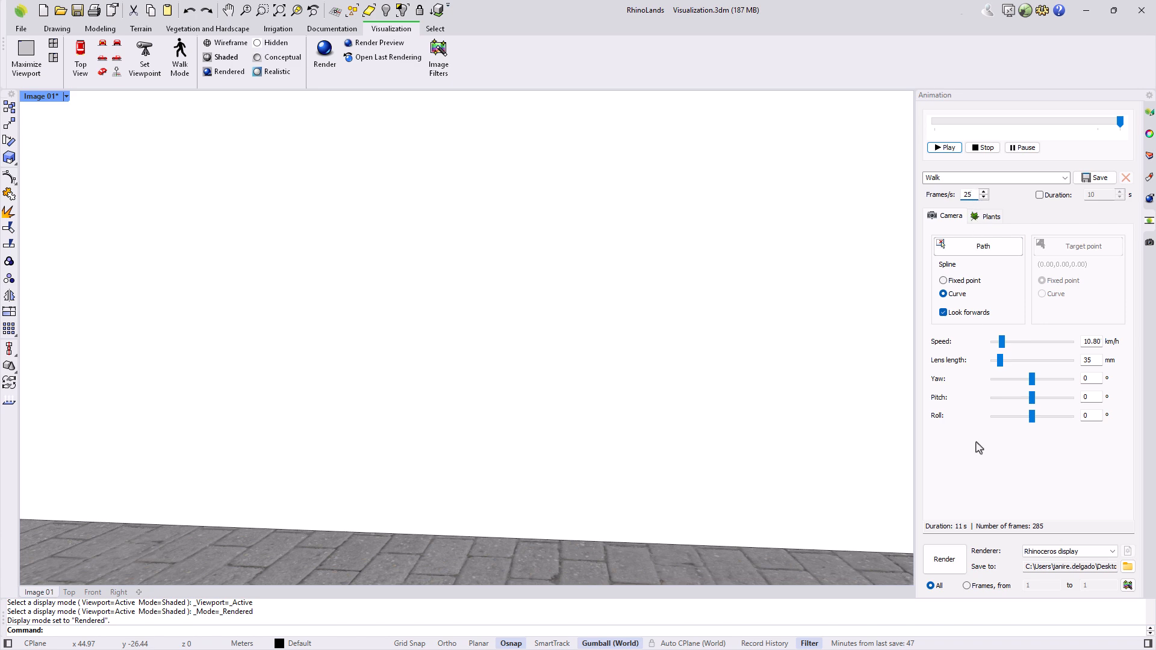
drag(928, 528, 1036, 524)
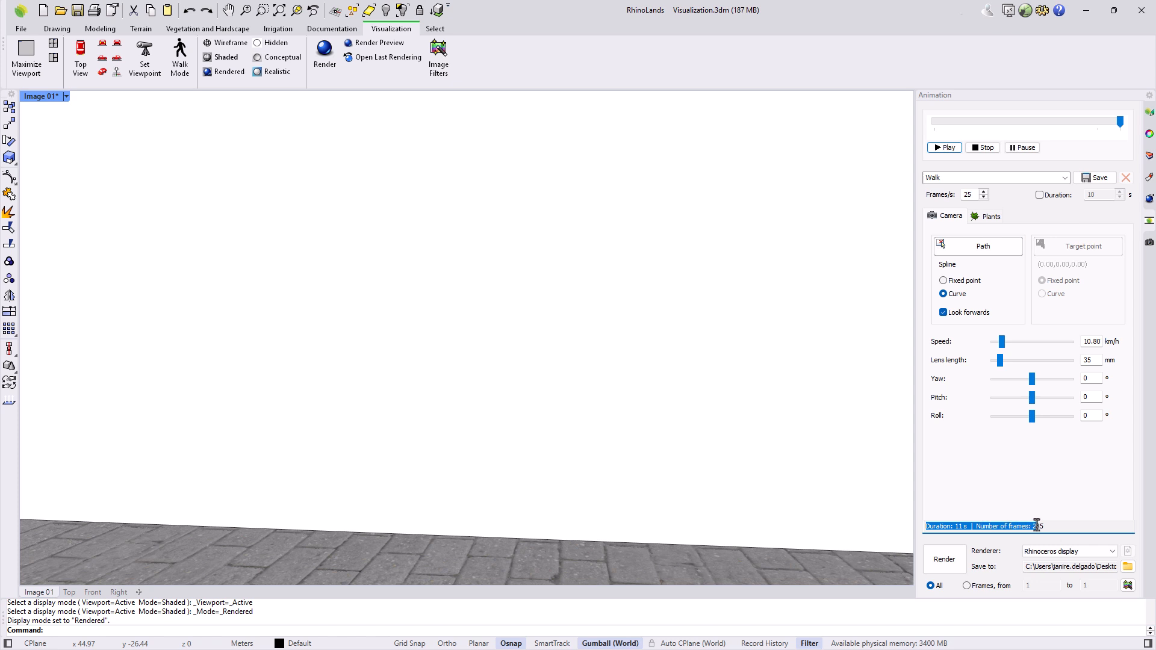
- Try faster camera speeds for the Walk animation, ending at 14.92 km/h
click(1048, 526)
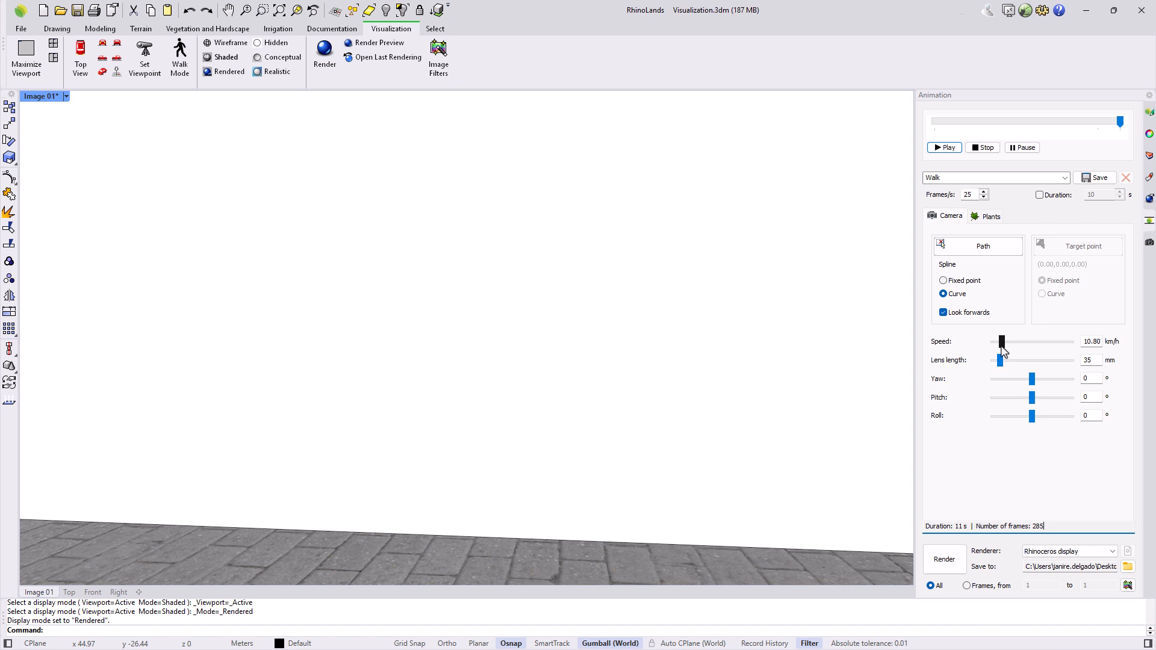
drag(1001, 346, 1009, 349)
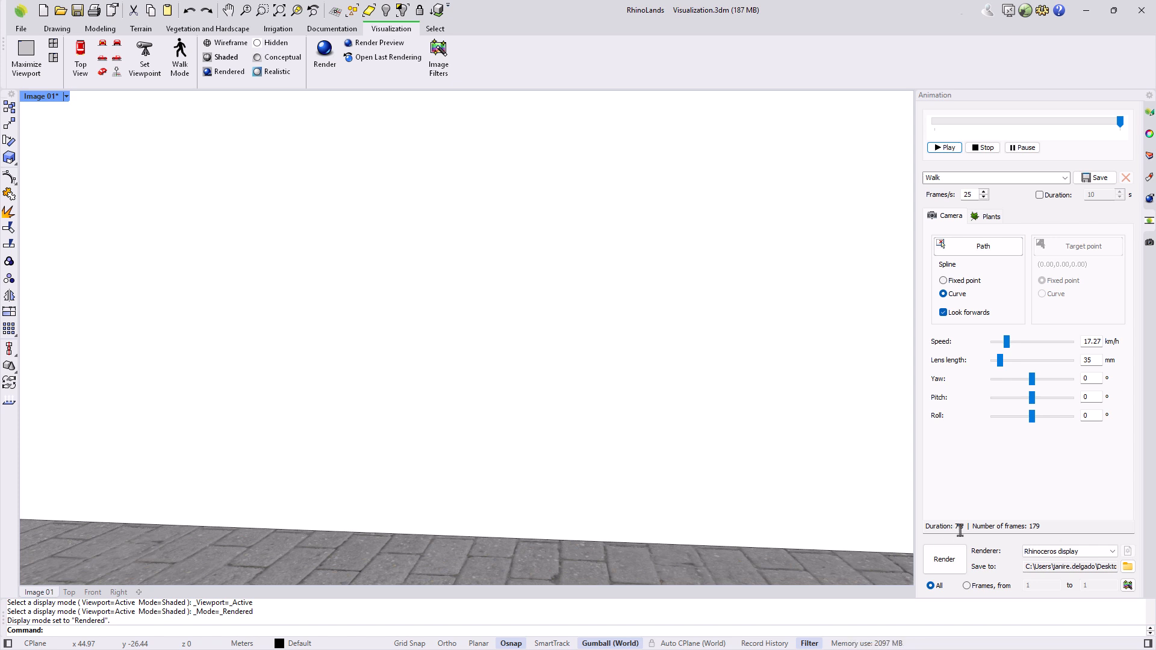
drag(1007, 342, 1005, 344)
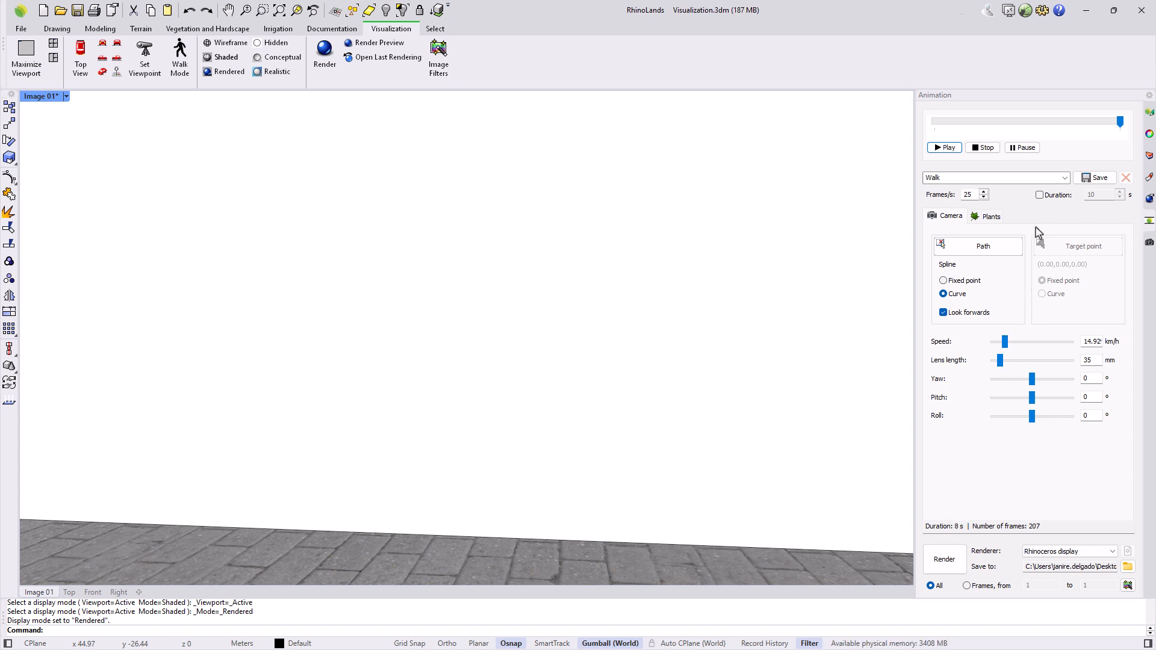
- Fix the animation's duration at 9 s, play it and pause on the stairs
click(1039, 196)
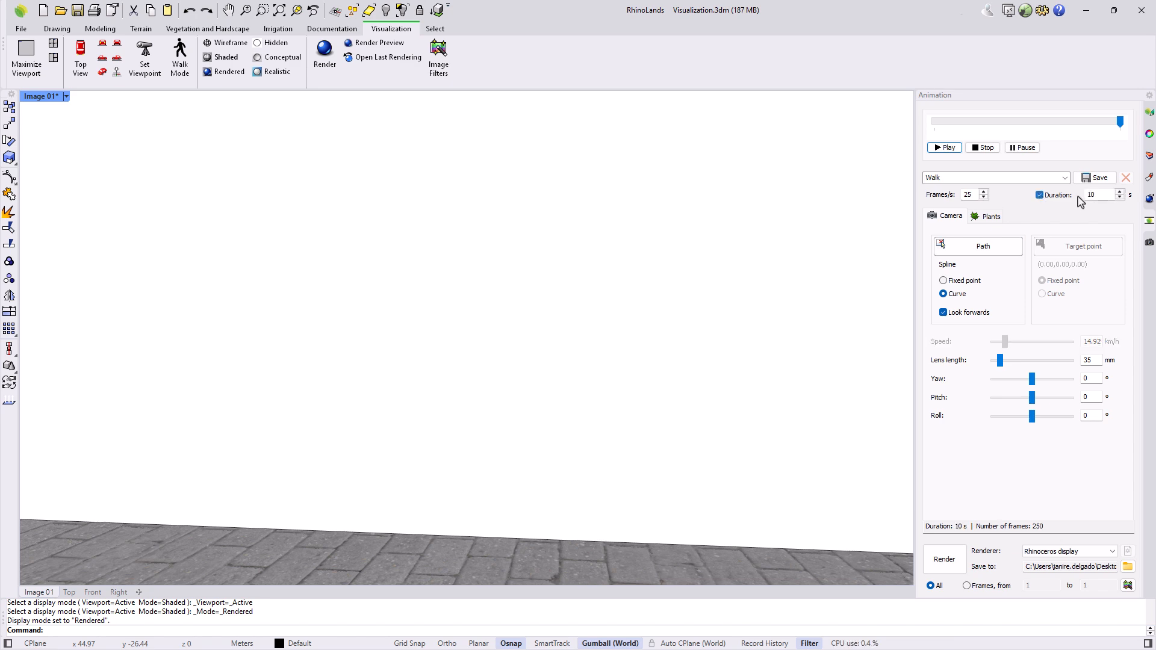
drag(1103, 196, 1084, 197)
text(9)
click(943, 149)
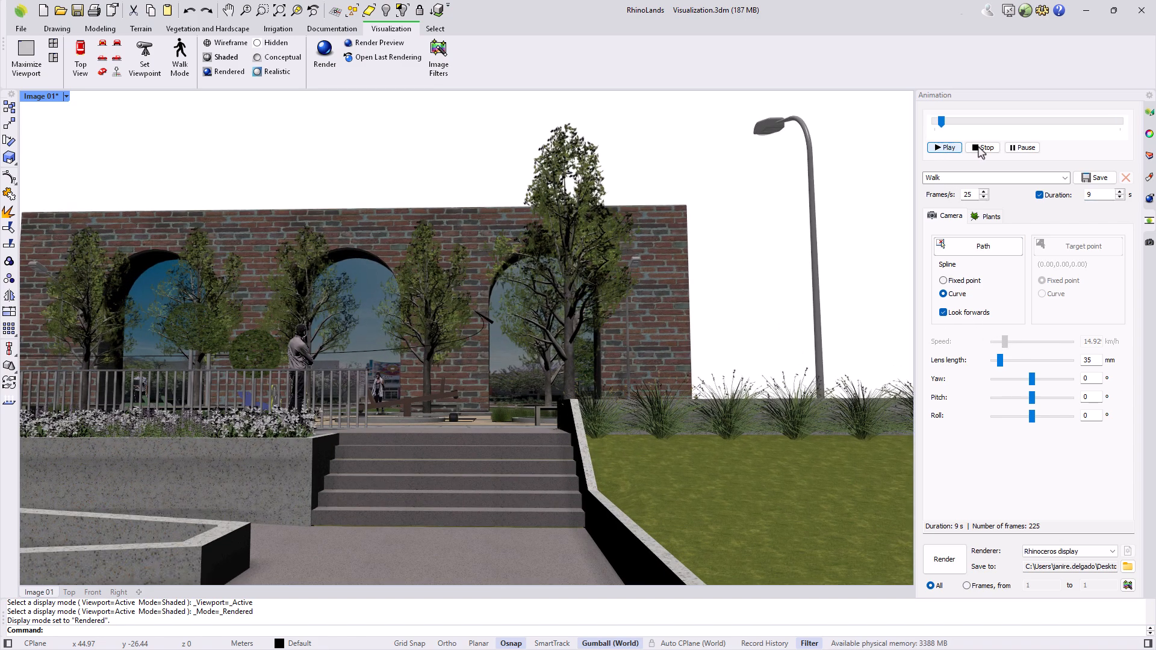
click(1021, 147)
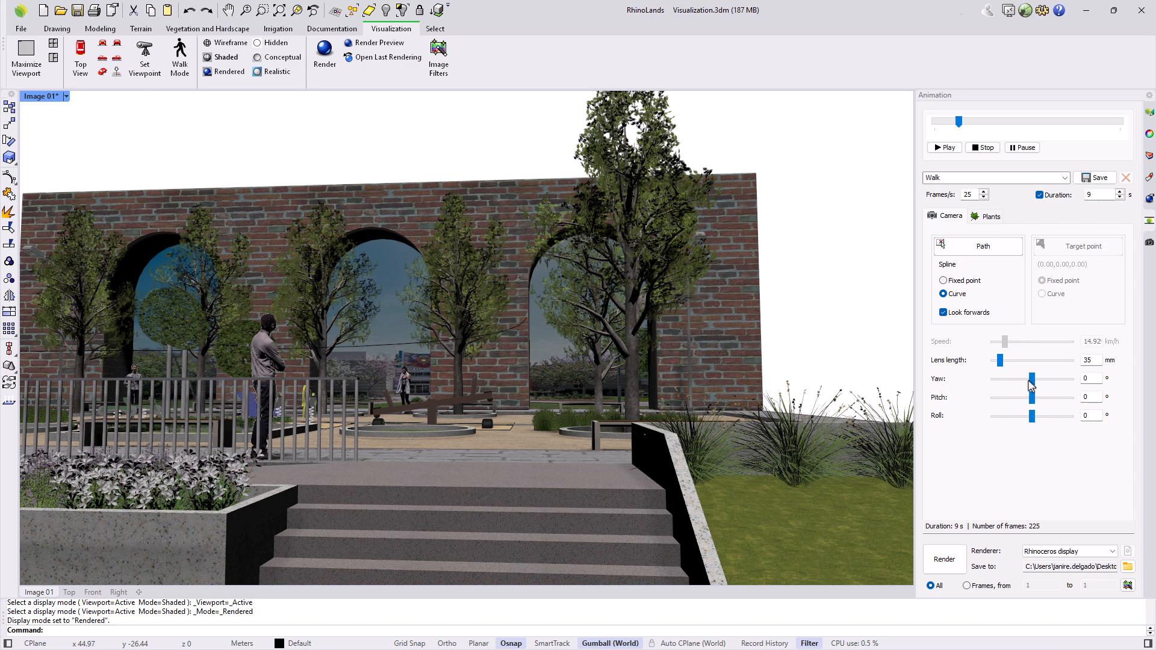
- Try turning the camera with the Yaw setting, then reset the yaw to 0°
drag(1028, 382, 1033, 418)
double_click(1078, 379)
text(0)
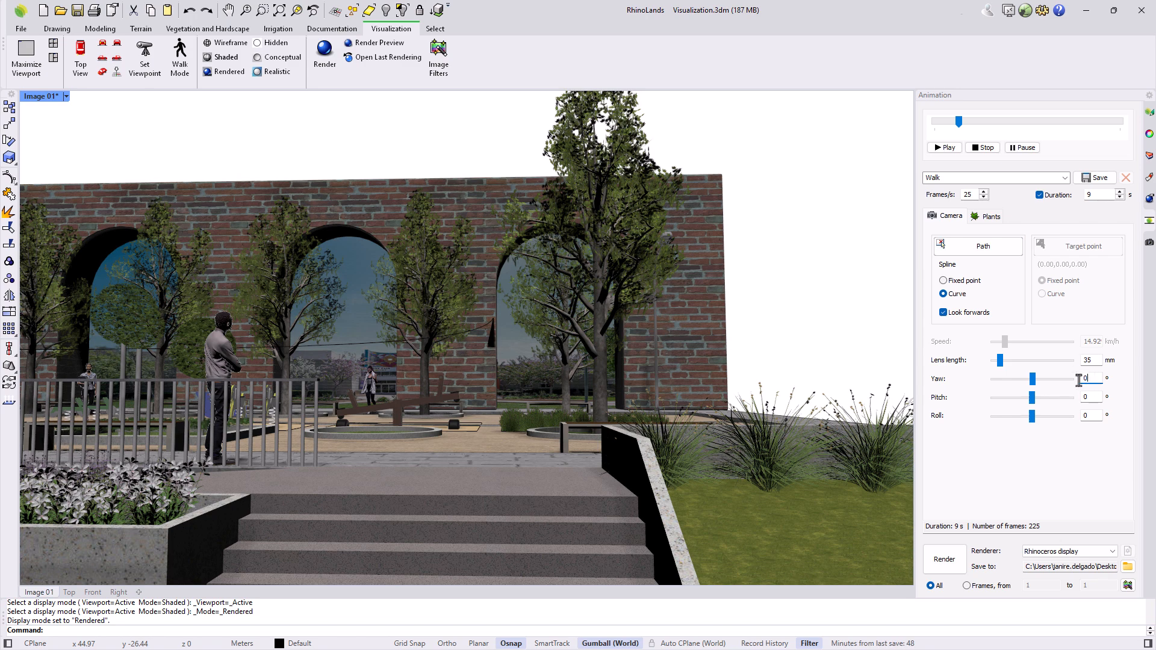
- Turn off Look forwards, aim the camera at a fixed target point behind the seesaw on the plaza, and play the animation
click(942, 313)
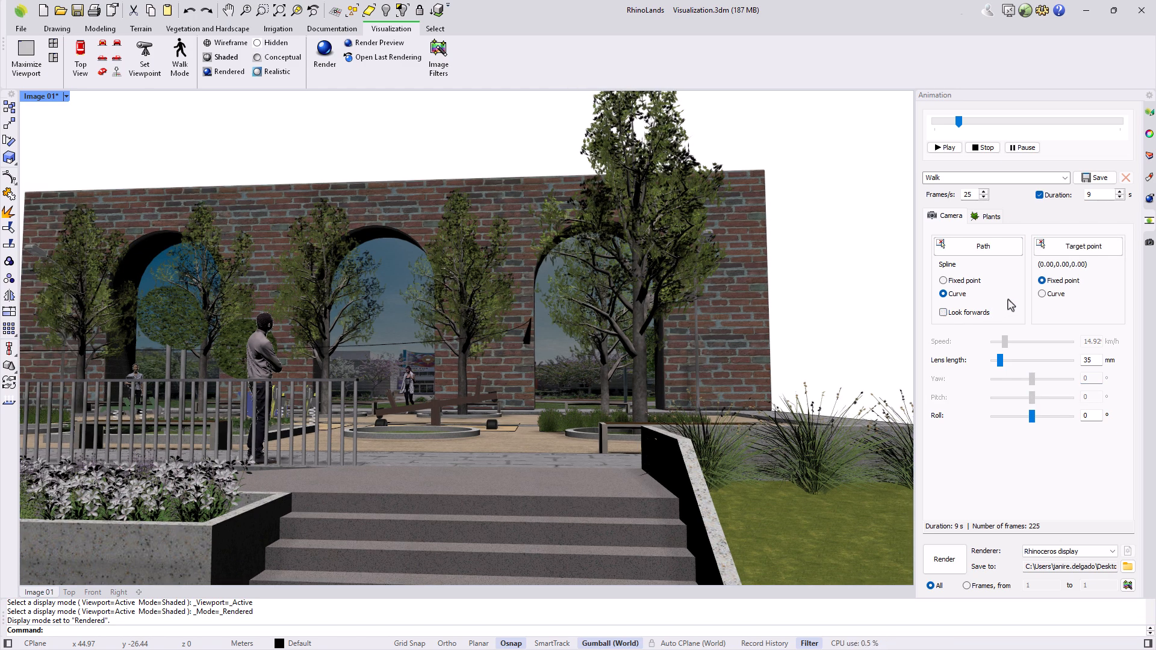
click(1047, 245)
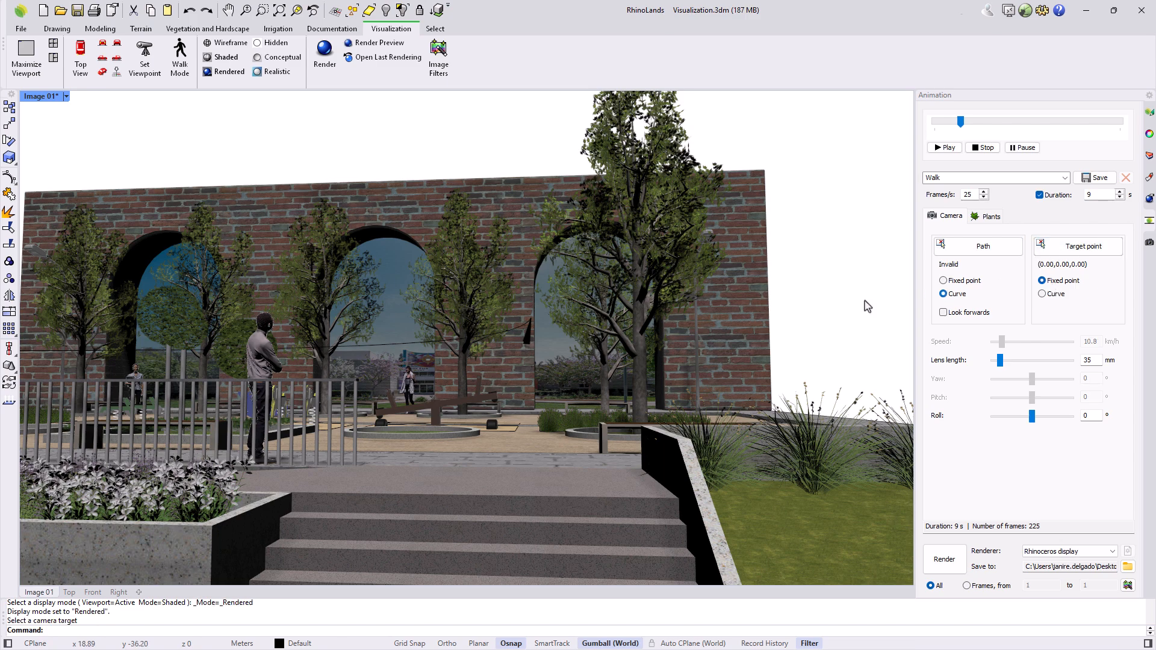
right_drag(638, 359, 665, 363)
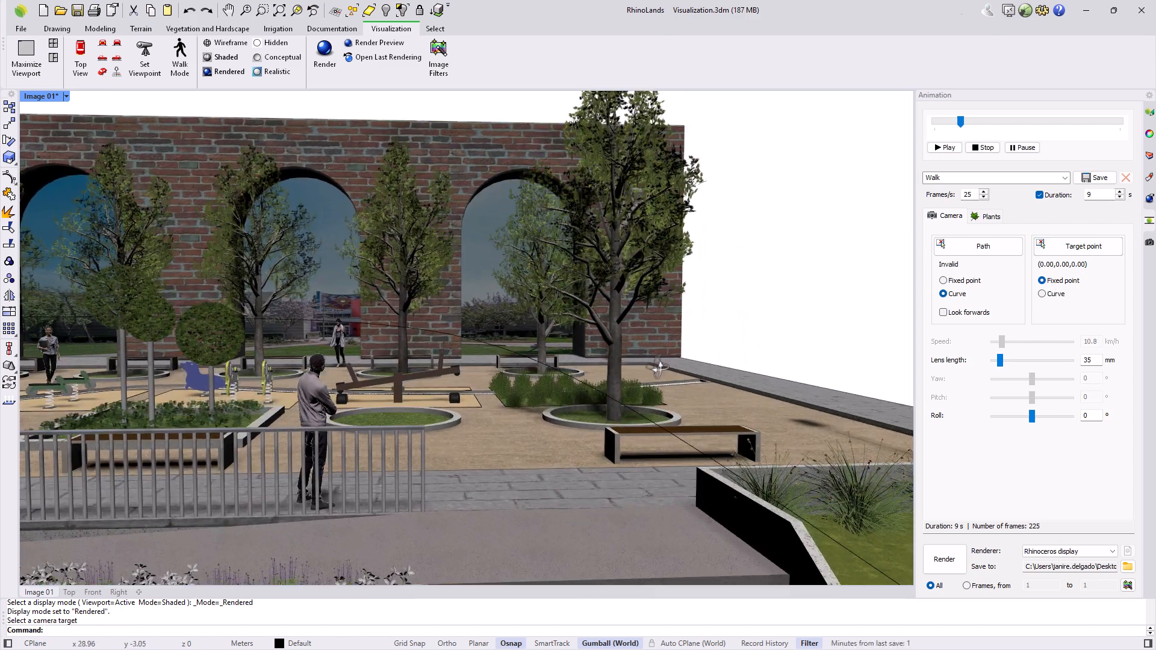
click(1070, 254)
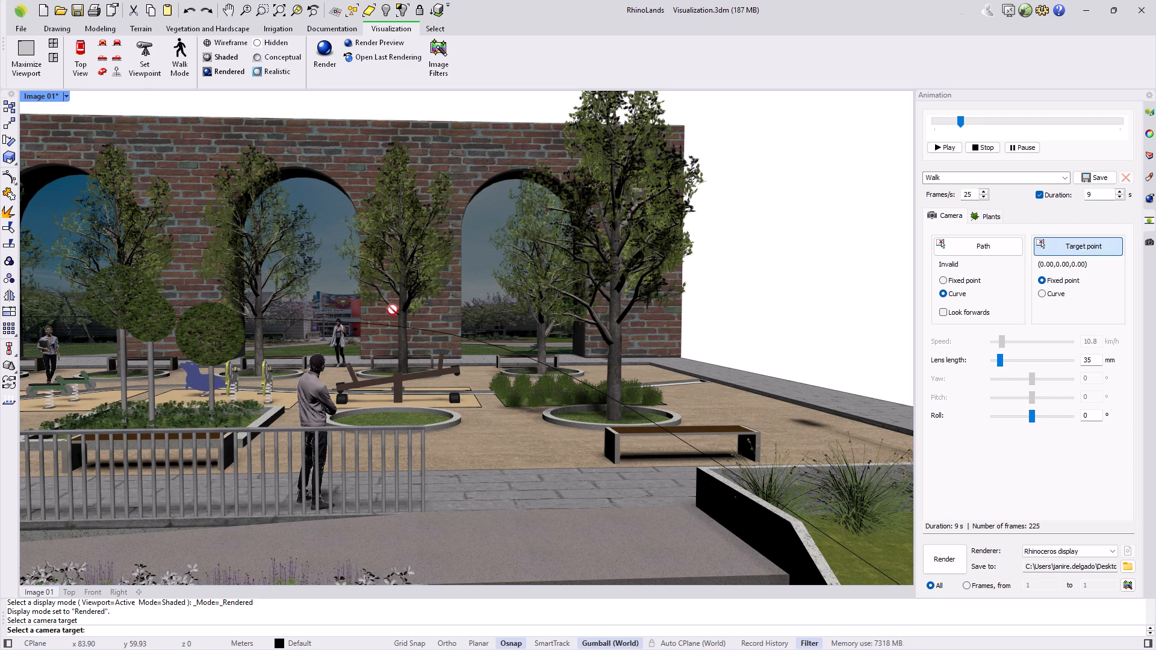
click(402, 335)
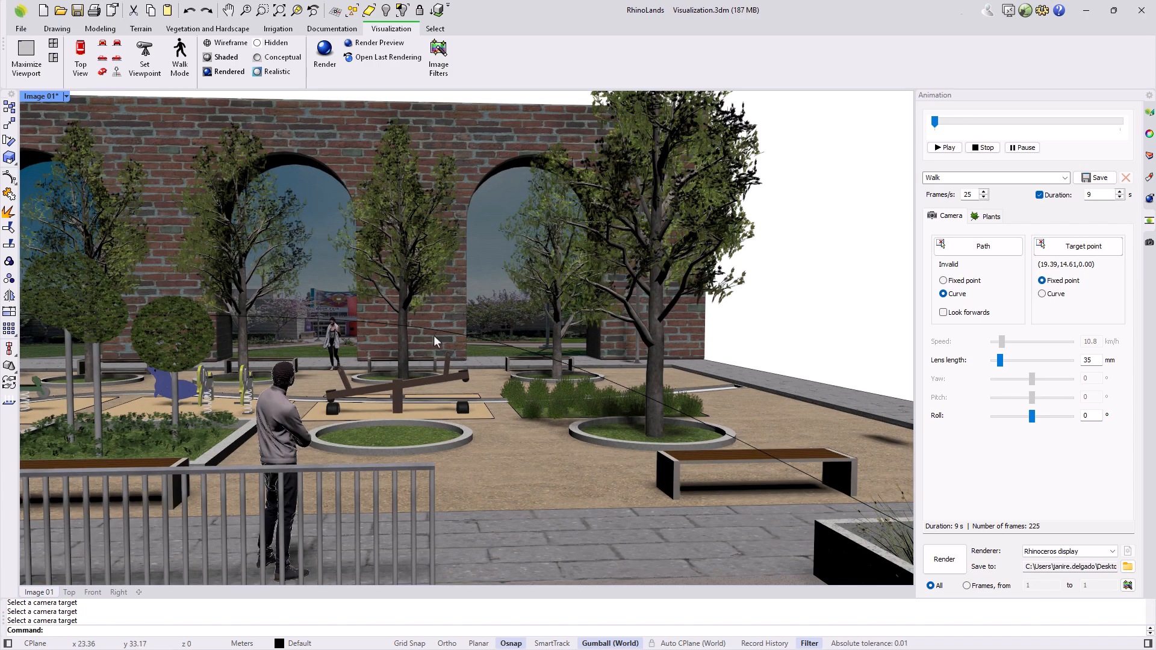
click(936, 148)
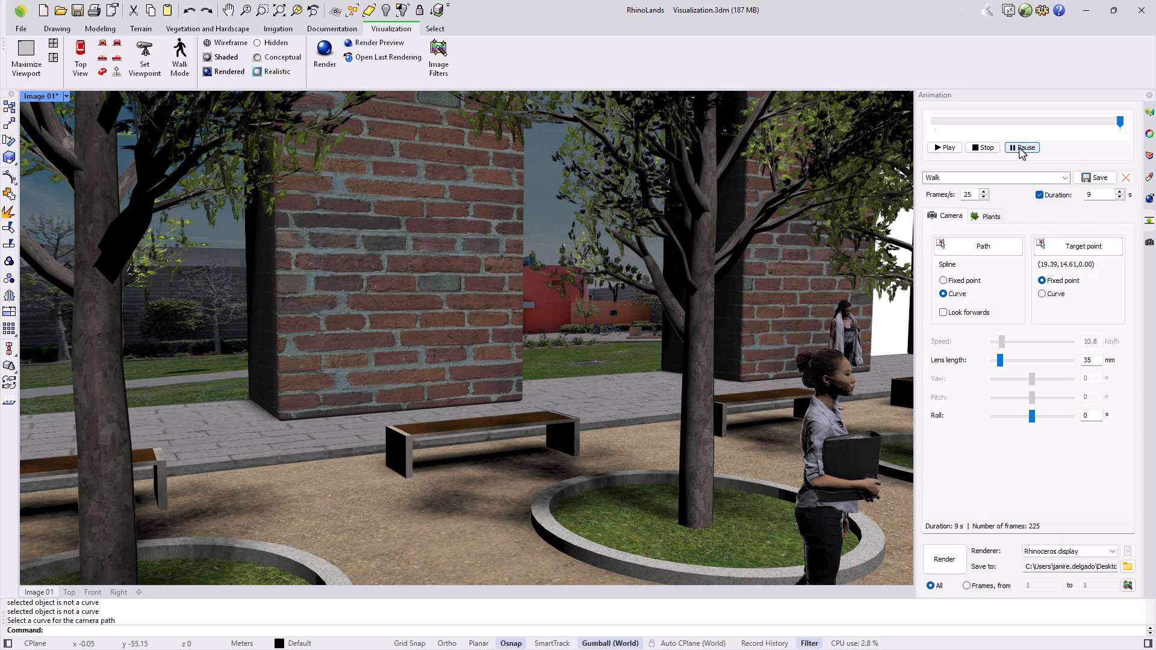
- Change the camera target type to a curve and make a duplicate of the path curve, moved horizontally toward the arches
click(1041, 294)
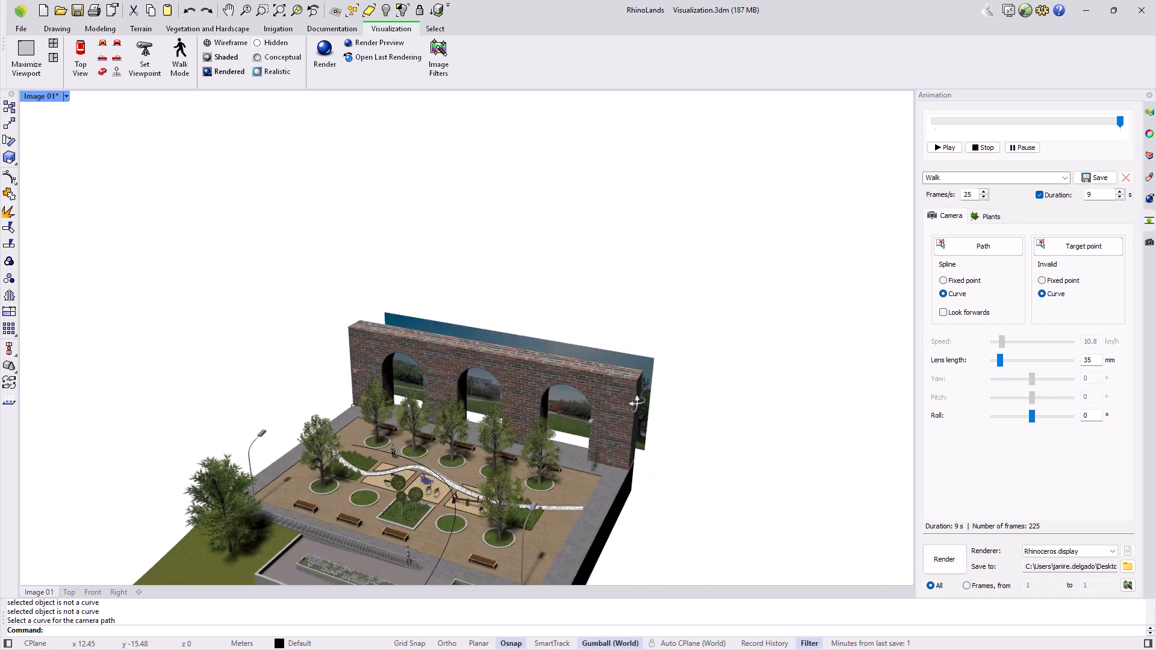
scroll(483, 416, down, 3)
click(446, 495)
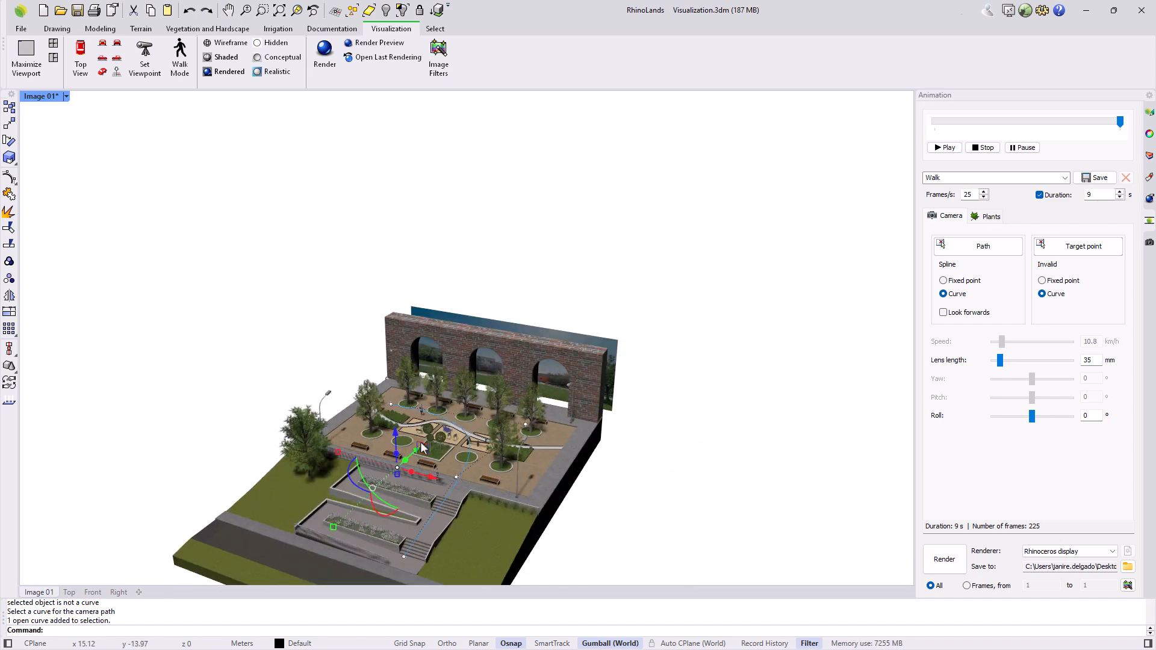
mouse_move(415, 452)
mouse_down()
mouse_move(406, 460)
mouse_move(420, 443)
mouse_up()
scroll(406, 460, up, 2)
key(alt)
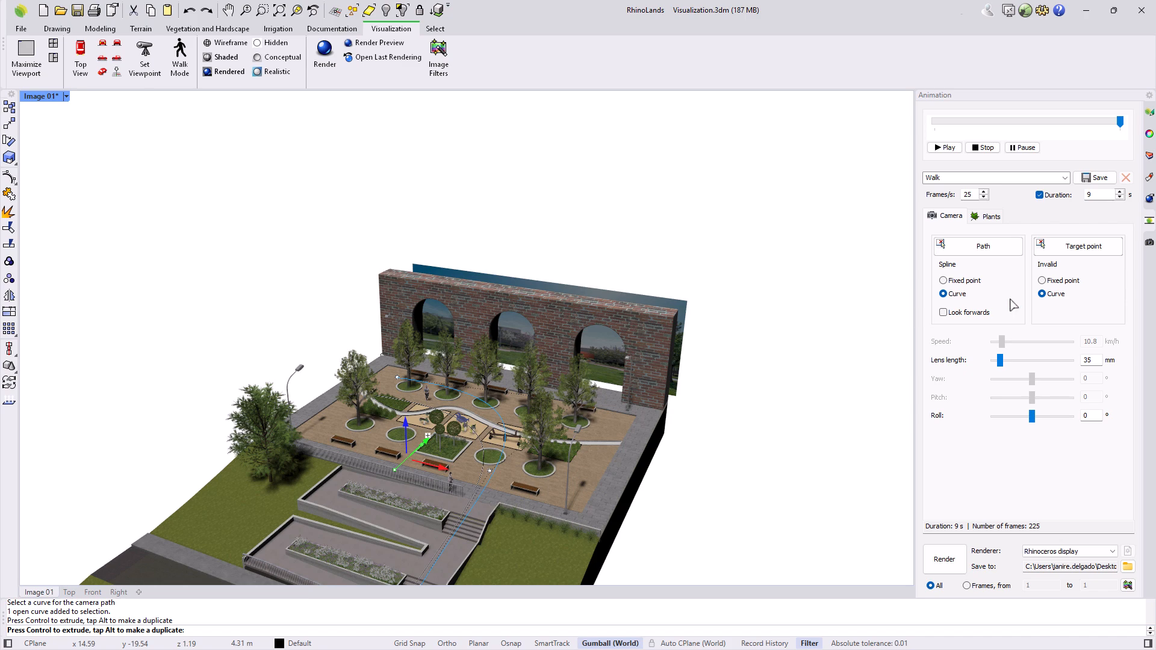
- Assign the duplicated curve as the camera target and play the animation
click(1076, 248)
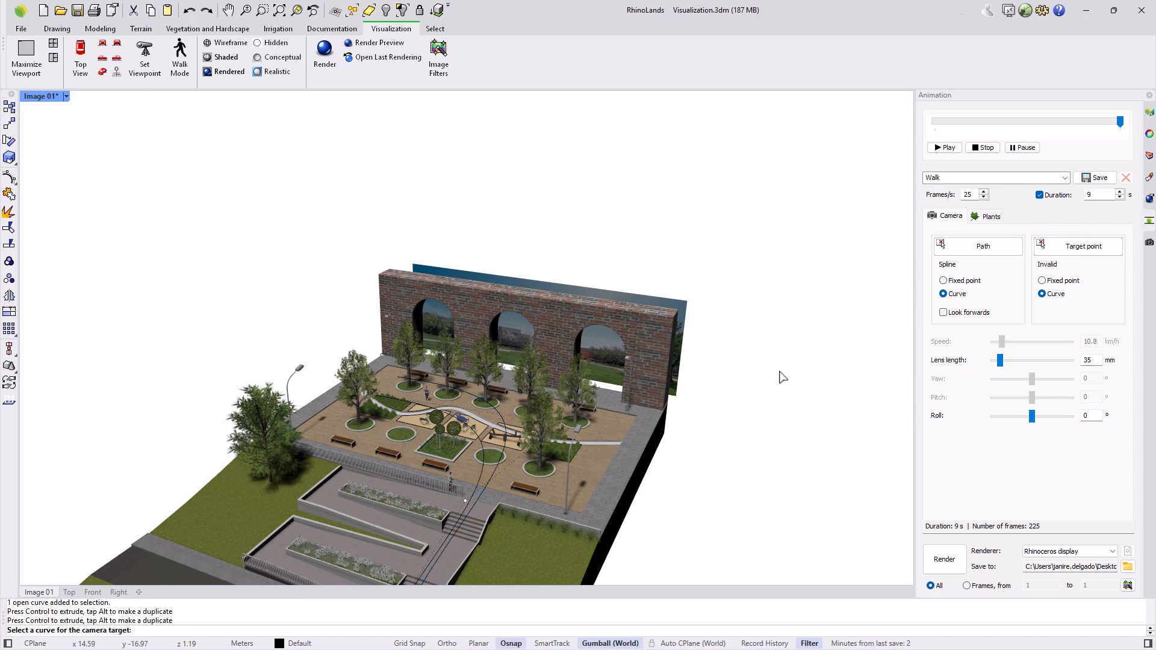
scroll(504, 454, up, 5)
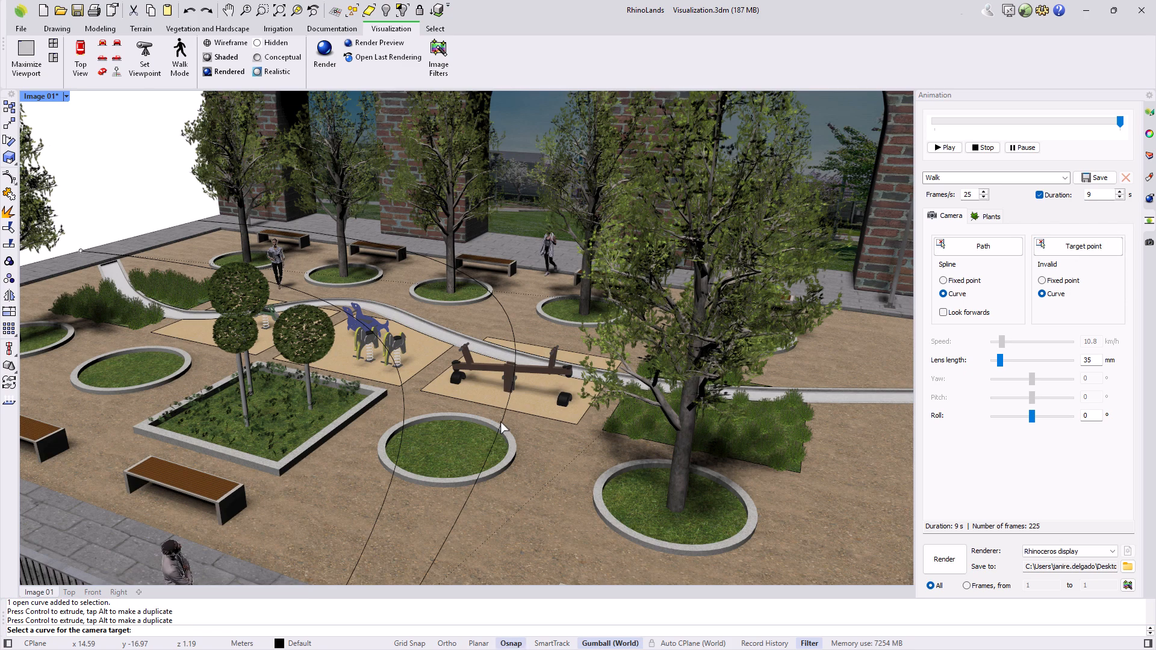
click(501, 427)
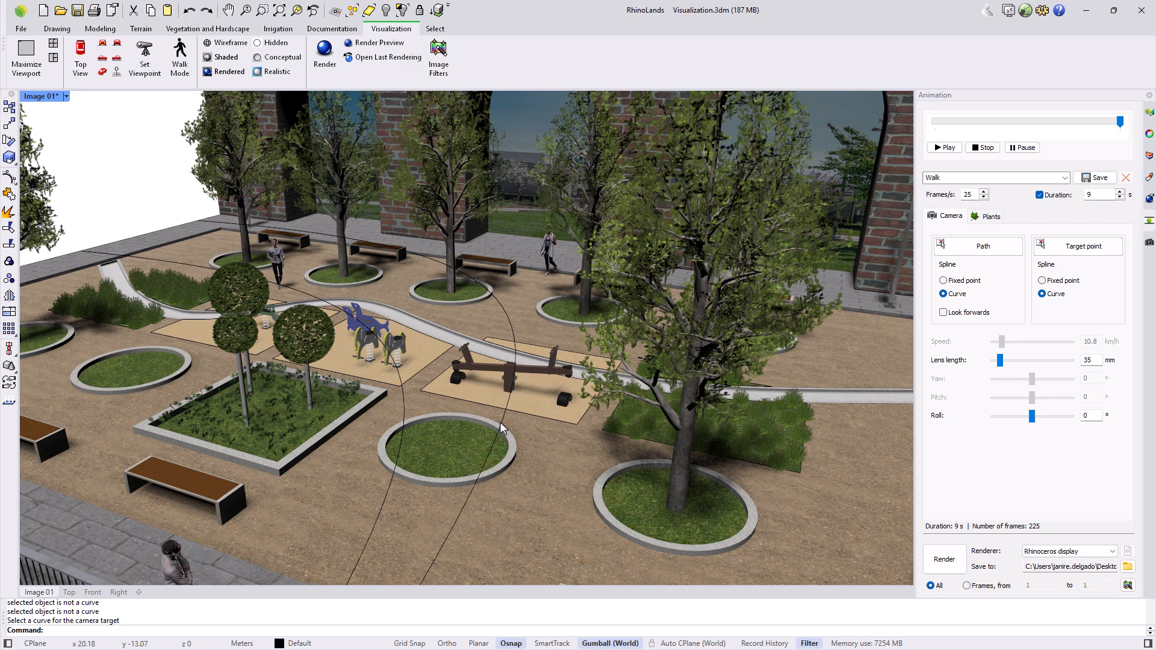
click(944, 148)
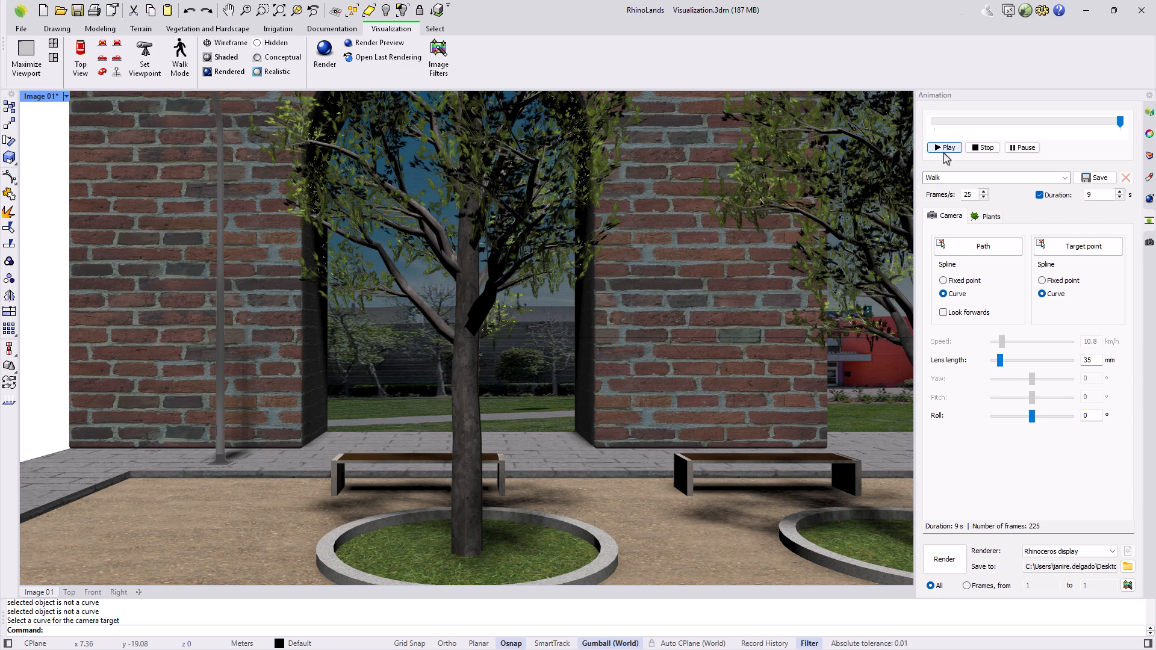
- Enable season change for the plants in the animation, running from Spring to Autumn
click(989, 218)
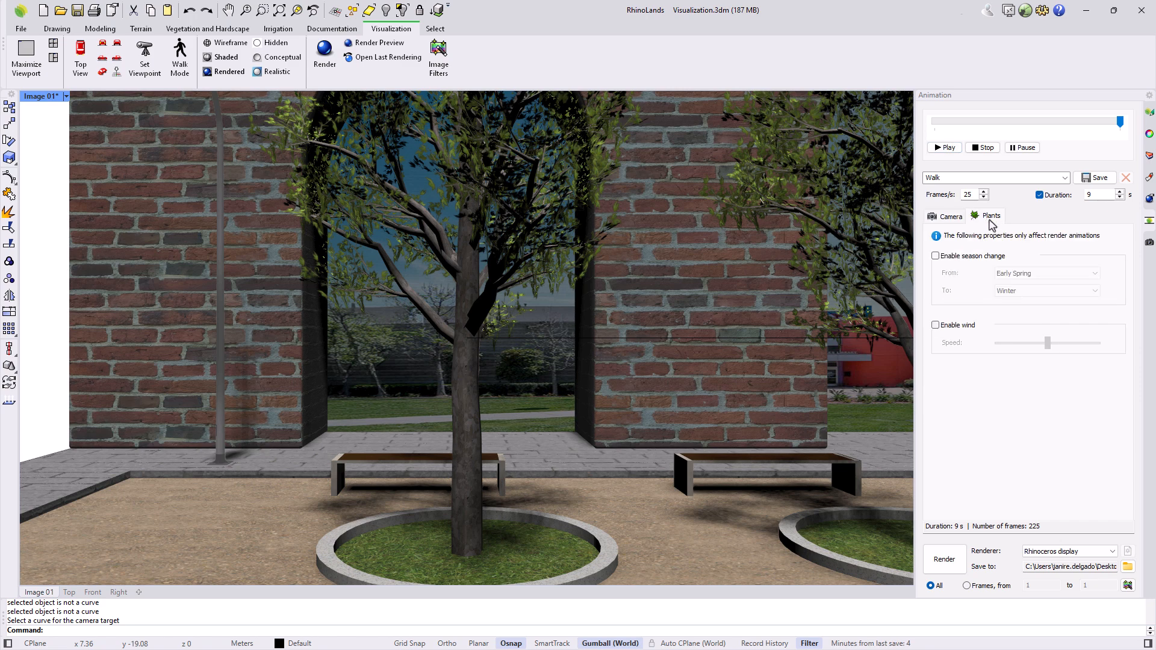
click(936, 257)
click(1024, 274)
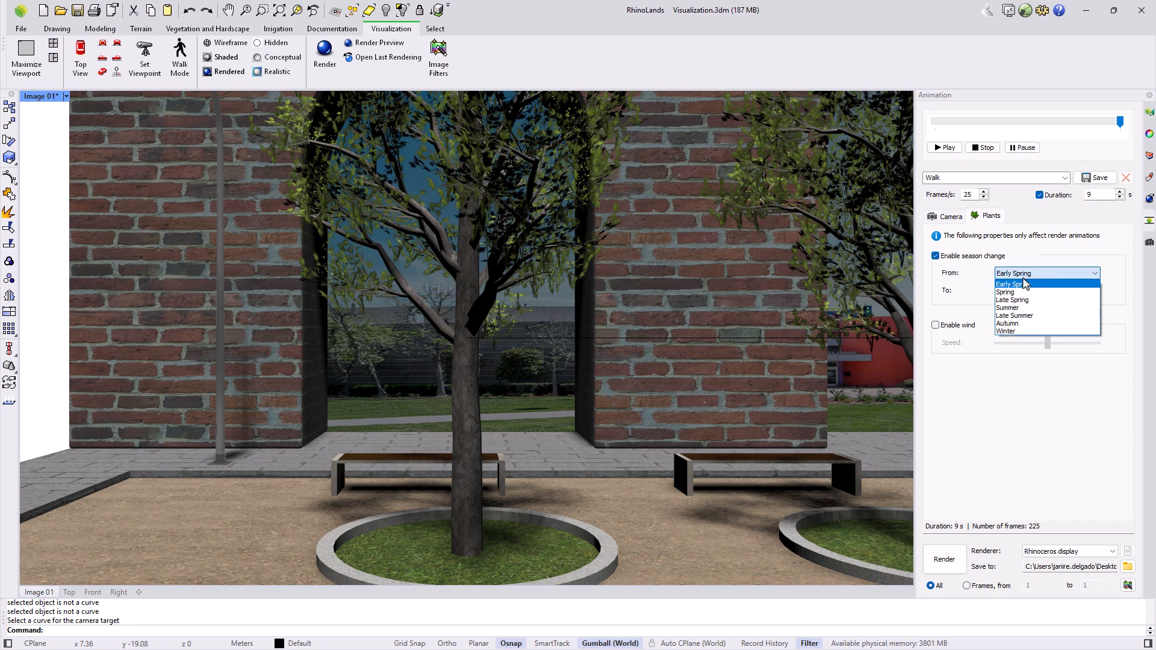
click(1023, 293)
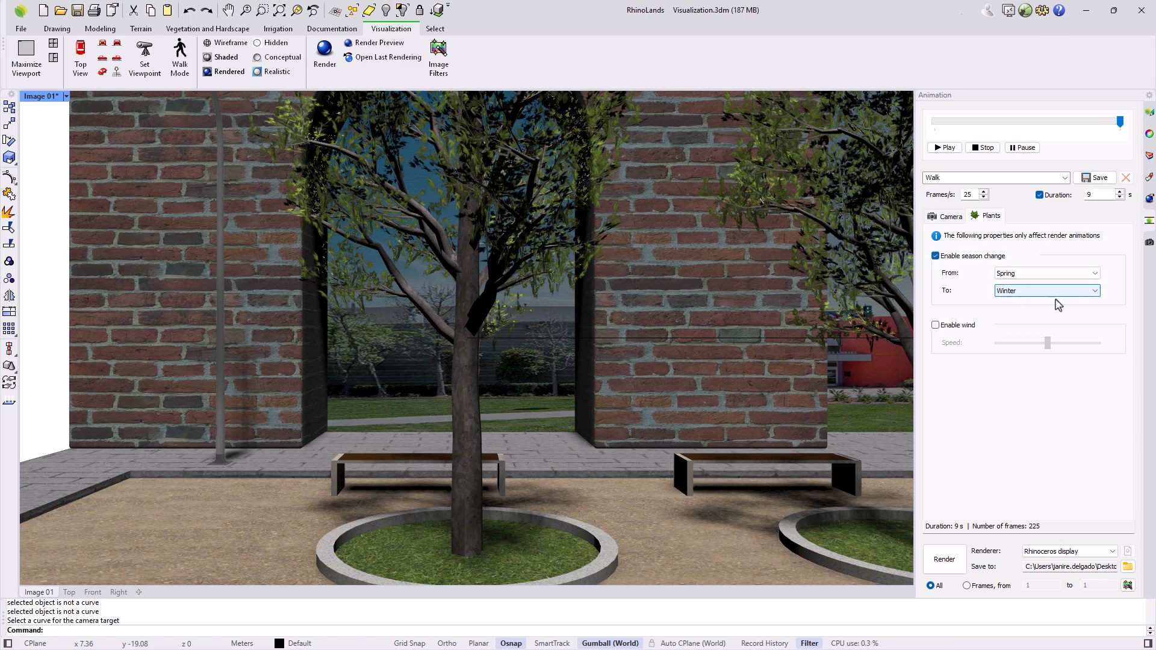
click(1075, 291)
click(1018, 340)
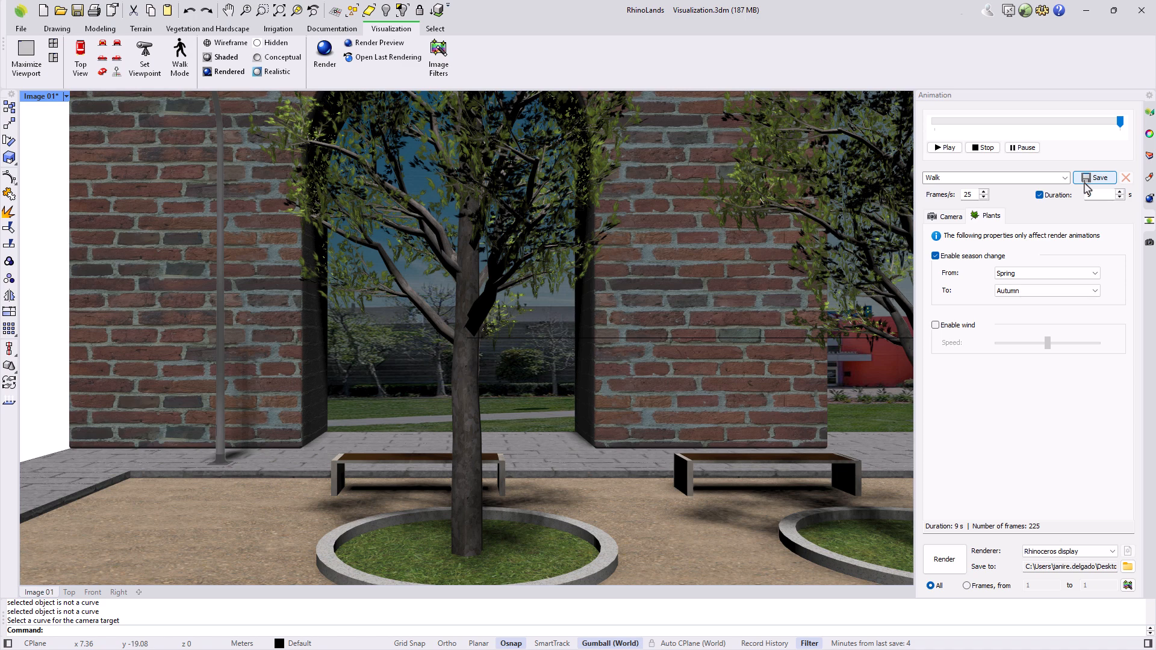
- Save the Walk animation and check that it is listed among the saved animations
click(1096, 178)
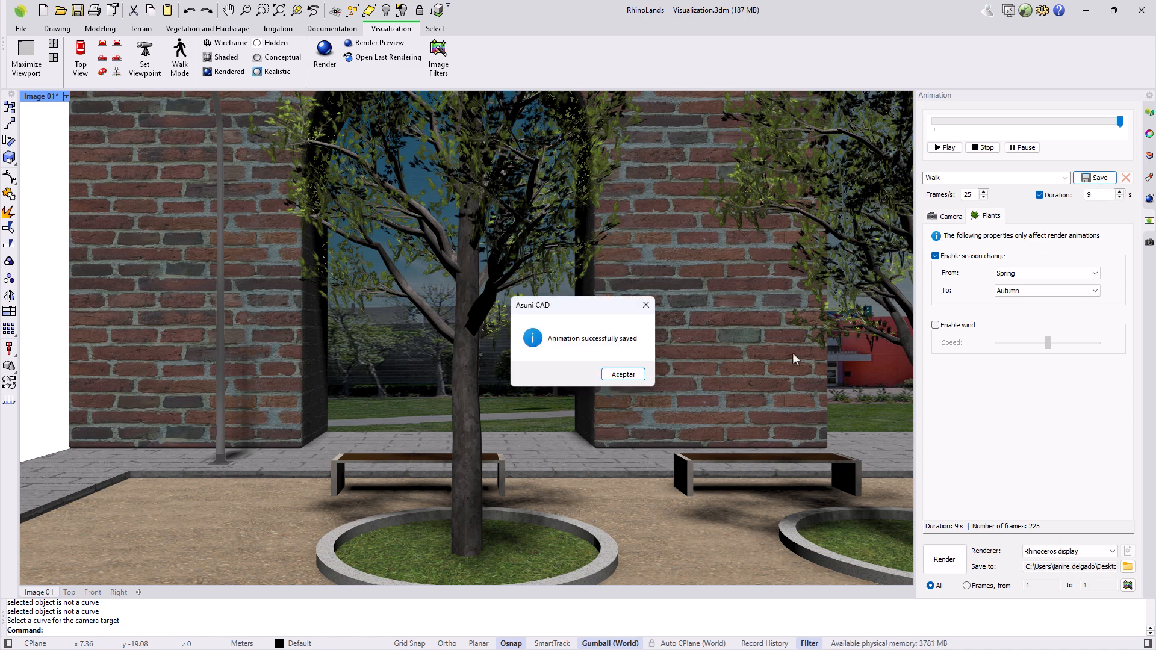
click(623, 376)
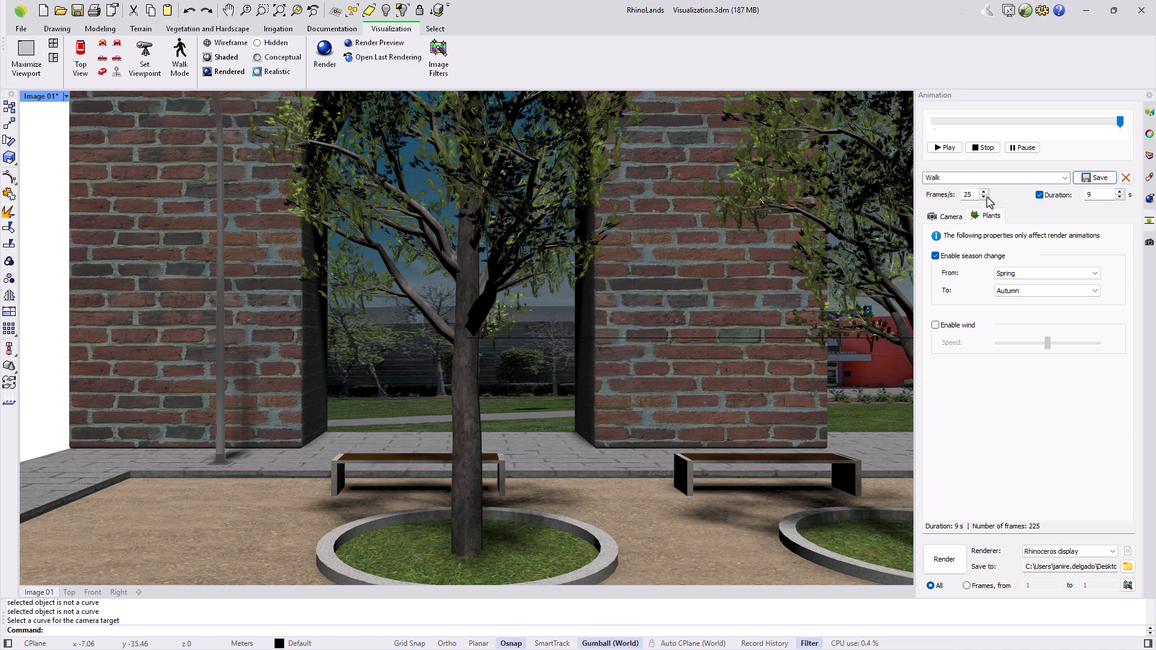
click(1064, 178)
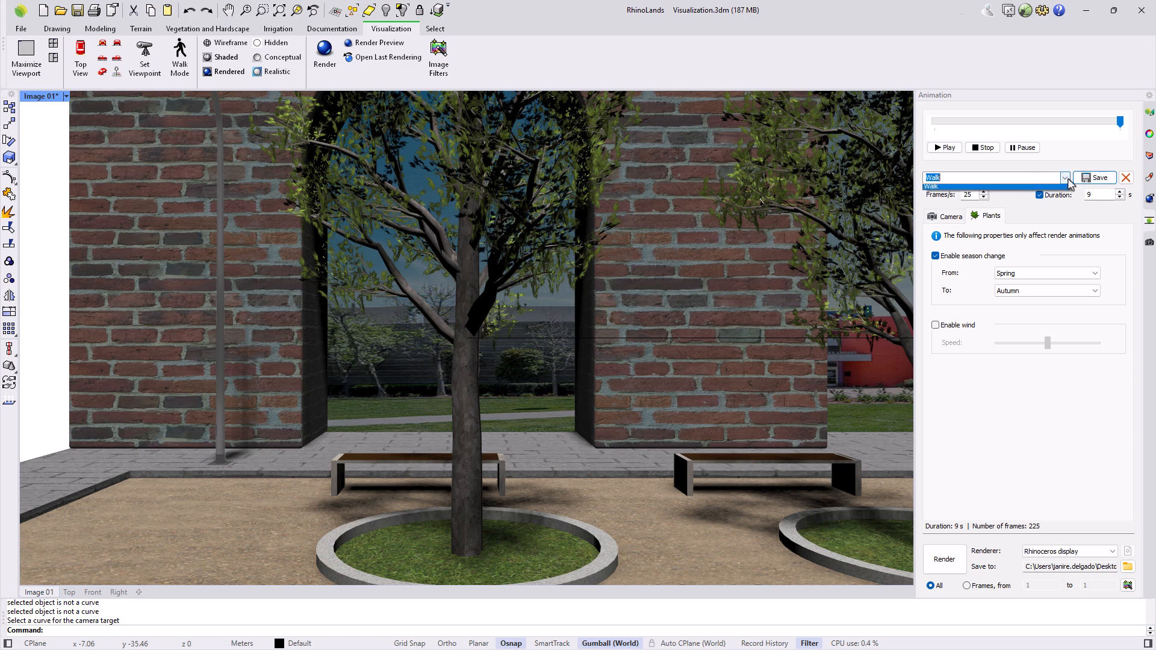
click(1065, 178)
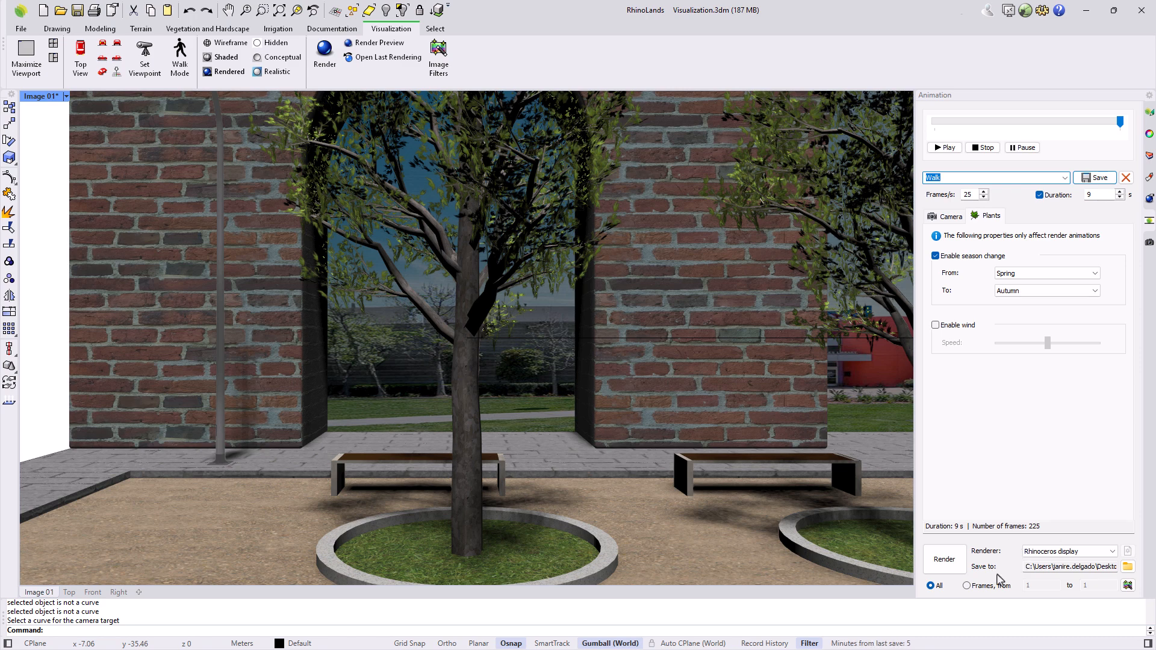
- Choose Rhinoceros render as the animation renderer, keep all frames included and start rendering
click(1069, 551)
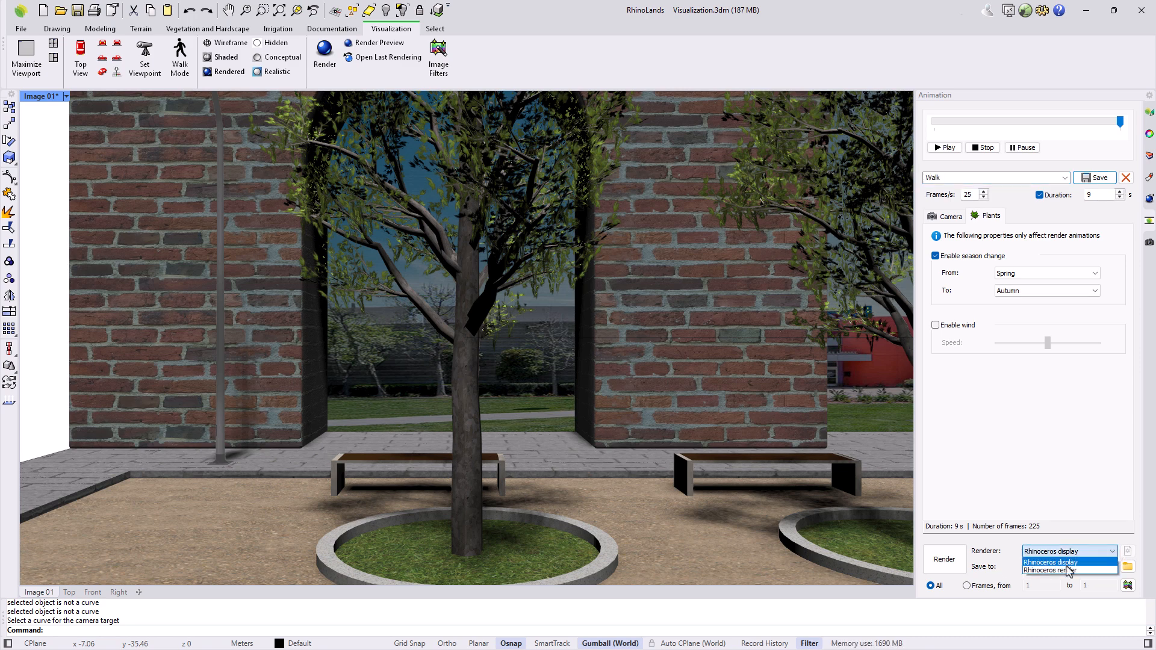
click(1065, 570)
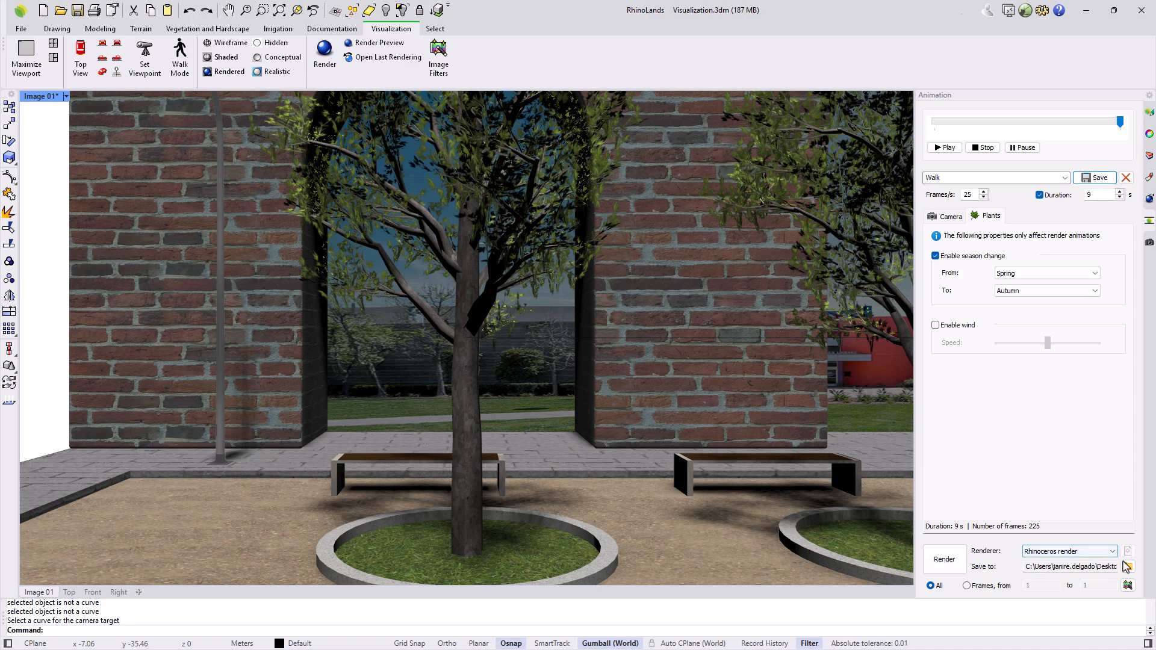
click(967, 586)
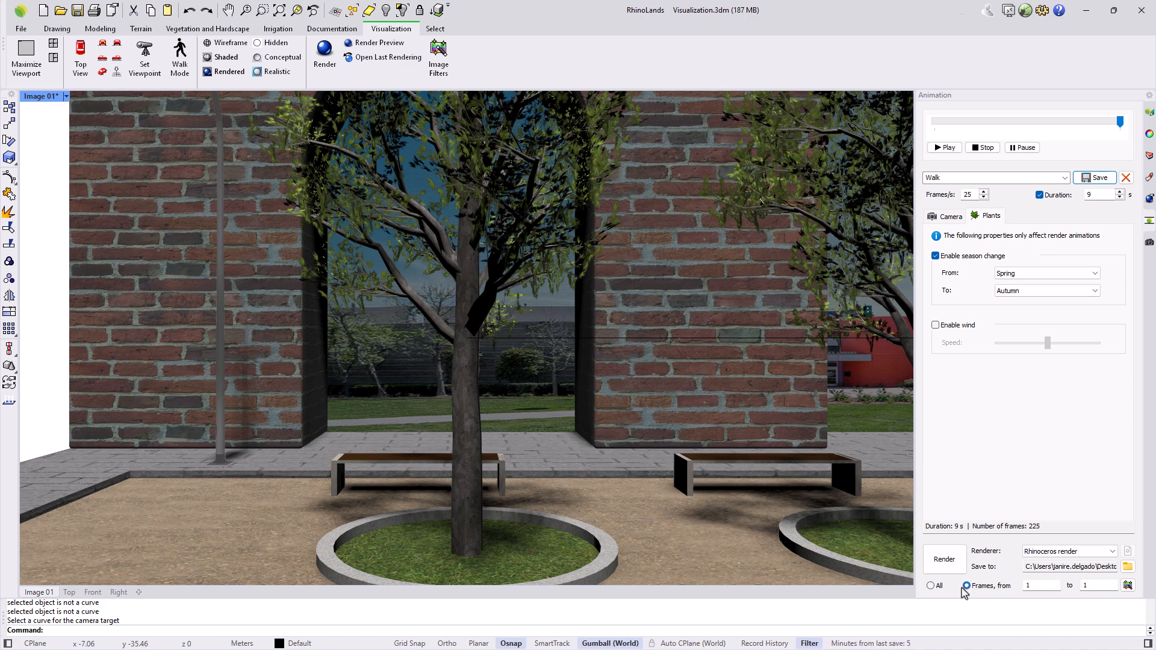
click(929, 587)
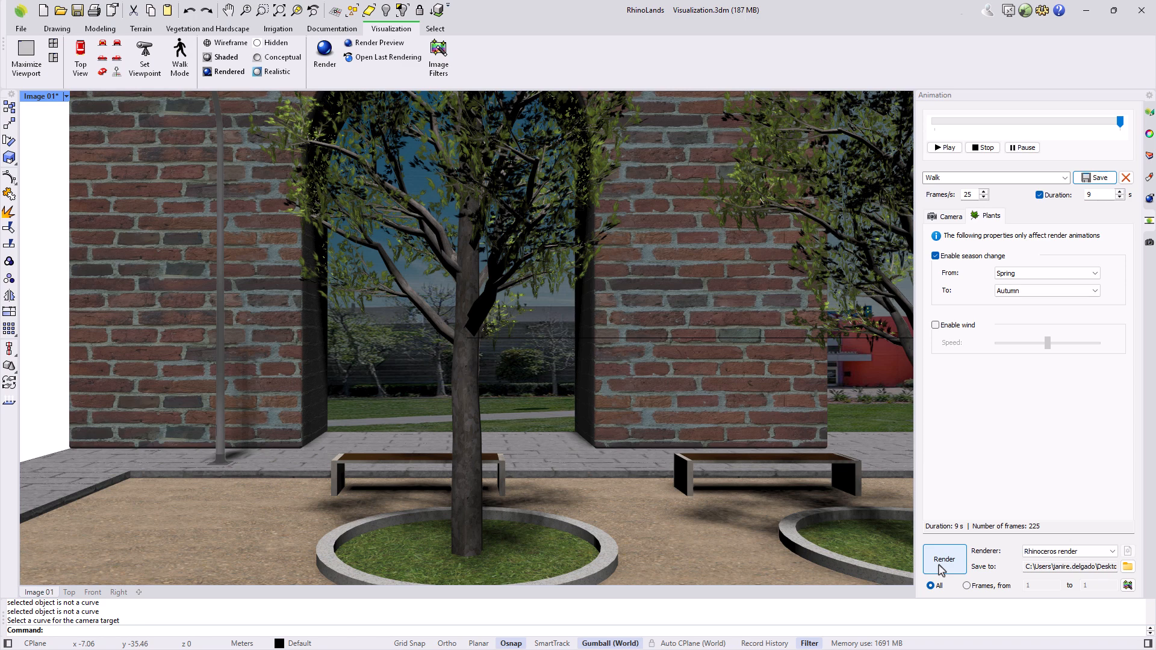
click(942, 569)
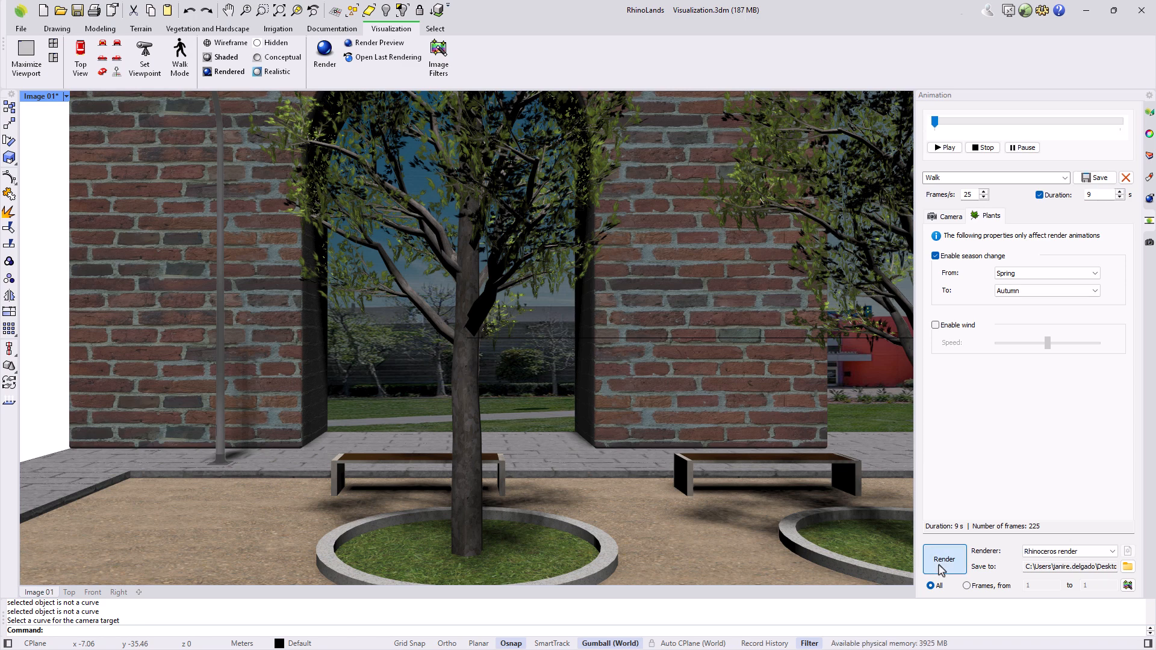